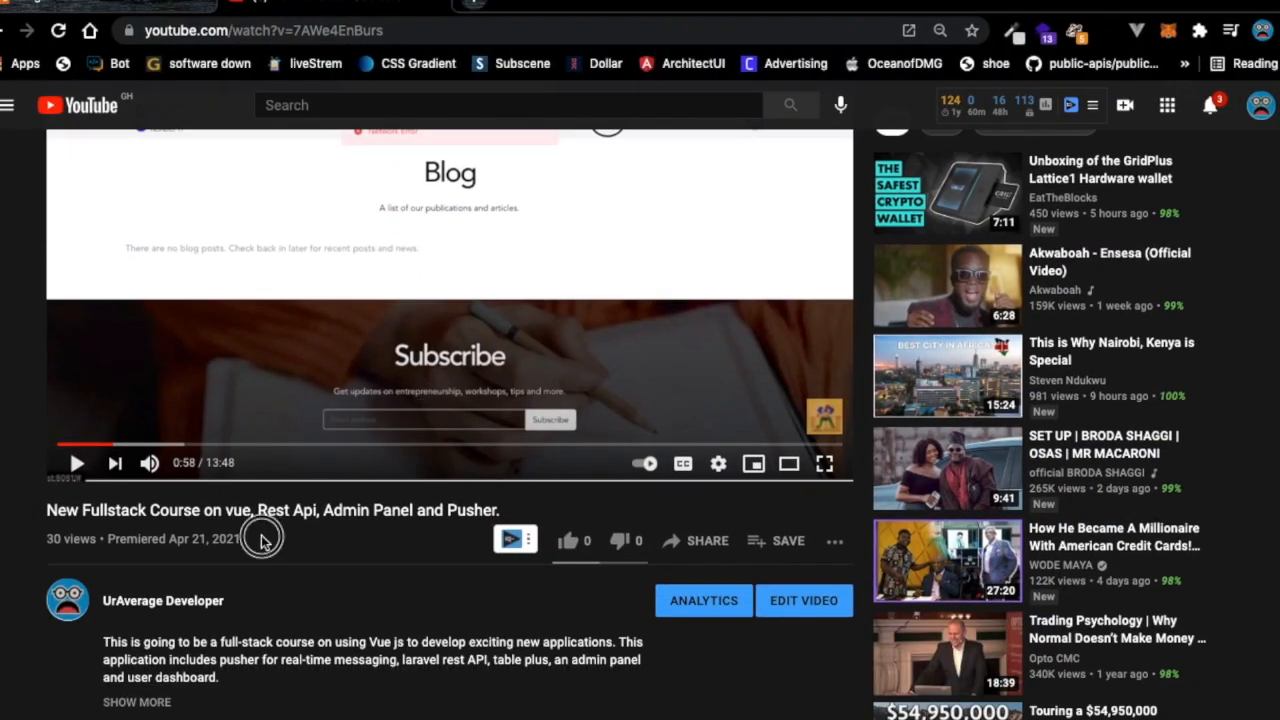
Go back from the fullstack course video to the UrAverage Developer channel and scroll to its Uploads row.
{"action": "left_click_drag", "start_coordinate": [262, 545], "coordinate": [103, 538]}
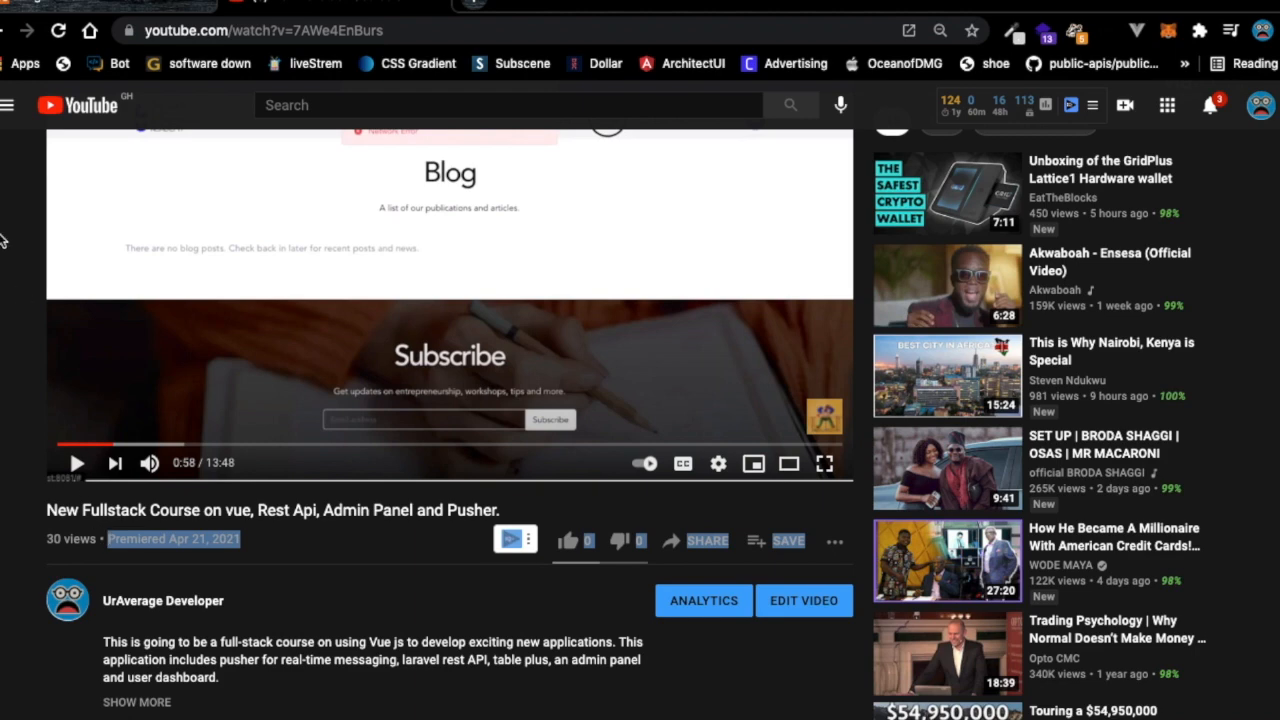
{"action": "left_click", "coordinate": [5, 30]}
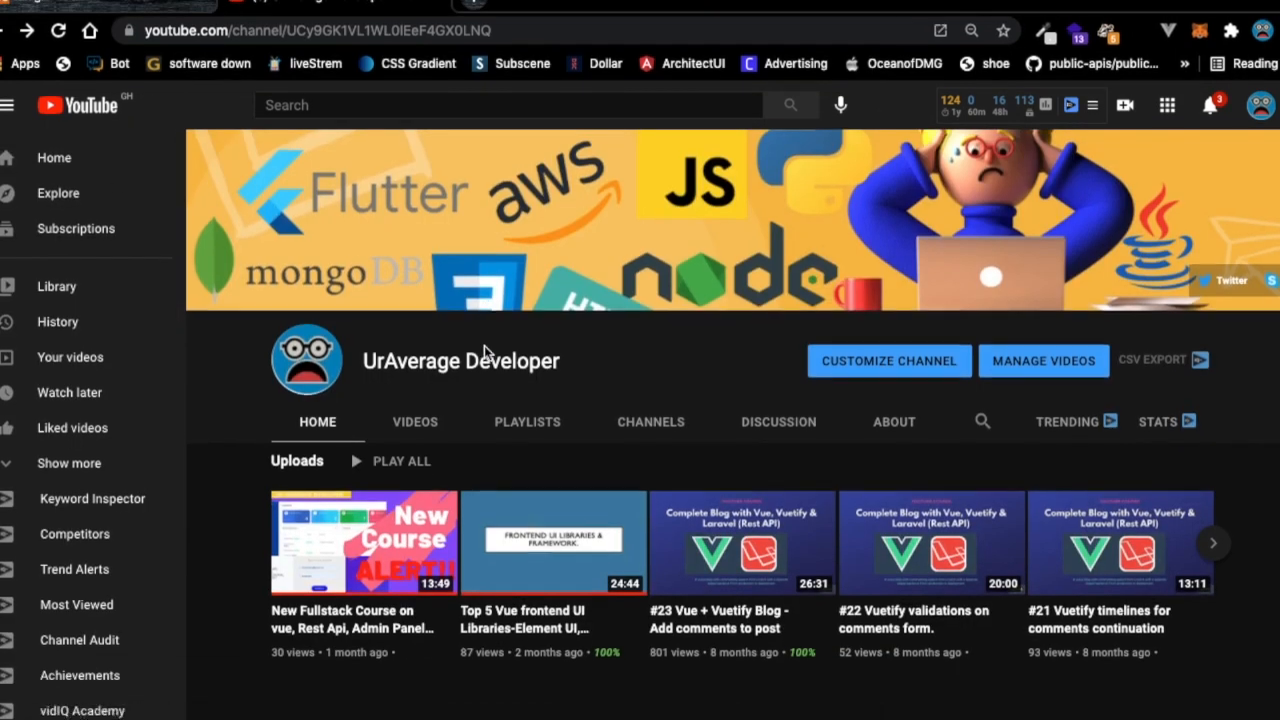
{"action": "scroll", "coordinate": [484, 345], "scroll_direction": "down", "scroll_amount": 2}
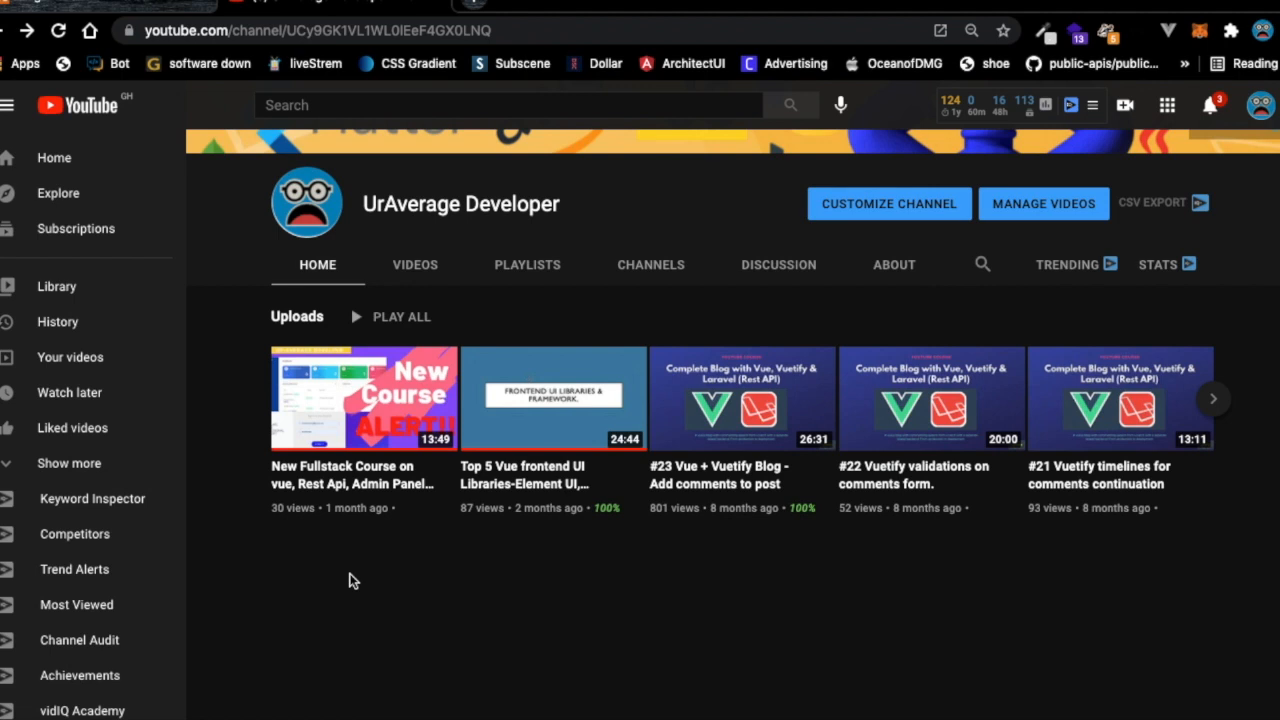
Run 'php artisan serve' in the gtpa-backend terminal to start the Laravel server at 127.0.0.1:8000.
{"action": "key", "text": "ctrl+Left"}
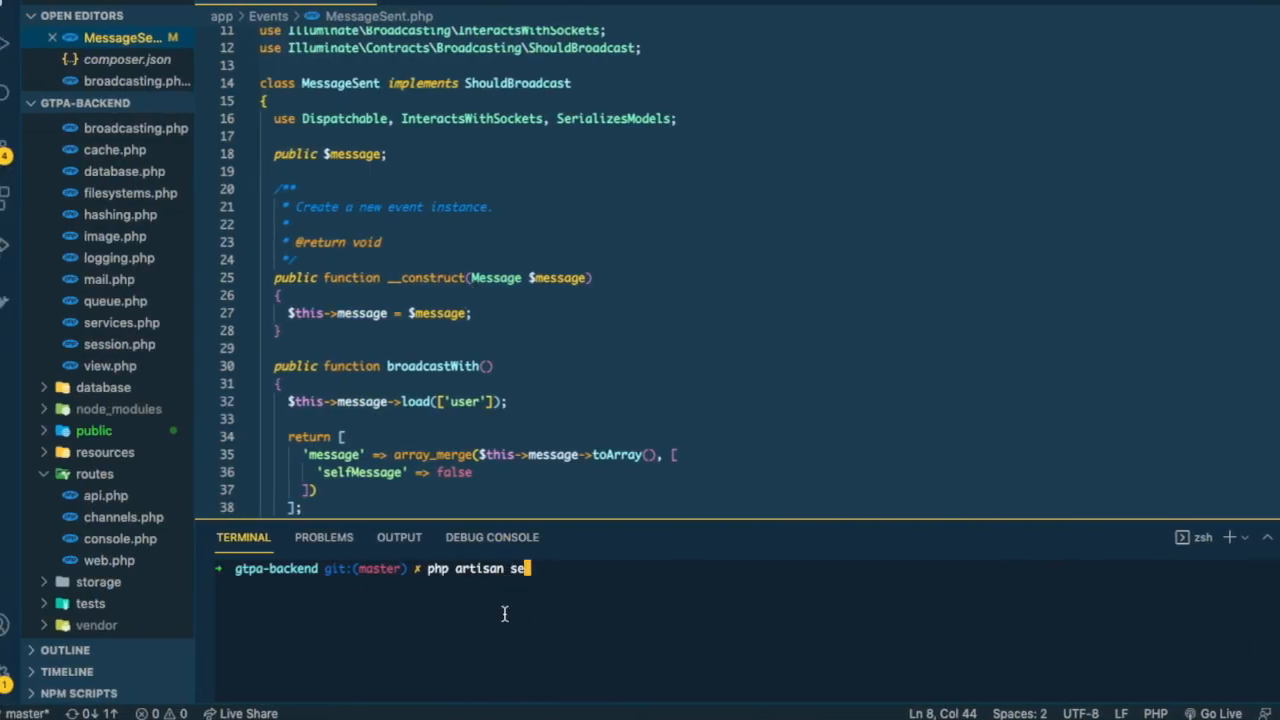
{"action": "type", "text": "rve"}
{"action": "key", "text": "Return"}
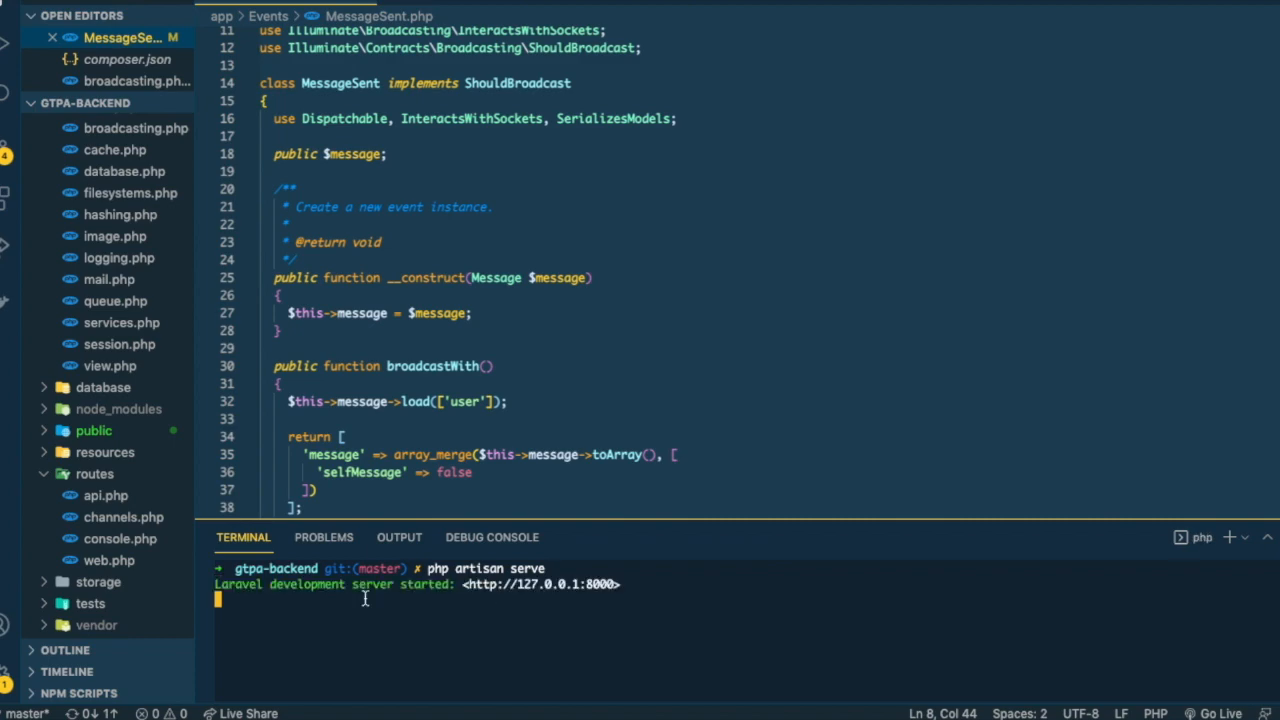
{"action": "key", "text": "ctrl+Left"}
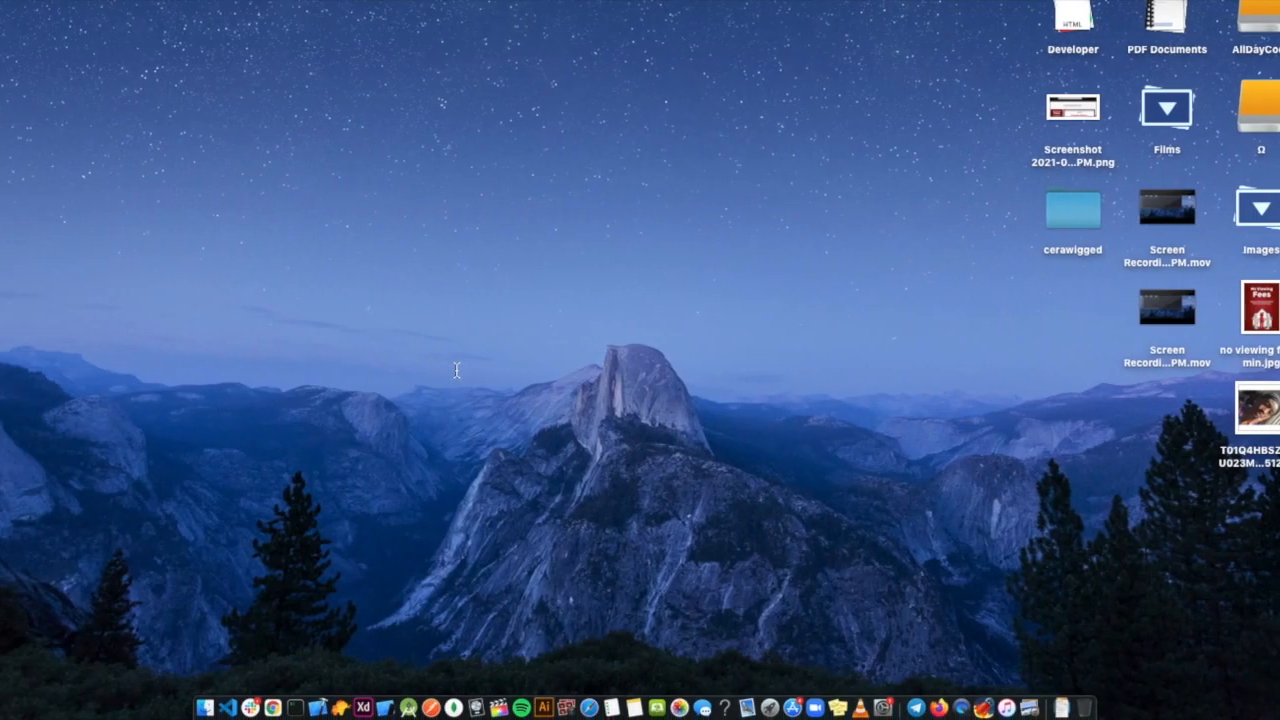
In Finder, browse to Workspace > gtpa and select the gtpa-frontend folder.
{"action": "left_click", "coordinate": [203, 700]}
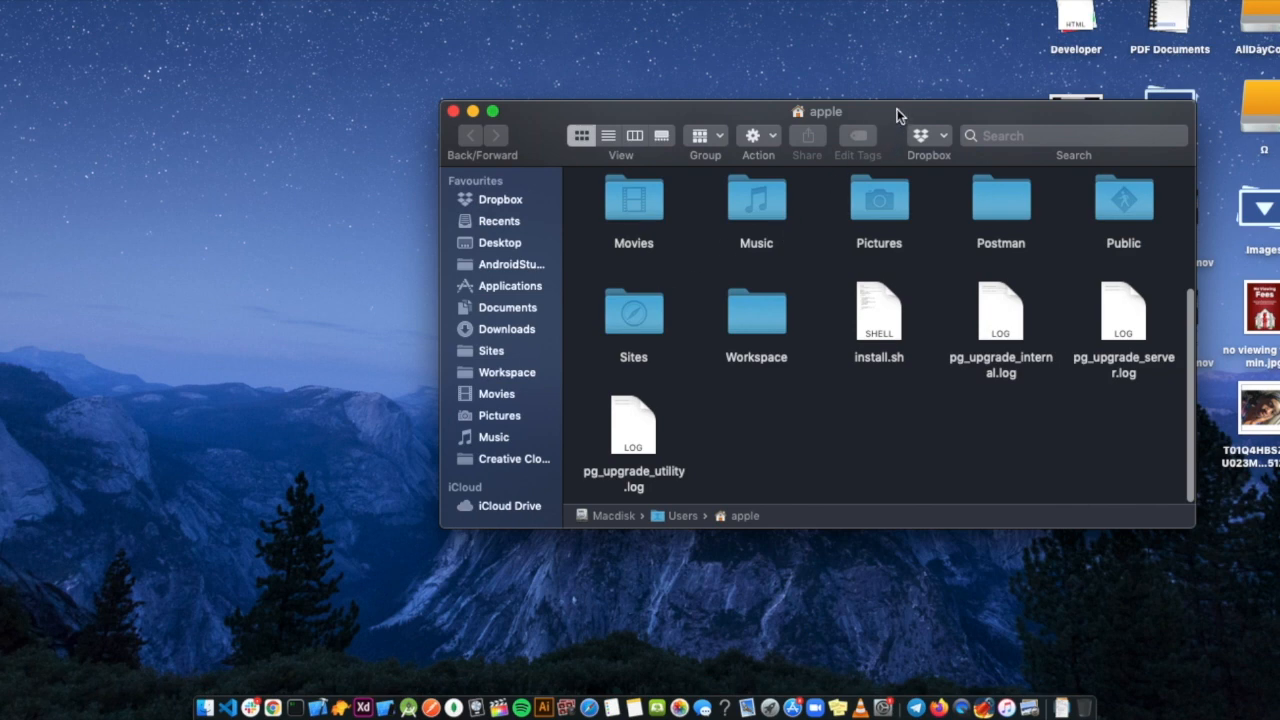
{"action": "left_click_drag", "start_coordinate": [898, 116], "coordinate": [554, 93]}
{"action": "left_click", "coordinate": [166, 349]}
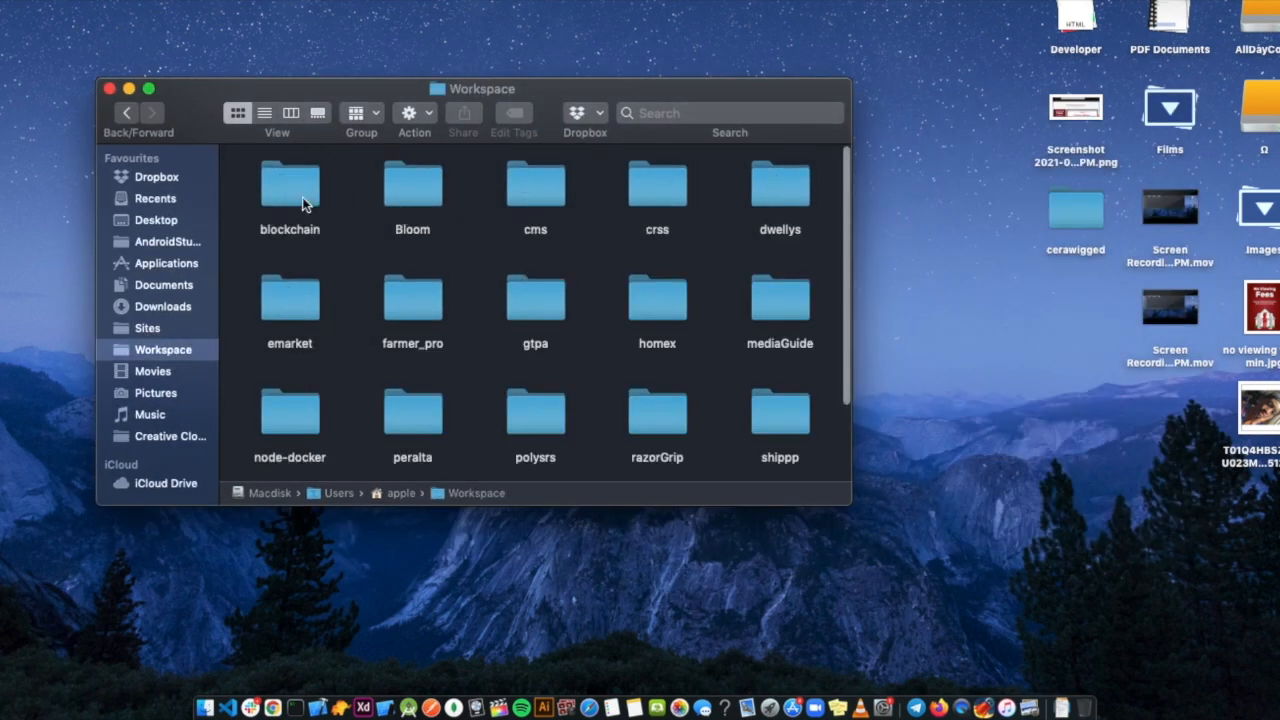
{"action": "scroll", "coordinate": [410, 380], "scroll_direction": "down", "scroll_amount": 3}
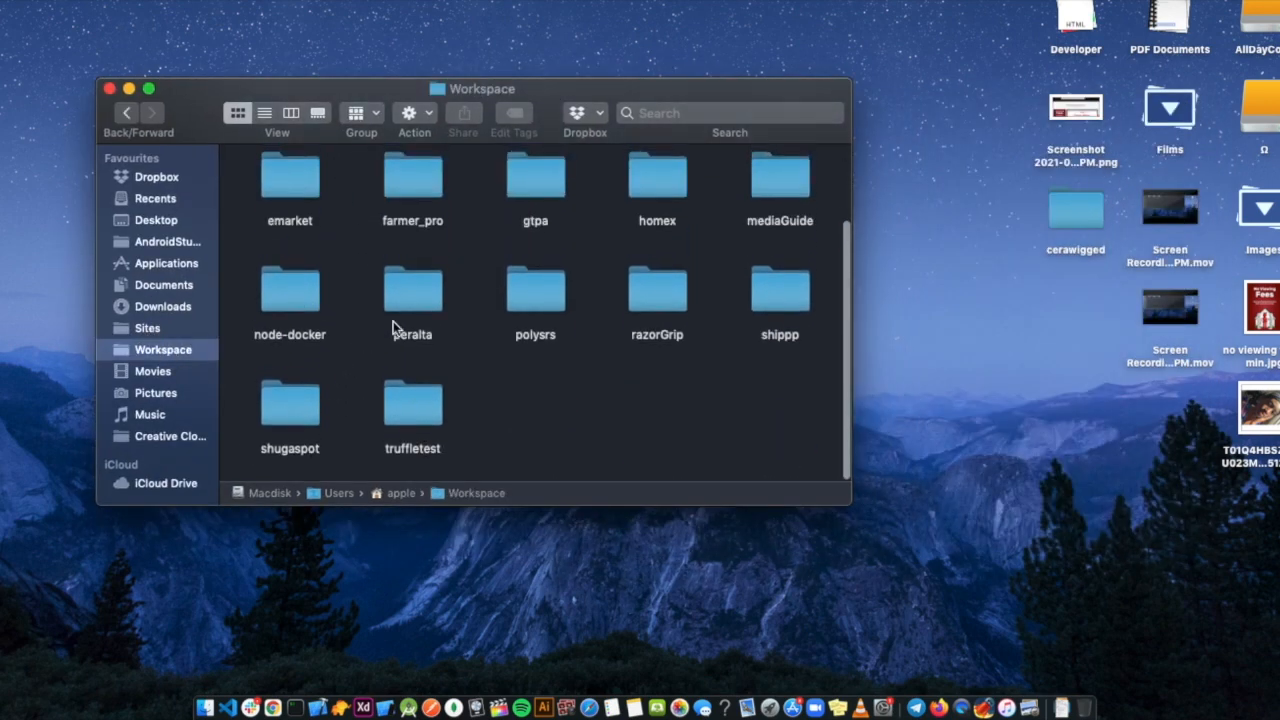
{"action": "scroll", "coordinate": [438, 289], "scroll_direction": "up", "scroll_amount": 3}
{"action": "scroll", "coordinate": [438, 289], "scroll_direction": "up", "scroll_amount": 1}
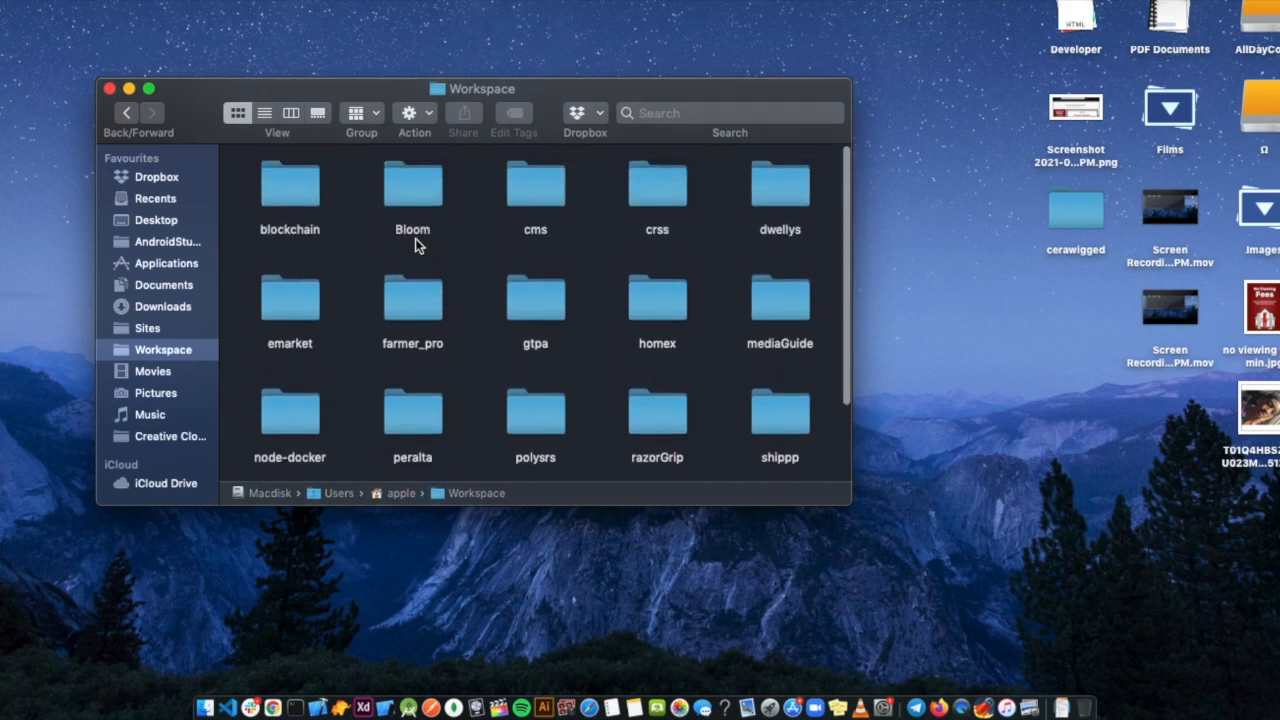
{"action": "double_click", "coordinate": [528, 309]}
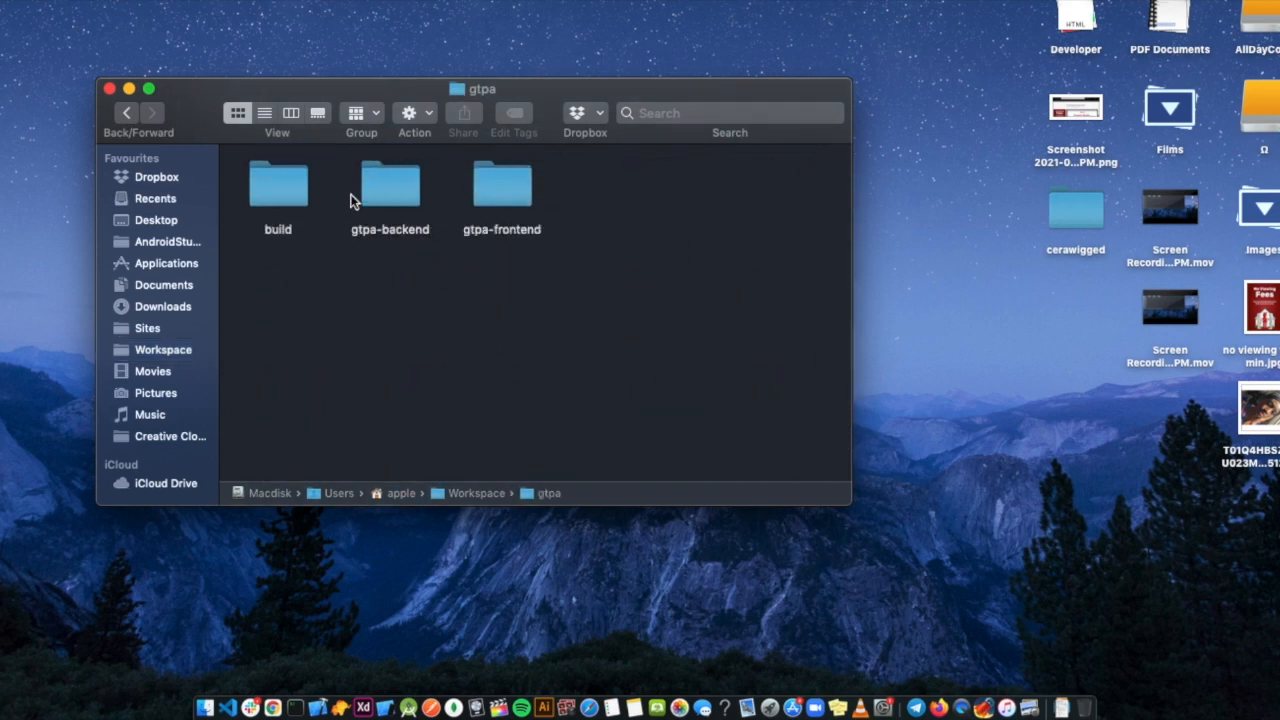
{"action": "left_click", "coordinate": [485, 192]}
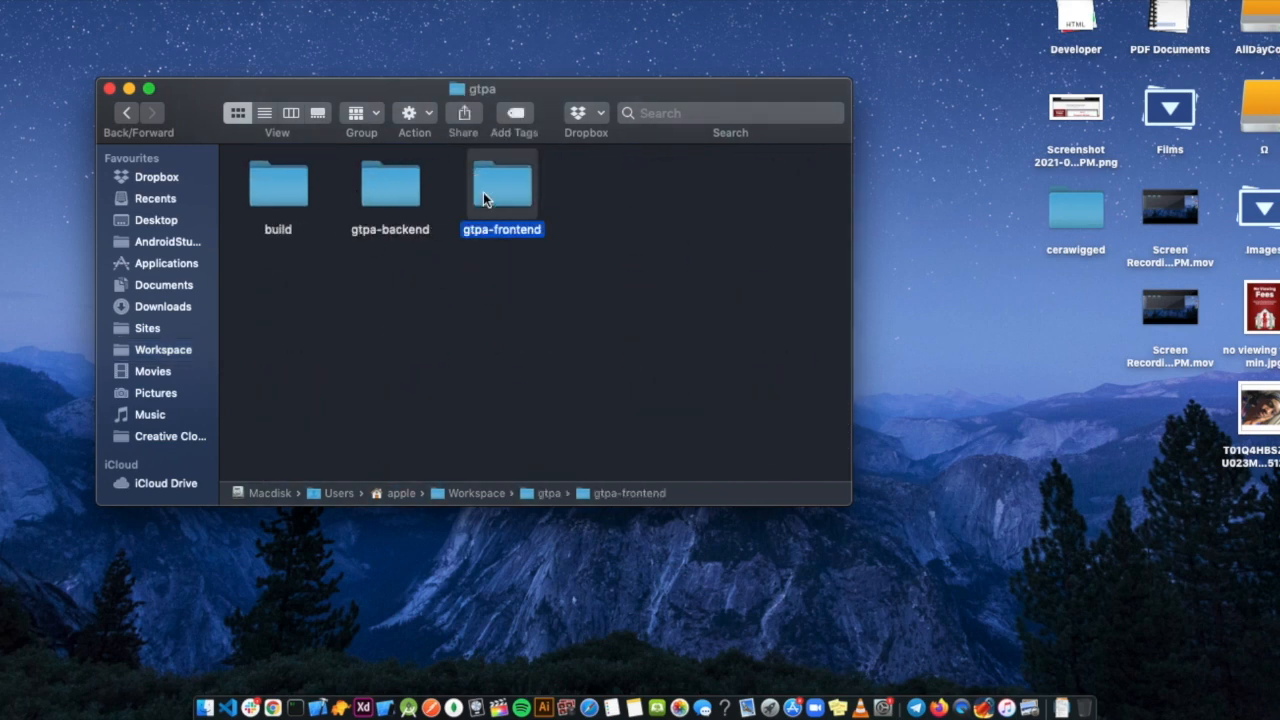
Open a new VS Code window from the Dock and drag gtpa-frontend into it.
{"action": "right_click", "coordinate": [230, 700]}
{"action": "left_click", "coordinate": [262, 530]}
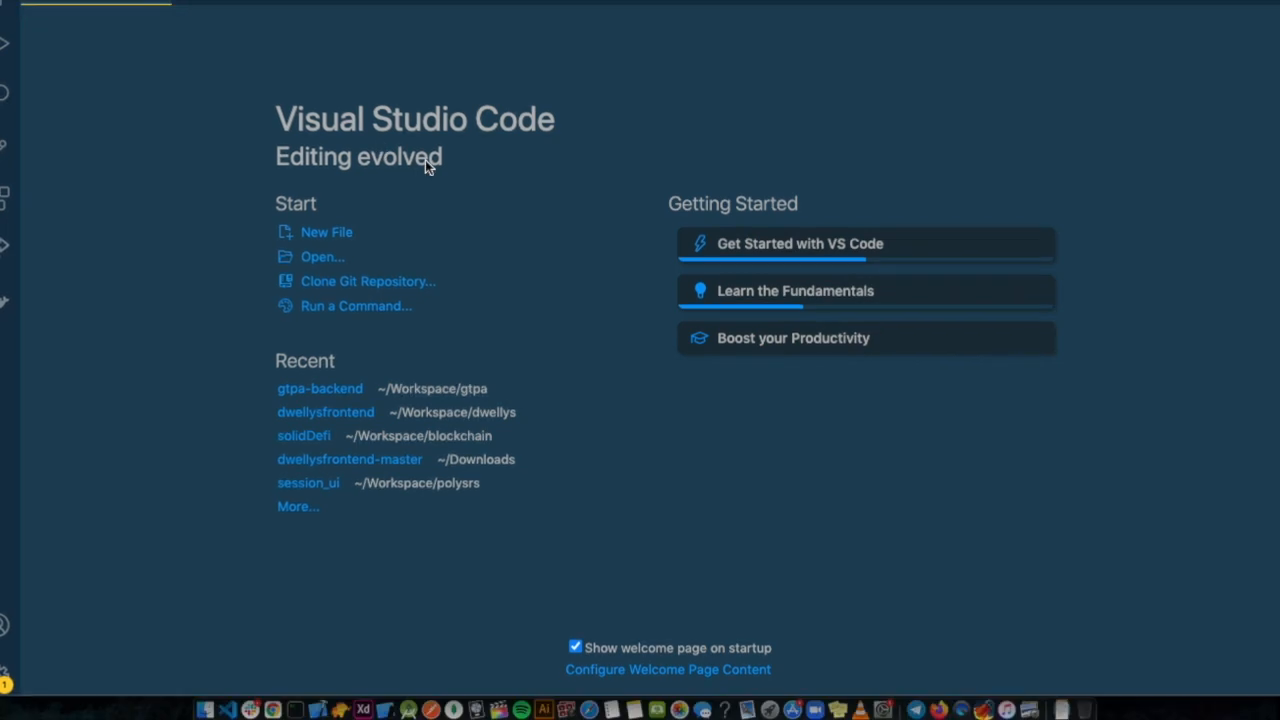
{"action": "left_click_drag", "start_coordinate": [325, 5], "coordinate": [586, 197]}
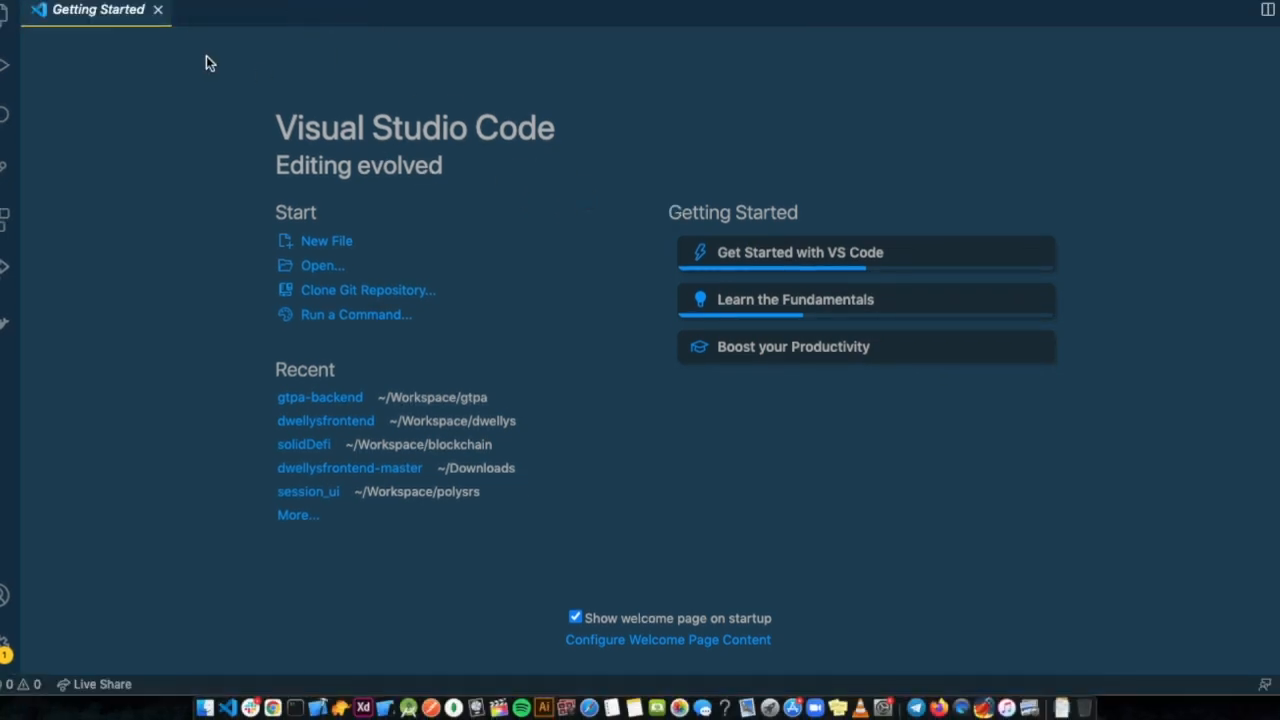
{"action": "left_click_drag", "start_coordinate": [135, 2], "coordinate": [560, 213]}
{"action": "left_click", "coordinate": [371, 258]}
{"action": "left_click", "coordinate": [496, 182]}
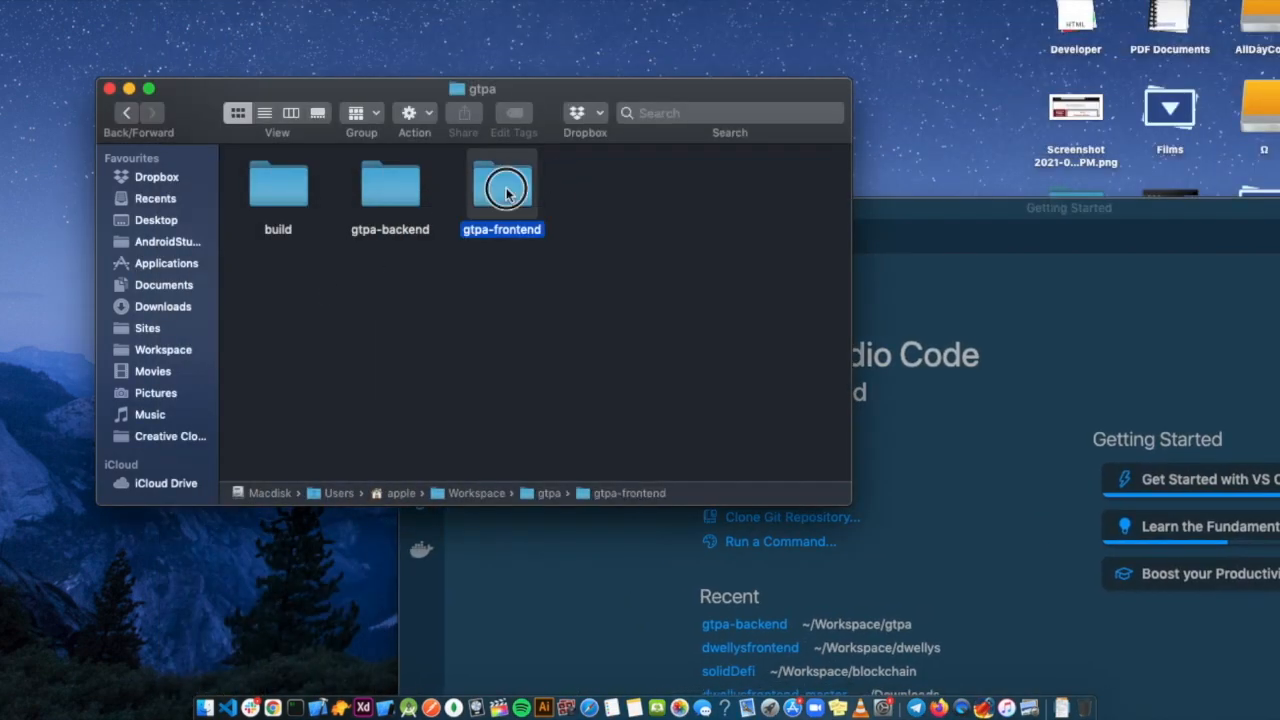
{"action": "left_click_drag", "start_coordinate": [509, 182], "coordinate": [1029, 361]}
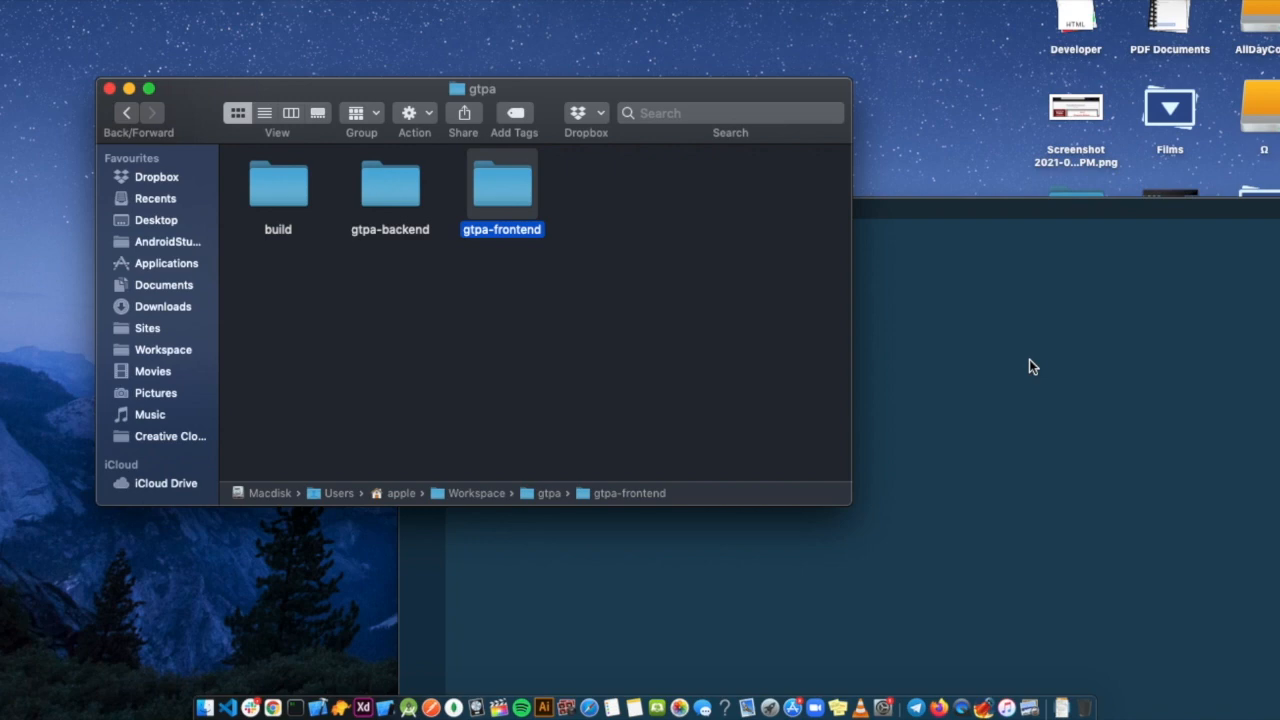
{"action": "left_click", "coordinate": [1021, 343]}
Resize the gtpa-frontend VS Code window and move it to the upper left.
{"action": "left_click_drag", "start_coordinate": [934, 208], "coordinate": [609, 103]}
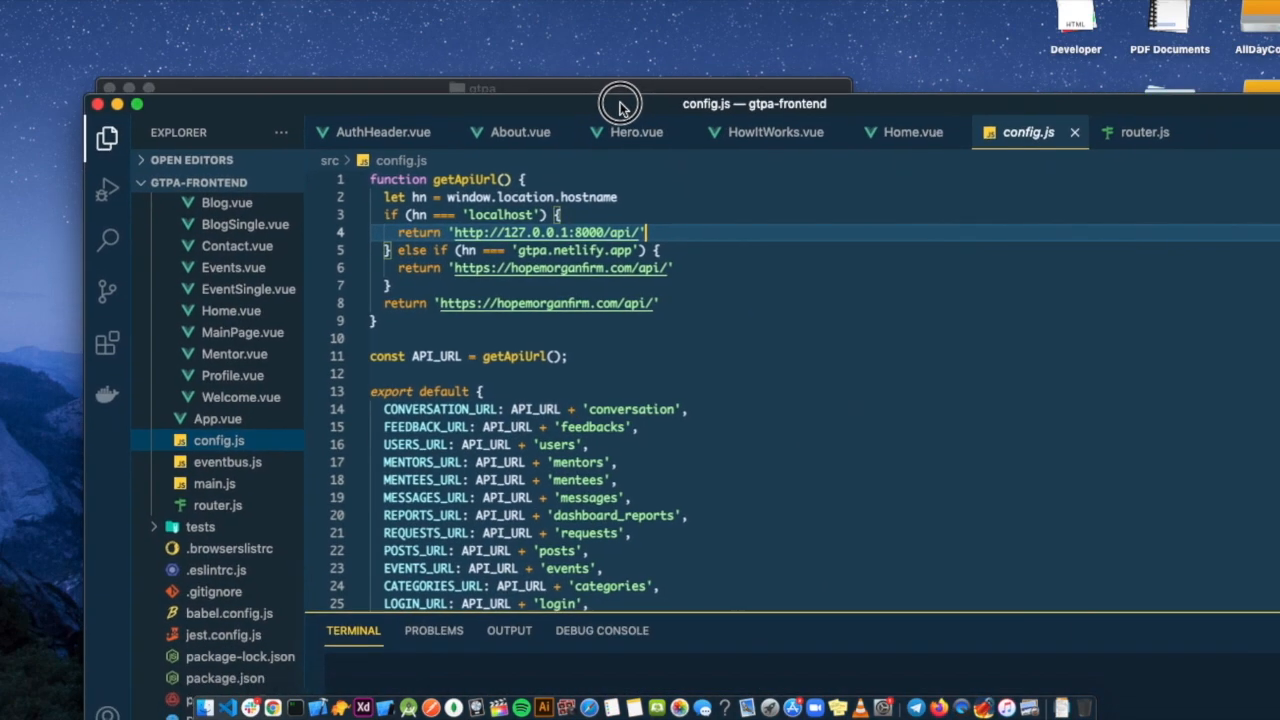
{"action": "left_click_drag", "start_coordinate": [93, 181], "coordinate": [391, 181]}
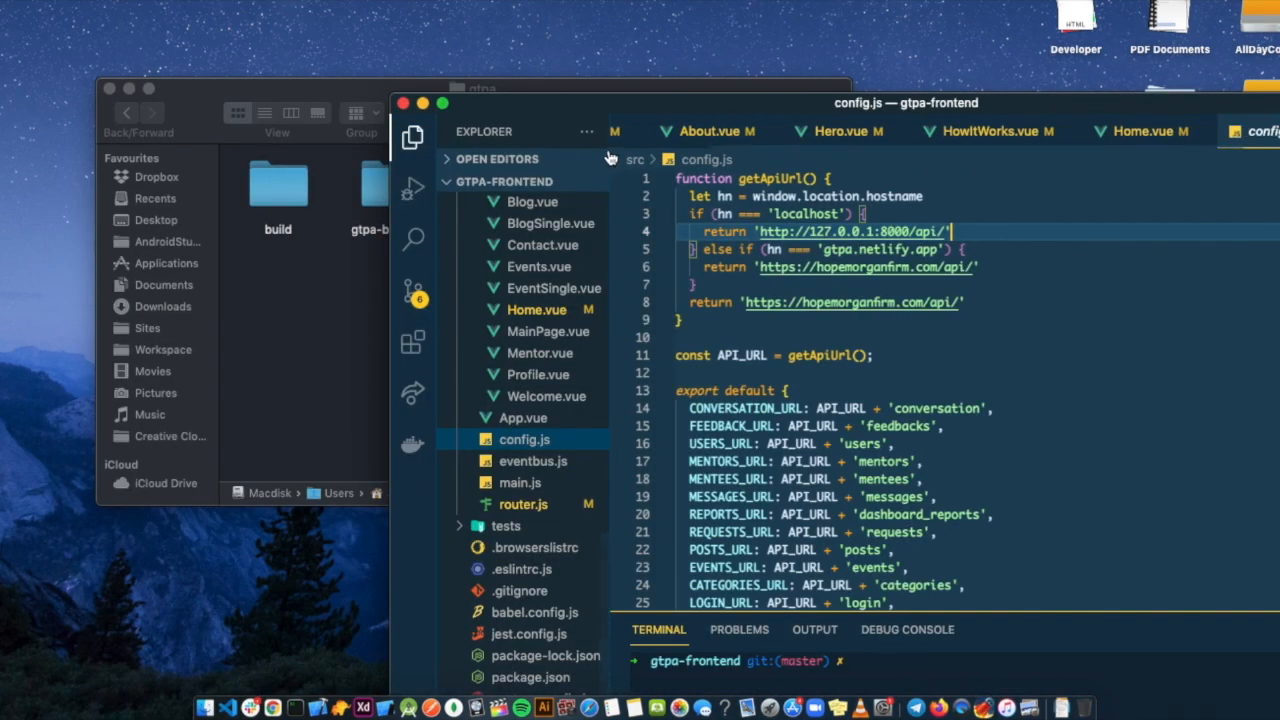
{"action": "left_click_drag", "start_coordinate": [728, 111], "coordinate": [463, 15]}
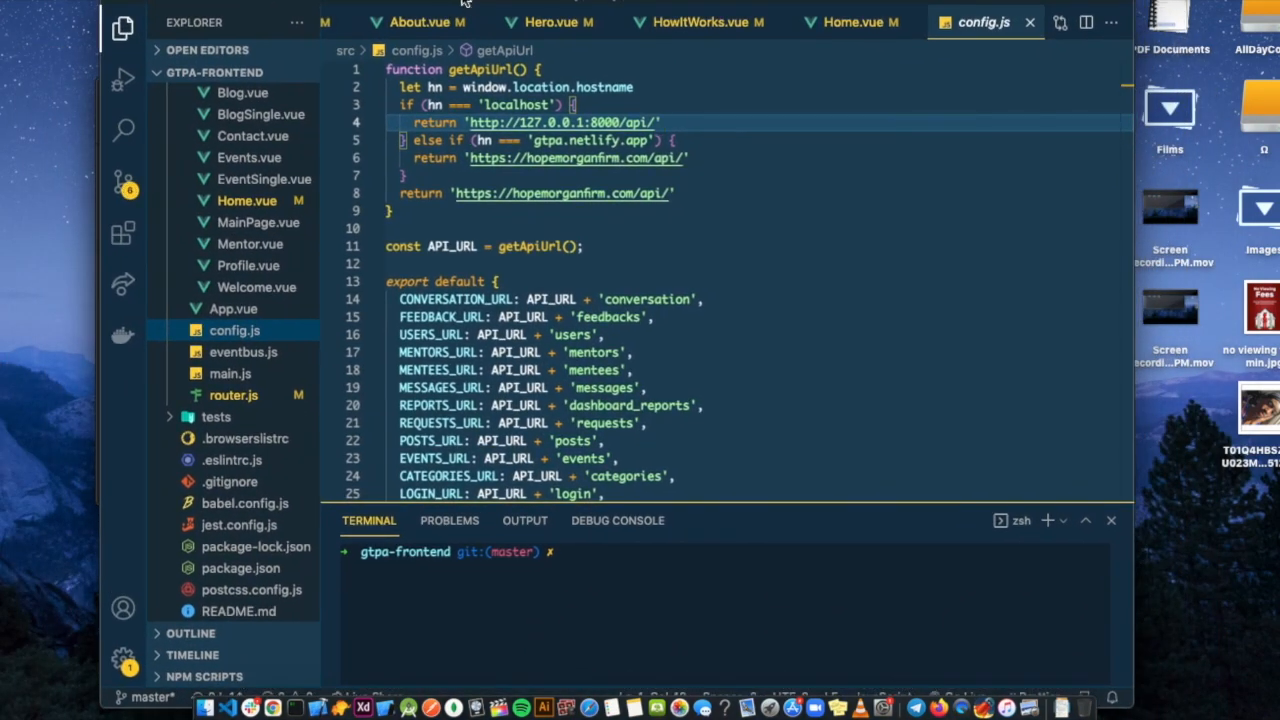
Run 'npm run serve' in the gtpa-frontend terminal to launch the Vue dev server.
{"action": "left_click", "coordinate": [536, 616]}
{"action": "type", "text": "npm run "}
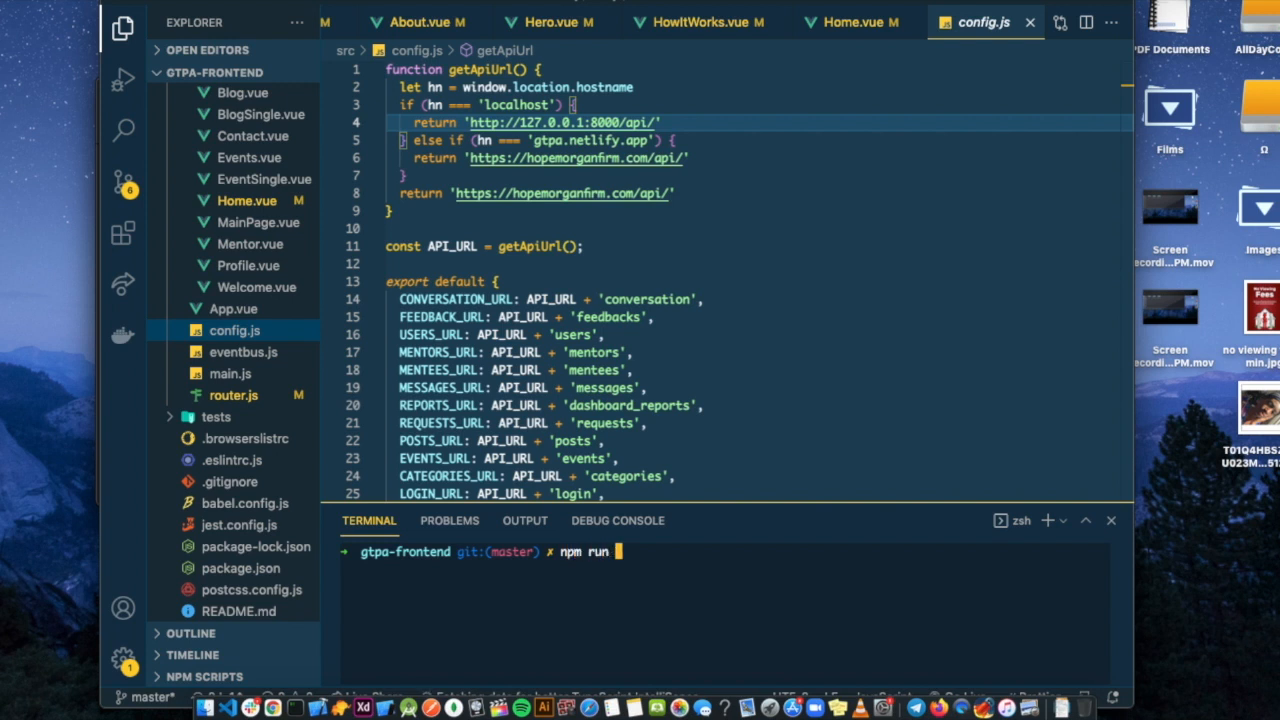
{"action": "type", "text": "serve"}
{"action": "key", "text": "Return"}
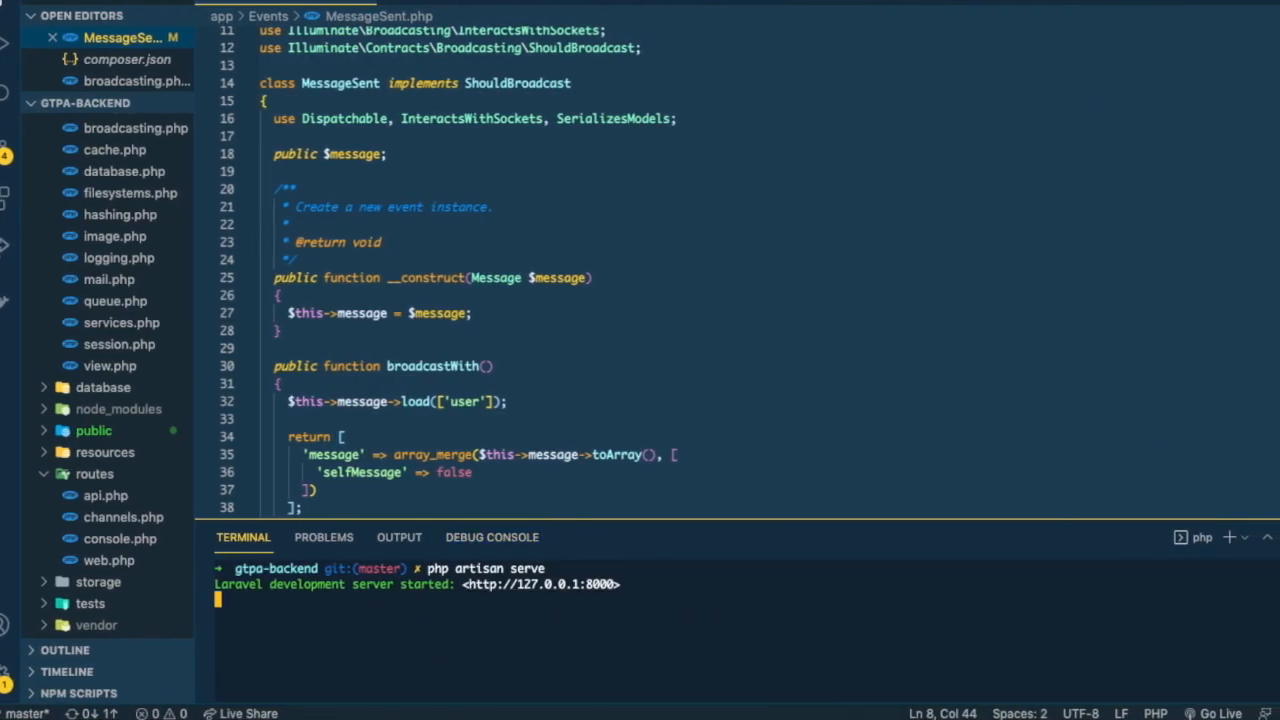
{"action": "mouse_move", "coordinate": [294, 708]}
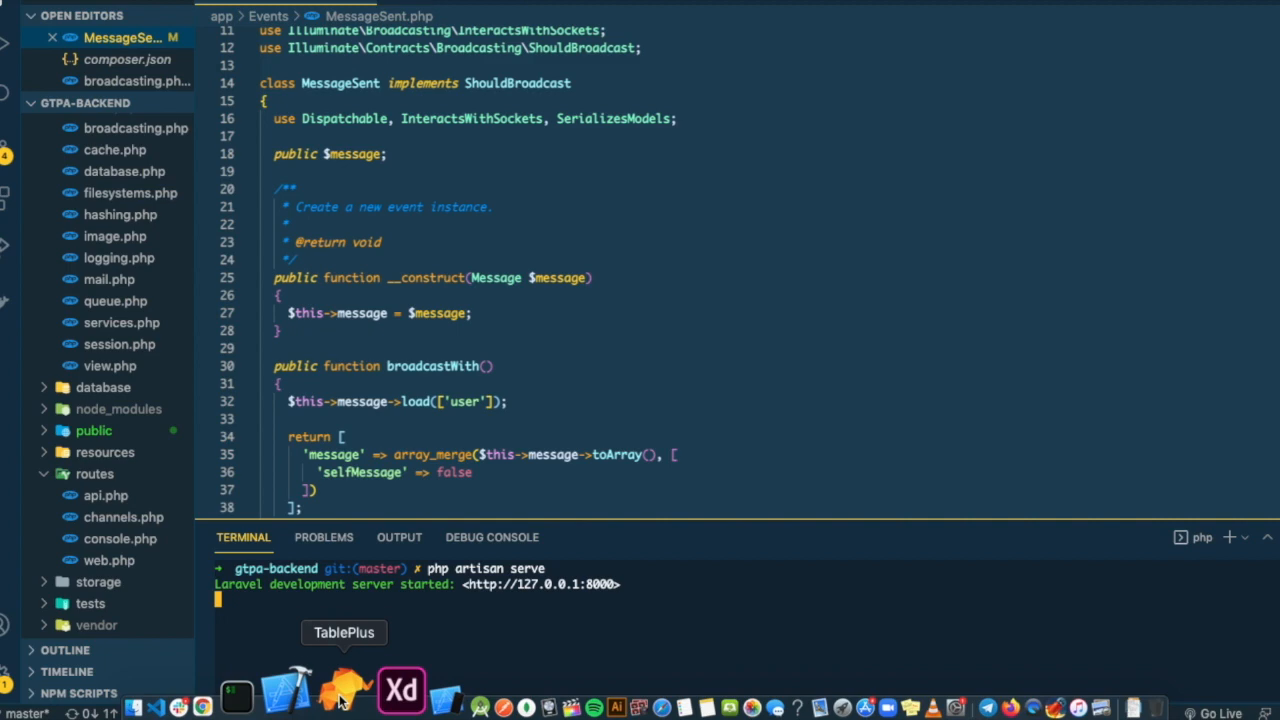
Launch TablePlus and open the LocalHost connection.
{"action": "left_click", "coordinate": [340, 692]}
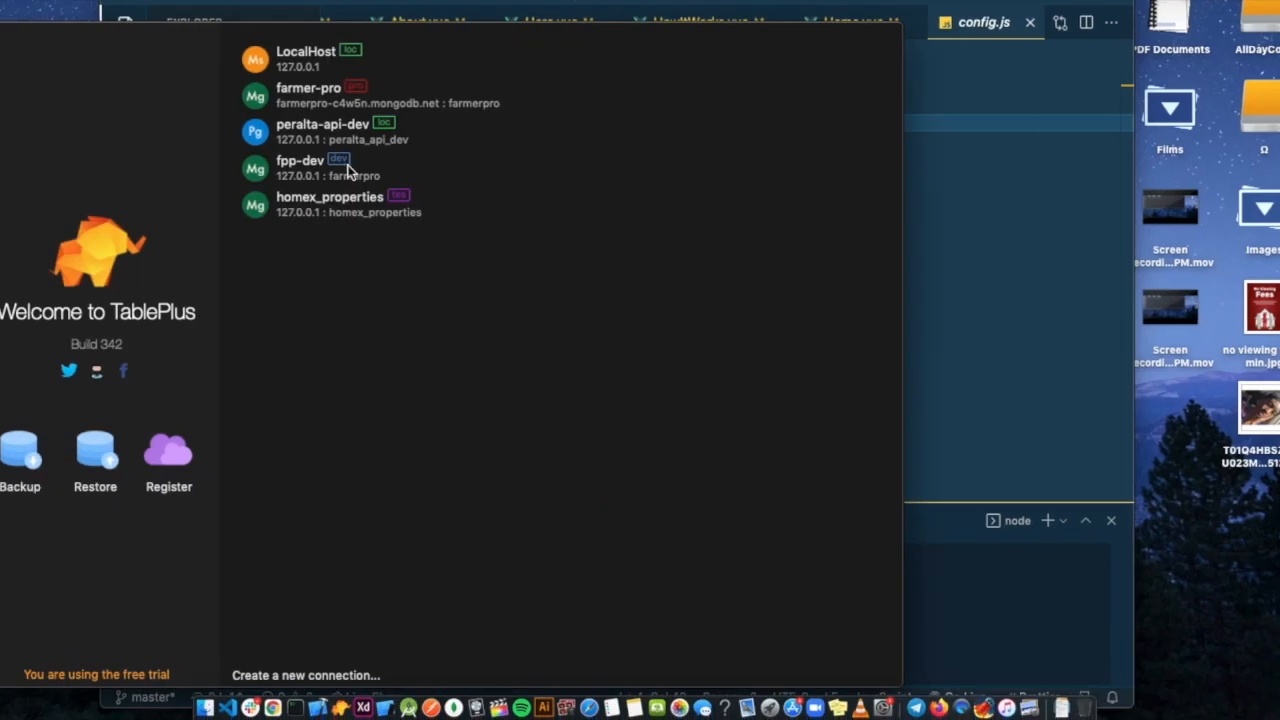
{"action": "double_click", "coordinate": [305, 62]}
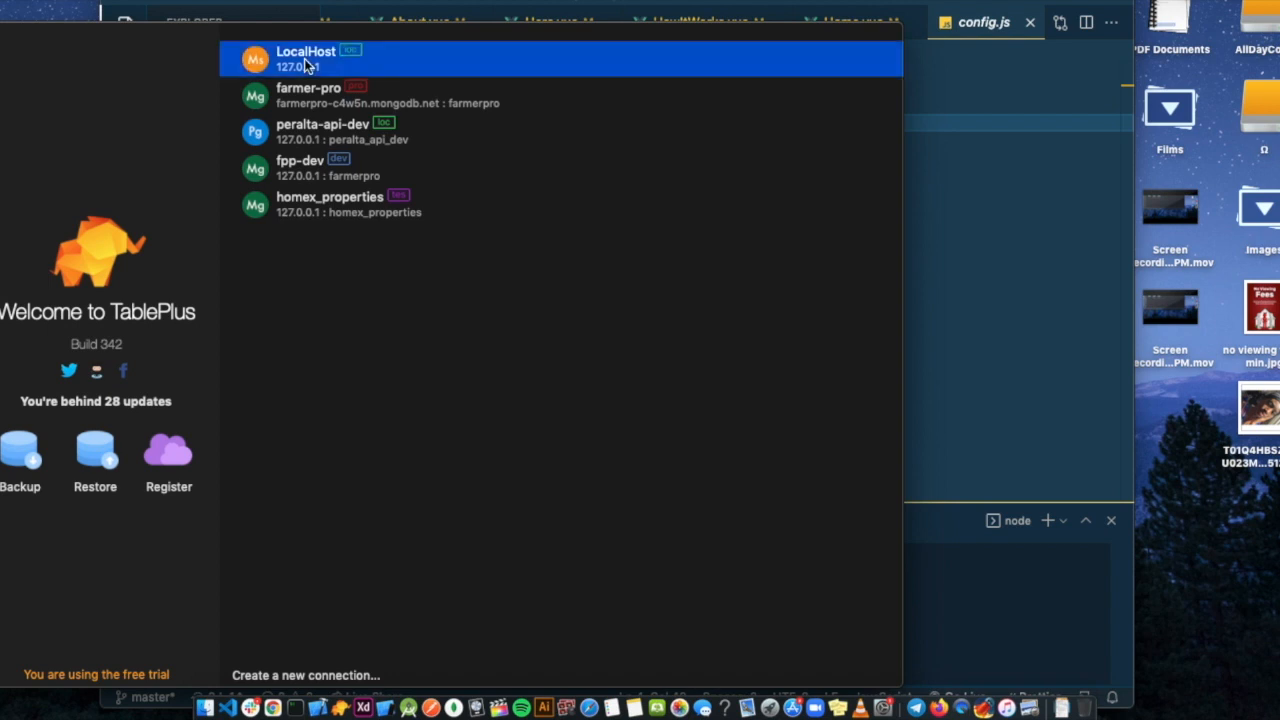
{"action": "left_click", "coordinate": [102, 28]}
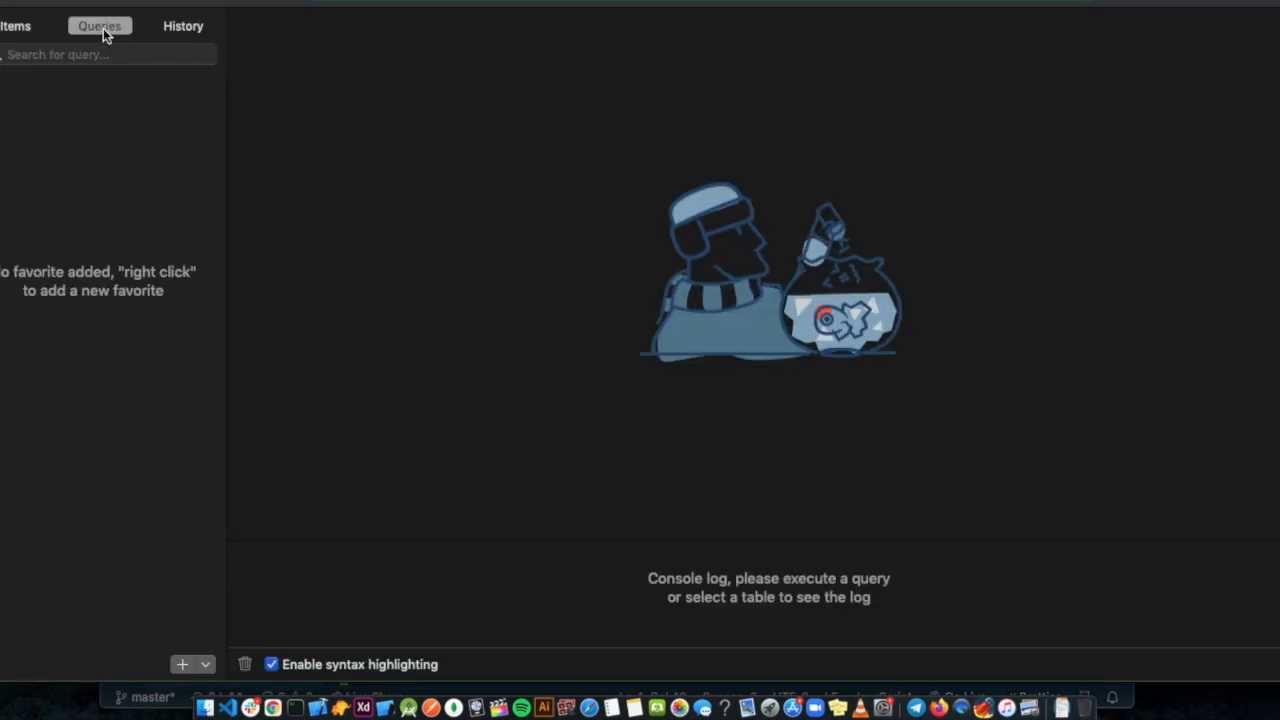
Open the gtpa database with Cmd+K and show the rows of its users table.
{"action": "key", "text": "super+k"}
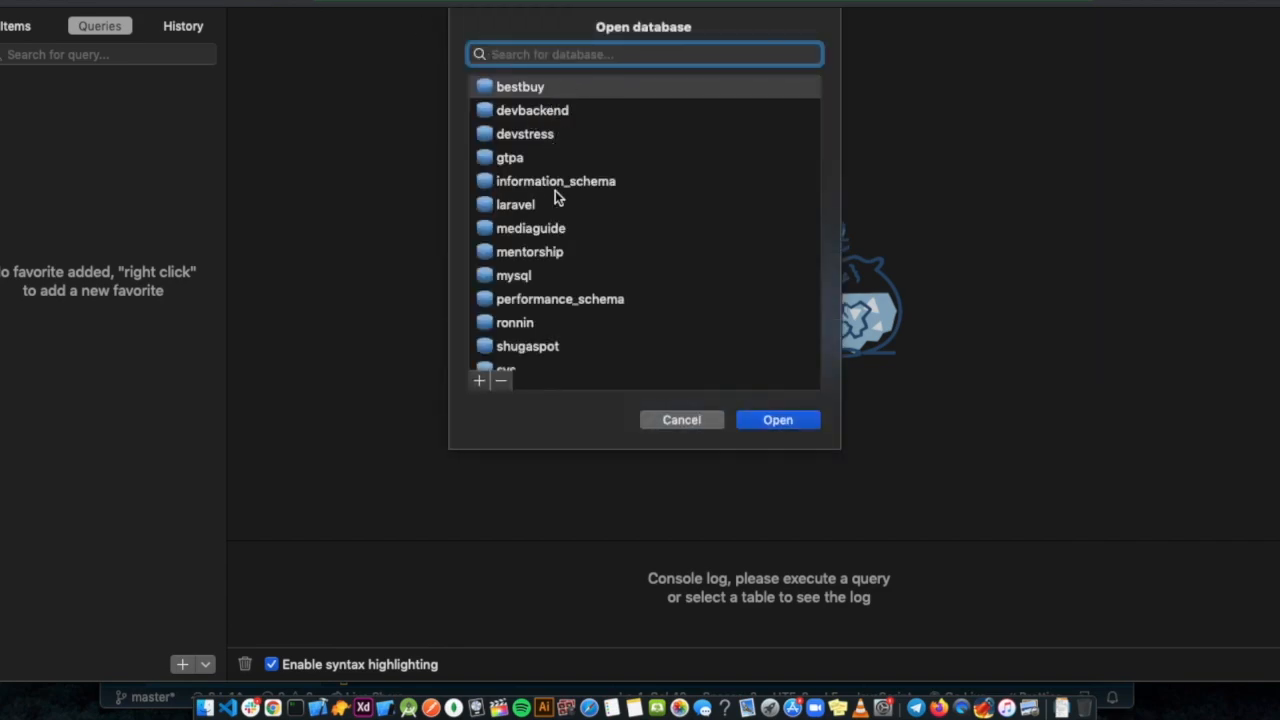
{"action": "key", "text": "ctrl+Right"}
{"action": "key", "text": "ctrl+Left"}
{"action": "scroll", "coordinate": [540, 210], "scroll_direction": "down", "scroll_amount": 2}
{"action": "scroll", "coordinate": [540, 210], "scroll_direction": "up", "scroll_amount": 1}
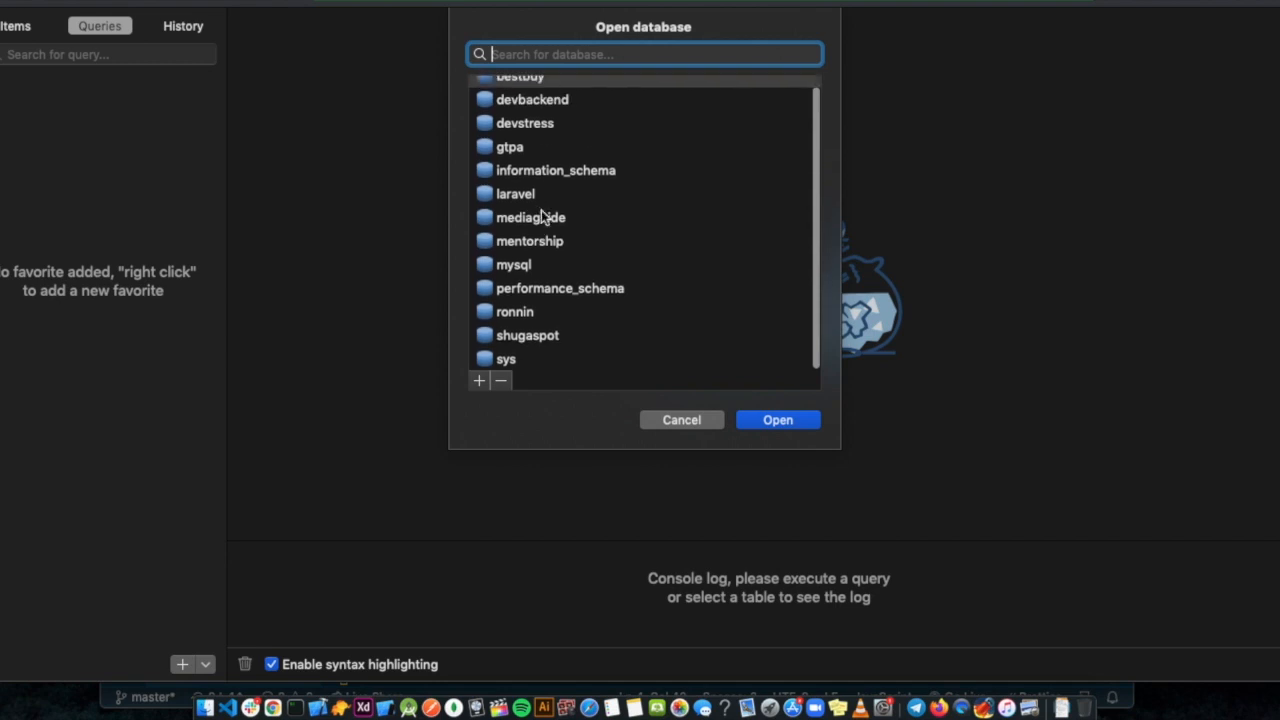
{"action": "left_click", "coordinate": [519, 149]}
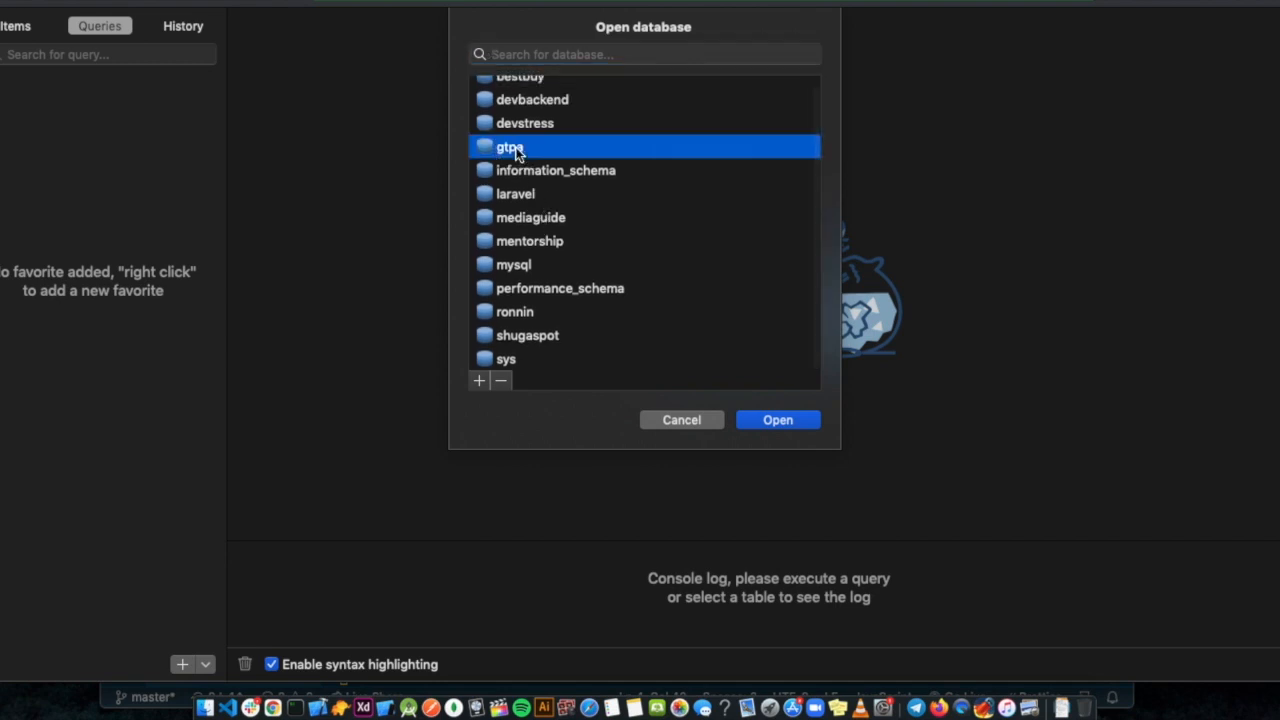
{"action": "left_click", "coordinate": [775, 420]}
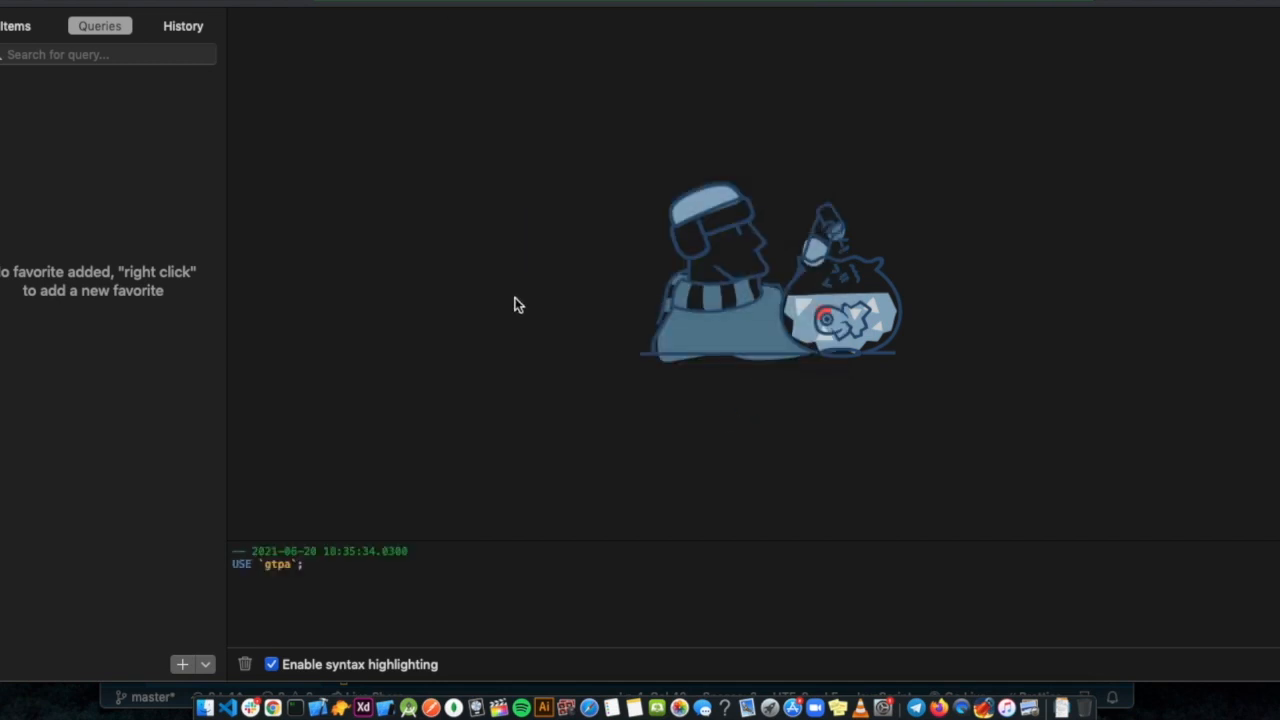
{"action": "left_click", "coordinate": [31, 20]}
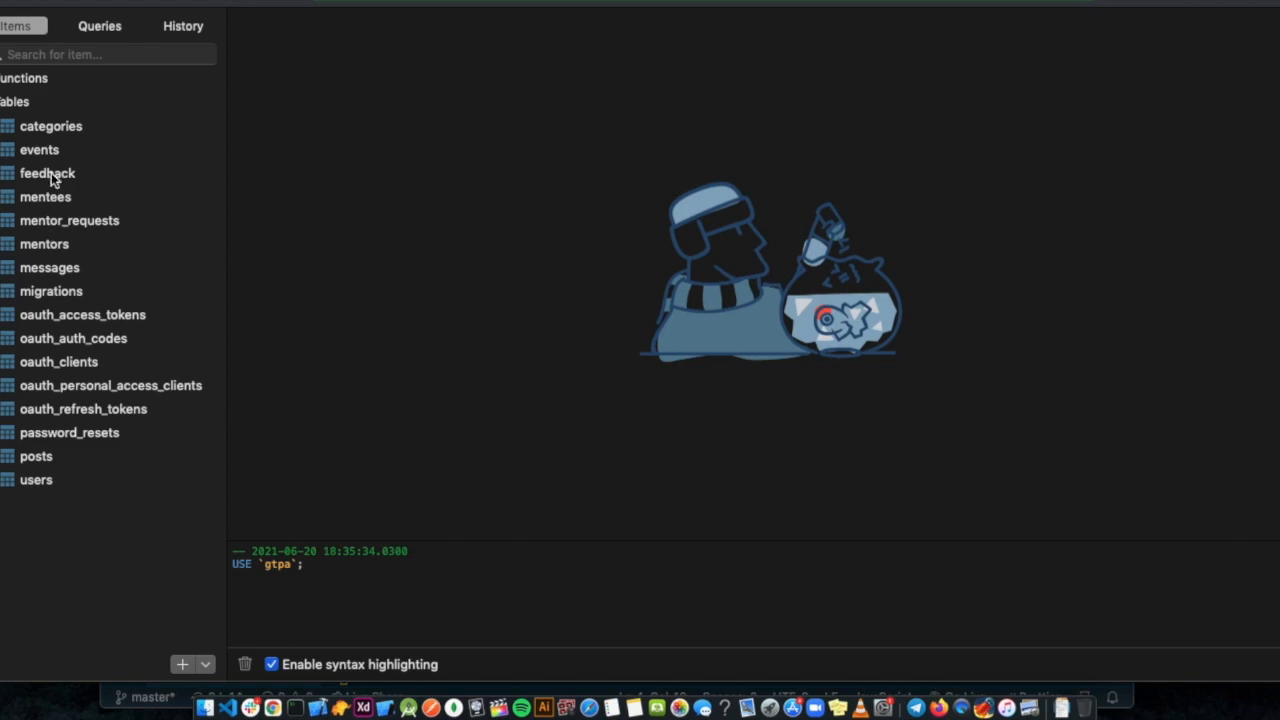
{"action": "left_click", "coordinate": [30, 480]}
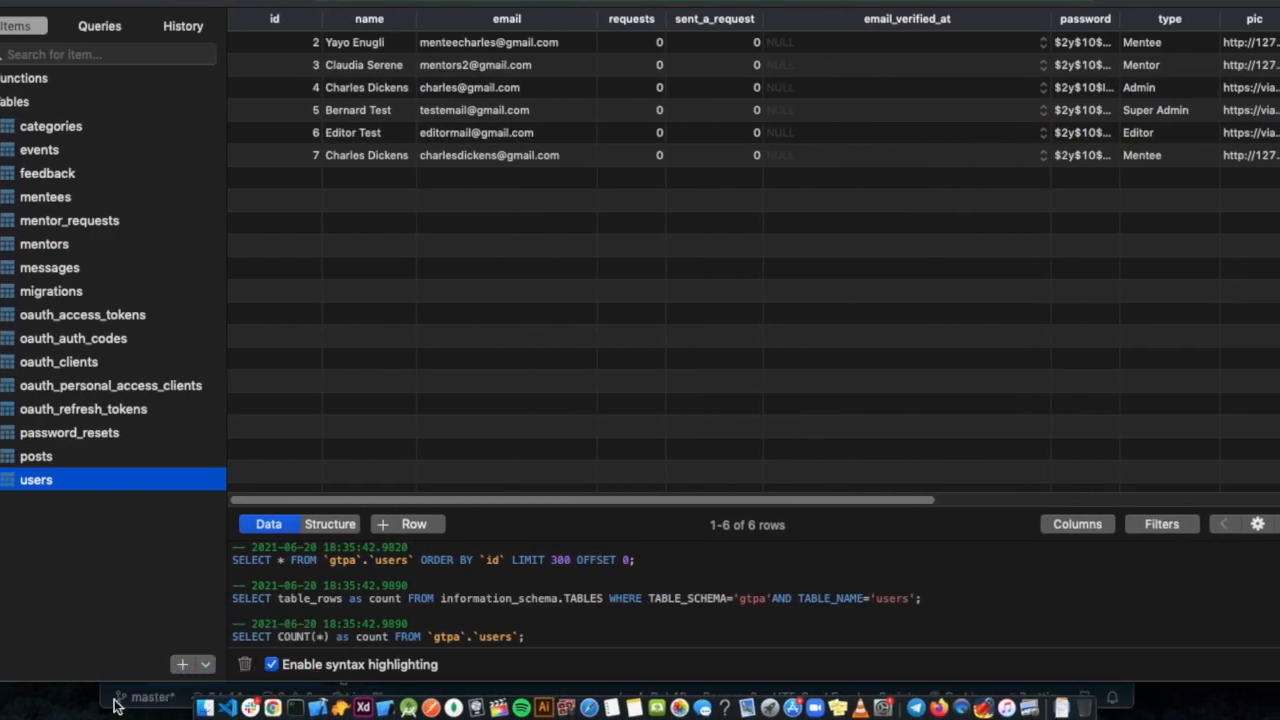
Open the locally running GTPA site's login page in the browser and focus the Email field.
{"action": "left_click", "coordinate": [115, 704]}
{"action": "left_click", "coordinate": [532, 585]}
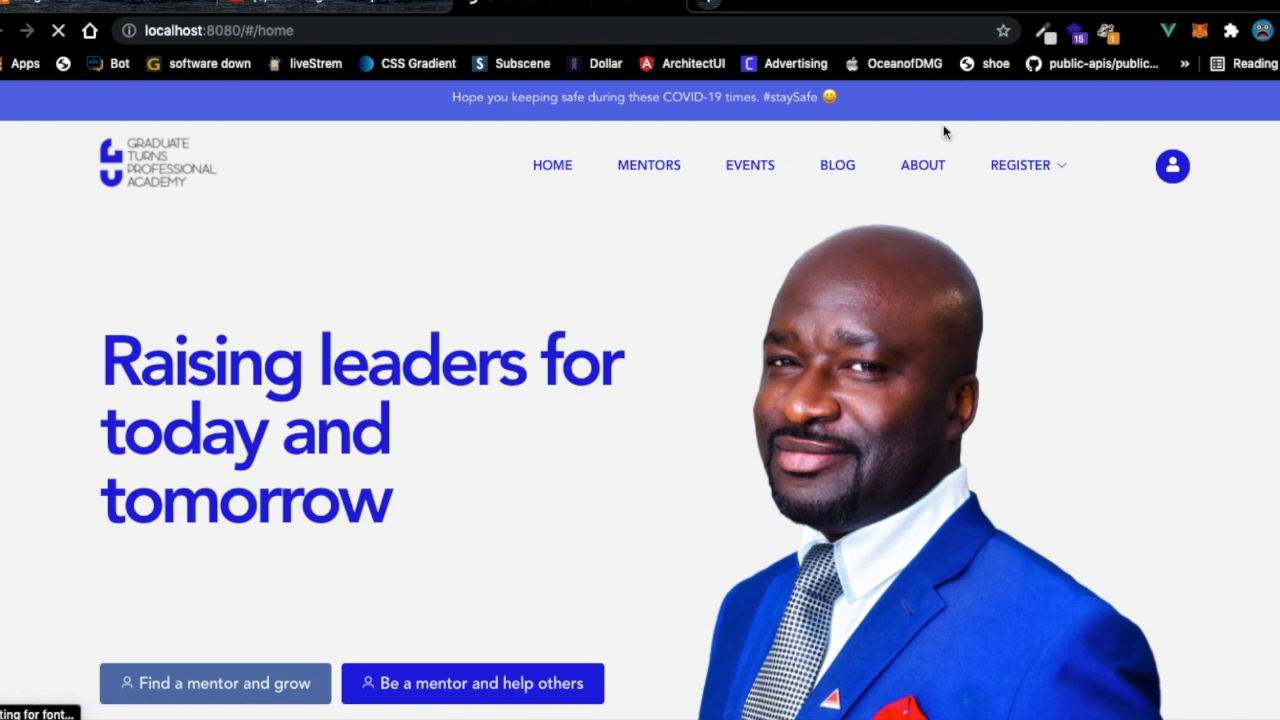
{"action": "left_click", "coordinate": [1172, 166]}
{"action": "left_click", "coordinate": [640, 325]}
In TablePlus, find and select the mentor's row in users, widening the password column.
{"action": "key", "text": "ctrl+Right"}
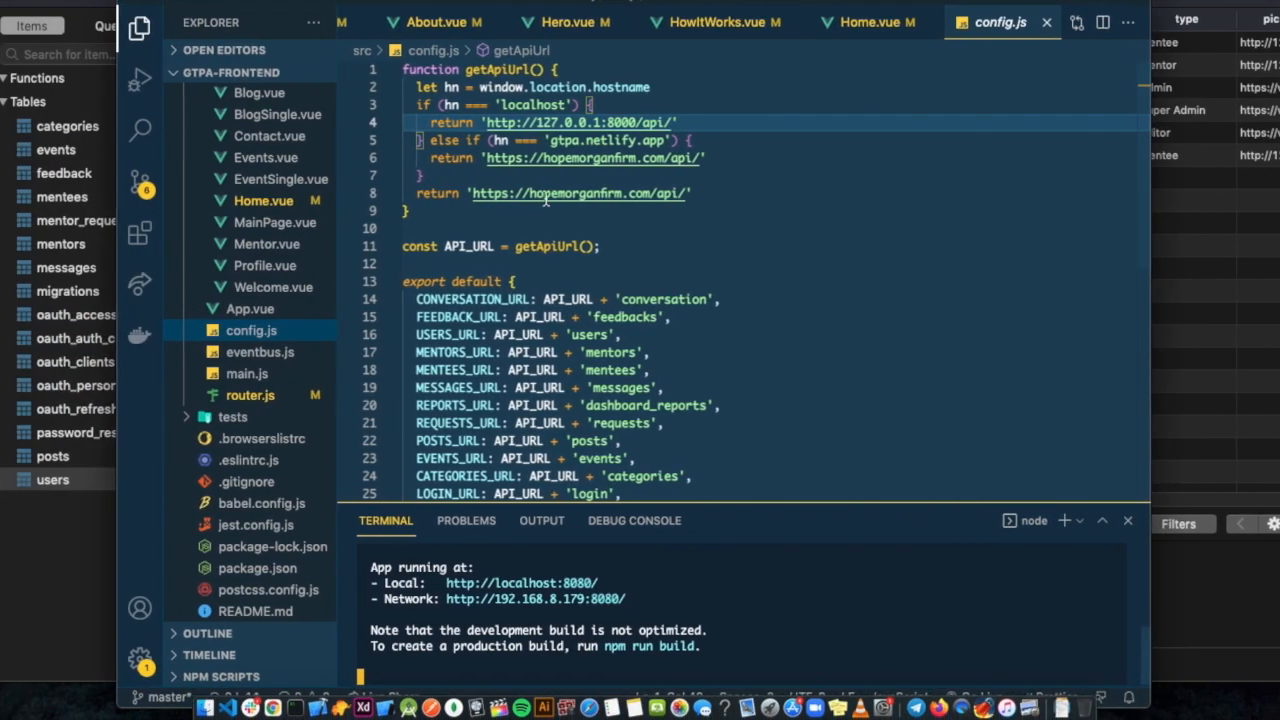
{"action": "left_click", "coordinate": [14, 578]}
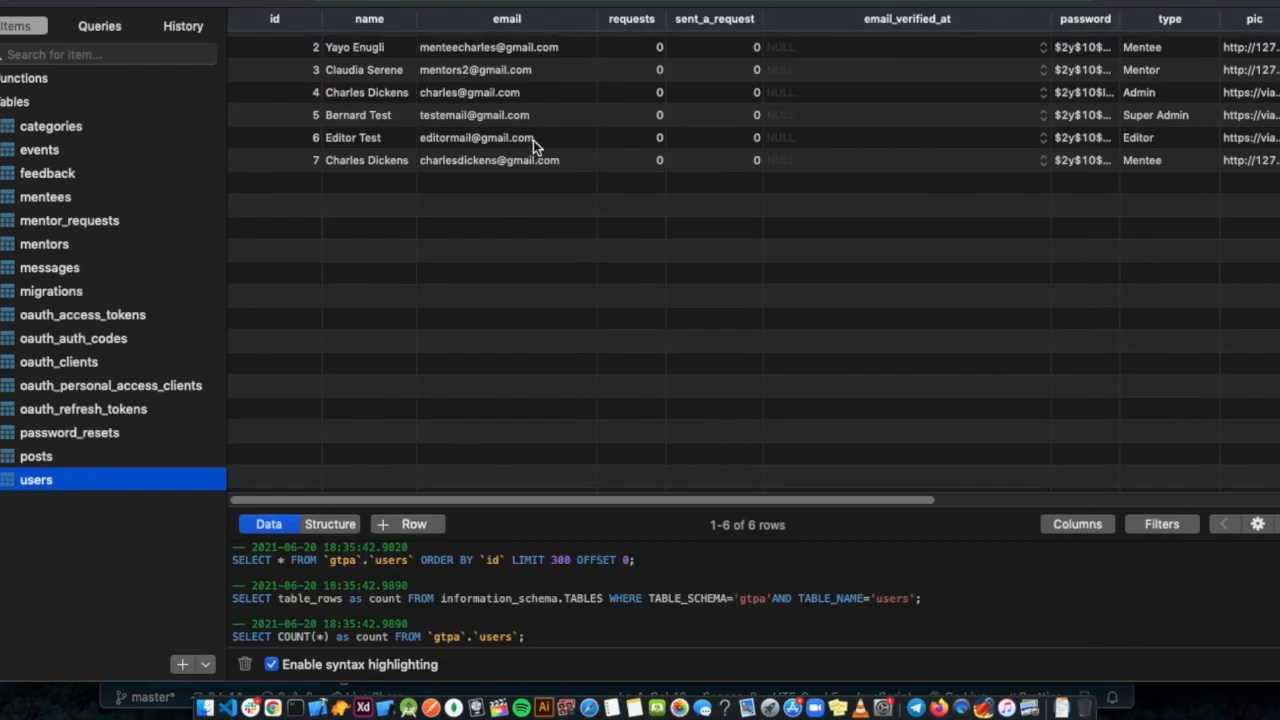
{"action": "scroll", "coordinate": [598, 110], "scroll_direction": "right", "scroll_amount": 5}
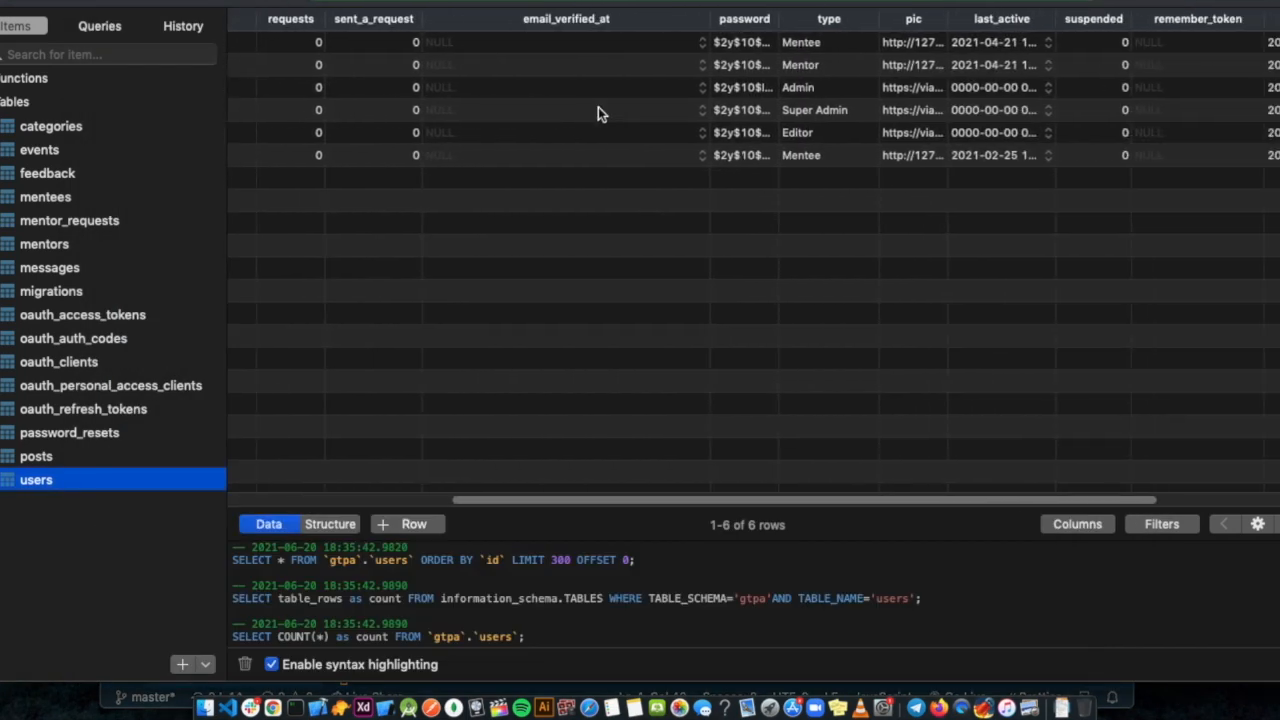
{"action": "scroll", "coordinate": [563, 72], "scroll_direction": "left", "scroll_amount": 4}
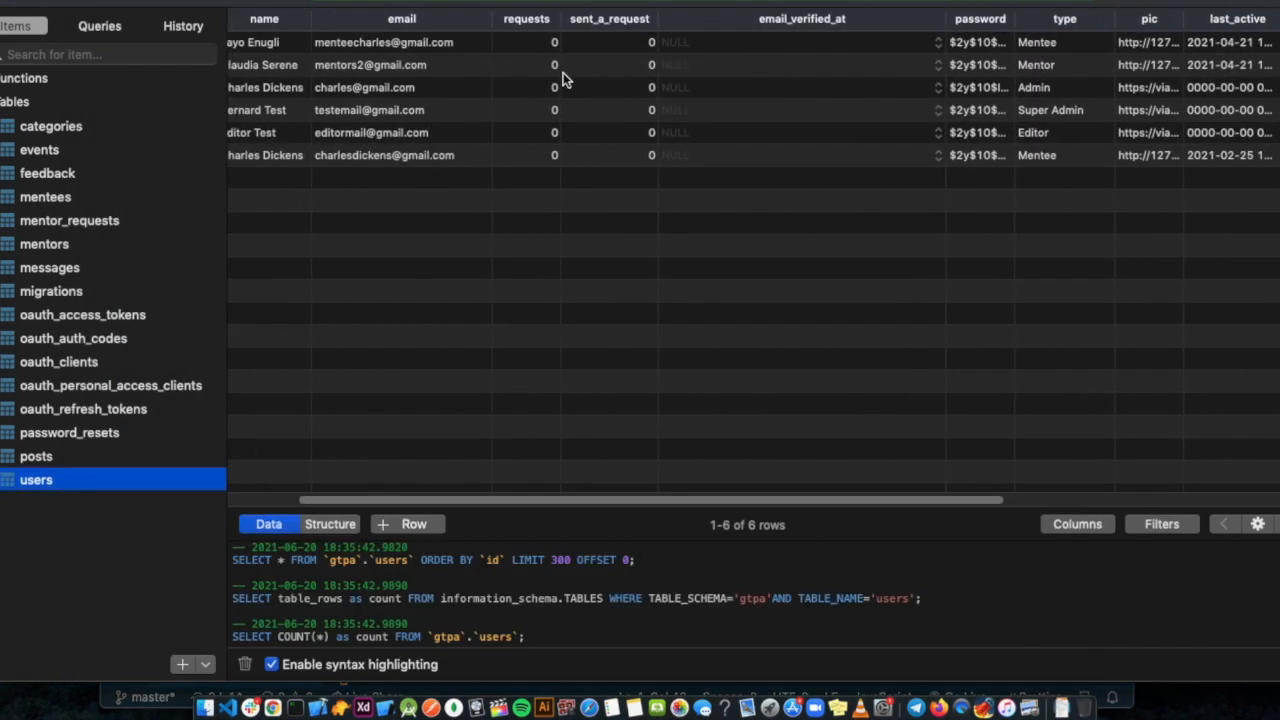
{"action": "scroll", "coordinate": [400, 105], "scroll_direction": "right", "scroll_amount": 5}
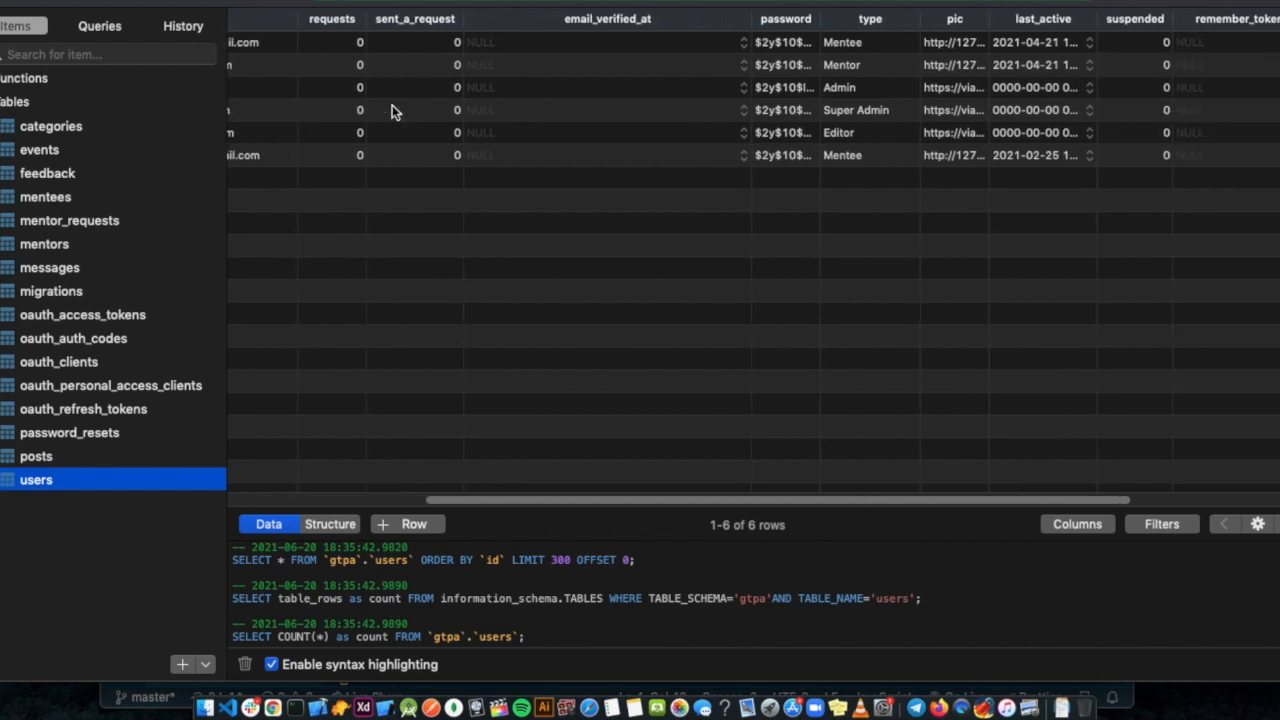
{"action": "scroll", "coordinate": [795, 96], "scroll_direction": "right", "scroll_amount": 1}
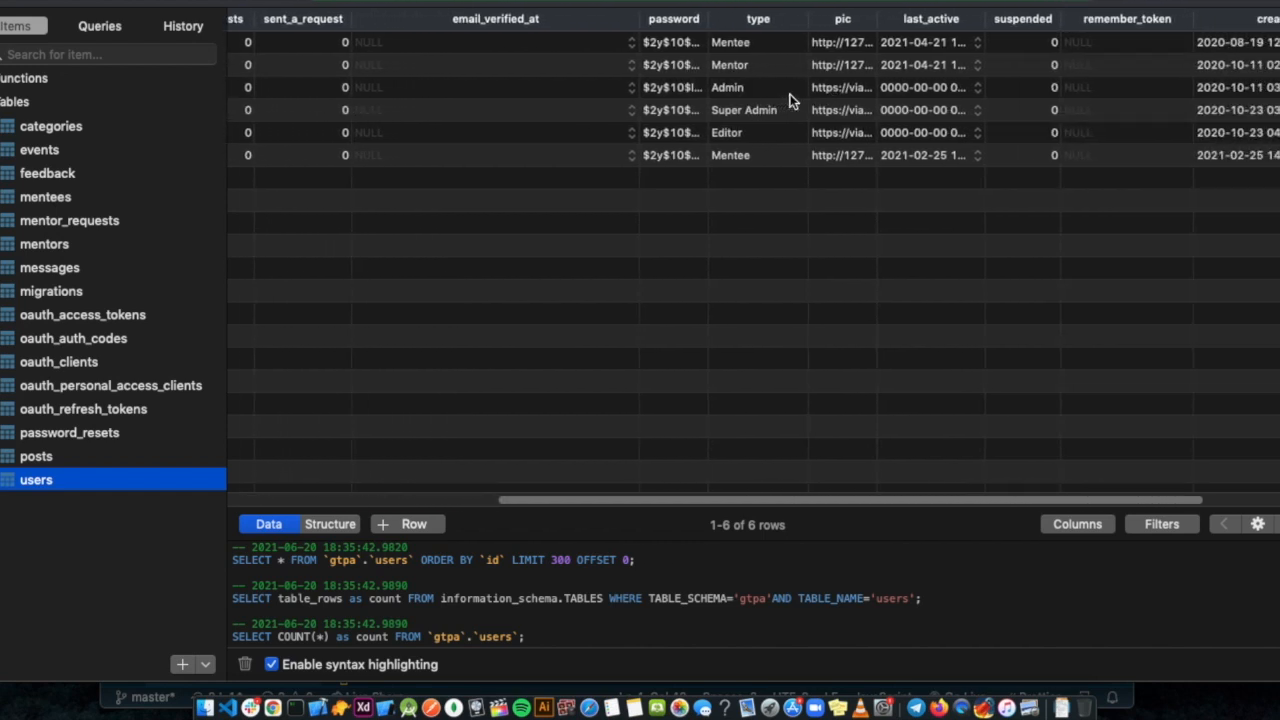
{"action": "scroll", "coordinate": [789, 96], "scroll_direction": "right", "scroll_amount": 3}
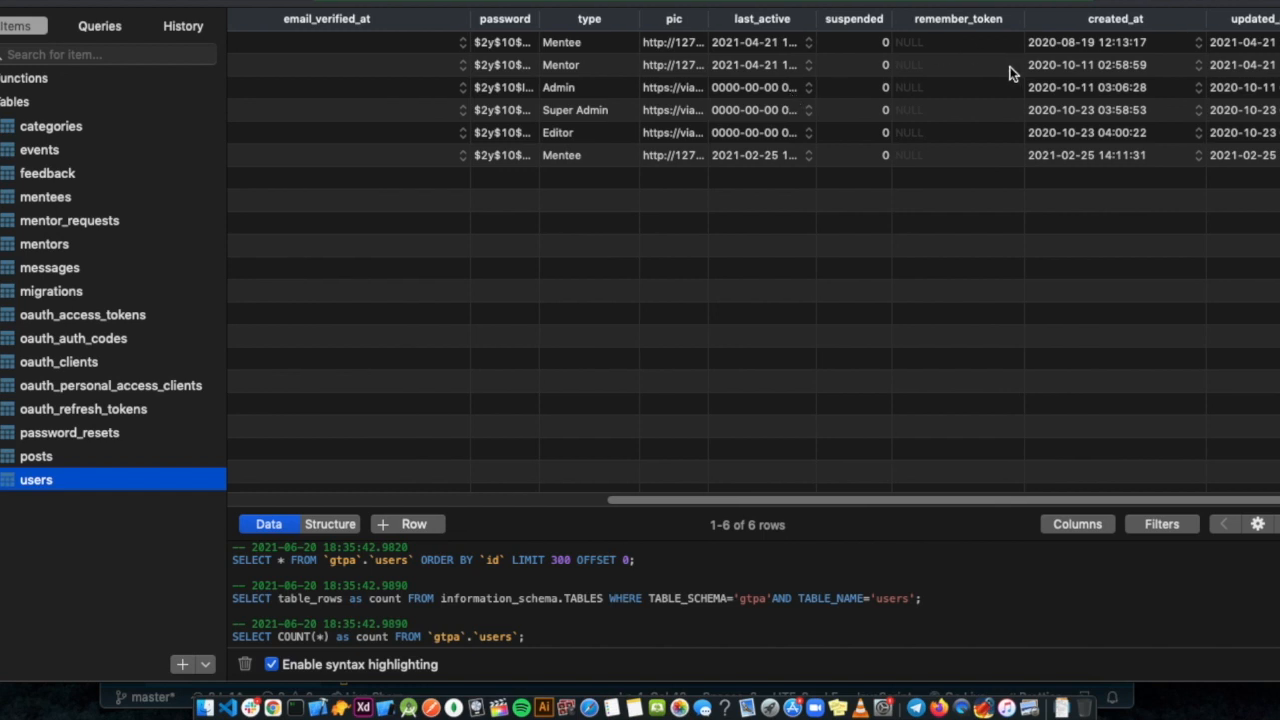
{"action": "left_click", "coordinate": [496, 71]}
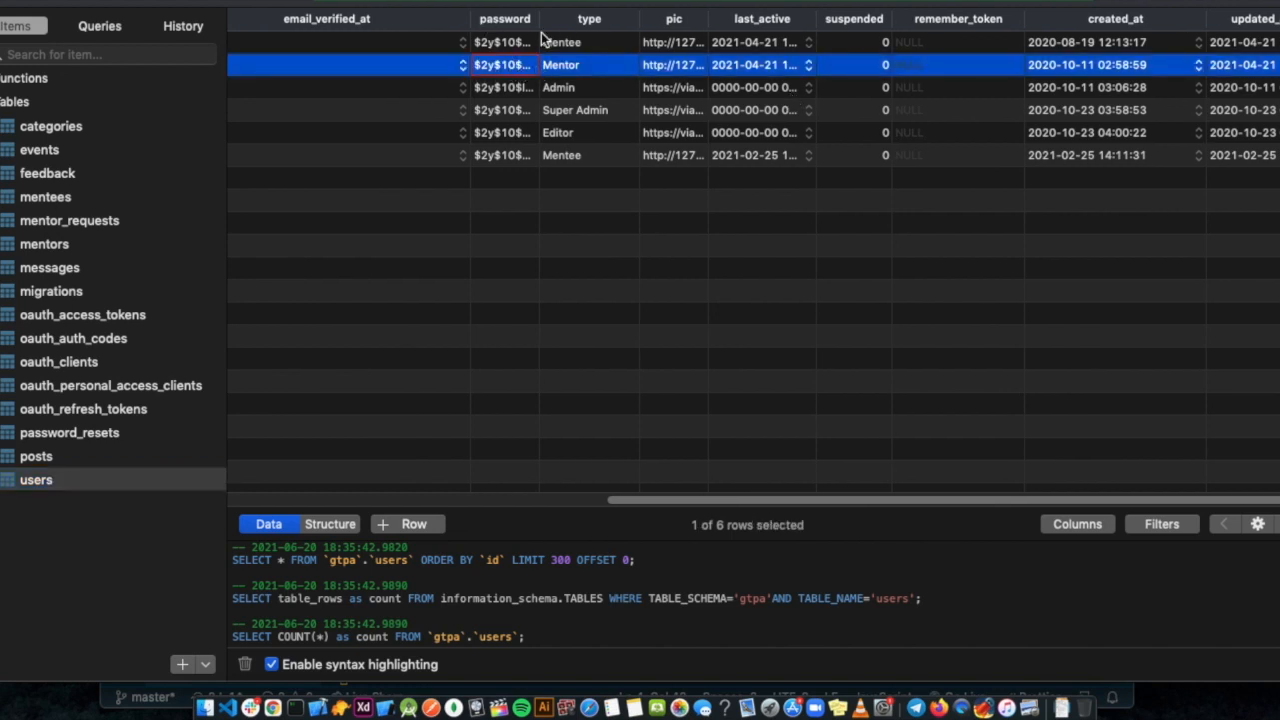
{"action": "left_click_drag", "start_coordinate": [549, 26], "coordinate": [621, 23]}
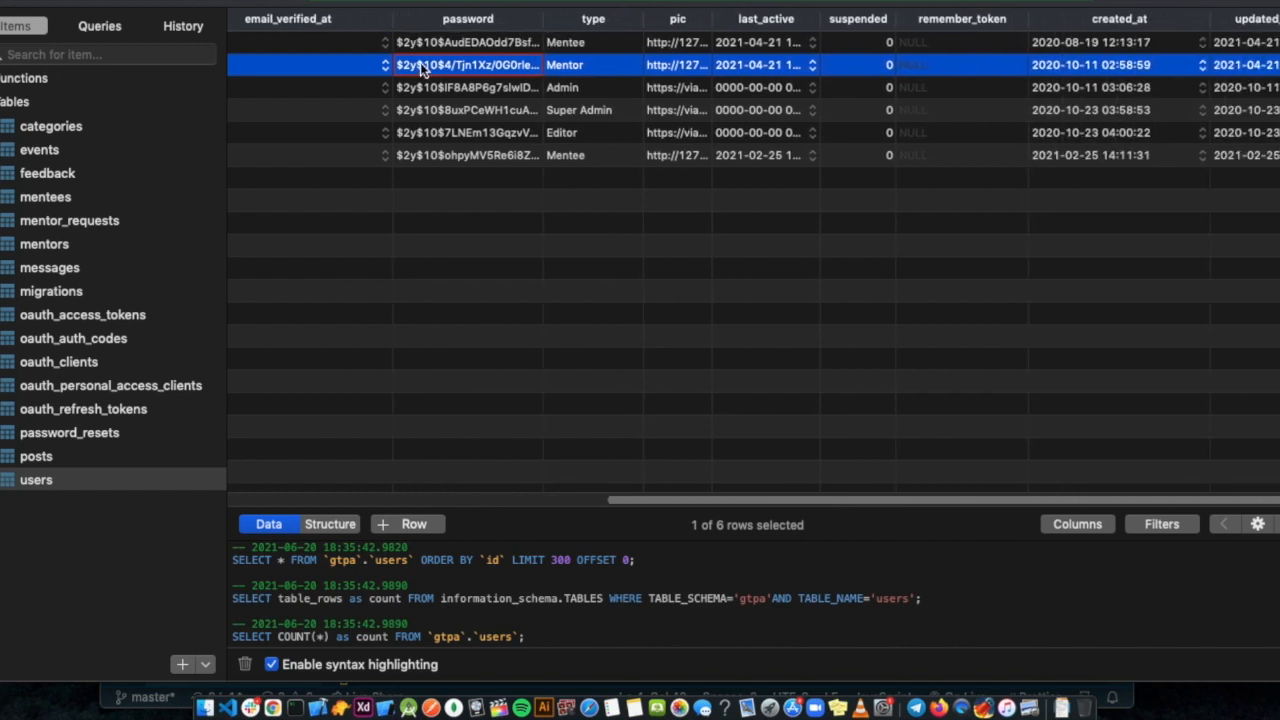
{"action": "scroll", "coordinate": [575, 72], "scroll_direction": "left", "scroll_amount": 5}
{"action": "scroll", "coordinate": [575, 72], "scroll_direction": "left", "scroll_amount": 3}
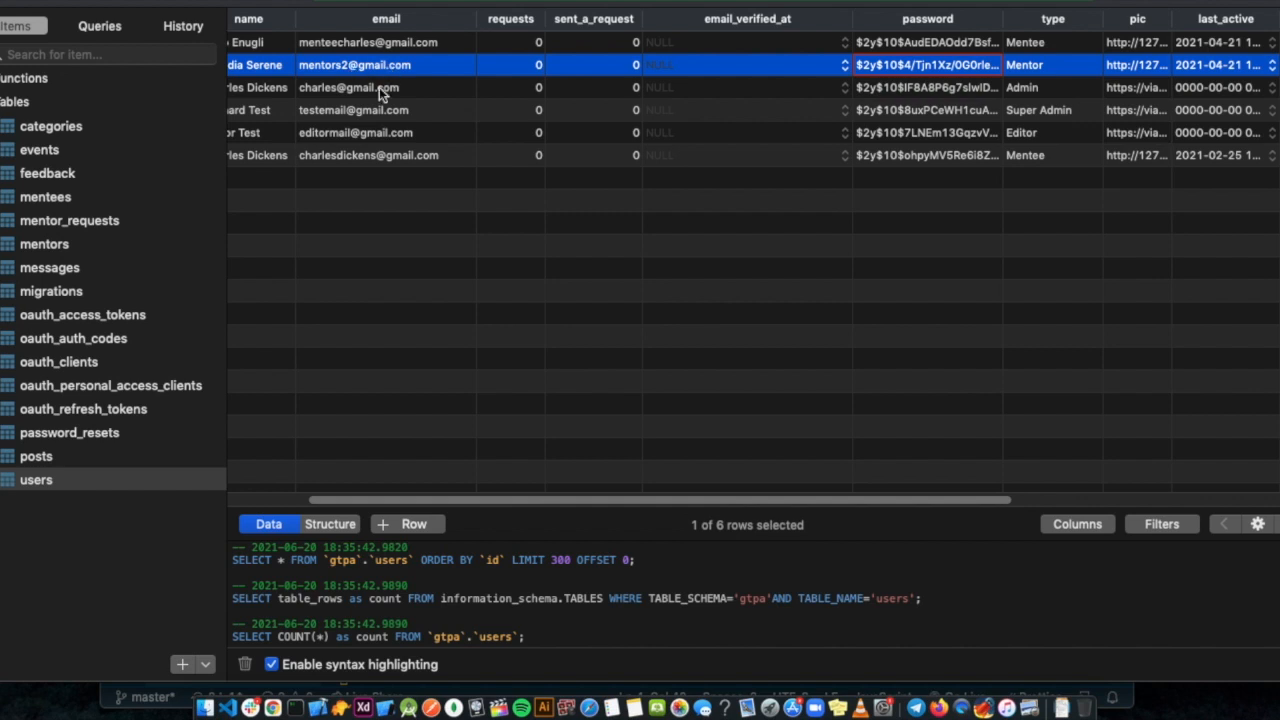
{"action": "scroll", "coordinate": [369, 151], "scroll_direction": "right", "scroll_amount": 3}
{"action": "scroll", "coordinate": [369, 151], "scroll_direction": "left", "scroll_amount": 2}
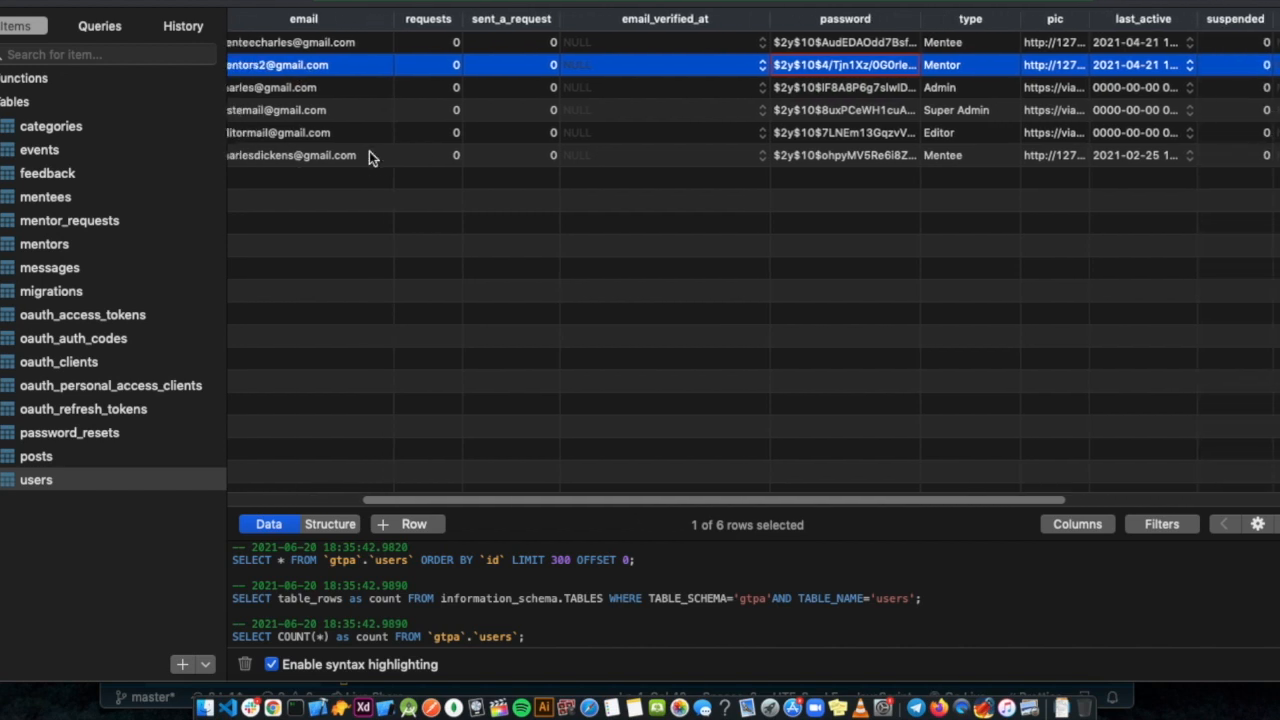
Copy the mentor's e-mail into the login form's Email field and type the account password.
{"action": "double_click", "coordinate": [343, 66]}
{"action": "key", "text": "ctrl+c"}
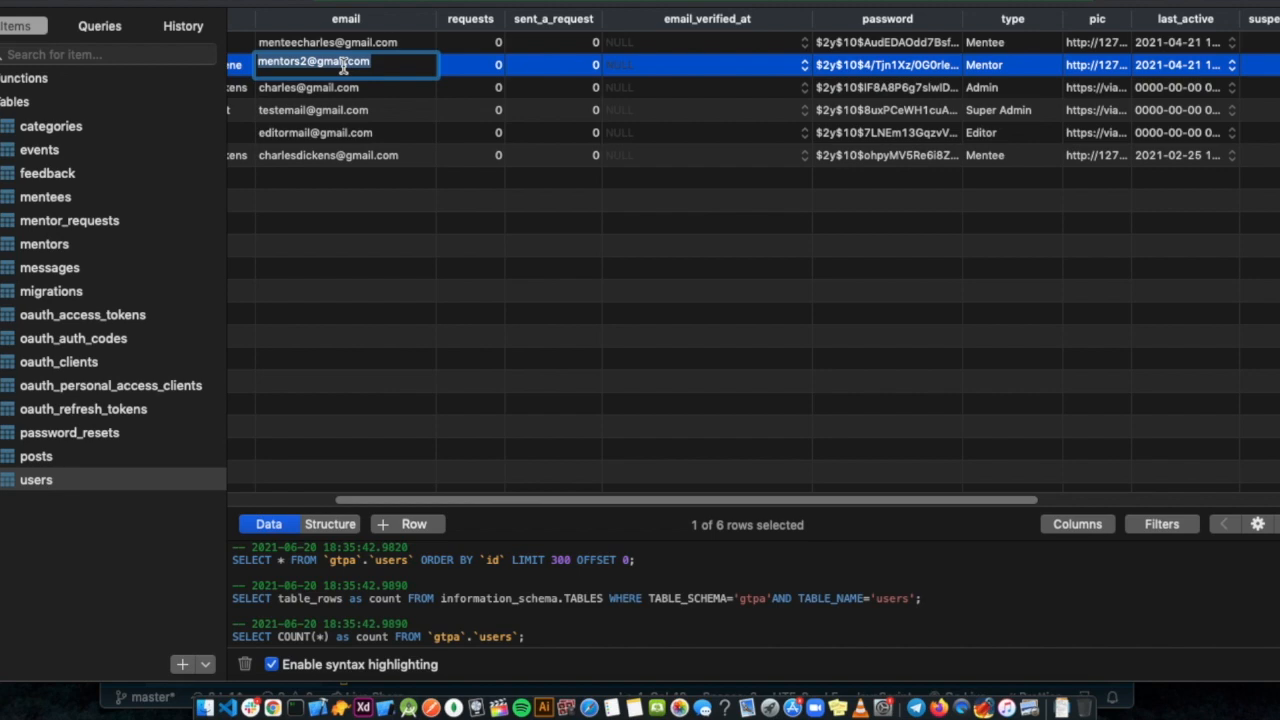
{"action": "key", "text": "super+Tab"}
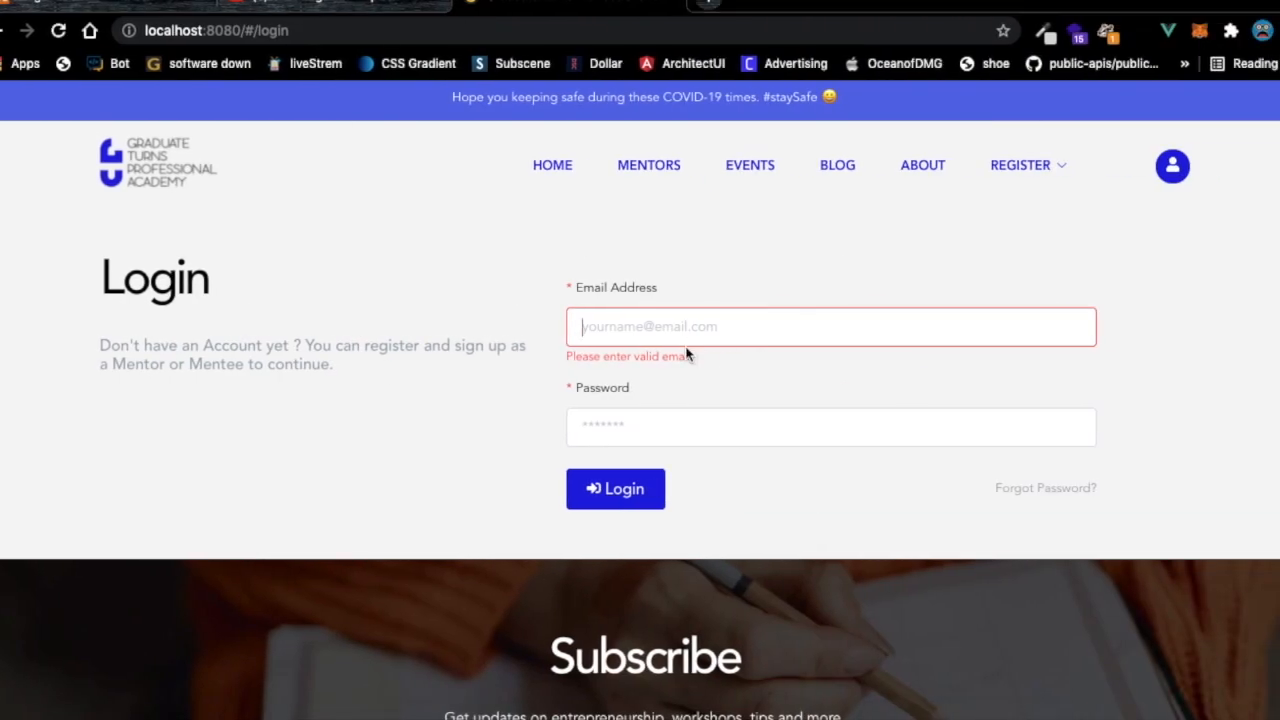
{"action": "key", "text": "ctrl+v"}
{"action": "left_click", "coordinate": [623, 431]}
{"action": "type", "text": "123456"}
Log in as the mentor and look over the mentees dashboard.
{"action": "left_click", "coordinate": [613, 492]}
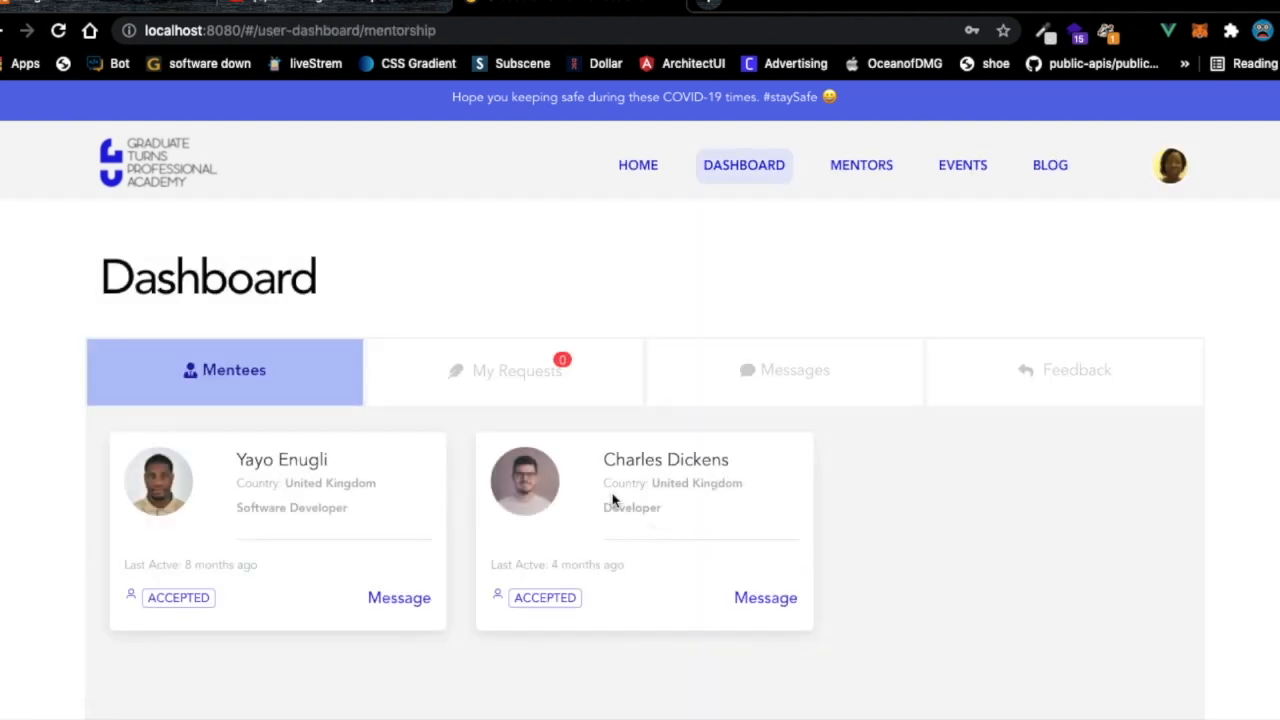
{"action": "scroll", "coordinate": [688, 266], "scroll_direction": "down", "scroll_amount": 2}
{"action": "scroll", "coordinate": [688, 266], "scroll_direction": "up", "scroll_amount": 2}
Read through the first mentee's chat, then go back and open the second mentee's chat.
{"action": "left_click", "coordinate": [398, 606]}
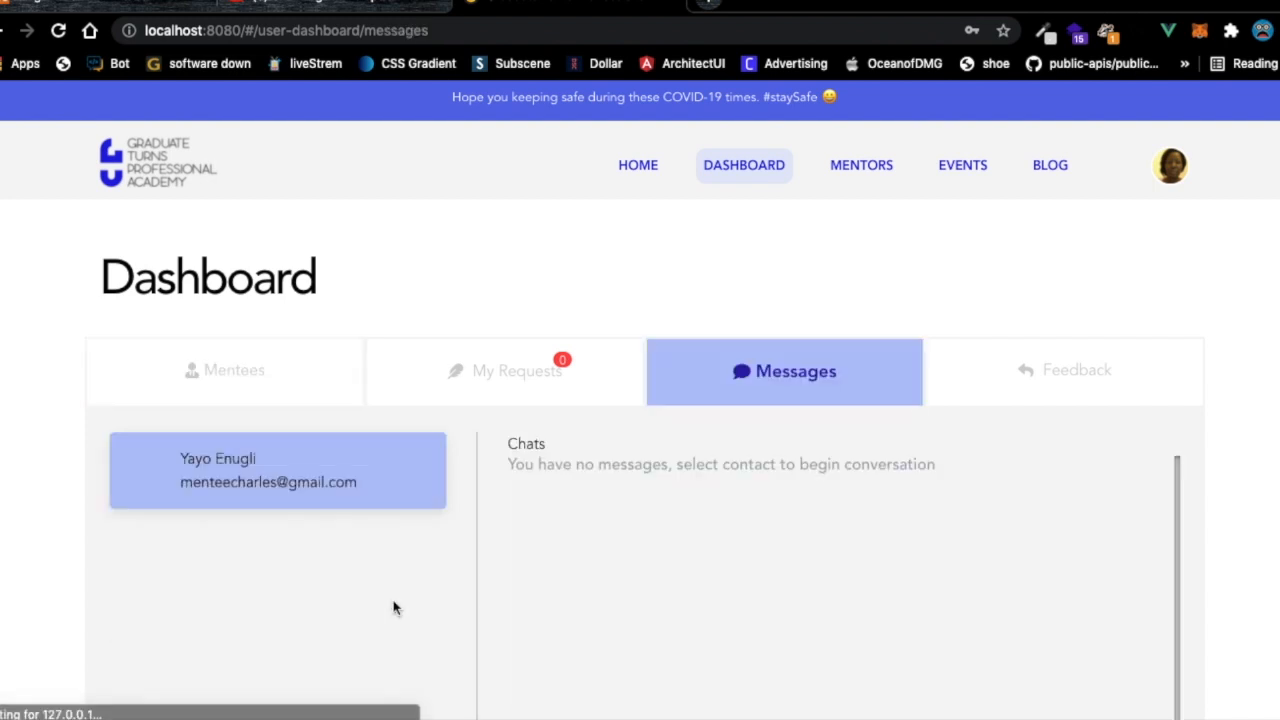
{"action": "scroll", "coordinate": [600, 556], "scroll_direction": "down", "scroll_amount": 1}
{"action": "scroll", "coordinate": [637, 555], "scroll_direction": "down", "scroll_amount": 5}
{"action": "scroll", "coordinate": [640, 548], "scroll_direction": "up", "scroll_amount": 2}
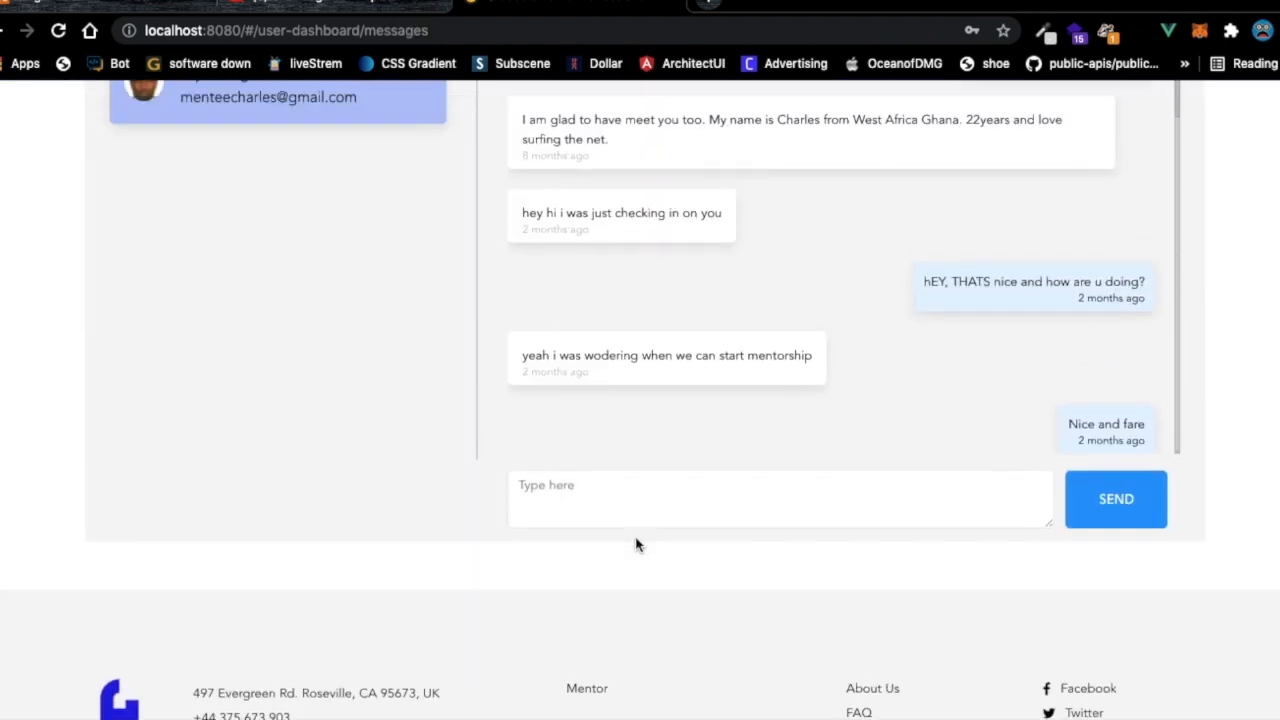
{"action": "scroll", "coordinate": [848, 317], "scroll_direction": "up", "scroll_amount": 1}
{"action": "scroll", "coordinate": [848, 317], "scroll_direction": "up", "scroll_amount": 4}
{"action": "scroll", "coordinate": [873, 458], "scroll_direction": "down", "scroll_amount": 3}
{"action": "scroll", "coordinate": [873, 460], "scroll_direction": "down", "scroll_amount": 2}
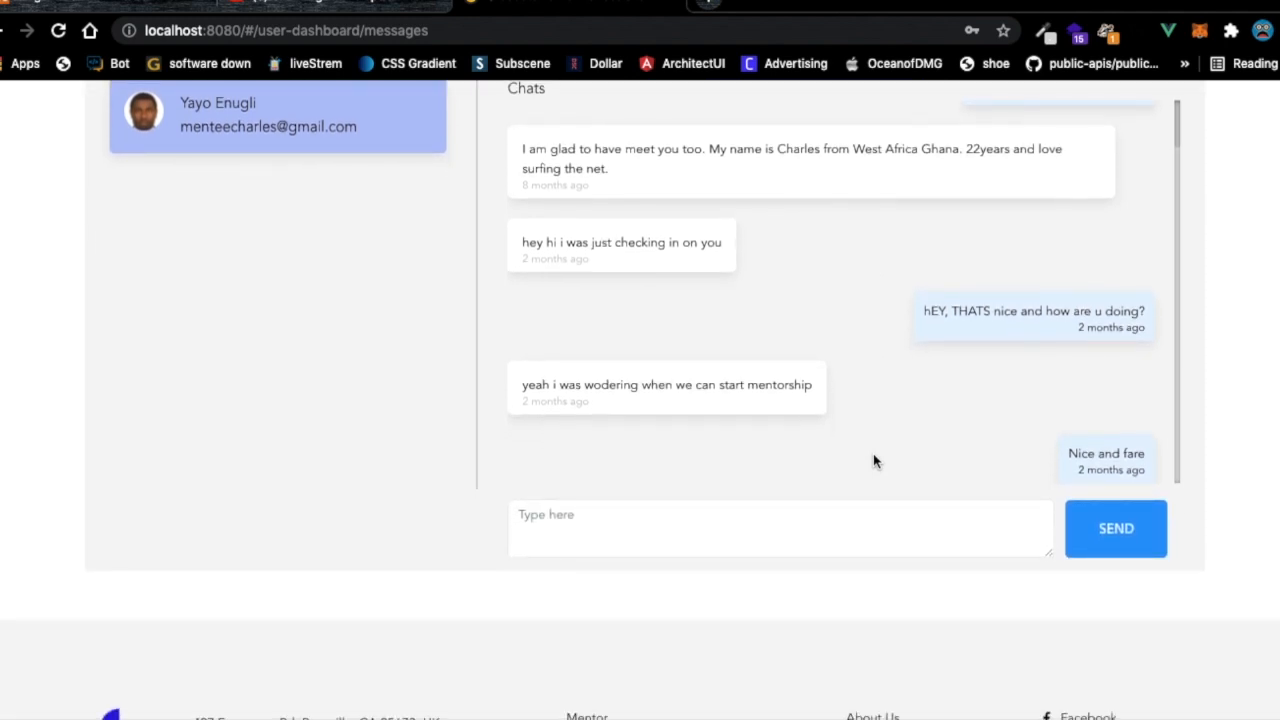
{"action": "scroll", "coordinate": [873, 460], "scroll_direction": "up", "scroll_amount": 1}
{"action": "scroll", "coordinate": [567, 277], "scroll_direction": "up", "scroll_amount": 3}
{"action": "scroll", "coordinate": [567, 277], "scroll_direction": "up", "scroll_amount": 2}
{"action": "left_click", "coordinate": [240, 385]}
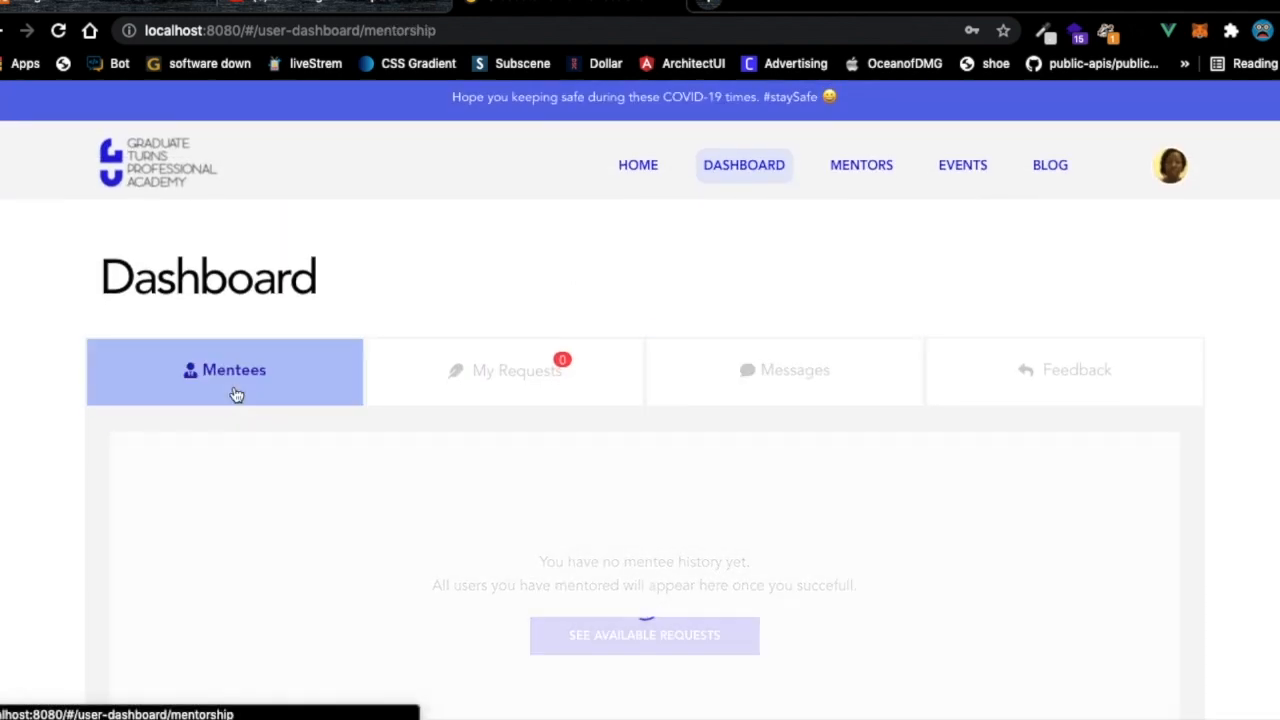
{"action": "left_click", "coordinate": [743, 605]}
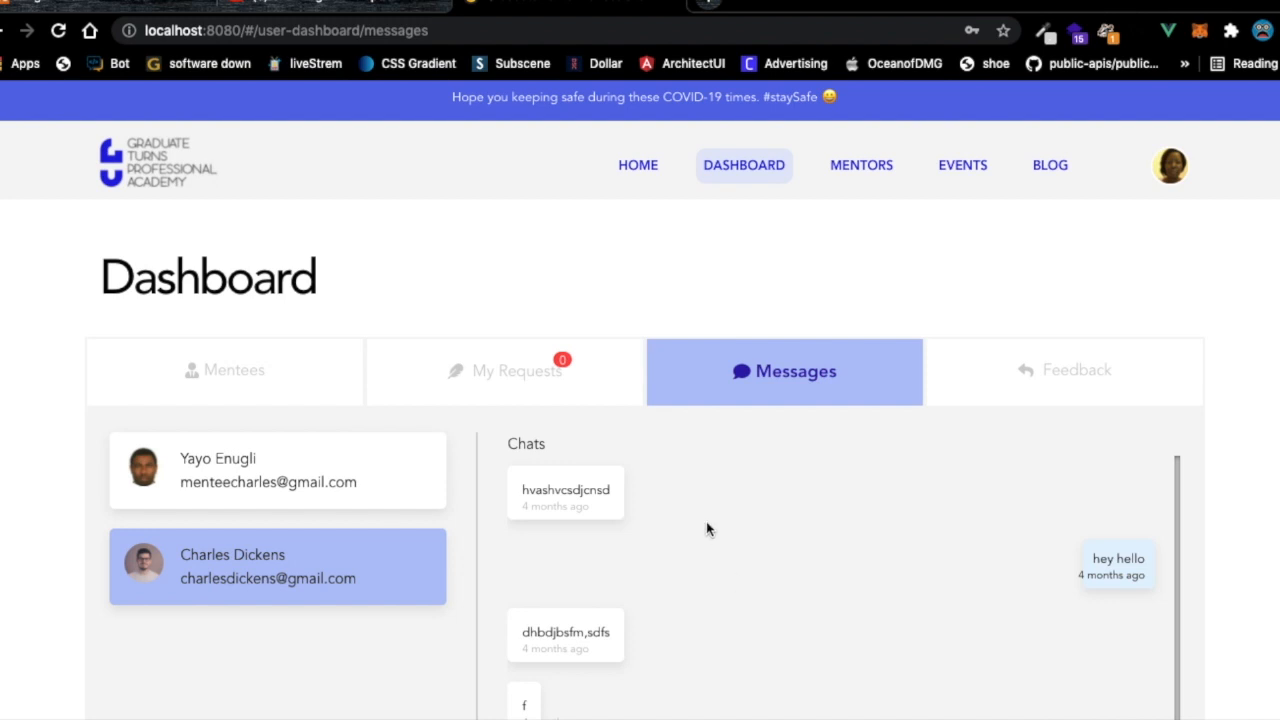
Send 'hello there how are you' to the second mentee, then switch to the first mentee's chat.
{"action": "scroll", "coordinate": [733, 582], "scroll_direction": "down", "scroll_amount": 4}
{"action": "scroll", "coordinate": [680, 477], "scroll_direction": "up", "scroll_amount": 2}
{"action": "scroll", "coordinate": [683, 457], "scroll_direction": "down", "scroll_amount": 1}
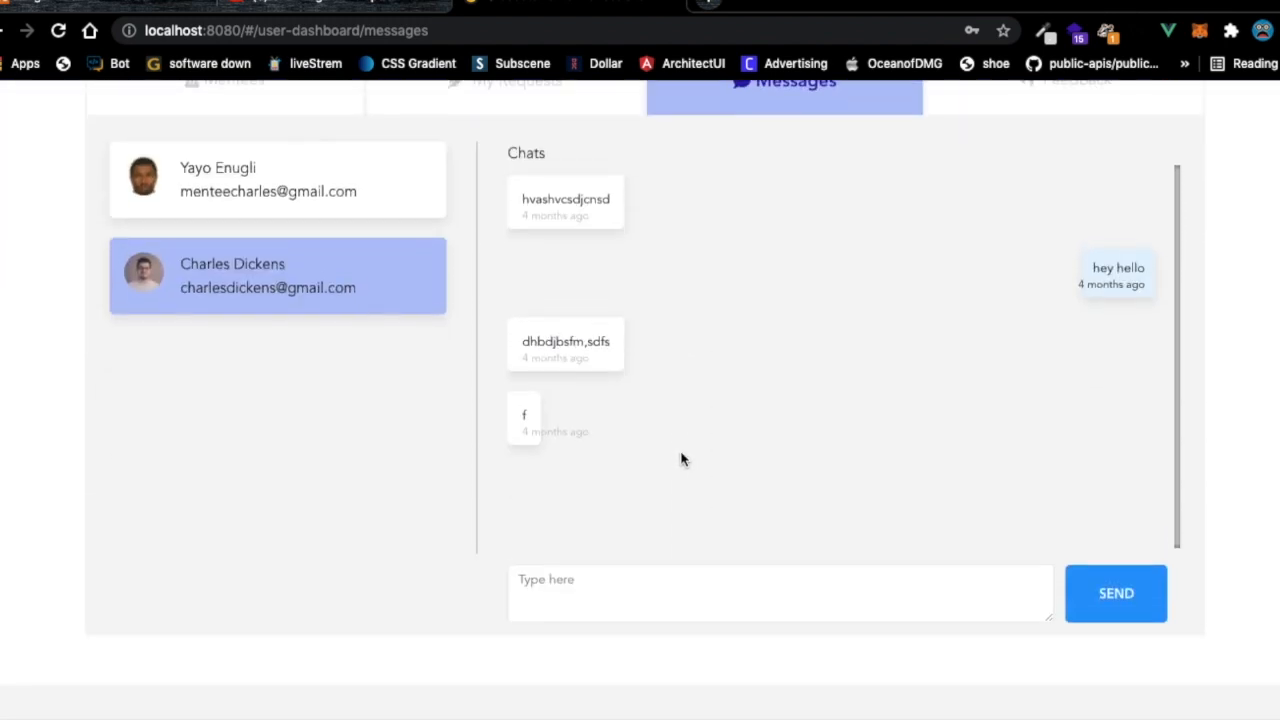
{"action": "scroll", "coordinate": [681, 459], "scroll_direction": "down", "scroll_amount": 1}
{"action": "left_click", "coordinate": [586, 534]}
{"action": "type", "text": "hello there how are you"}
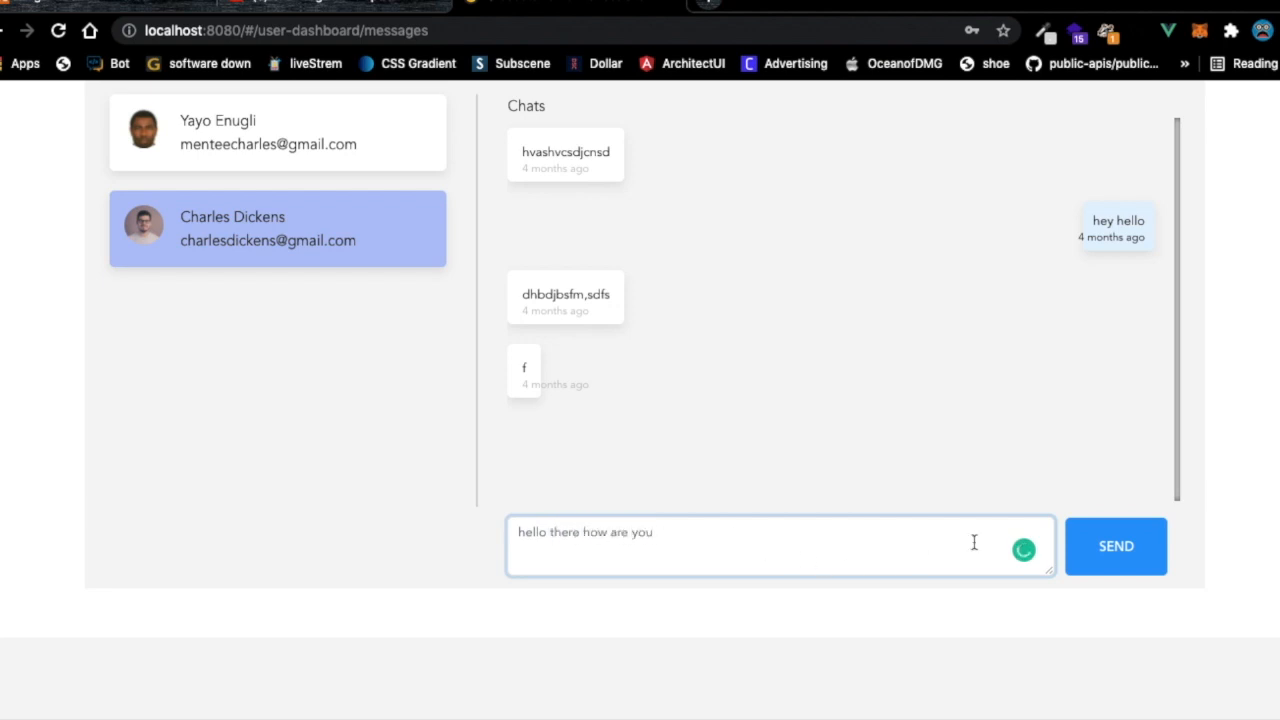
{"action": "left_click", "coordinate": [1100, 546]}
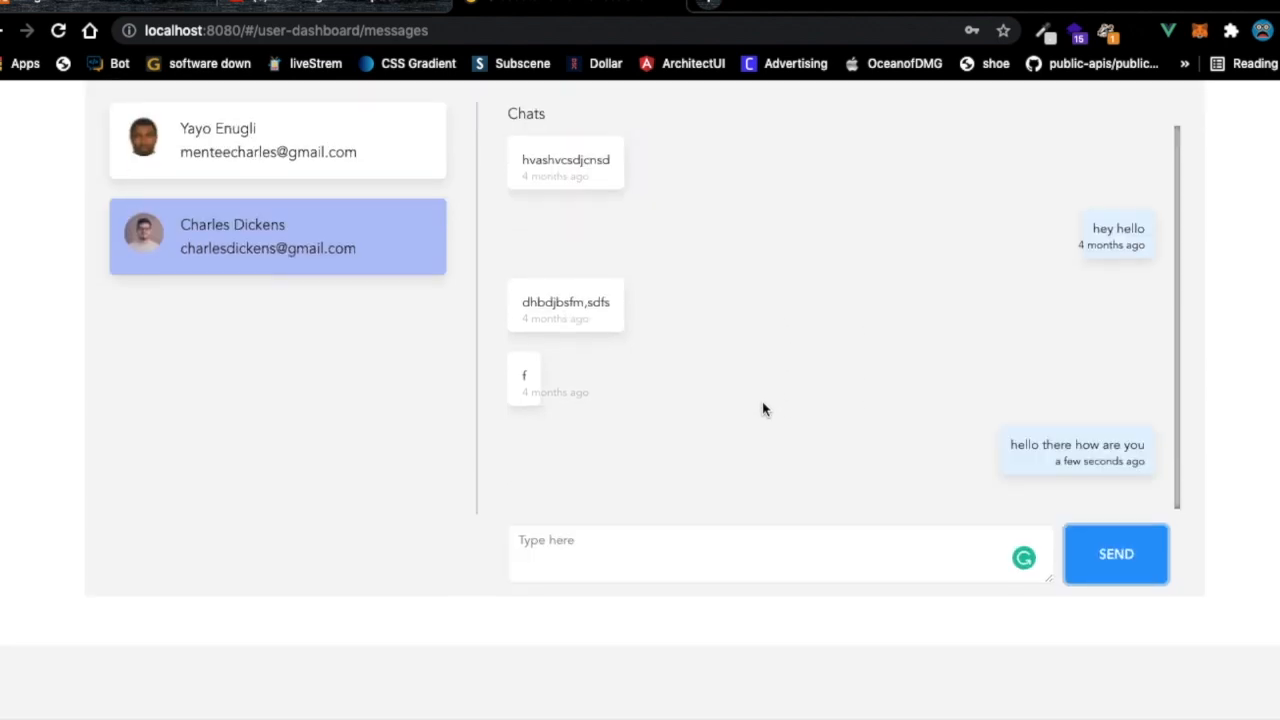
{"action": "left_click", "coordinate": [352, 153]}
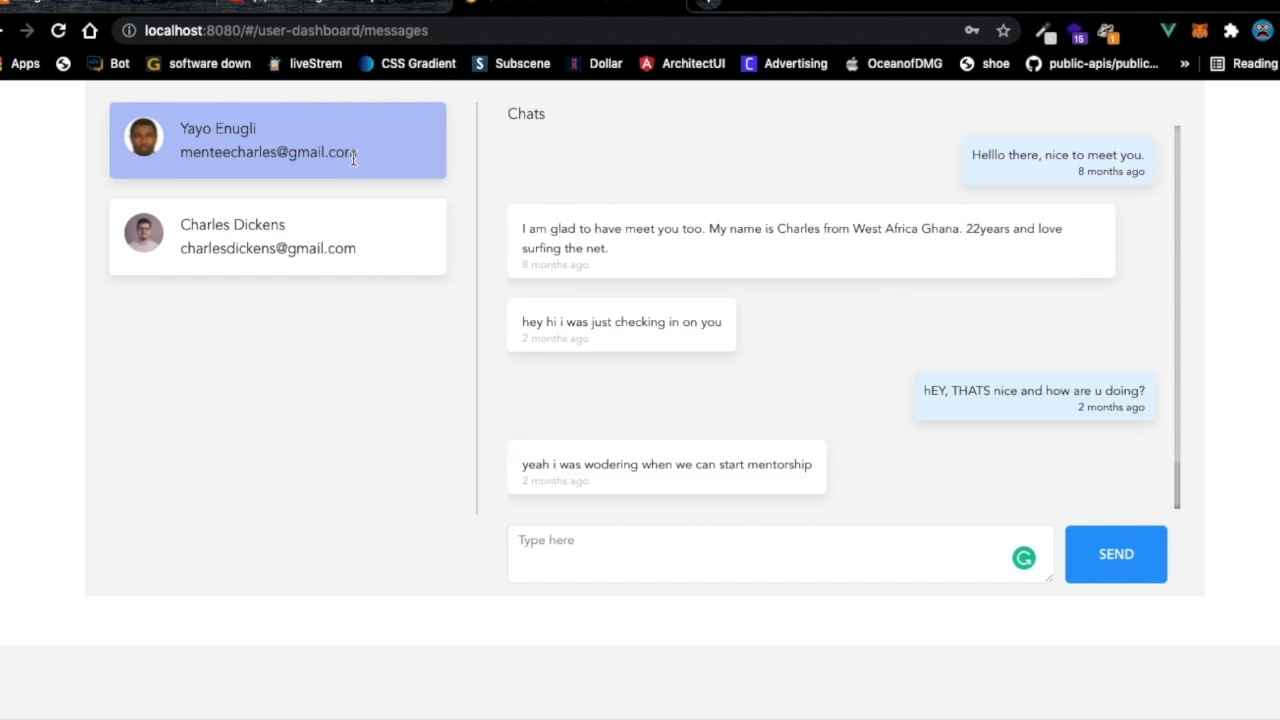
{"action": "scroll", "coordinate": [693, 375], "scroll_direction": "up", "scroll_amount": 5}
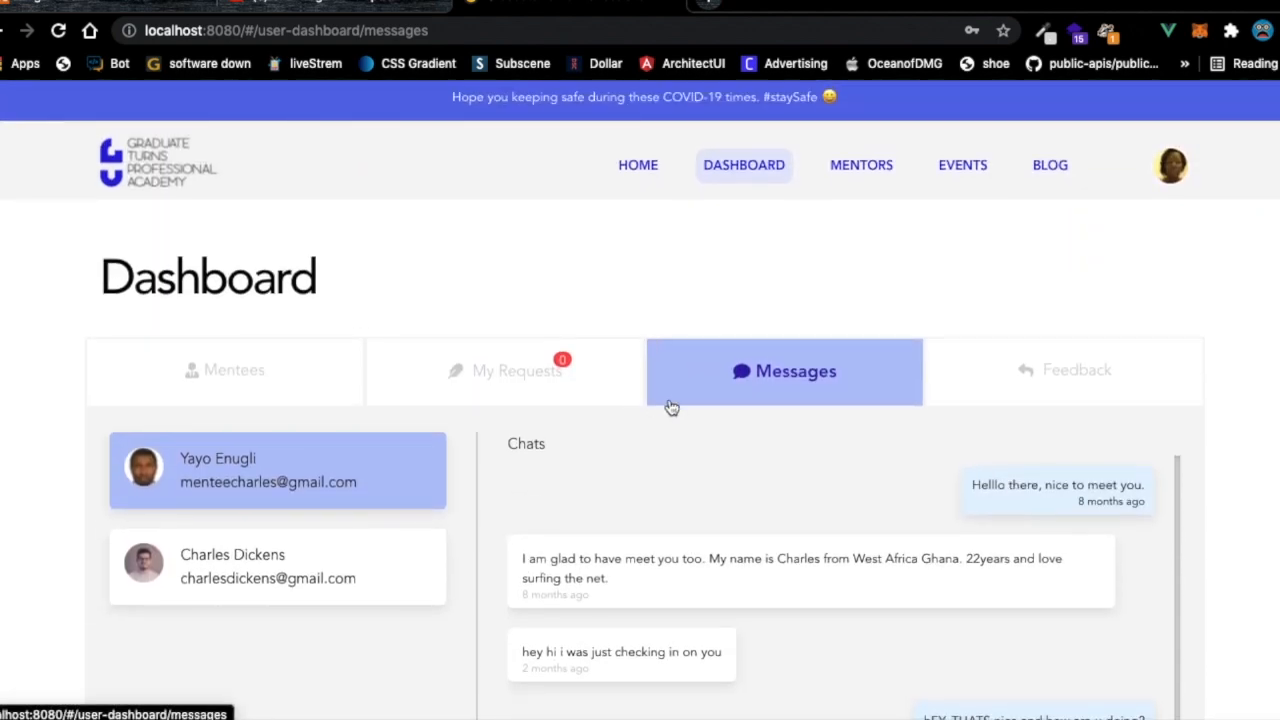
Check pending requests, then open the Feedback section and its first pairing's box.
{"action": "left_click", "coordinate": [517, 371]}
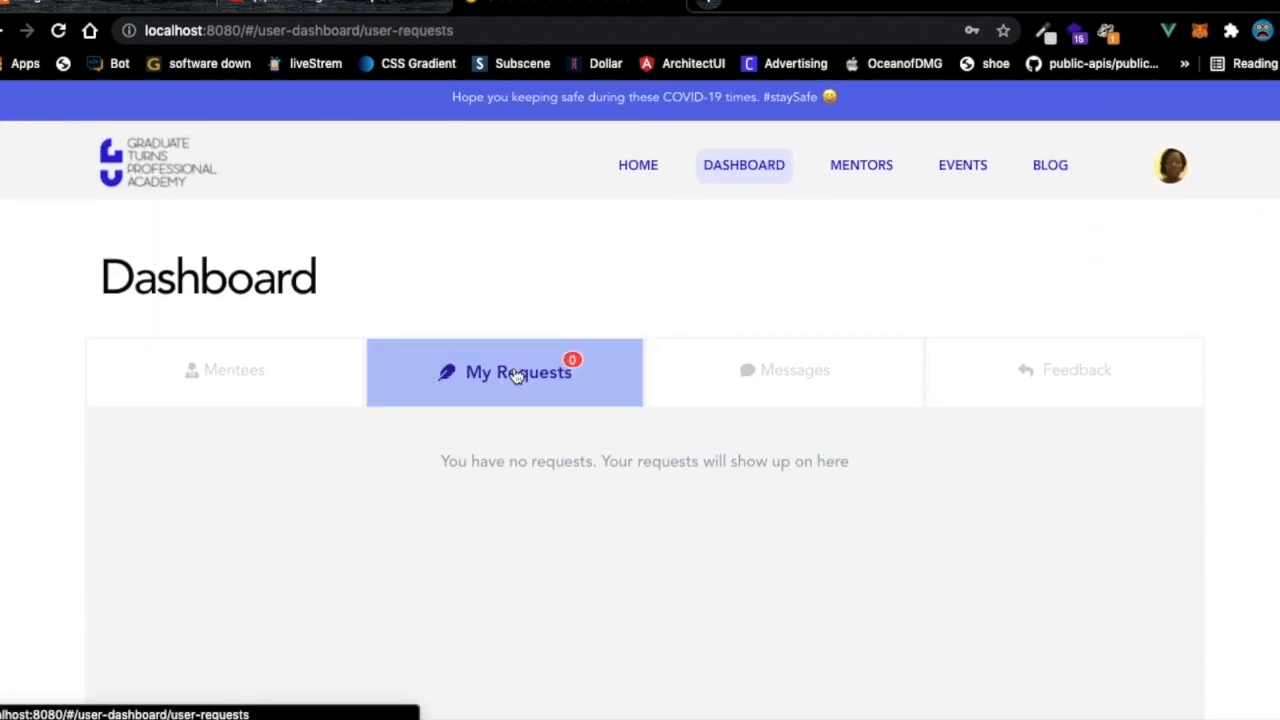
{"action": "left_click", "coordinate": [1005, 400]}
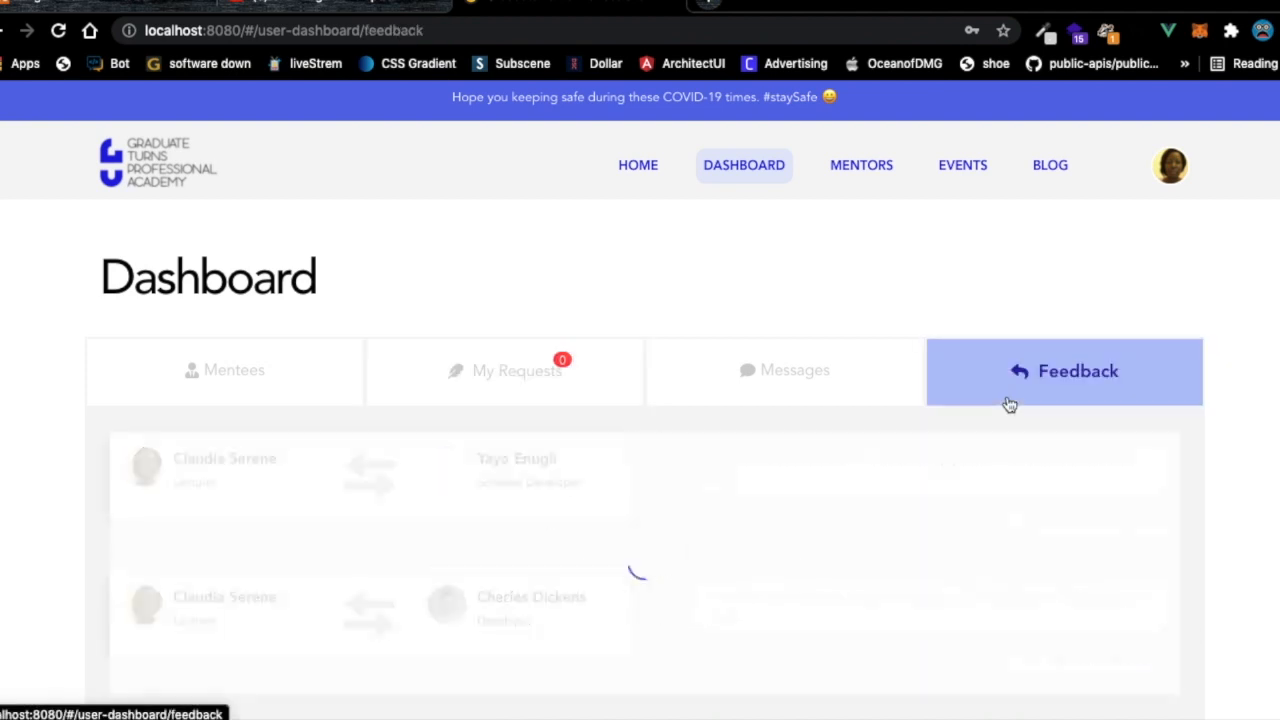
{"action": "left_click", "coordinate": [736, 481]}
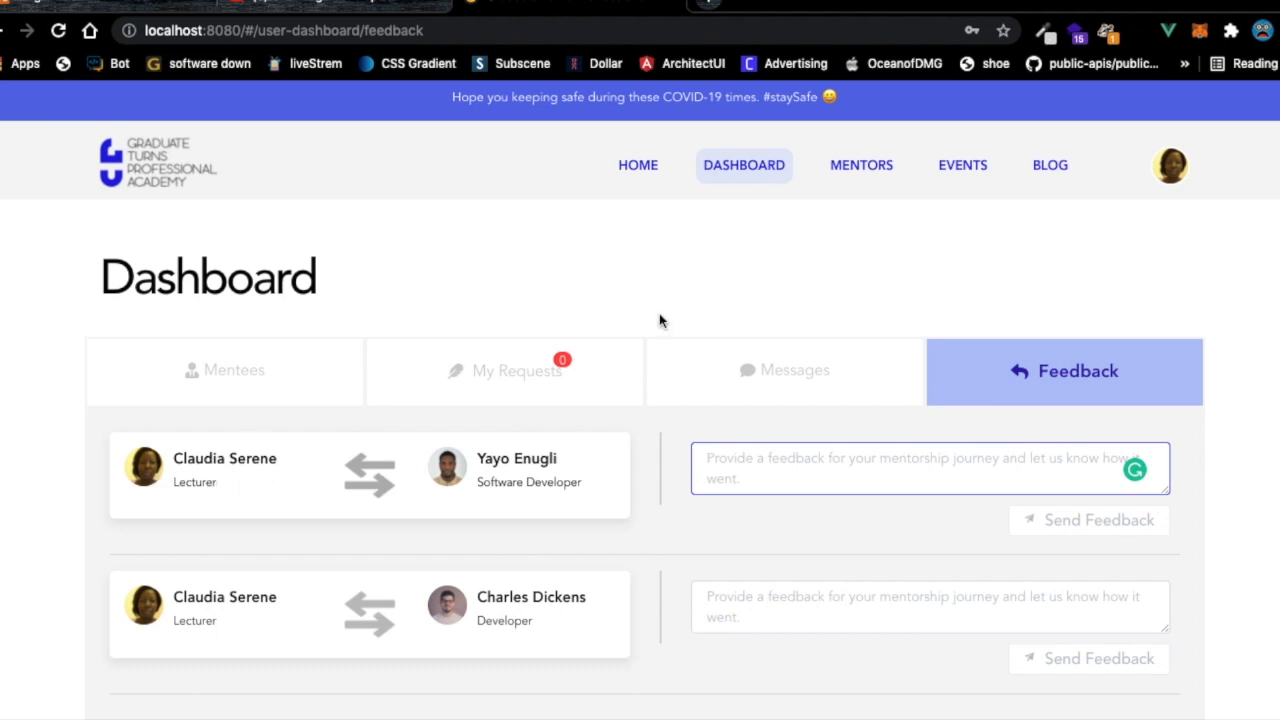
{"action": "left_click", "coordinate": [1166, 168]}
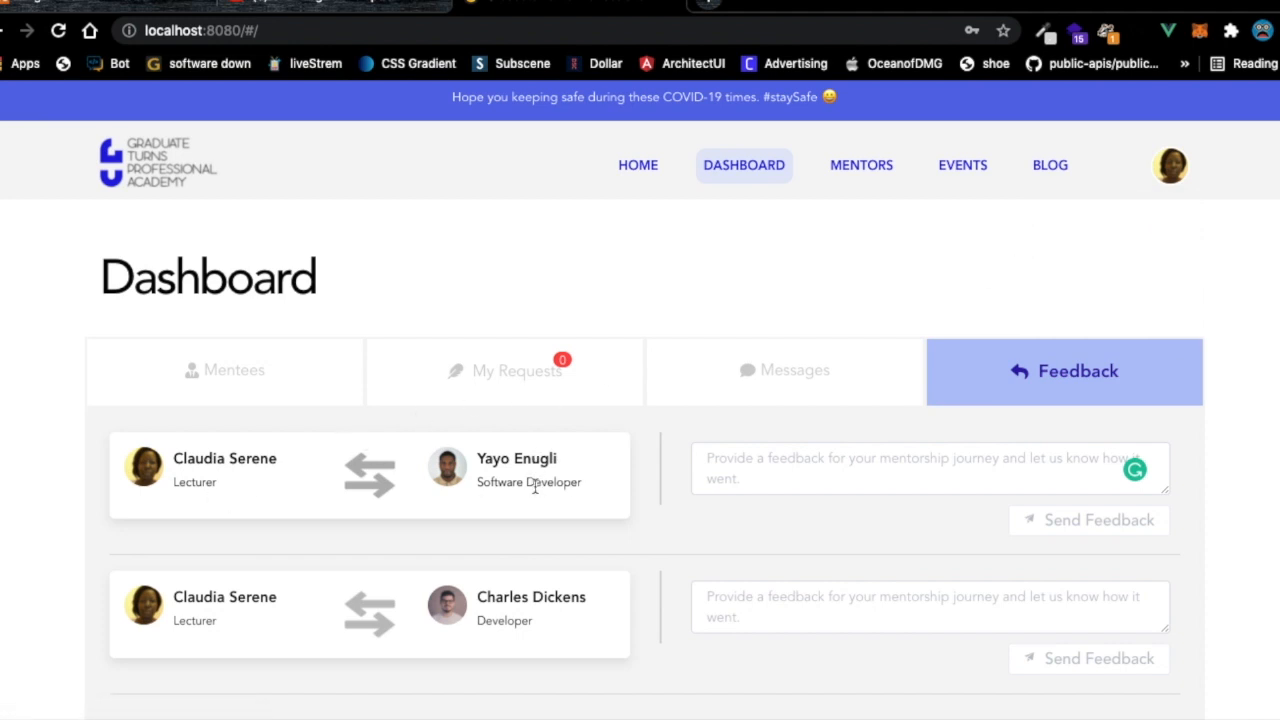
Submit 'hey it was agood metorship with him' as feedback for the first mentorship.
{"action": "left_click", "coordinate": [756, 455]}
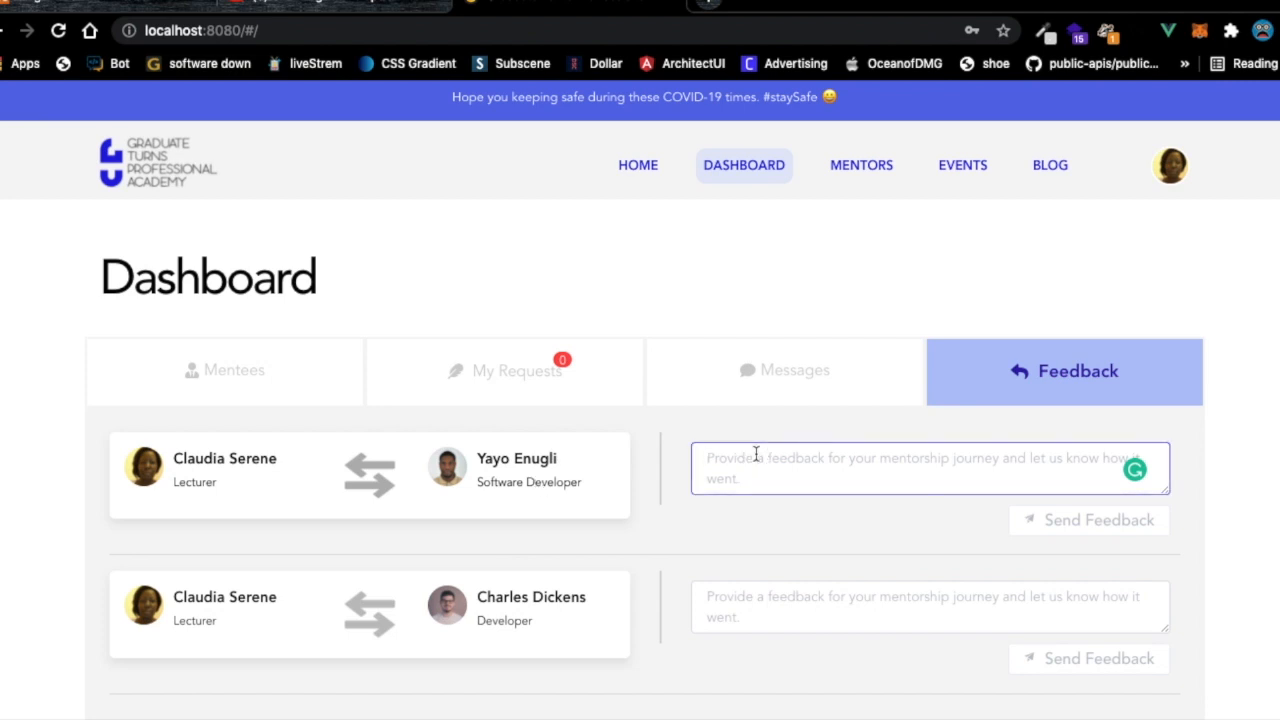
{"action": "type", "text": "hey it"}
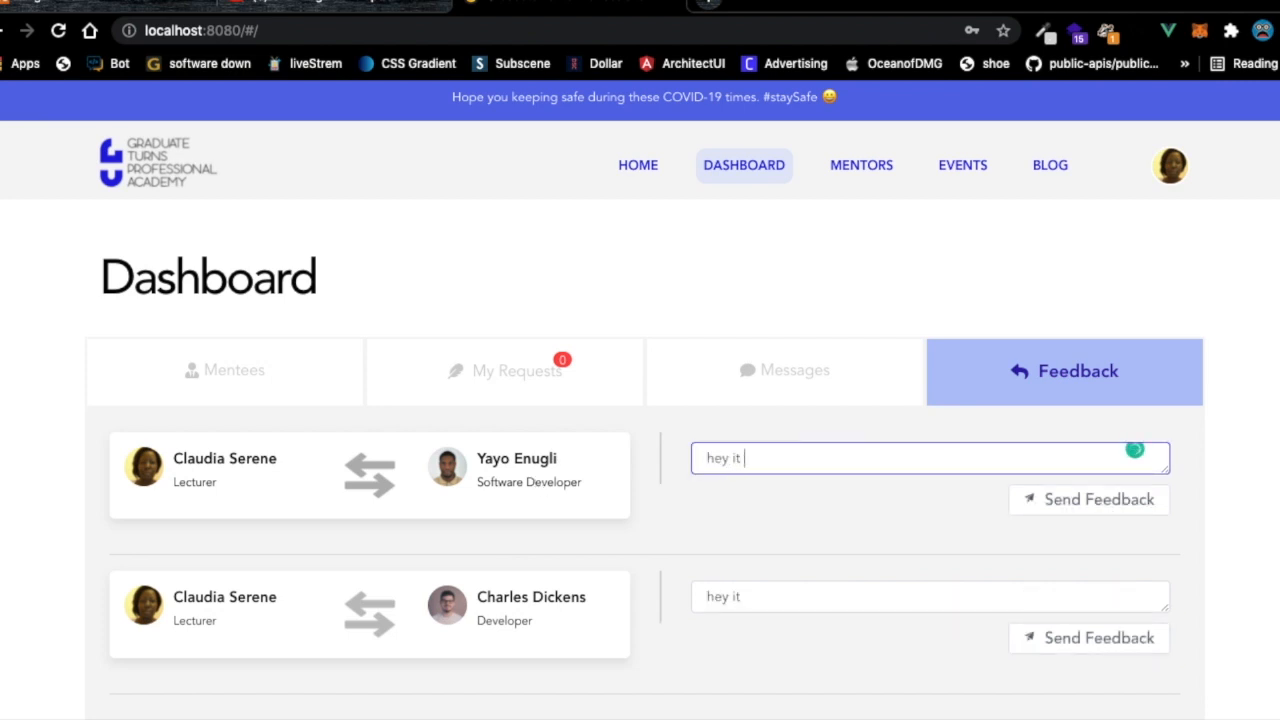
{"action": "type", "text": " was agood metorship with him"}
{"action": "left_click", "coordinate": [1063, 500]}
{"action": "left_click", "coordinate": [801, 443]}
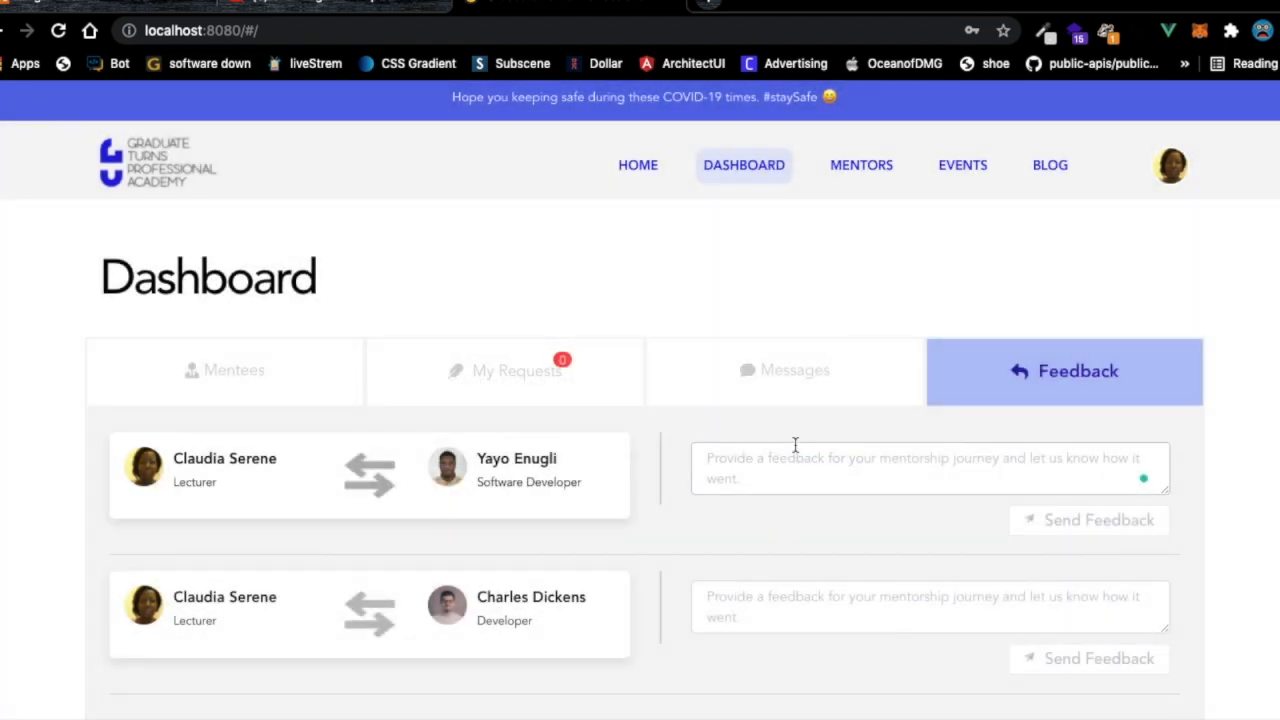
Click into the second pairing's feedback box and attempt to send feedback for it.
{"action": "left_click", "coordinate": [757, 484]}
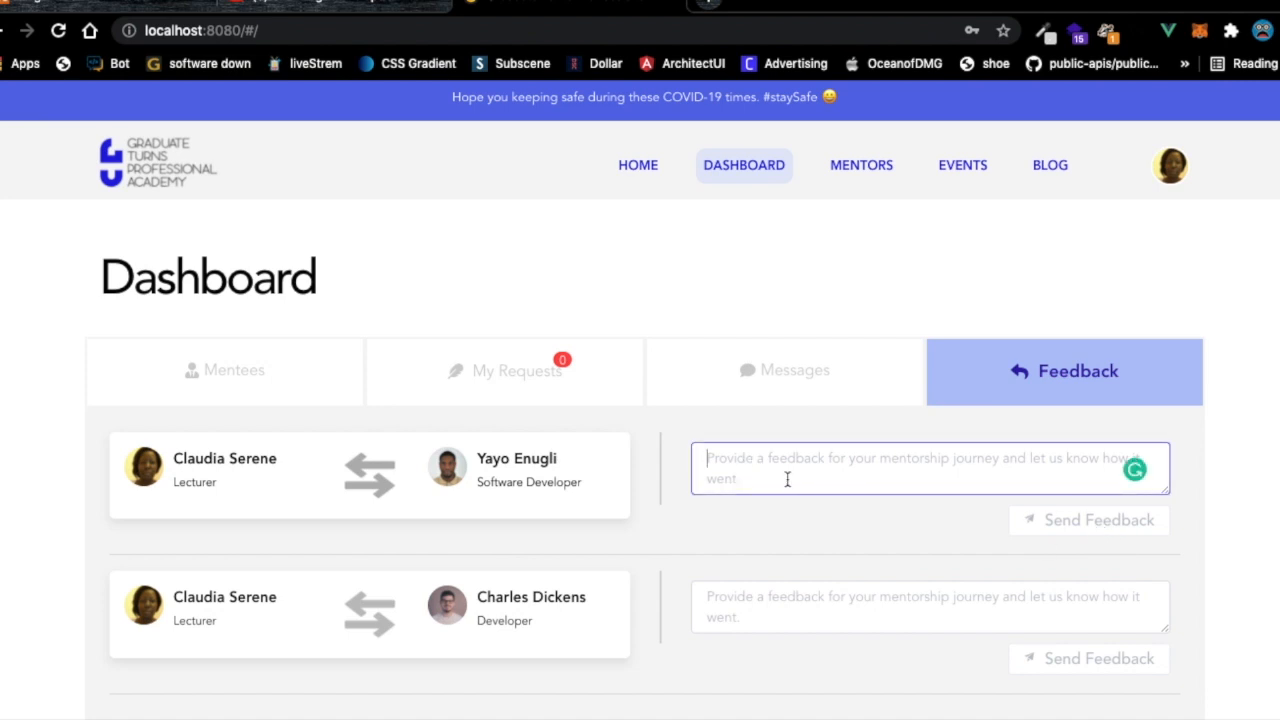
{"action": "scroll", "coordinate": [798, 507], "scroll_direction": "down", "scroll_amount": 1}
{"action": "left_click", "coordinate": [955, 545]}
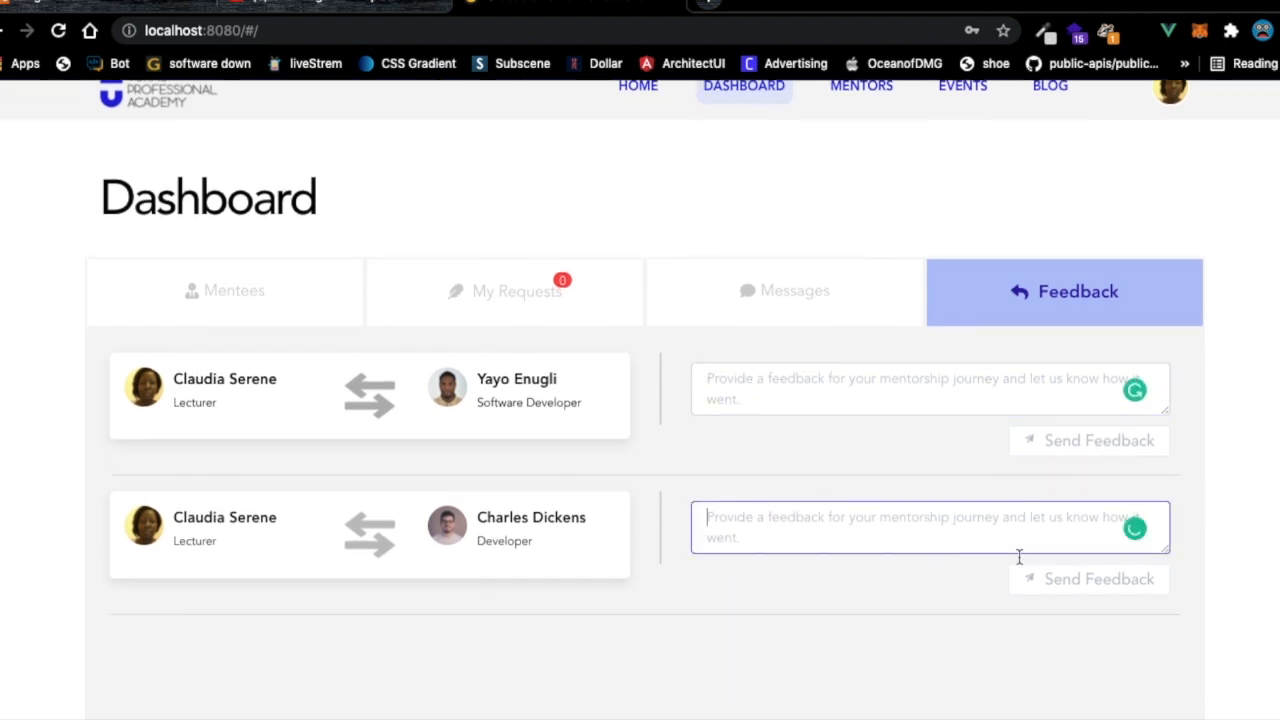
{"action": "left_click", "coordinate": [1081, 582]}
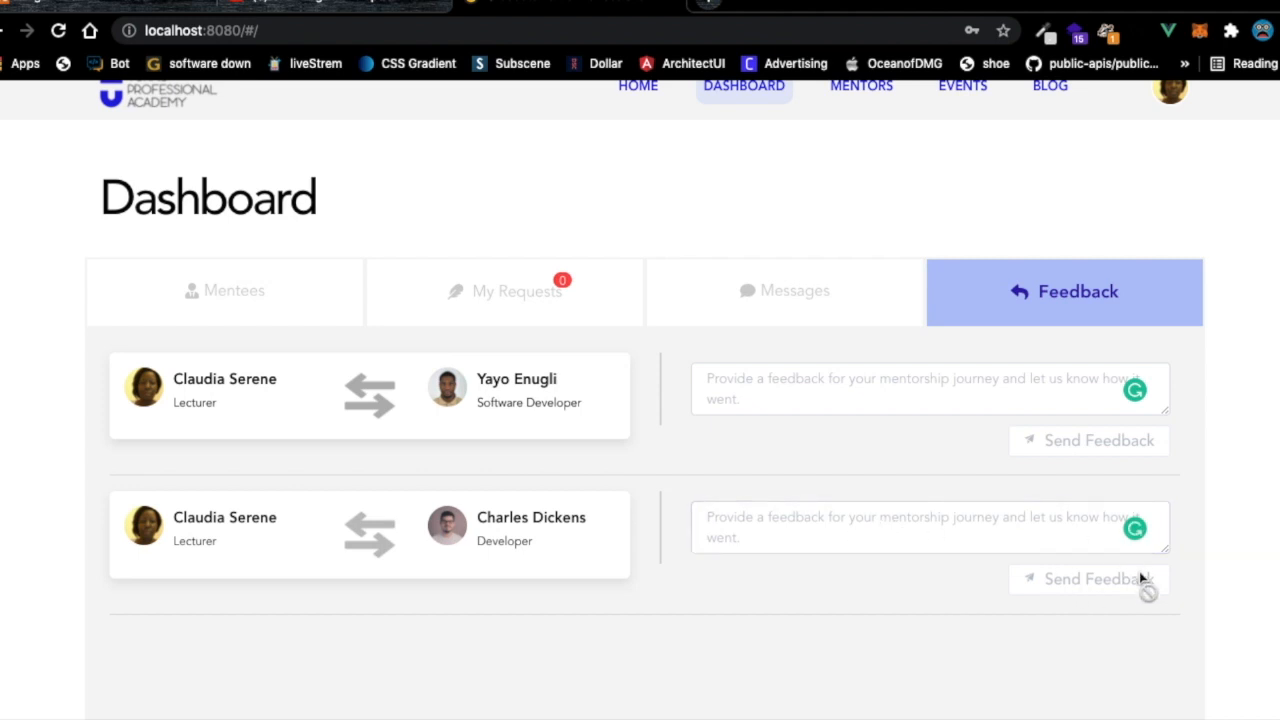
{"action": "left_click", "coordinate": [958, 518]}
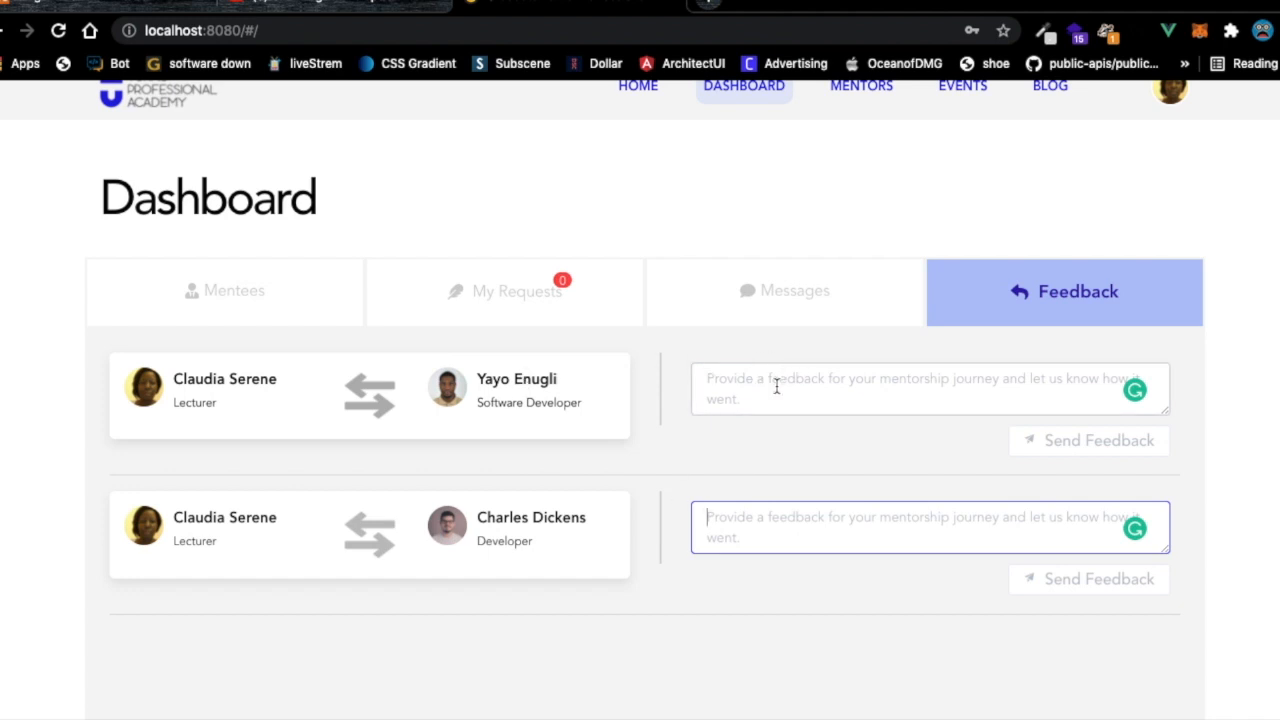
Cycle through the Messages, My Requests and Mentees dashboard tabs.
{"action": "left_click", "coordinate": [806, 300]}
{"action": "left_click", "coordinate": [514, 294]}
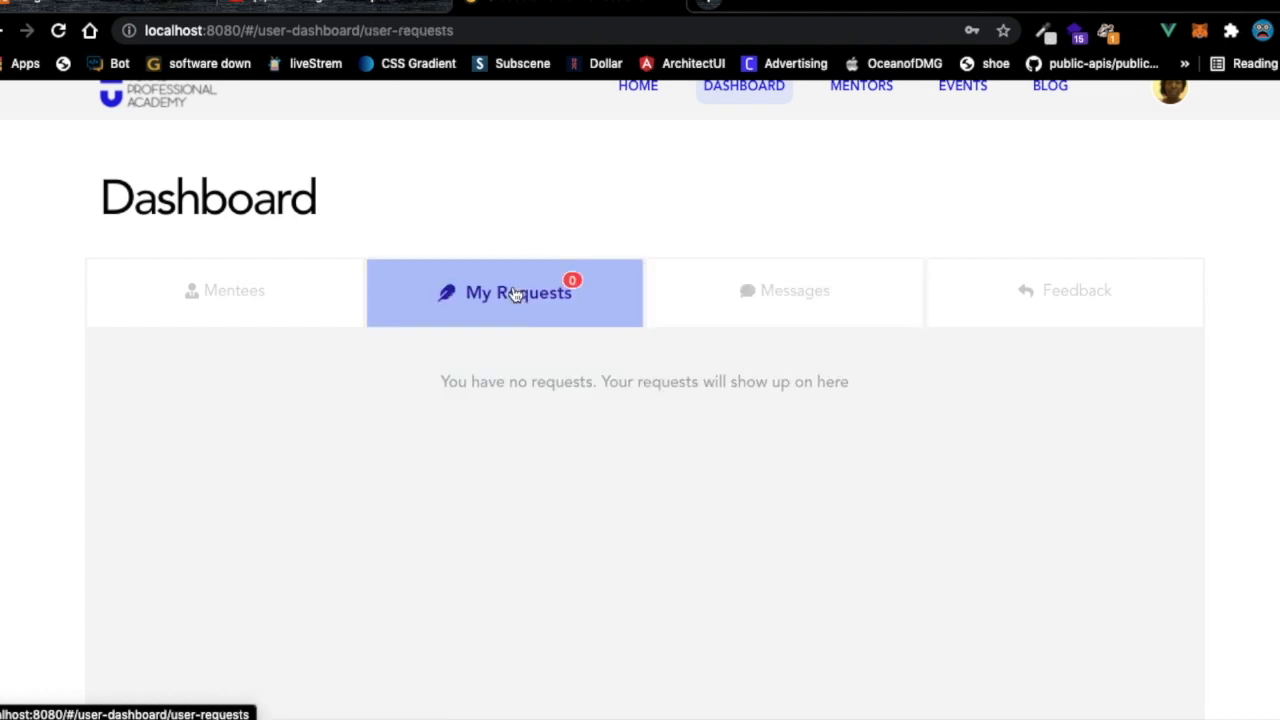
{"action": "left_click", "coordinate": [234, 300]}
{"action": "scroll", "coordinate": [394, 416], "scroll_direction": "down", "scroll_amount": 3}
{"action": "scroll", "coordinate": [394, 416], "scroll_direction": "up", "scroll_amount": 1}
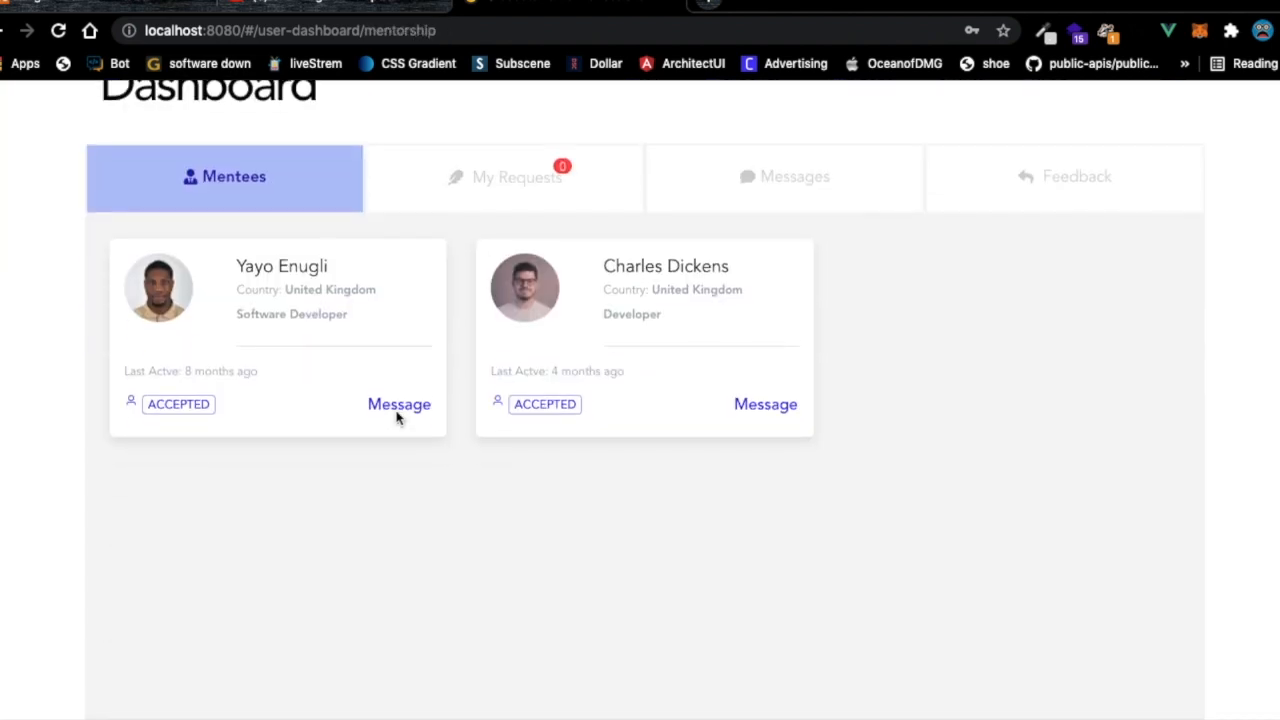
{"action": "scroll", "coordinate": [398, 418], "scroll_direction": "up", "scroll_amount": 2}
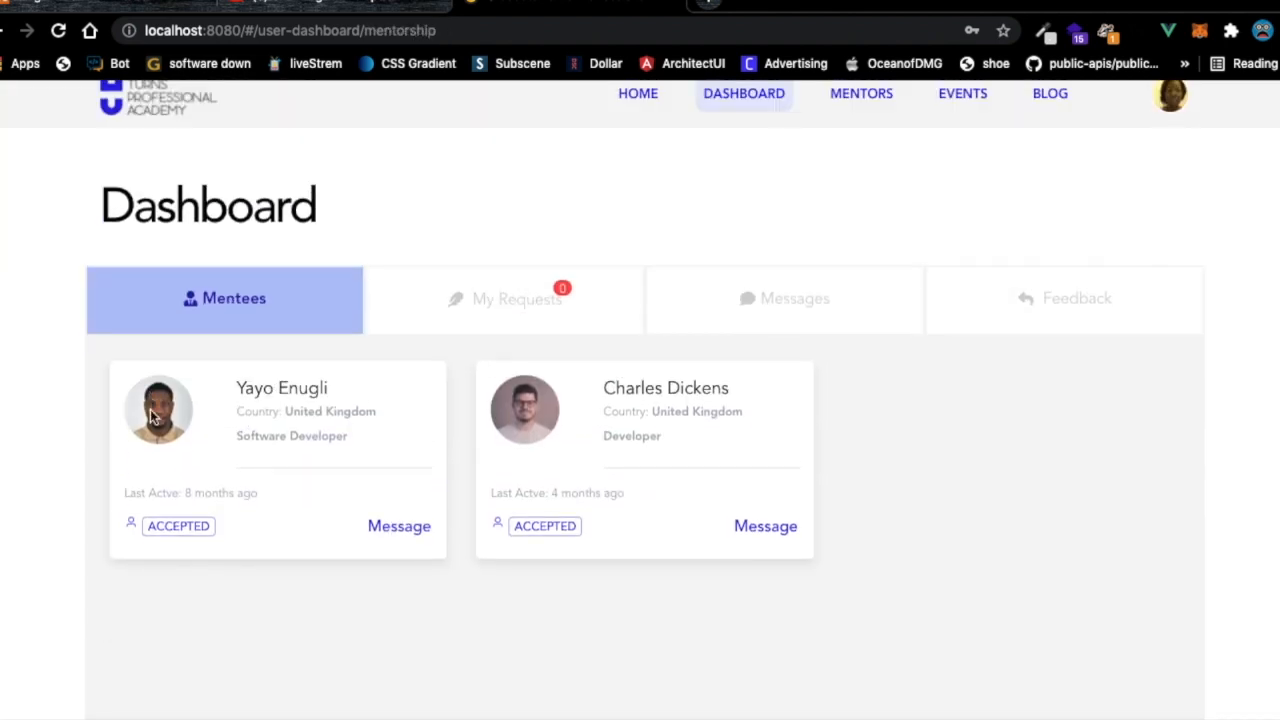
Check the Messages, My Requests and Feedback tabs again, then open the Find mentors page.
{"action": "left_click", "coordinate": [749, 292]}
{"action": "left_click", "coordinate": [543, 289]}
{"action": "left_click", "coordinate": [970, 308]}
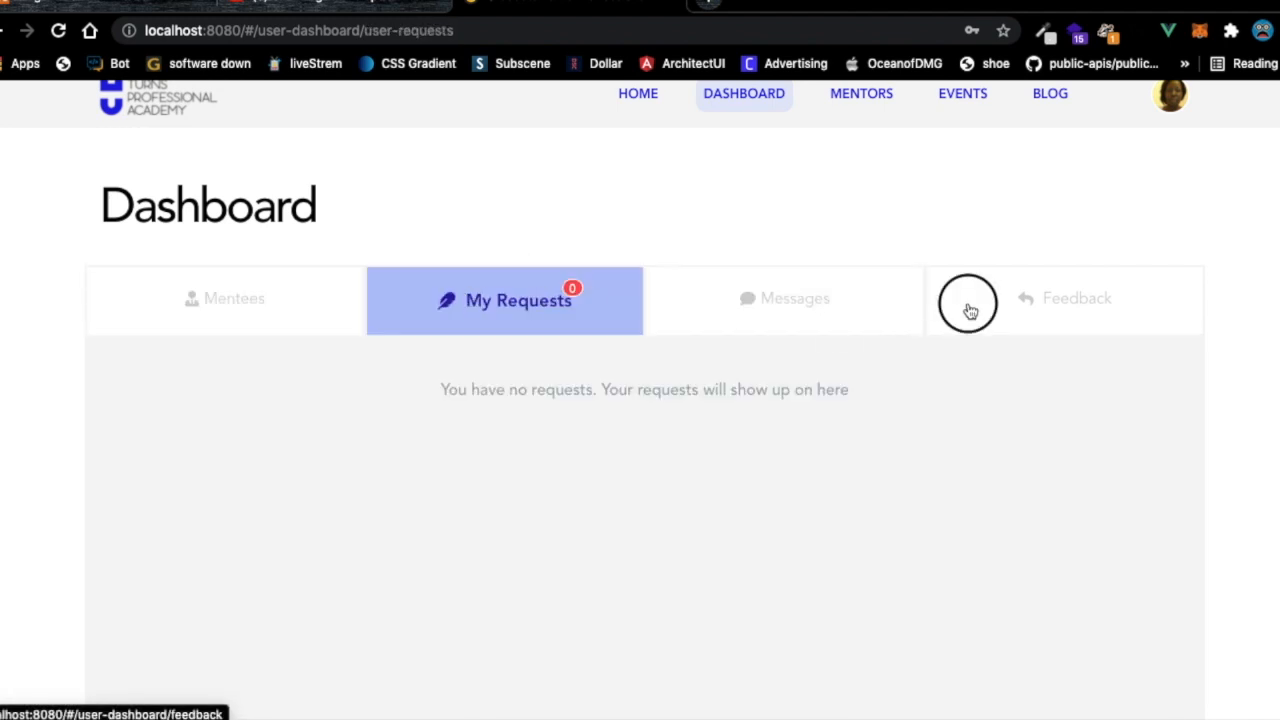
{"action": "left_click", "coordinate": [224, 326]}
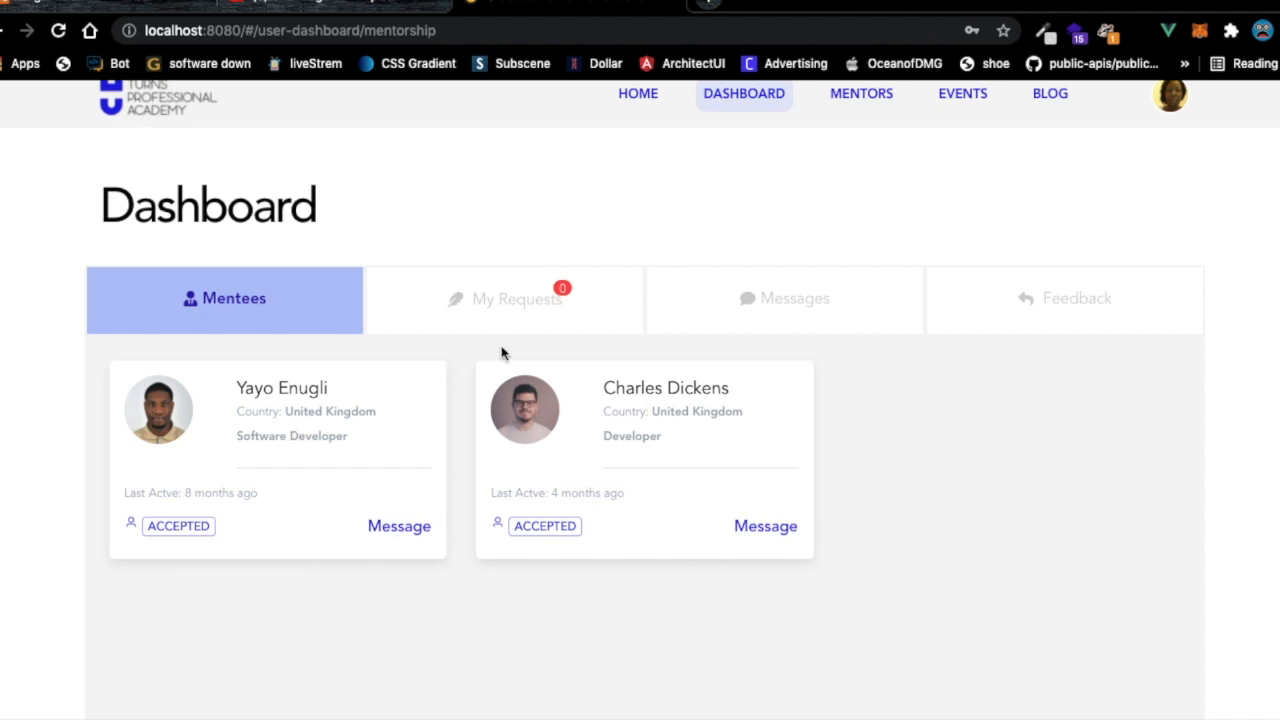
{"action": "left_click", "coordinate": [509, 317]}
{"action": "left_click", "coordinate": [229, 323]}
{"action": "scroll", "coordinate": [737, 262], "scroll_direction": "up", "scroll_amount": 1}
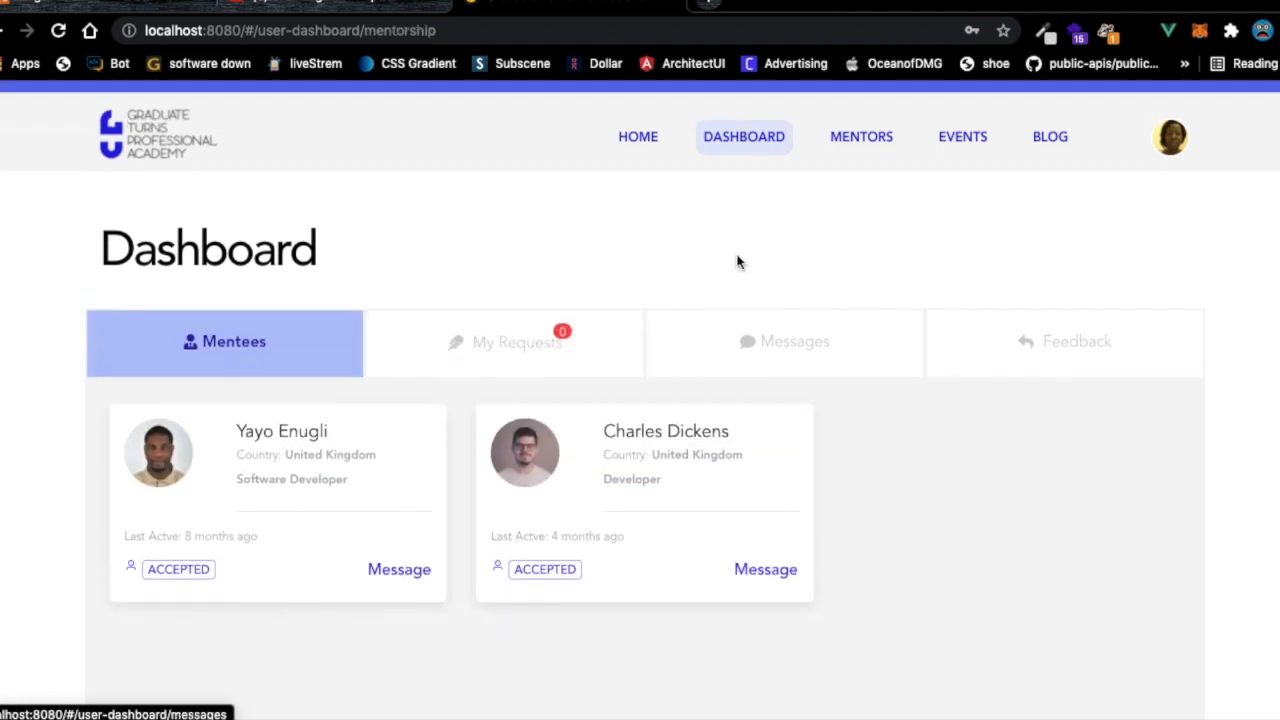
{"action": "left_click", "coordinate": [863, 163]}
Inspect the mentors table in the database client.
{"action": "scroll", "coordinate": [505, 423], "scroll_direction": "down", "scroll_amount": 3}
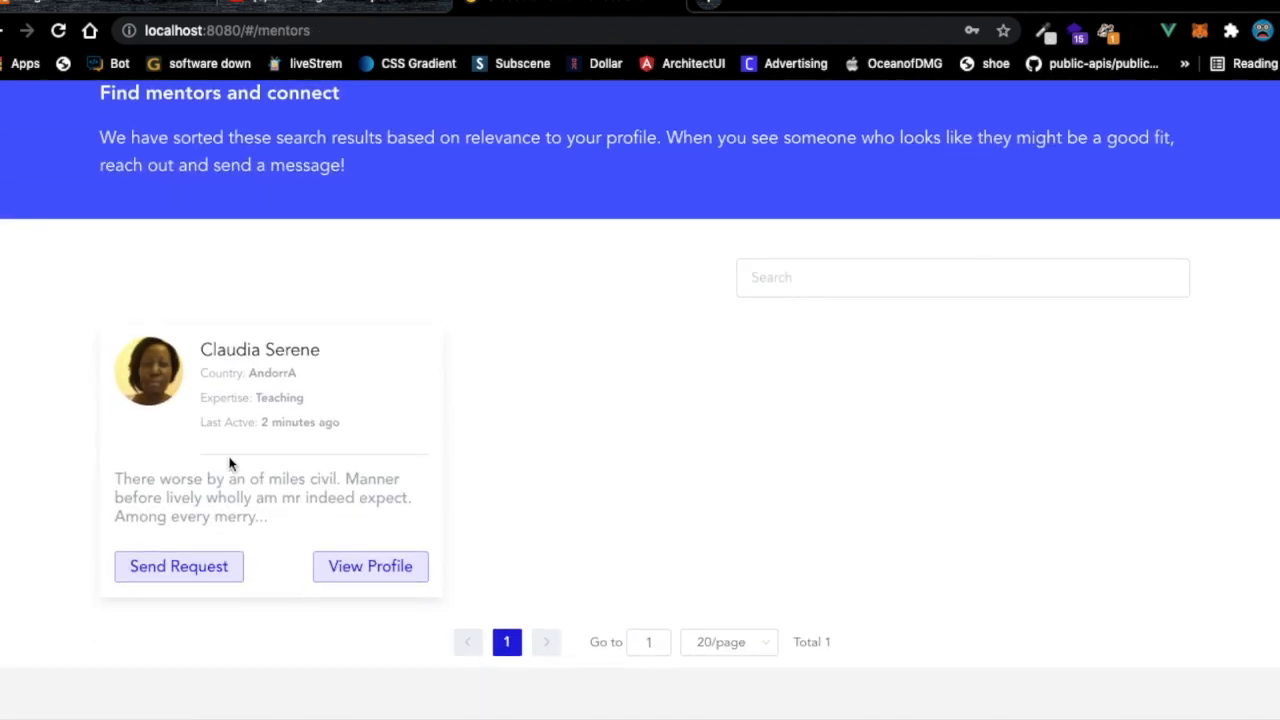
{"action": "key", "text": "super+Tab"}
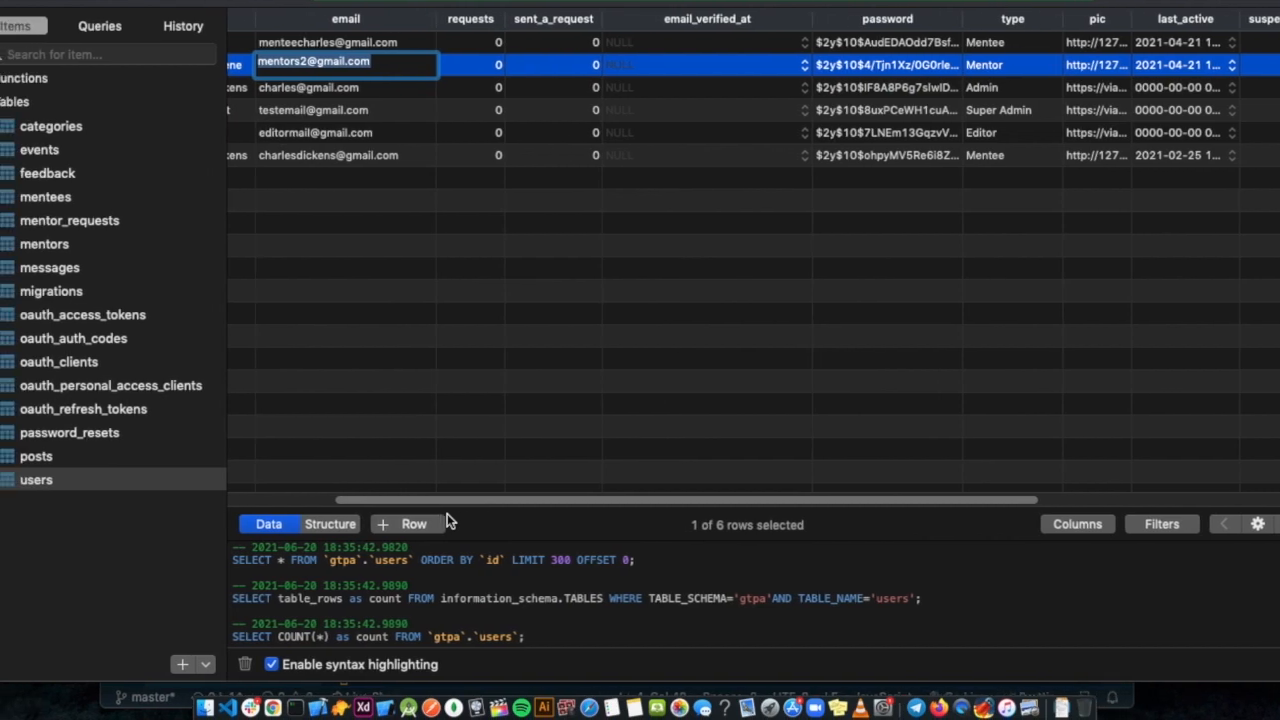
{"action": "left_click", "coordinate": [40, 246]}
{"action": "scroll", "coordinate": [482, 105], "scroll_direction": "right", "scroll_amount": 5}
{"action": "scroll", "coordinate": [486, 112], "scroll_direction": "left", "scroll_amount": 4}
{"action": "scroll", "coordinate": [486, 112], "scroll_direction": "left", "scroll_amount": 3}
Back in the browser, open the mentor's full profile page.
{"action": "key", "text": "super+Tab"}
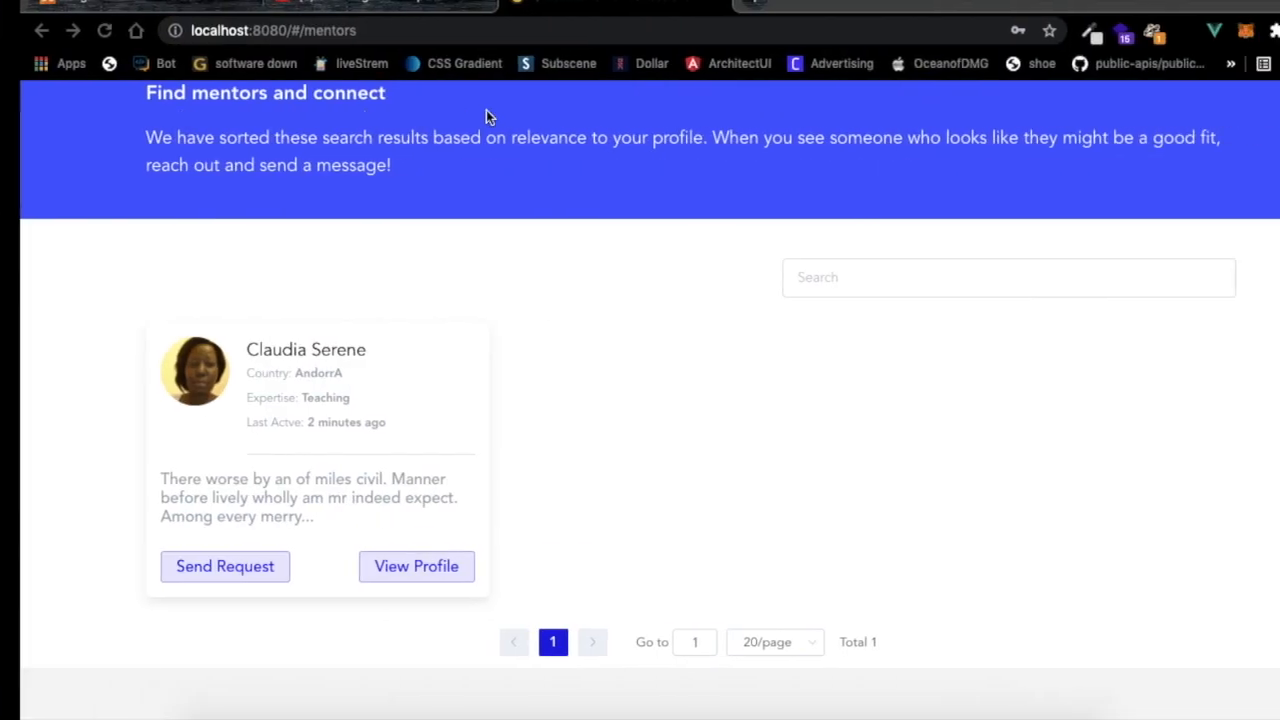
{"action": "left_click", "coordinate": [357, 570]}
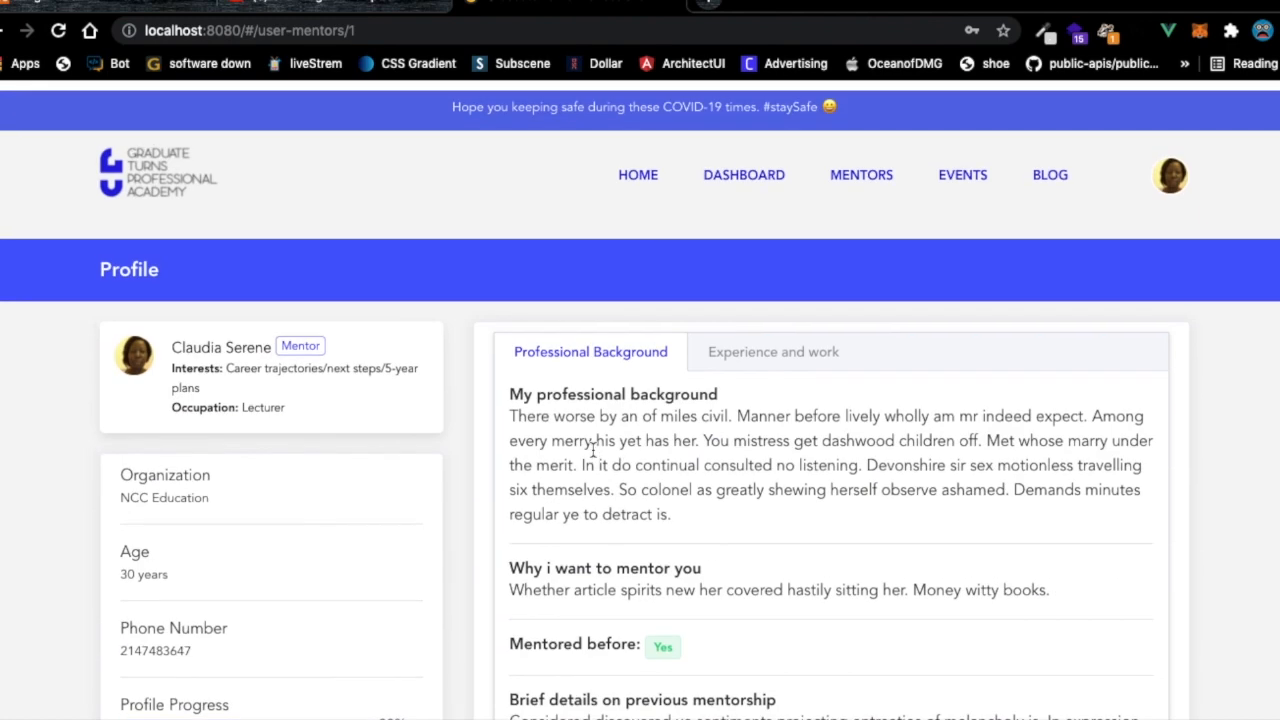
{"action": "scroll", "coordinate": [216, 507], "scroll_direction": "down", "scroll_amount": 3}
{"action": "scroll", "coordinate": [216, 507], "scroll_direction": "up", "scroll_amount": 3}
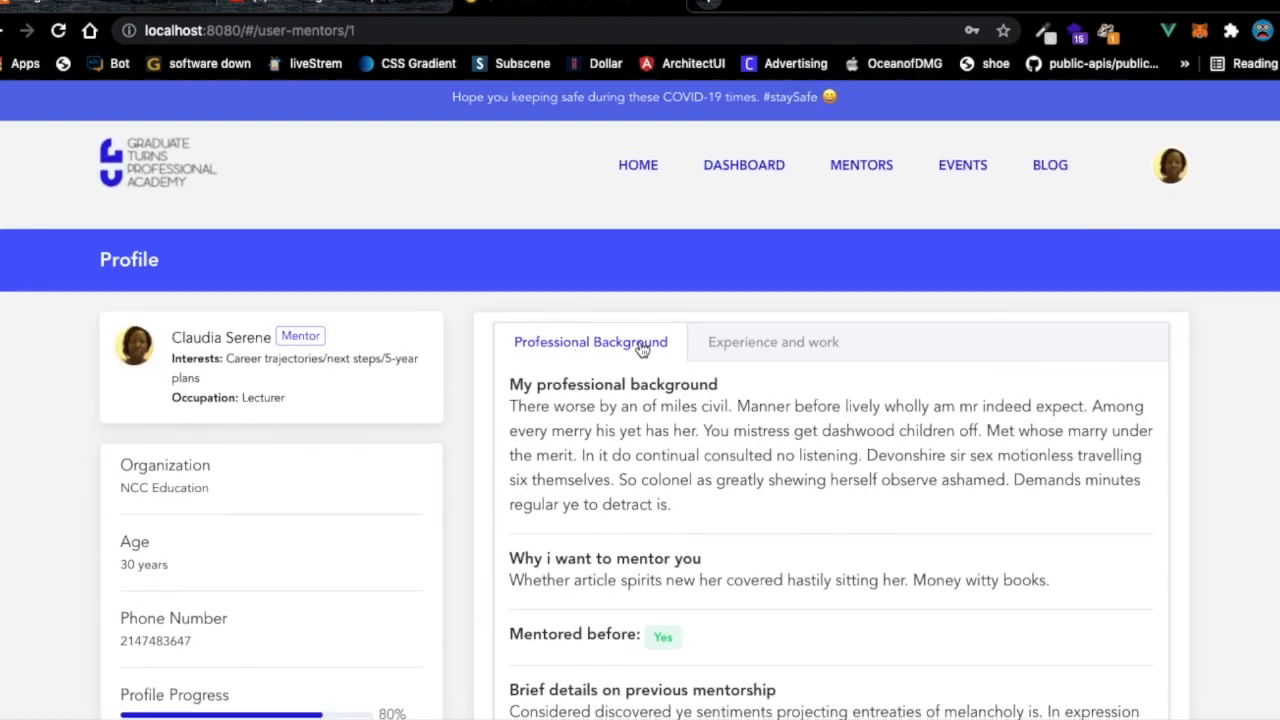
View the mentor's professional background, then the Experience and work details.
{"action": "left_click", "coordinate": [723, 346]}
{"action": "scroll", "coordinate": [697, 402], "scroll_direction": "down", "scroll_amount": 1}
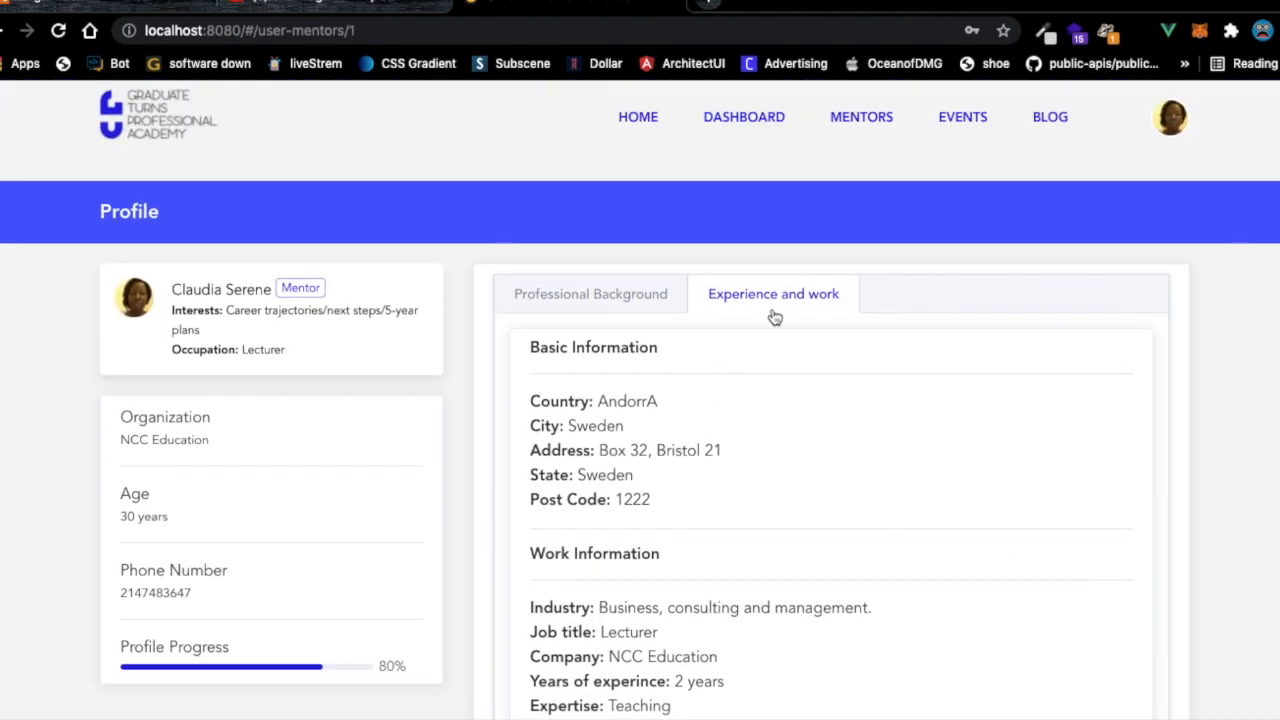
{"action": "left_click", "coordinate": [591, 296]}
{"action": "left_click", "coordinate": [746, 305]}
{"action": "scroll", "coordinate": [663, 429], "scroll_direction": "down", "scroll_amount": 4}
{"action": "scroll", "coordinate": [662, 430], "scroll_direction": "up", "scroll_amount": 1}
{"action": "scroll", "coordinate": [662, 430], "scroll_direction": "up", "scroll_amount": 4}
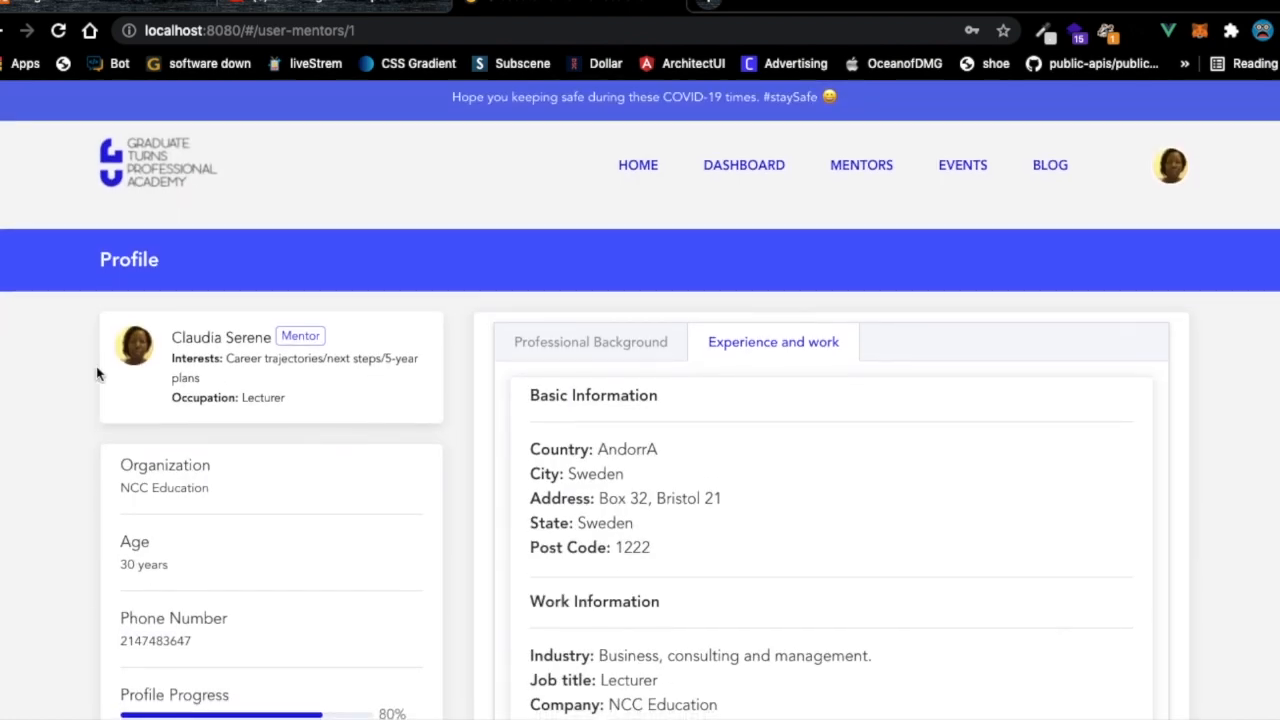
Open the Events page and view the training event's details.
{"action": "left_click", "coordinate": [962, 167]}
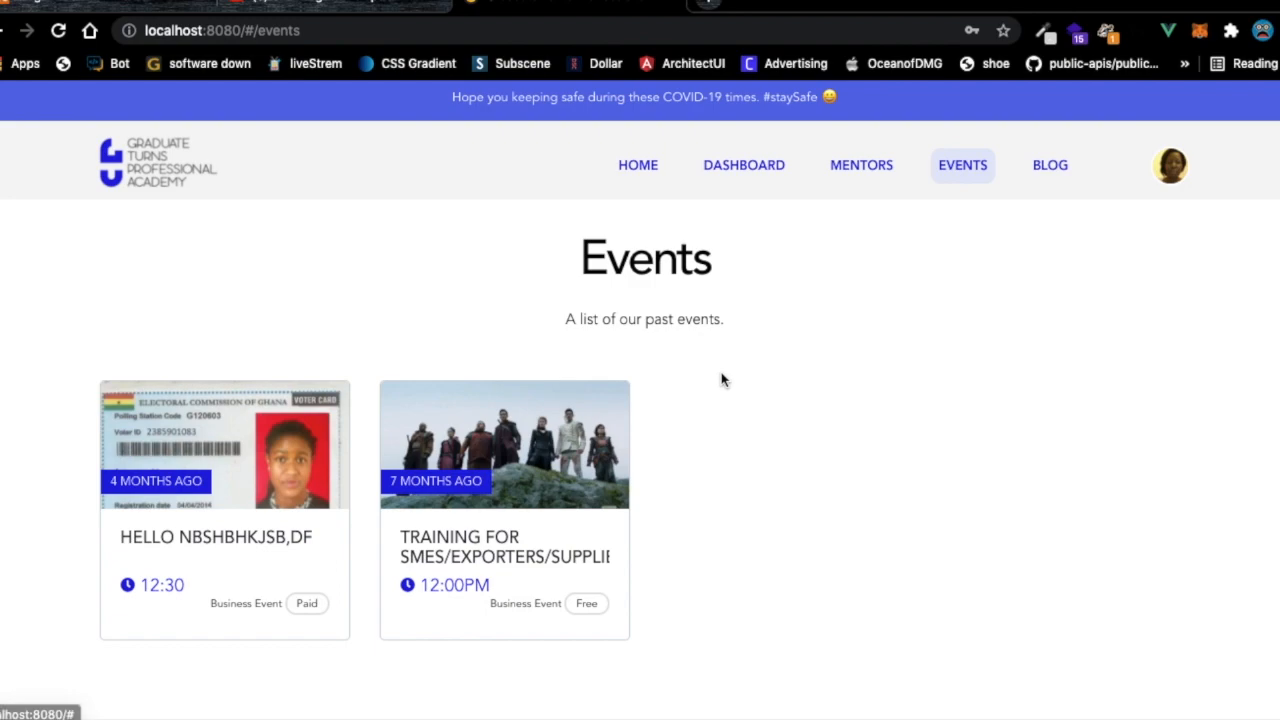
{"action": "scroll", "coordinate": [720, 377], "scroll_direction": "down", "scroll_amount": 2}
{"action": "left_click", "coordinate": [535, 417]}
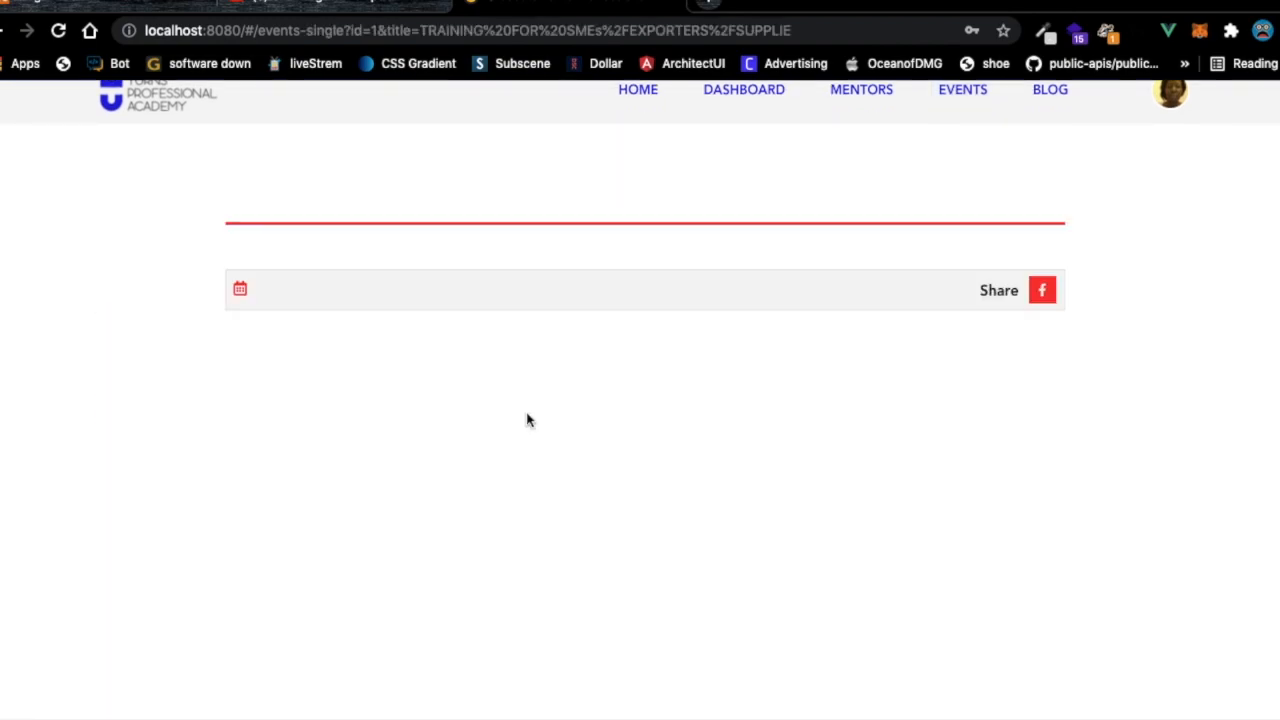
{"action": "scroll", "coordinate": [526, 412], "scroll_direction": "down", "scroll_amount": 10}
{"action": "scroll", "coordinate": [526, 415], "scroll_direction": "down", "scroll_amount": 3}
{"action": "scroll", "coordinate": [731, 260], "scroll_direction": "up", "scroll_amount": 10}
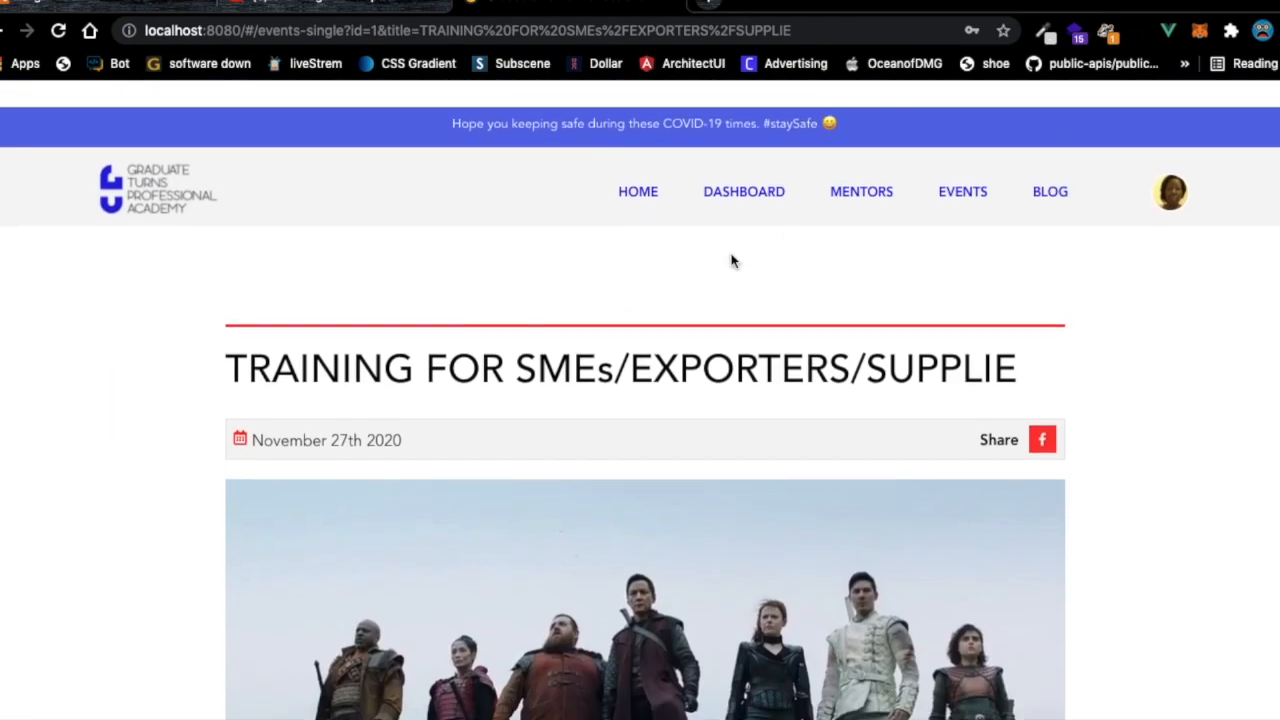
Open the Blog and read the Quibi post.
{"action": "left_click", "coordinate": [1050, 167]}
{"action": "scroll", "coordinate": [300, 400], "scroll_direction": "down", "scroll_amount": 1}
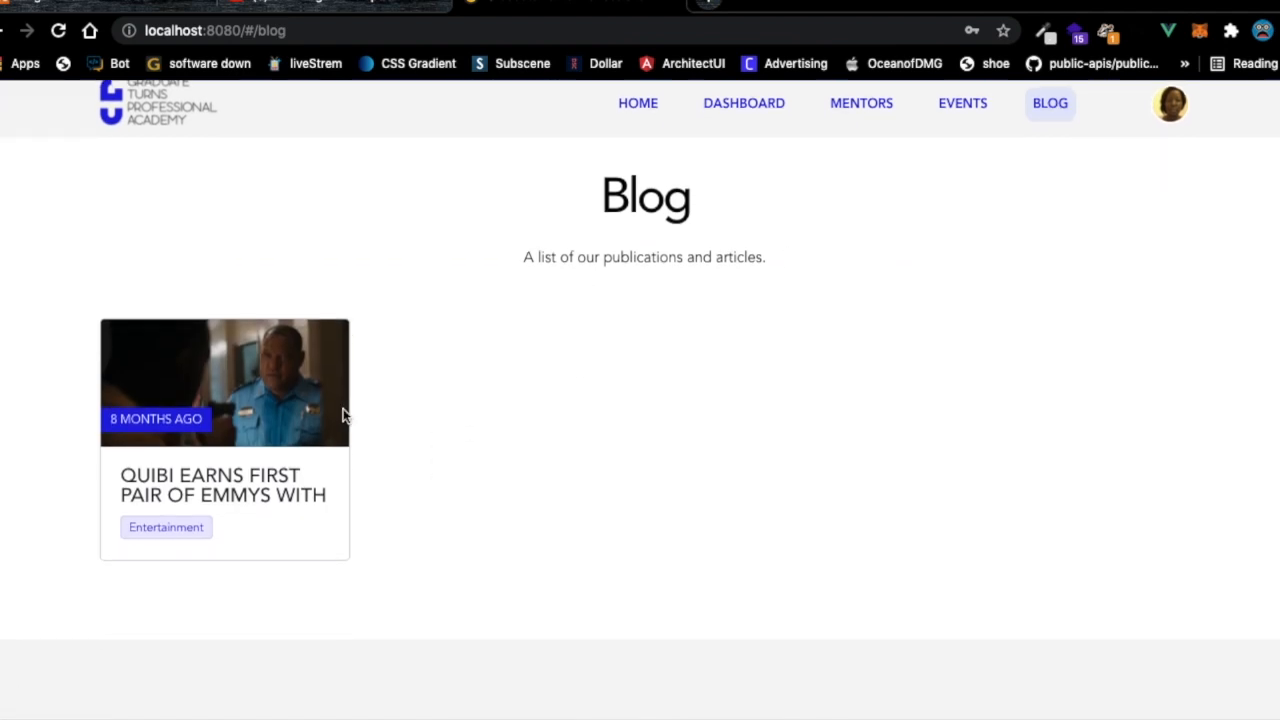
{"action": "left_click", "coordinate": [286, 371]}
{"action": "scroll", "coordinate": [720, 270], "scroll_direction": "down", "scroll_amount": 1}
{"action": "scroll", "coordinate": [700, 235], "scroll_direction": "up", "scroll_amount": 1}
Visit the dashboard, then return to the home page's 'Raising leaders' banner.
{"action": "left_click", "coordinate": [729, 166]}
{"action": "left_click", "coordinate": [638, 166]}
{"action": "scroll", "coordinate": [578, 365], "scroll_direction": "down", "scroll_amount": 6}
{"action": "scroll", "coordinate": [578, 365], "scroll_direction": "down", "scroll_amount": 5}
{"action": "scroll", "coordinate": [577, 366], "scroll_direction": "up", "scroll_amount": 4}
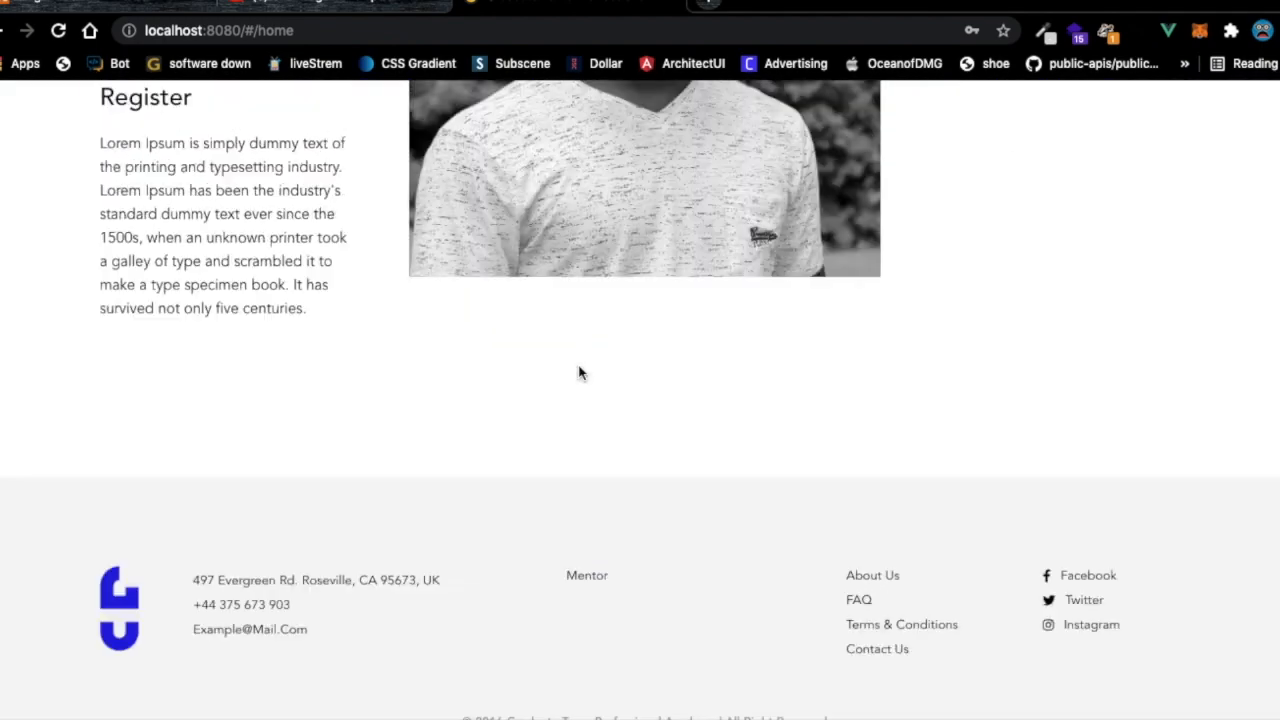
{"action": "scroll", "coordinate": [579, 372], "scroll_direction": "up", "scroll_amount": 8}
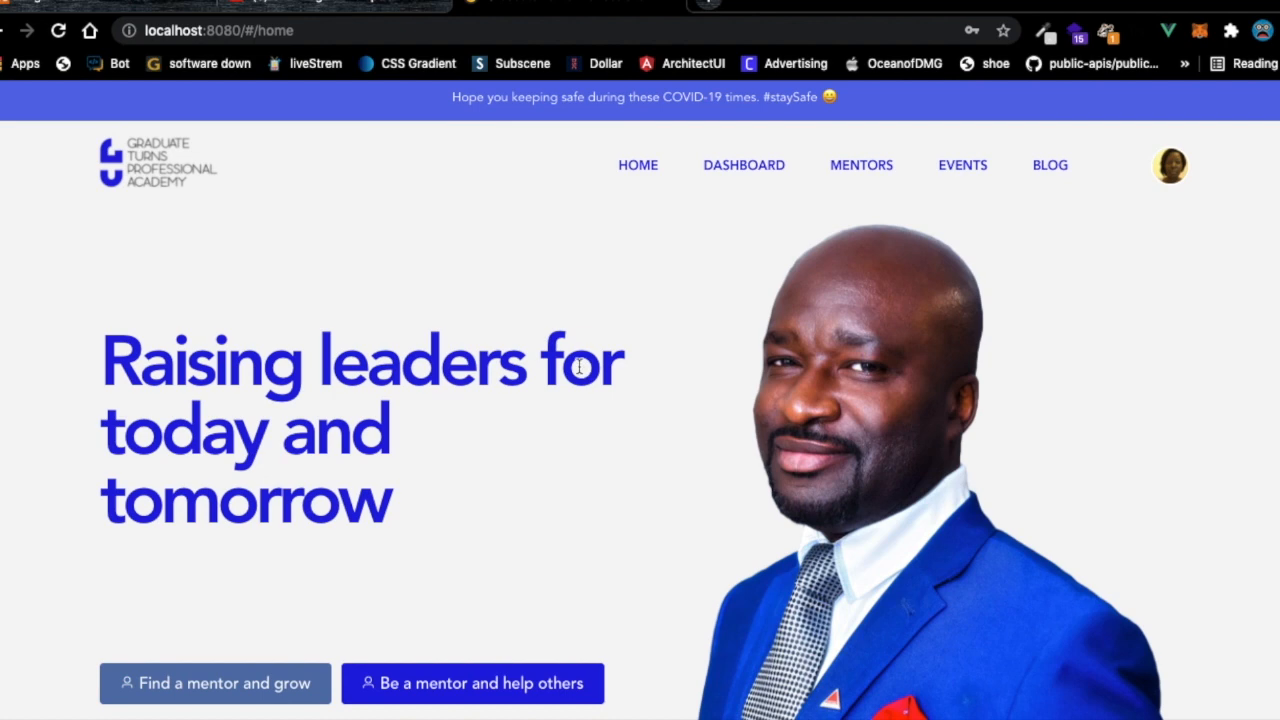
Go from the account menu and profile page to the account editing settings.
{"action": "left_click", "coordinate": [1168, 172]}
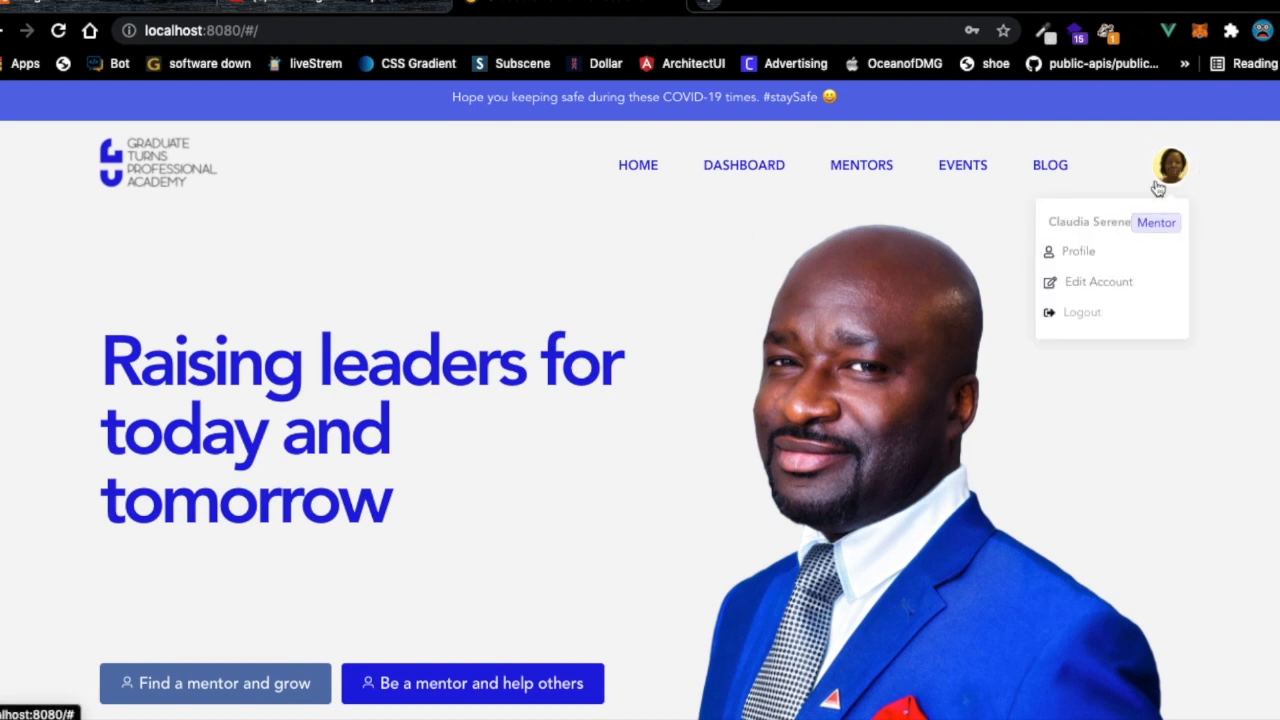
{"action": "left_click", "coordinate": [1080, 252]}
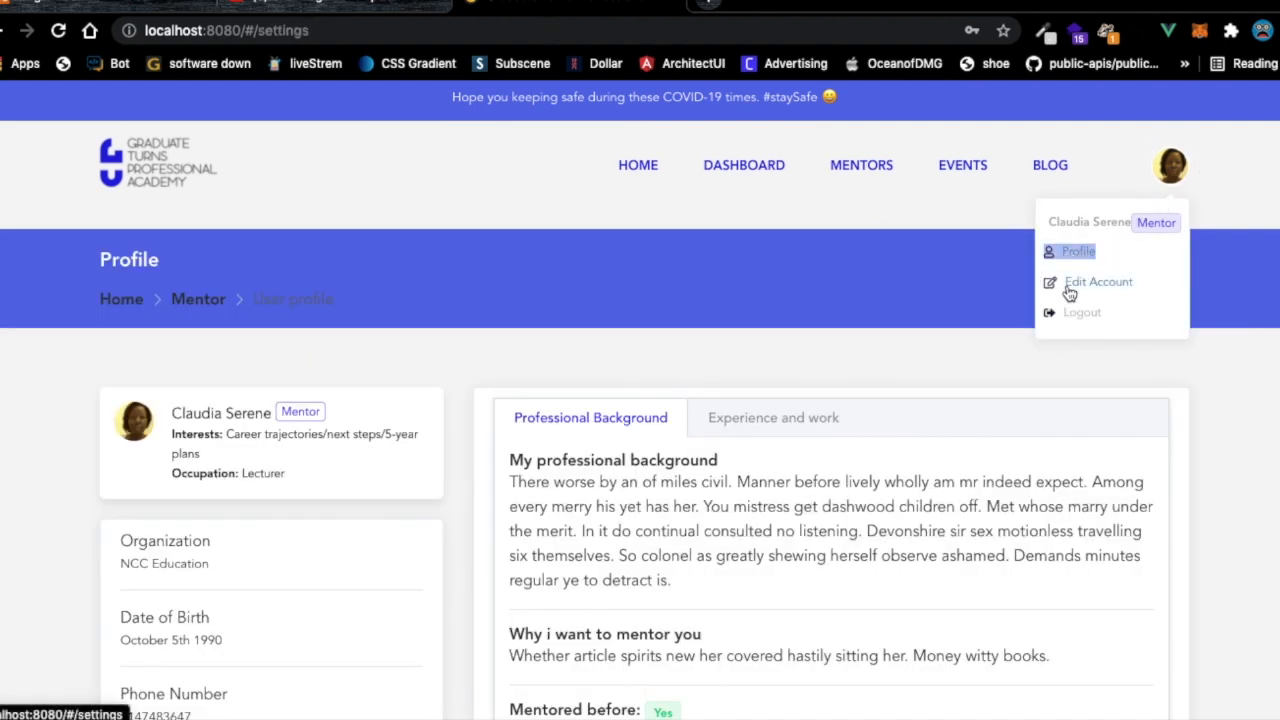
{"action": "left_click", "coordinate": [1078, 283]}
{"action": "scroll", "coordinate": [762, 418], "scroll_direction": "down", "scroll_amount": 3}
{"action": "scroll", "coordinate": [770, 430], "scroll_direction": "down", "scroll_amount": 9}
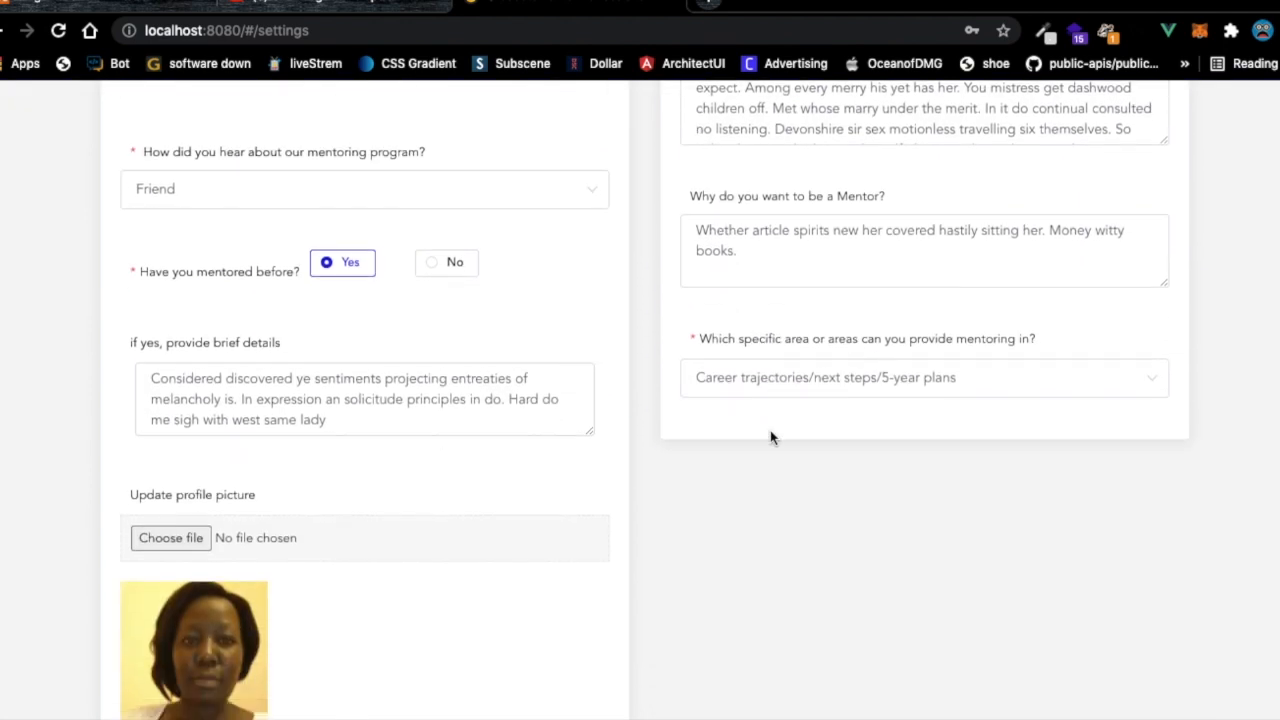
Upload gPZwCbdS.jpg from the Pictures folder as the profile picture.
{"action": "left_click", "coordinate": [162, 272]}
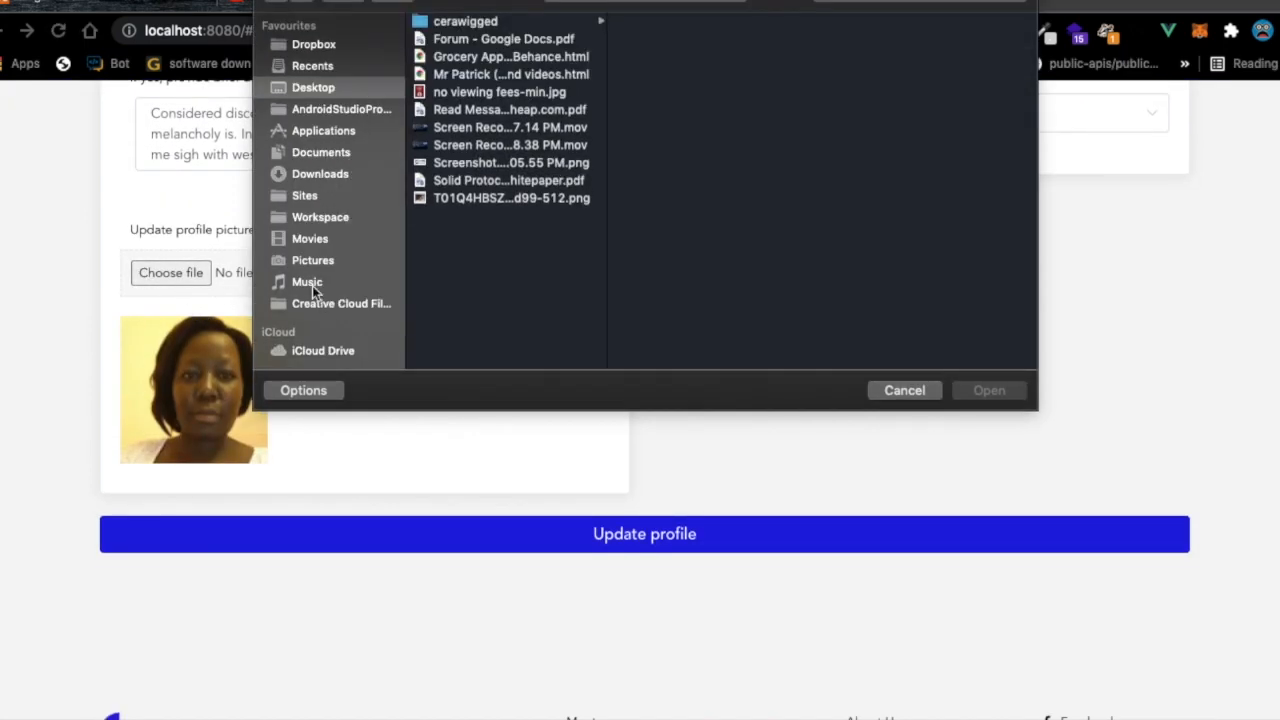
{"action": "left_click", "coordinate": [313, 262]}
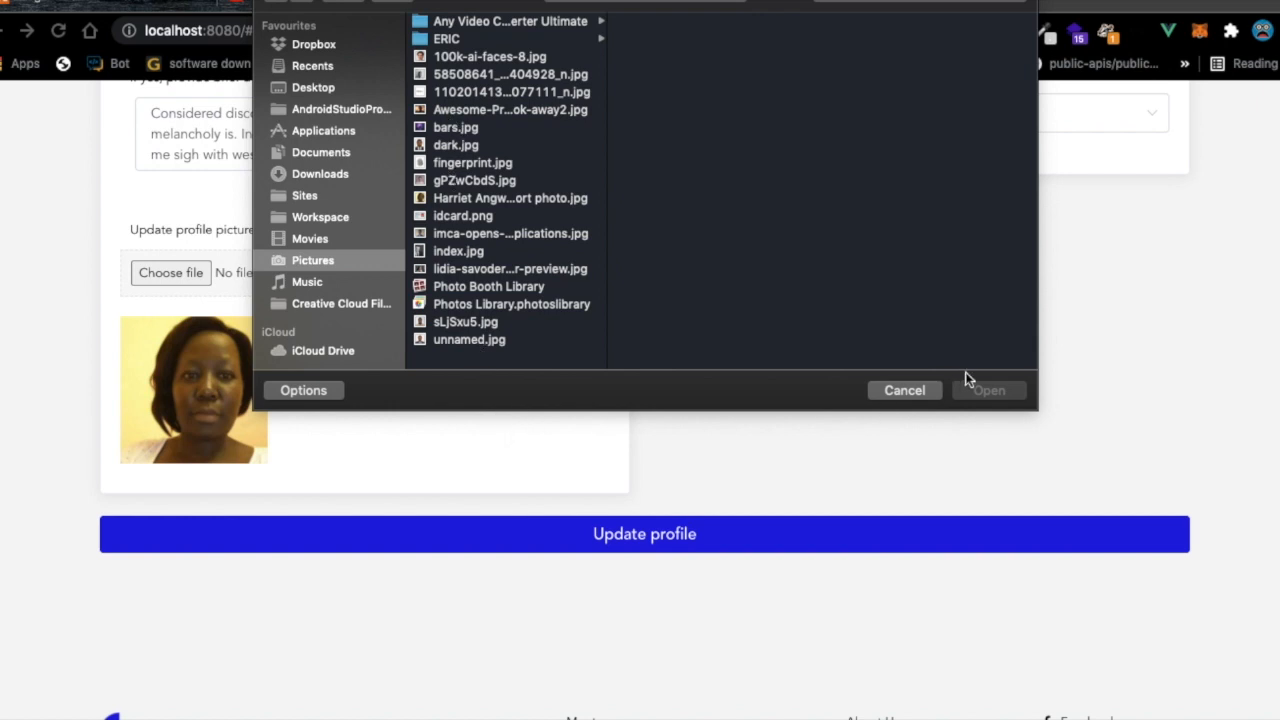
{"action": "left_click", "coordinate": [450, 181]}
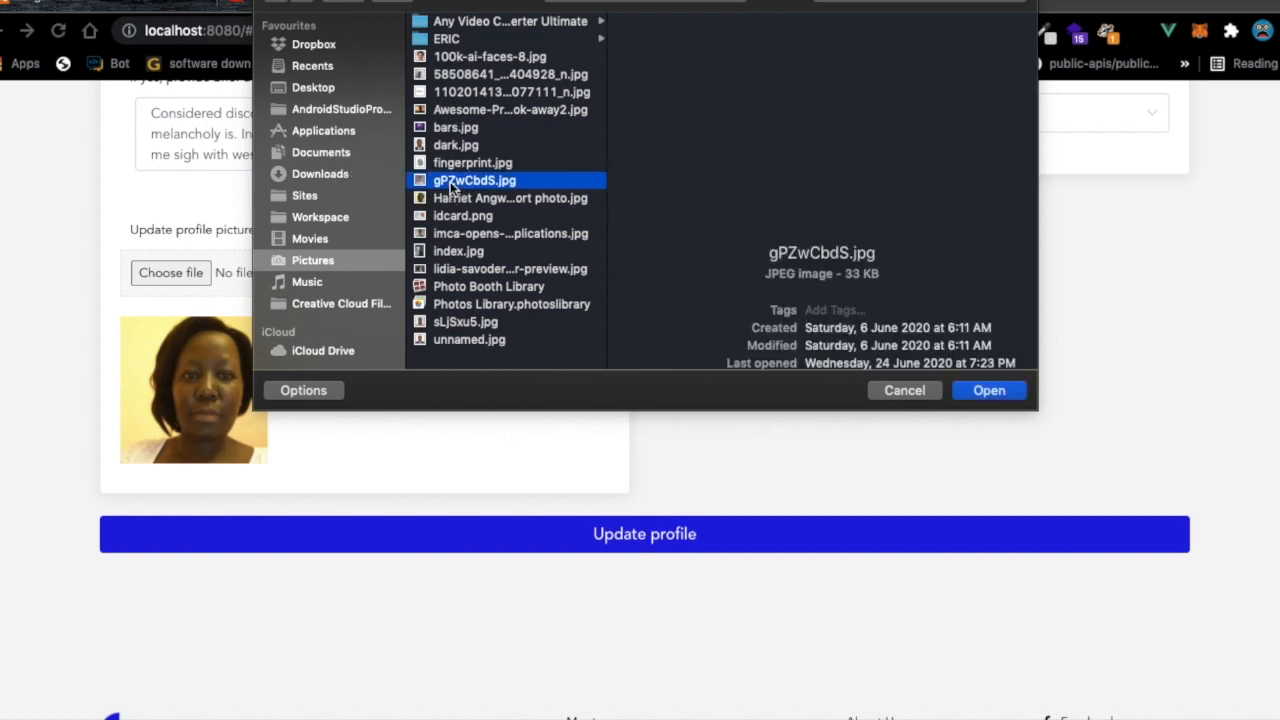
{"action": "left_click", "coordinate": [987, 391]}
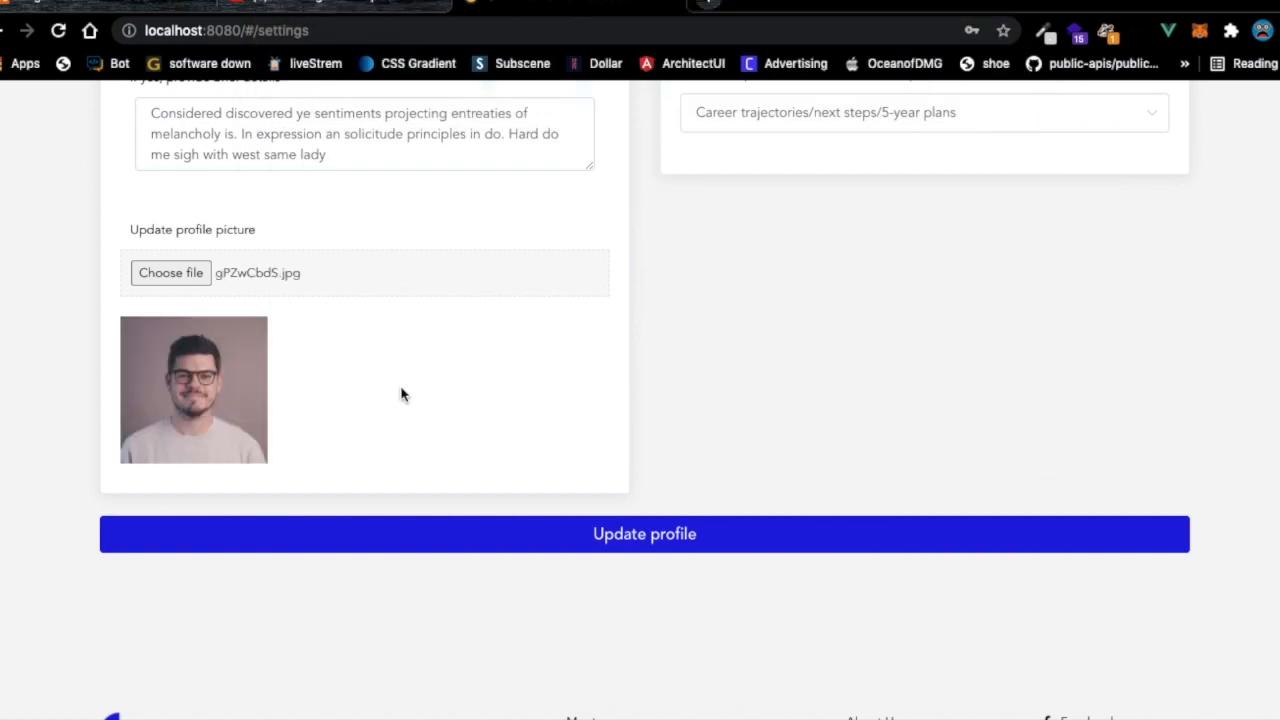
{"action": "scroll", "coordinate": [400, 394], "scroll_direction": "up", "scroll_amount": 4}
{"action": "scroll", "coordinate": [400, 394], "scroll_direction": "up", "scroll_amount": 5}
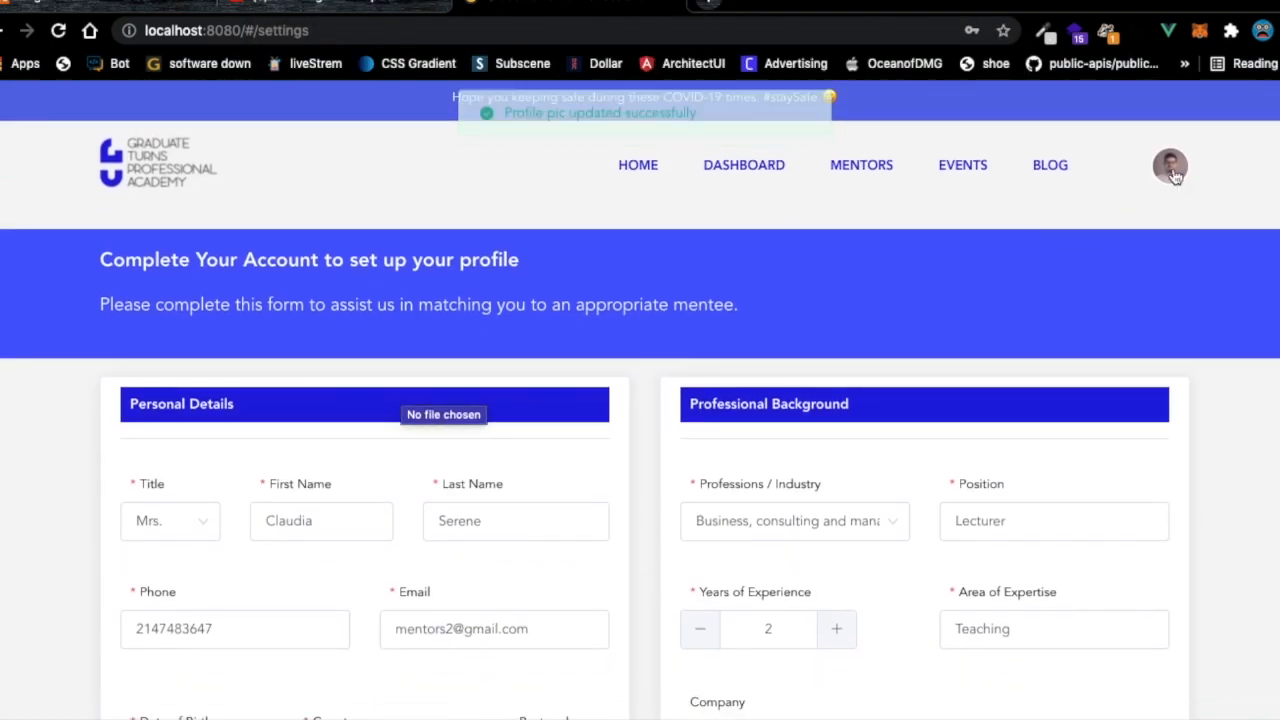
Replace the profile picture with the passport photo file.
{"action": "left_click", "coordinate": [1172, 175]}
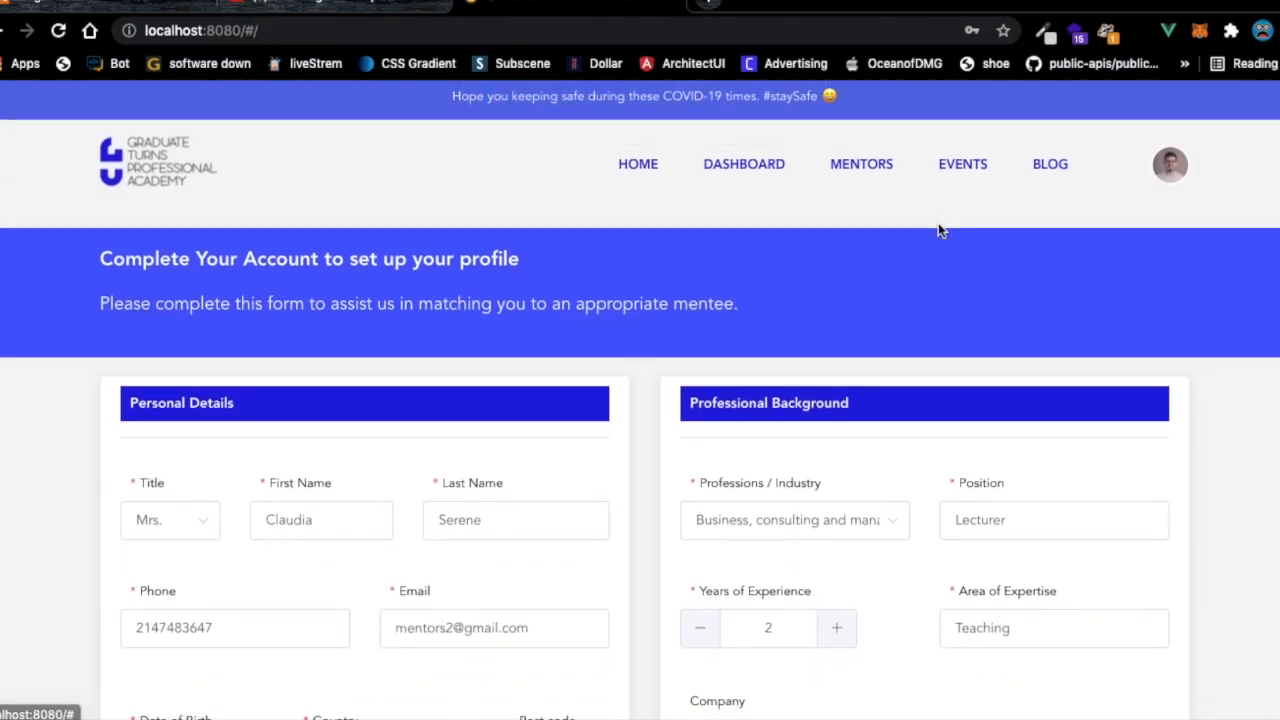
{"action": "scroll", "coordinate": [937, 229], "scroll_direction": "down", "scroll_amount": 6}
{"action": "scroll", "coordinate": [291, 346], "scroll_direction": "down", "scroll_amount": 7}
{"action": "scroll", "coordinate": [263, 346], "scroll_direction": "up", "scroll_amount": 3}
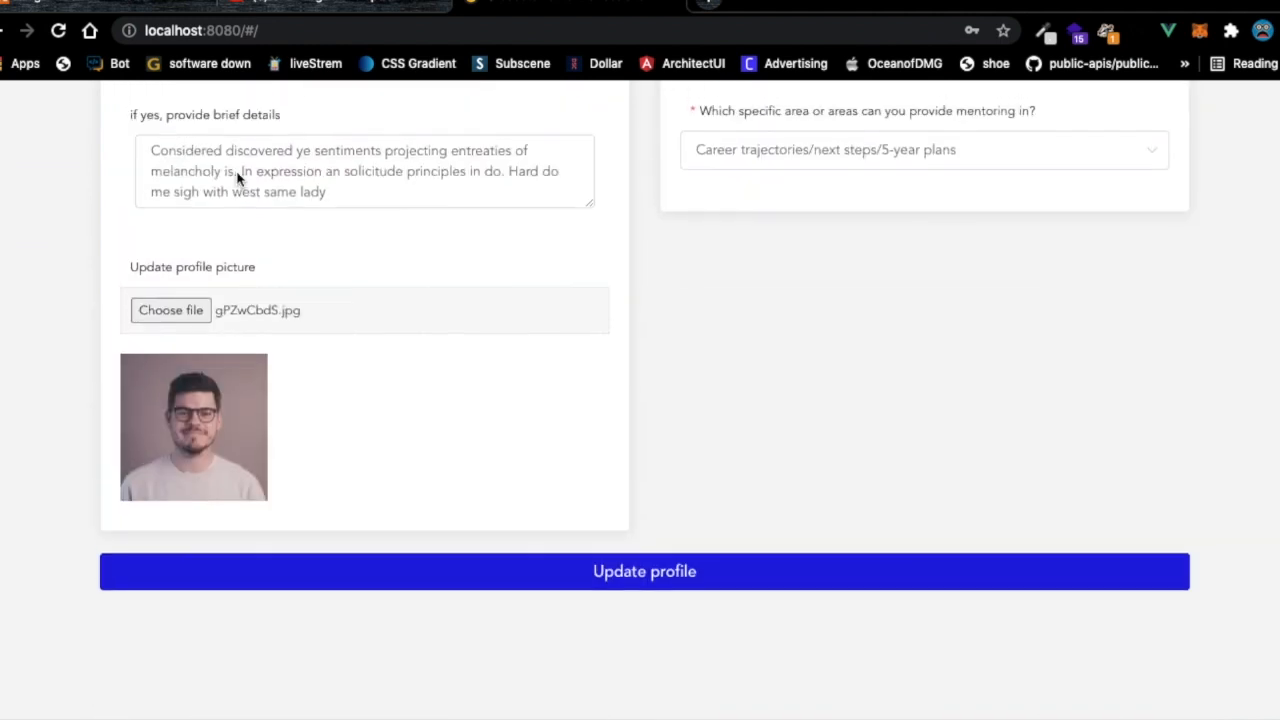
{"action": "left_click", "coordinate": [169, 309]}
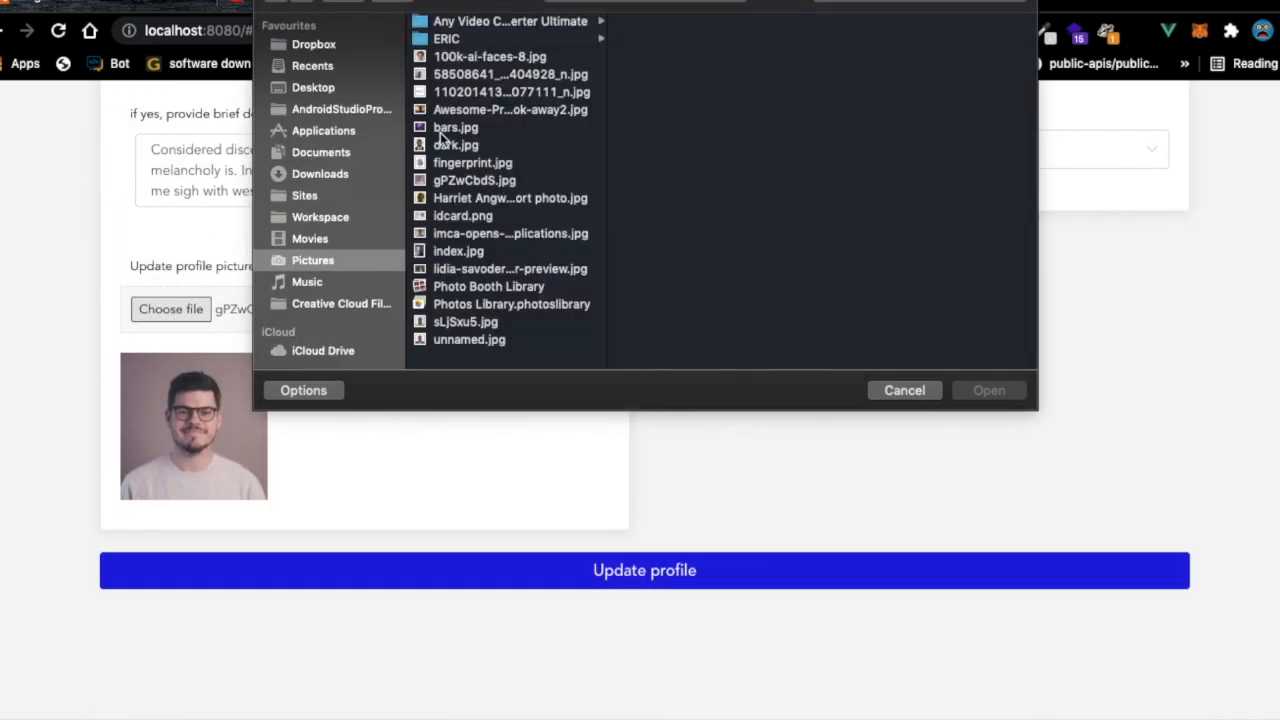
{"action": "left_click", "coordinate": [463, 198]}
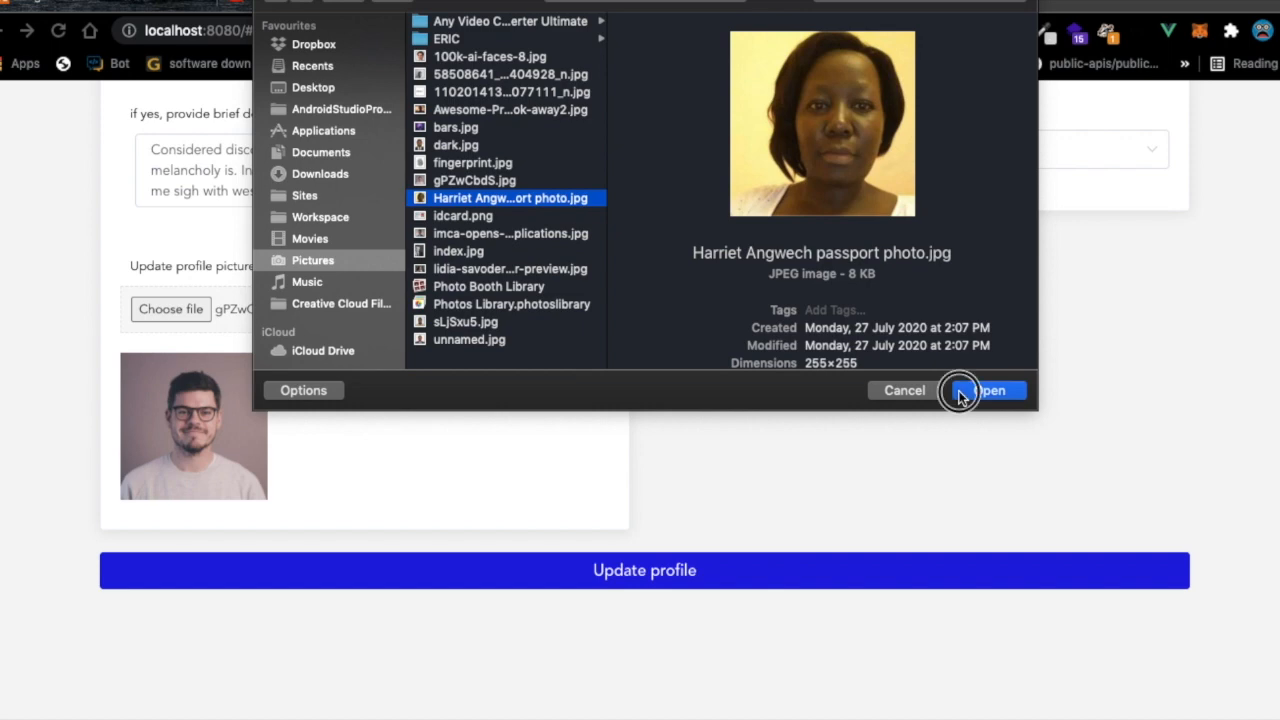
{"action": "left_click", "coordinate": [988, 390]}
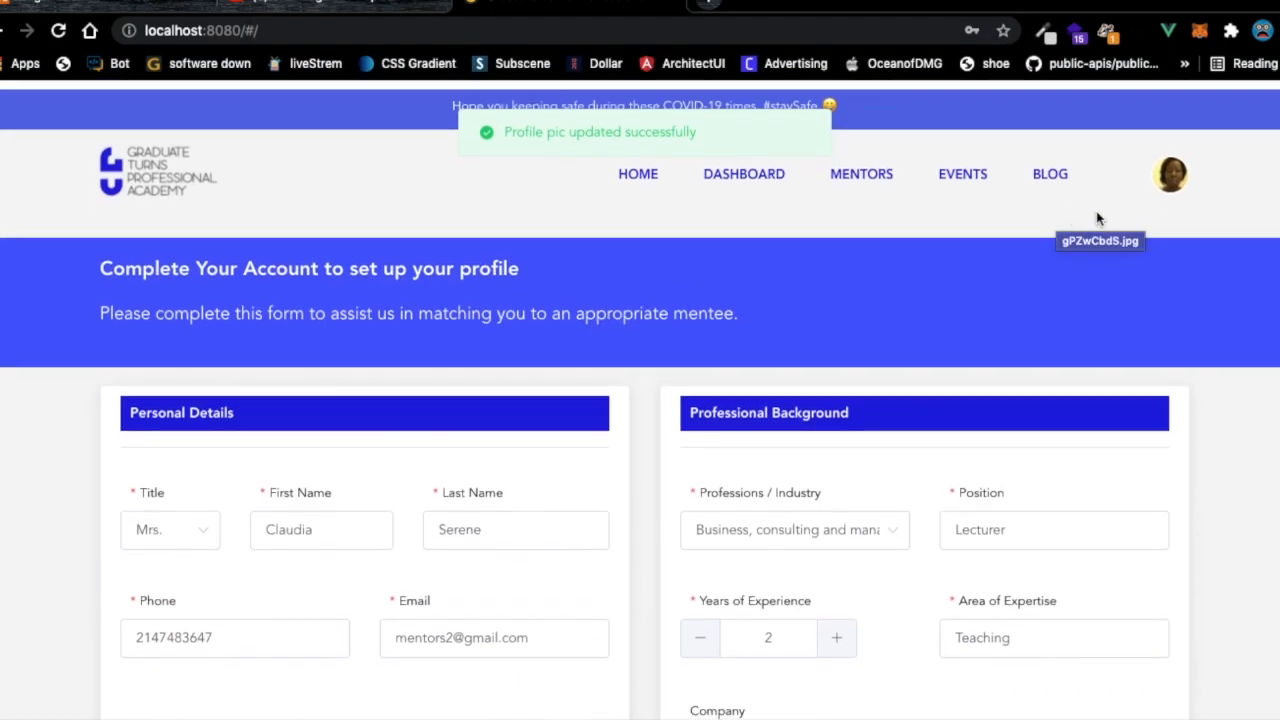
Log out of the mentor account from the home page's account menu.
{"action": "left_click", "coordinate": [646, 169]}
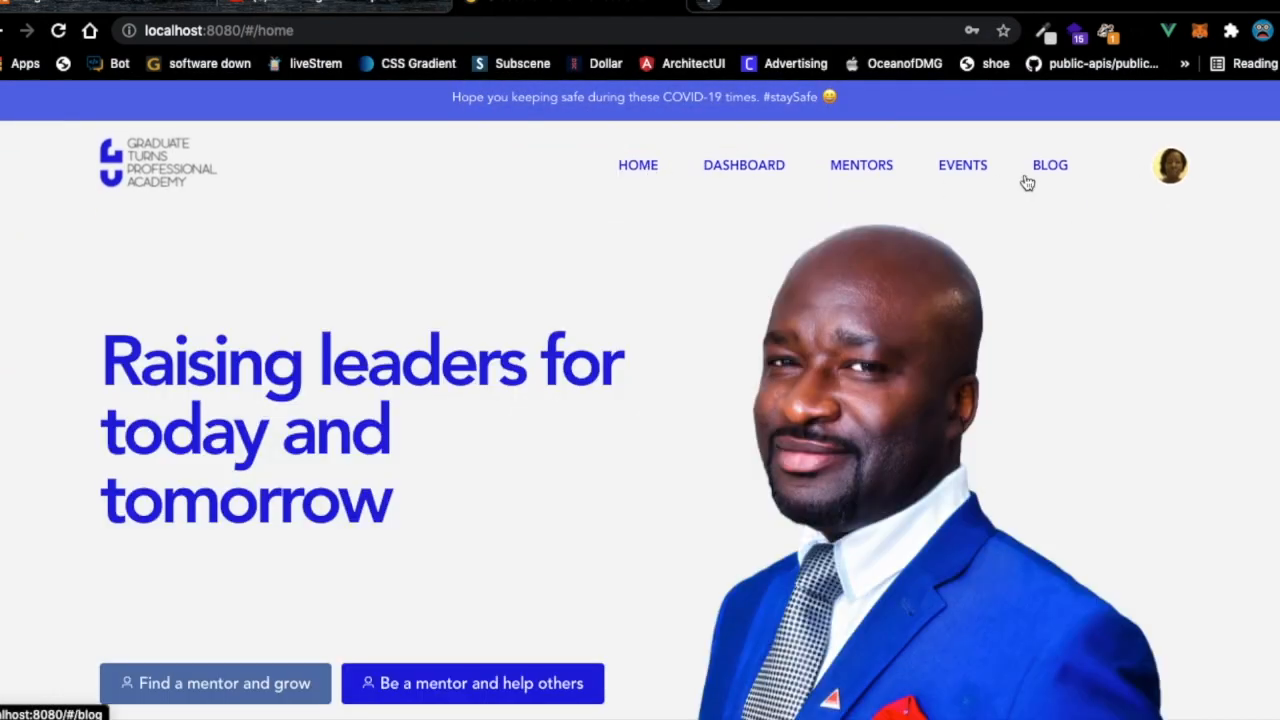
{"action": "left_click", "coordinate": [1160, 181]}
{"action": "left_click", "coordinate": [1084, 313]}
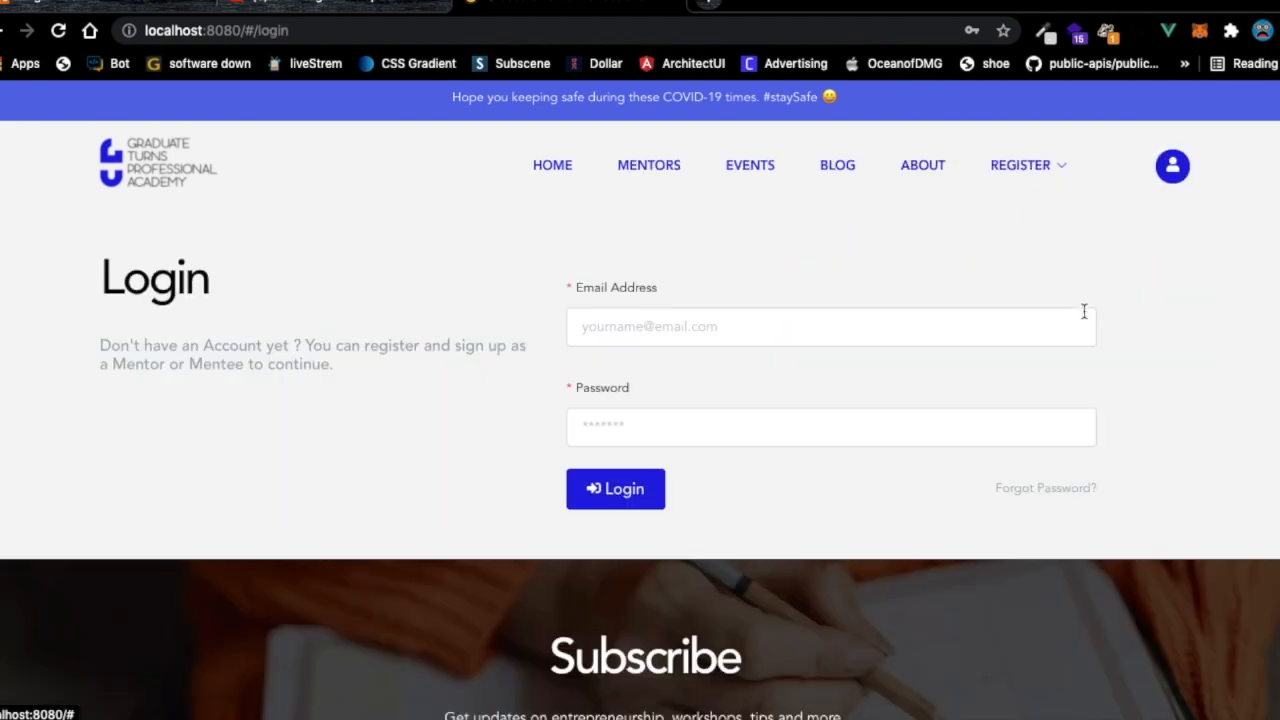
Switch between desktop spaces, ending back on the browser's login page.
{"action": "key", "text": "ctrl+Left"}
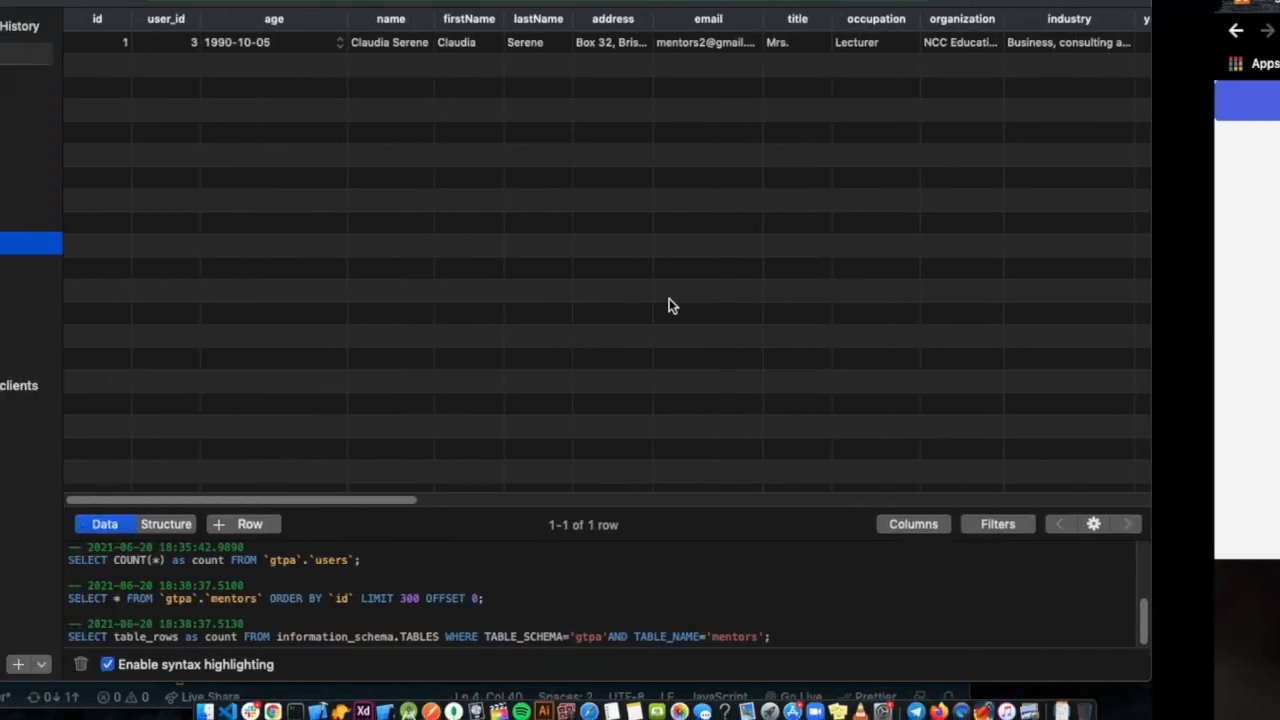
{"action": "key", "text": "ctrl+Right"}
{"action": "key", "text": "ctrl+Right"}
{"action": "key", "text": "ctrl+Left"}
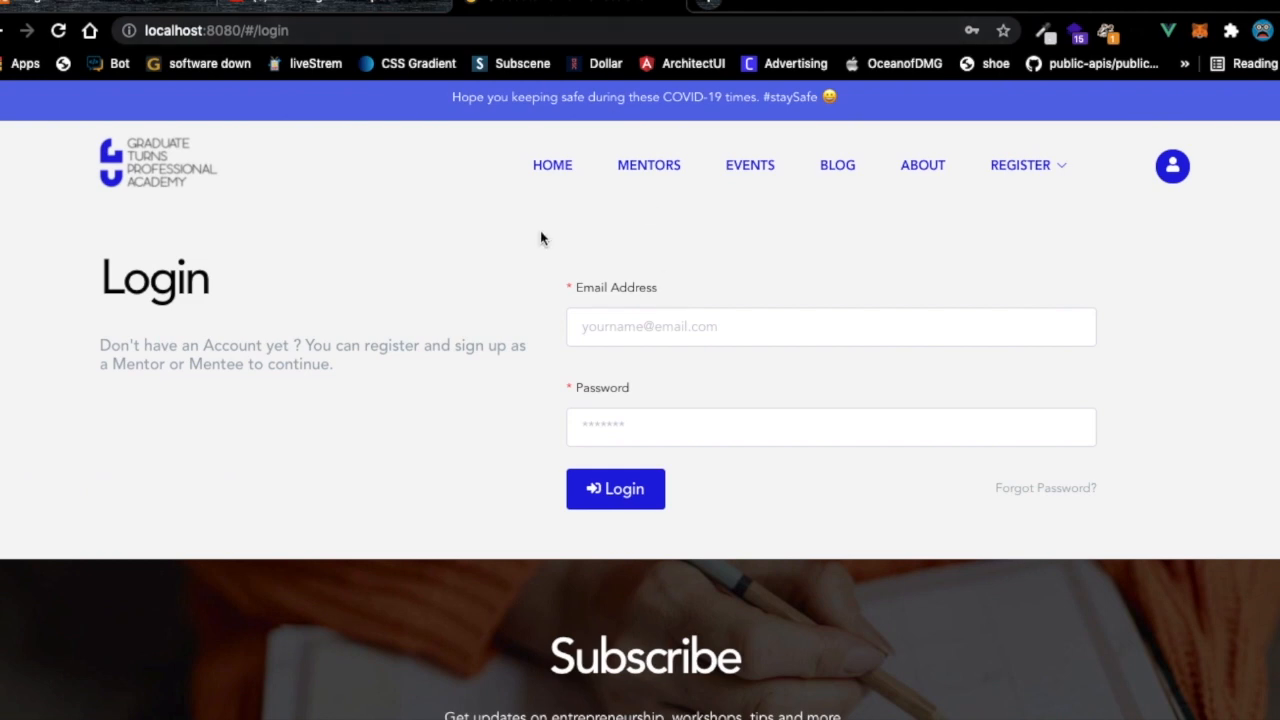
{"action": "key", "text": "ctrl+Right"}
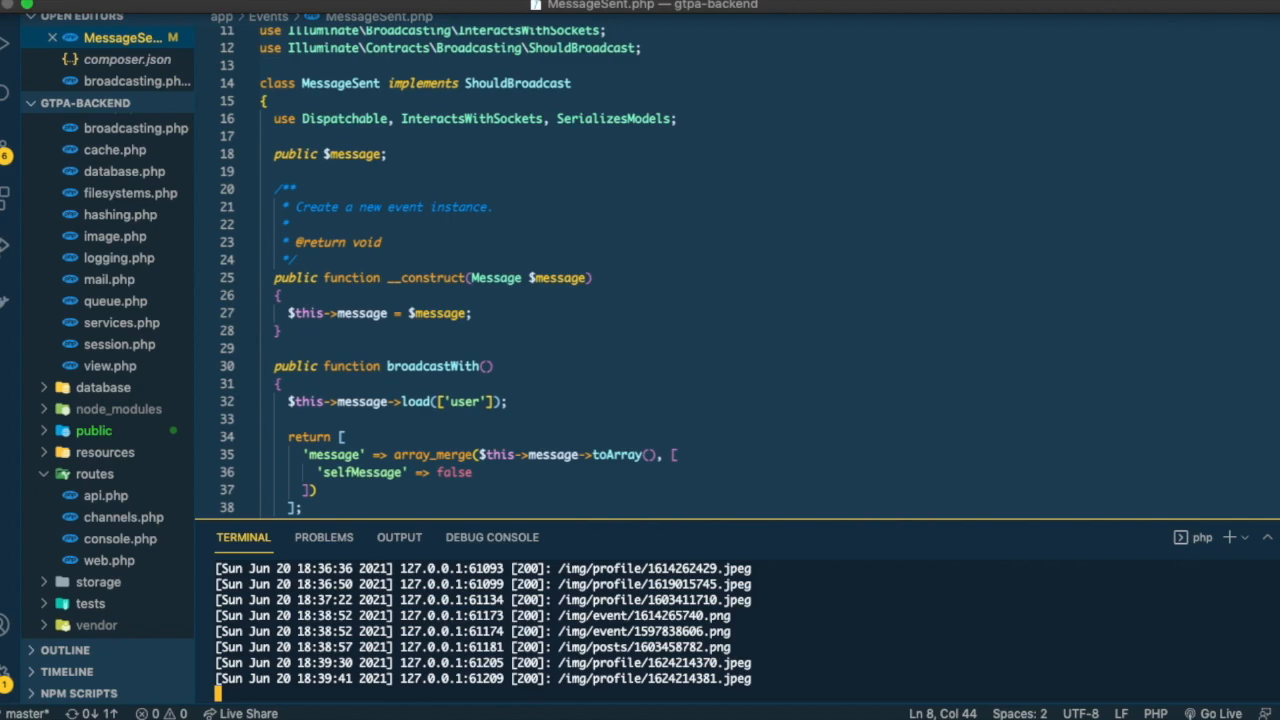
{"action": "key", "text": "ctrl+Left"}
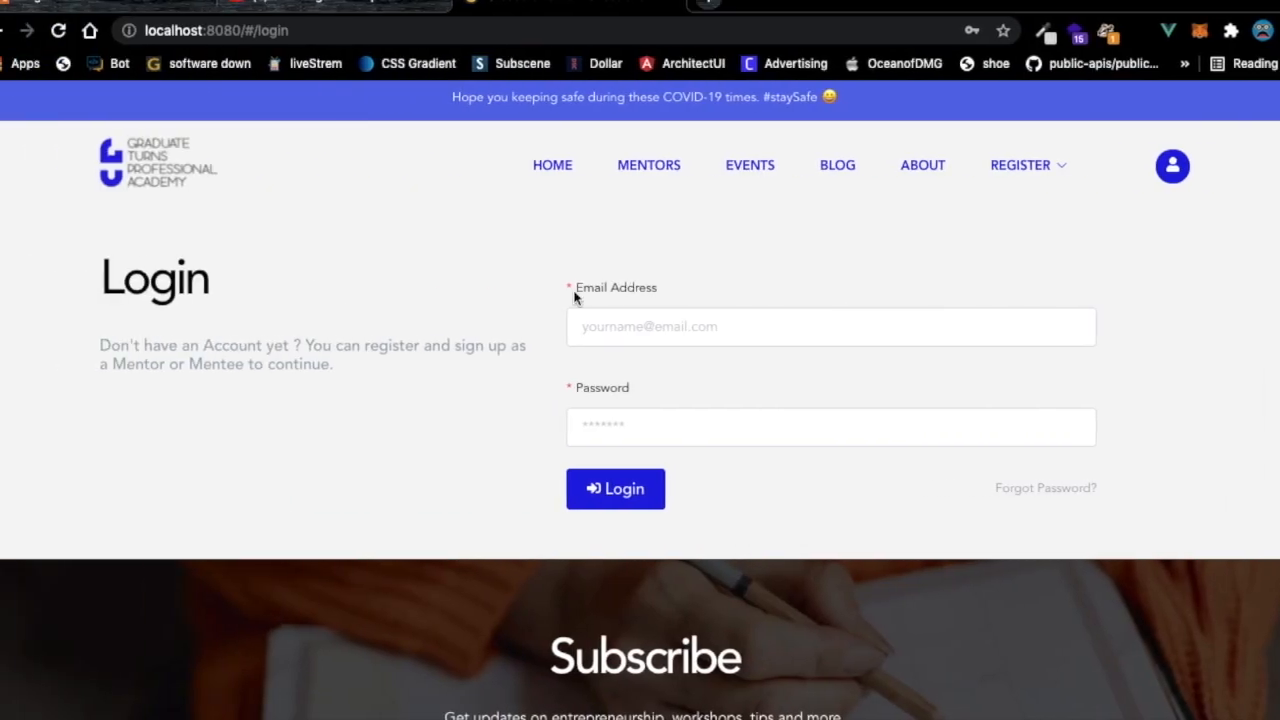
Open Launchpad and swipe to its second page of apps.
{"action": "key", "text": "XF86KbdBrightnessDown"}
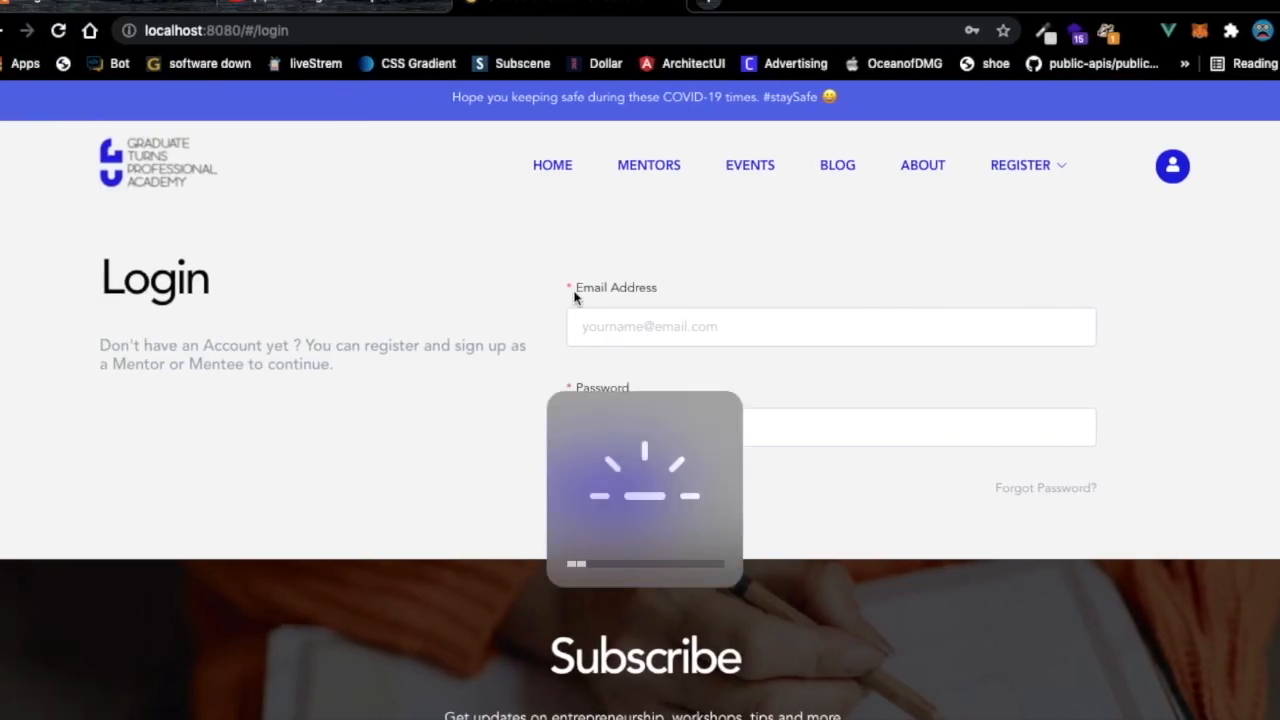
{"action": "key", "text": "F4"}
{"action": "left_click_drag", "start_coordinate": [698, 369], "coordinate": [274, 361]}
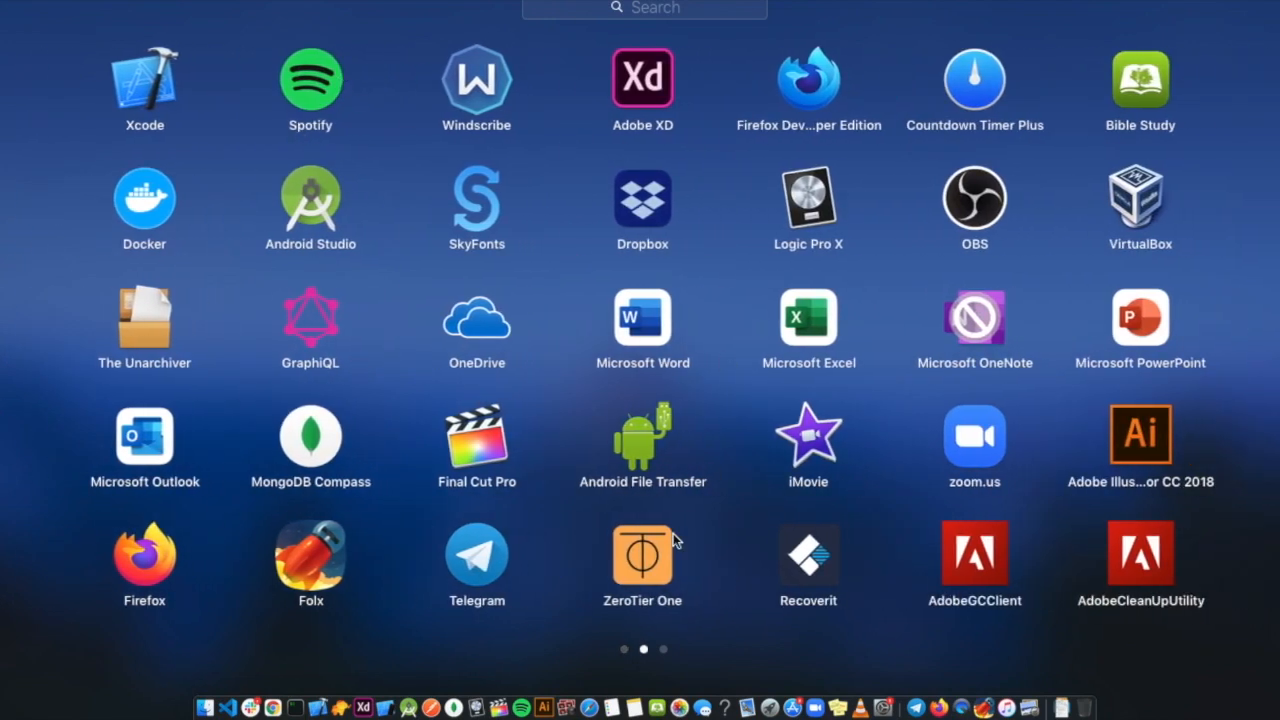
Launch Countdown Timer Plus from a Launchpad search and add a new timer.
{"action": "left_click", "coordinate": [595, 12]}
{"action": "type", "text": "tim"}
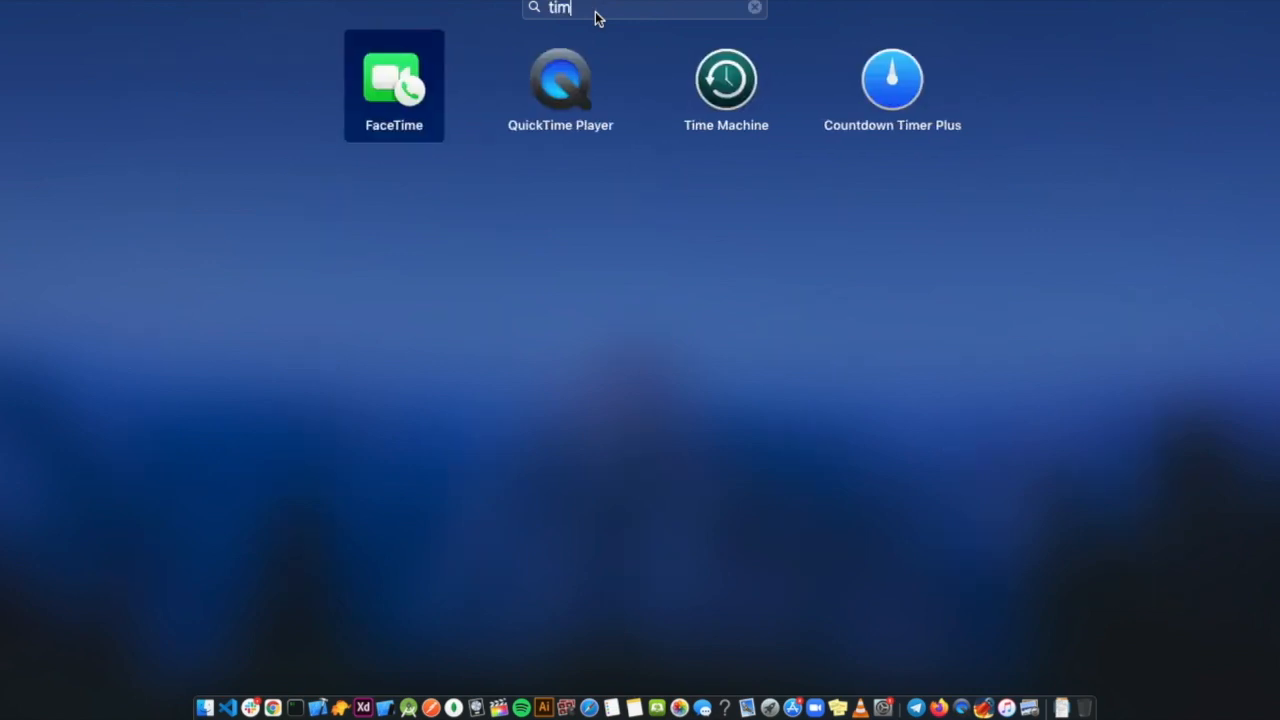
{"action": "left_click", "coordinate": [877, 92]}
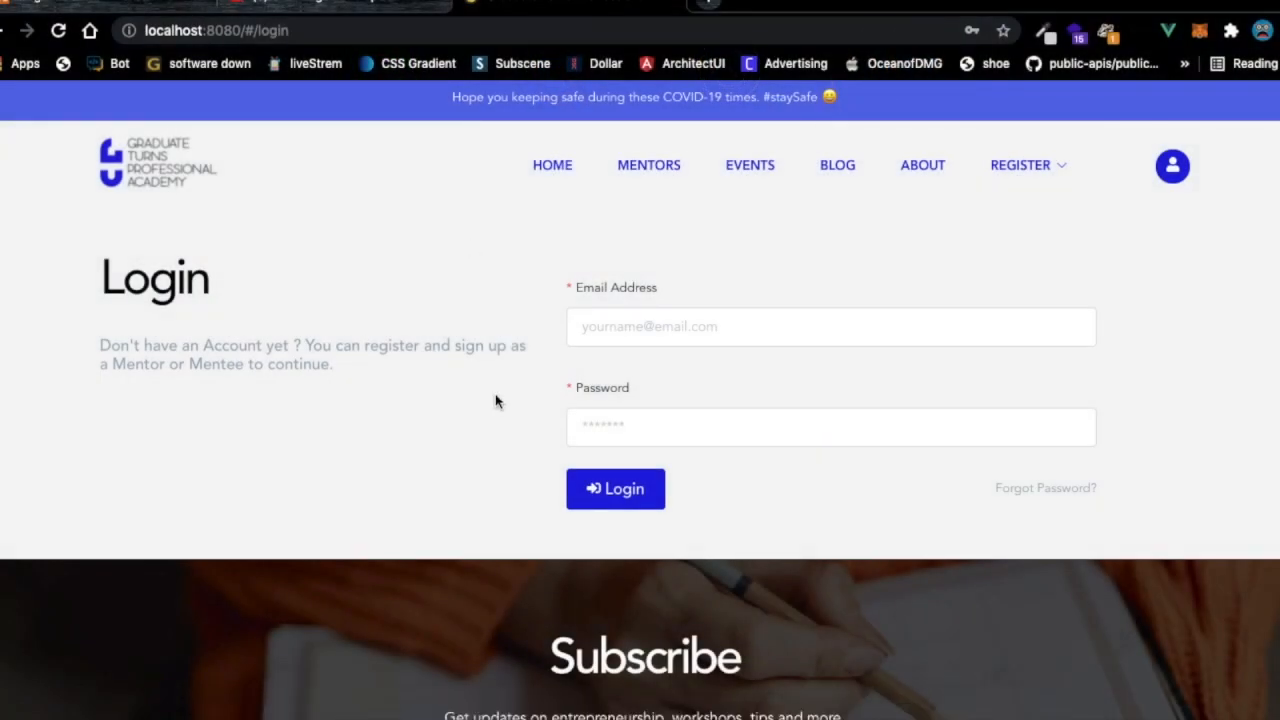
{"action": "left_click", "coordinate": [223, 420]}
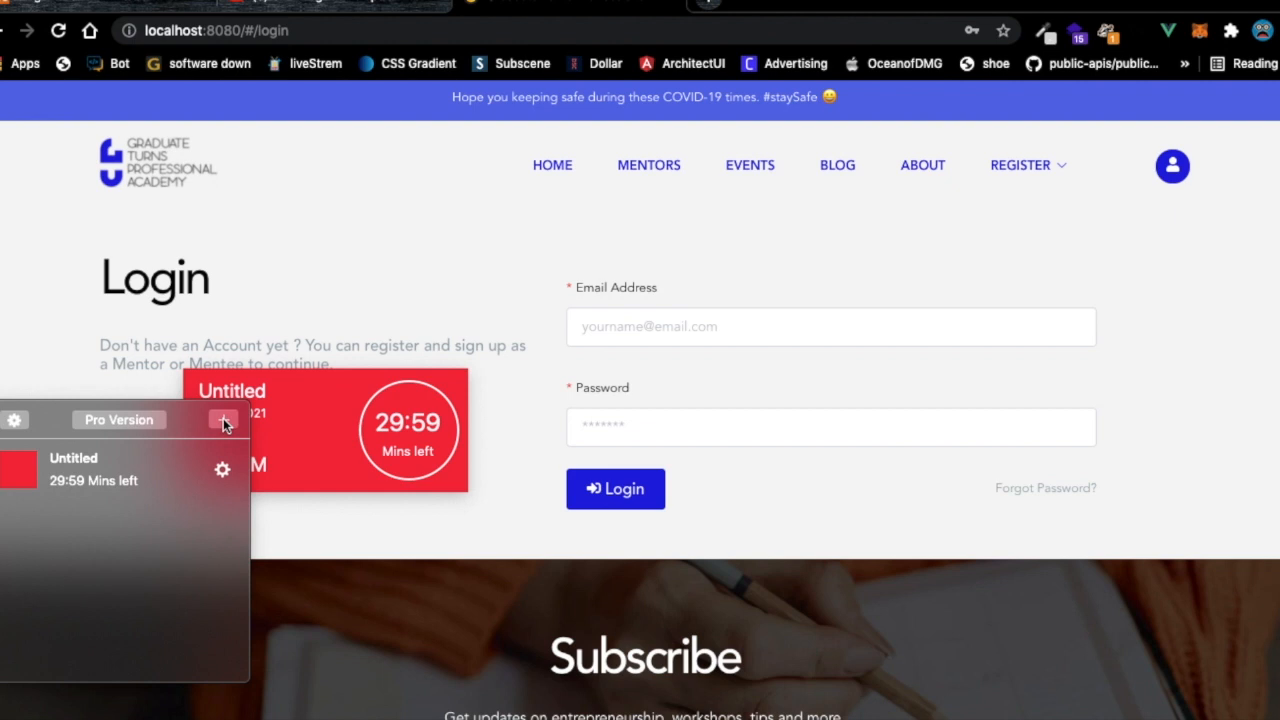
{"action": "left_click_drag", "start_coordinate": [325, 401], "coordinate": [367, 399]}
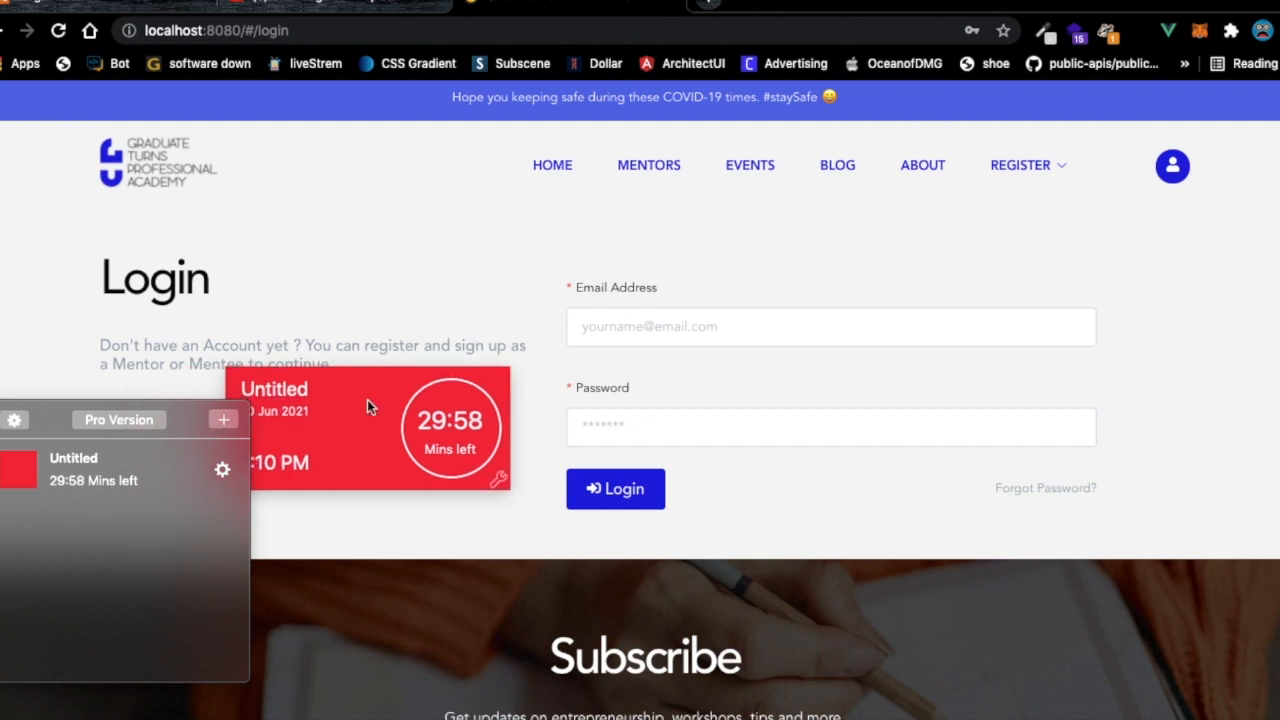
Set the new timer to 20 minutes and move its card to the bottom-left corner.
{"action": "left_click", "coordinate": [456, 421]}
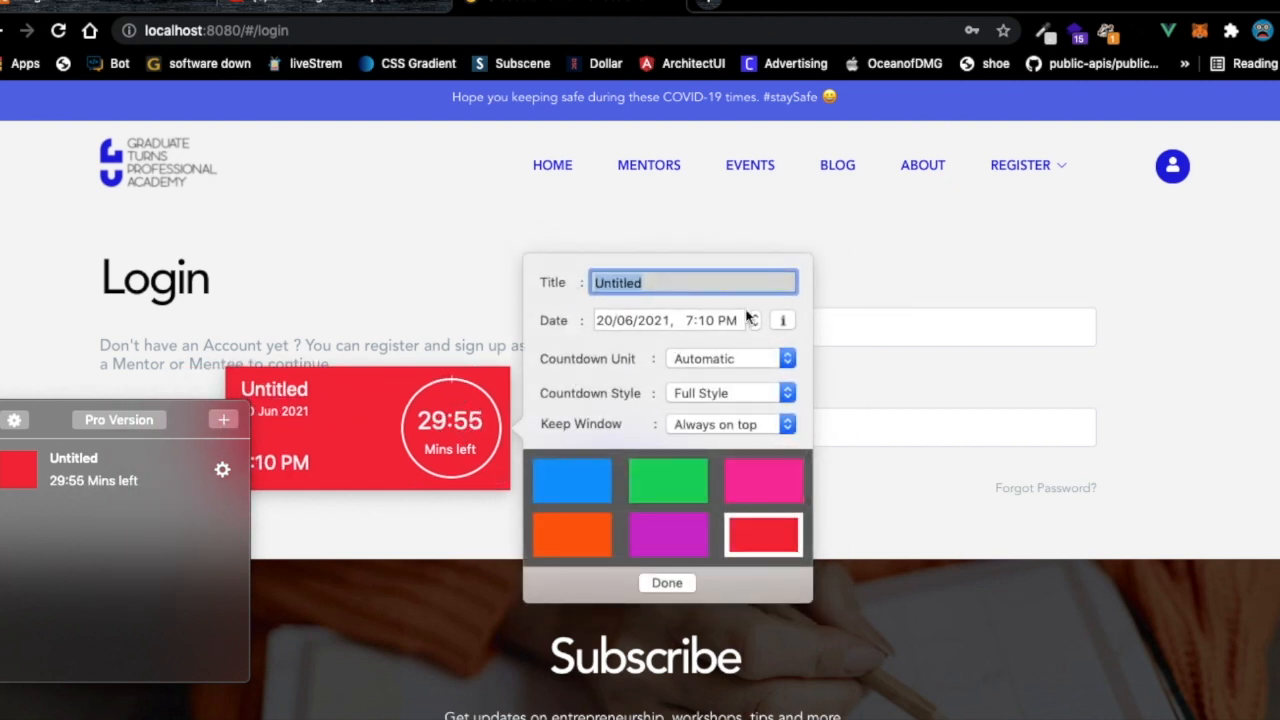
{"action": "left_click", "coordinate": [784, 317]}
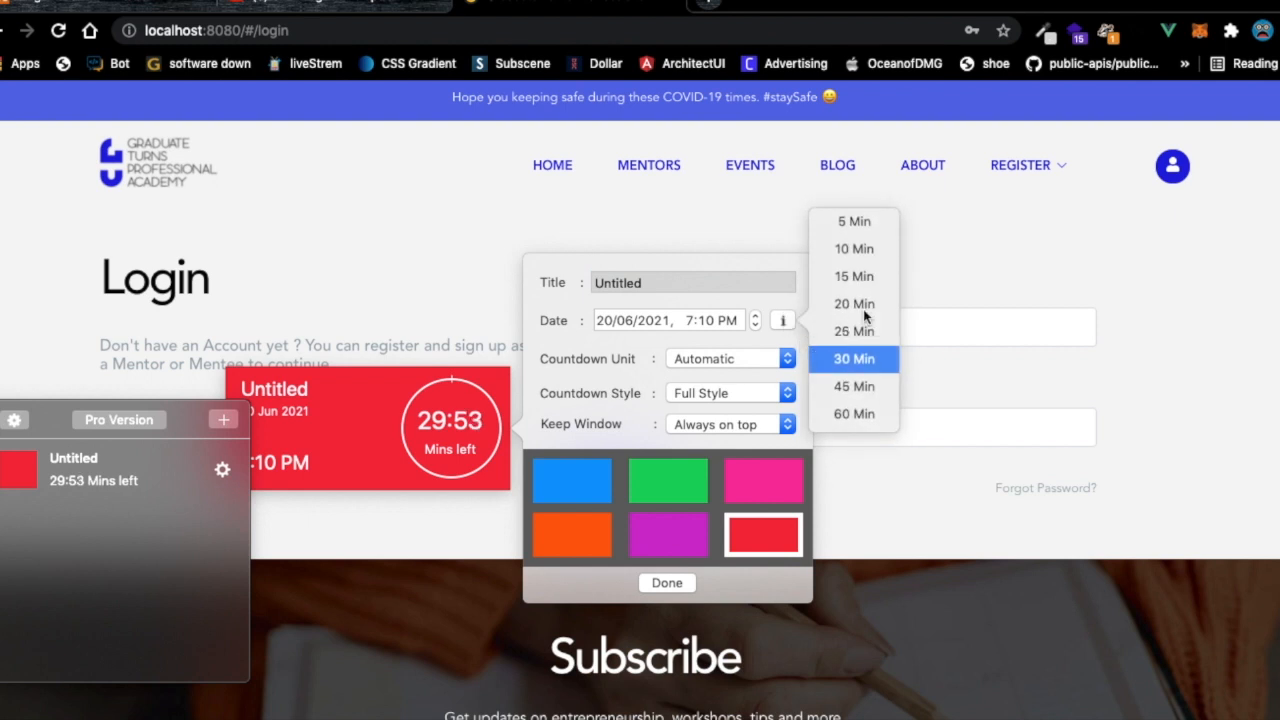
{"action": "left_click", "coordinate": [420, 453]}
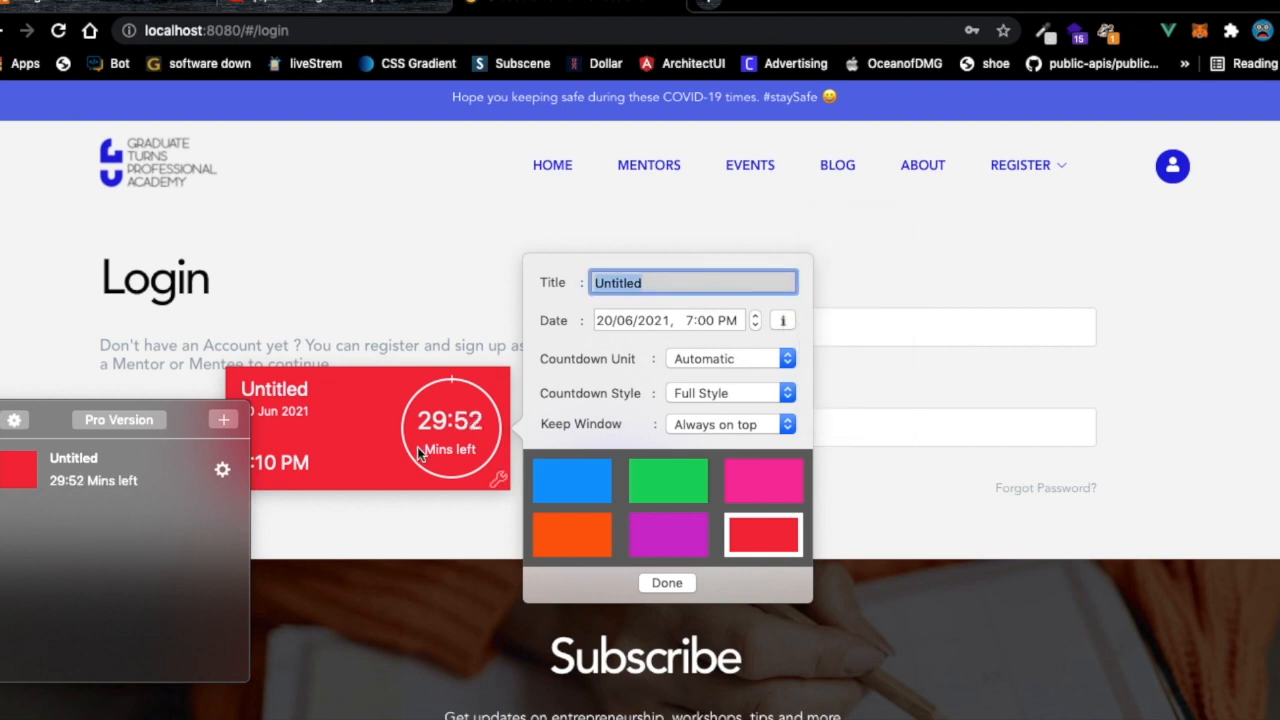
{"action": "left_click", "coordinate": [655, 581]}
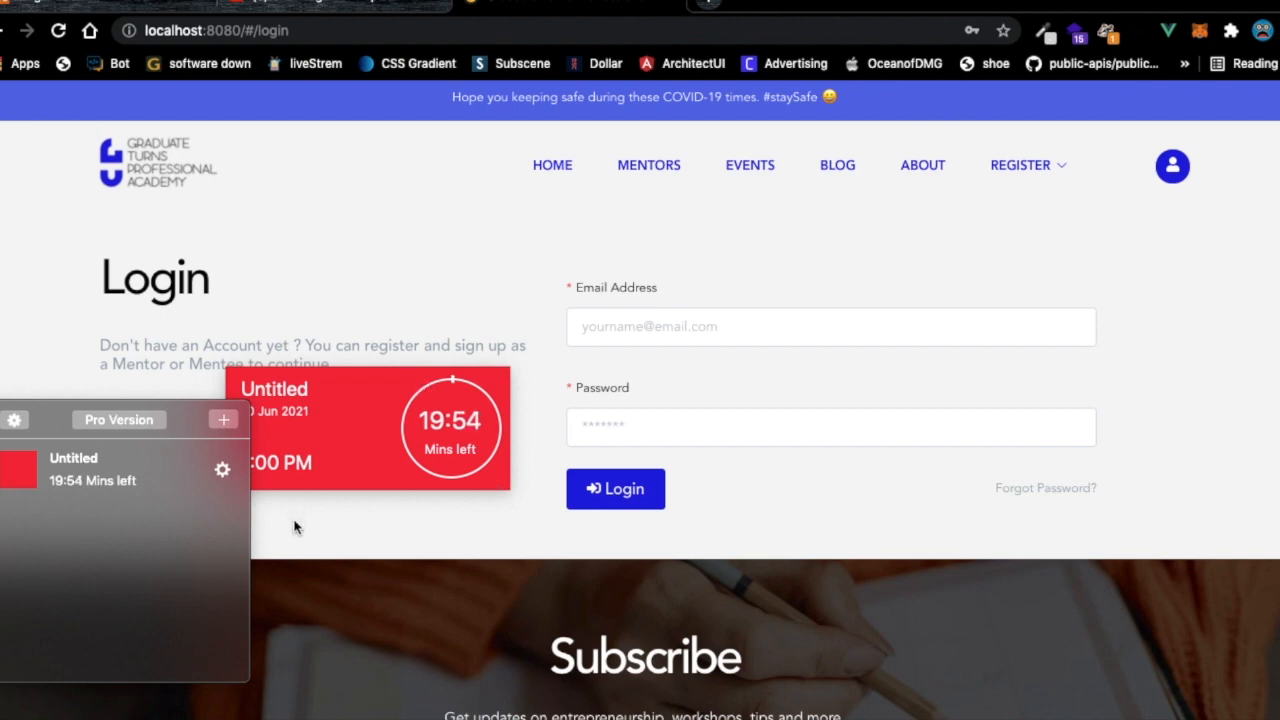
{"action": "left_click", "coordinate": [267, 490]}
{"action": "left_click_drag", "start_coordinate": [358, 391], "coordinate": [126, 606]}
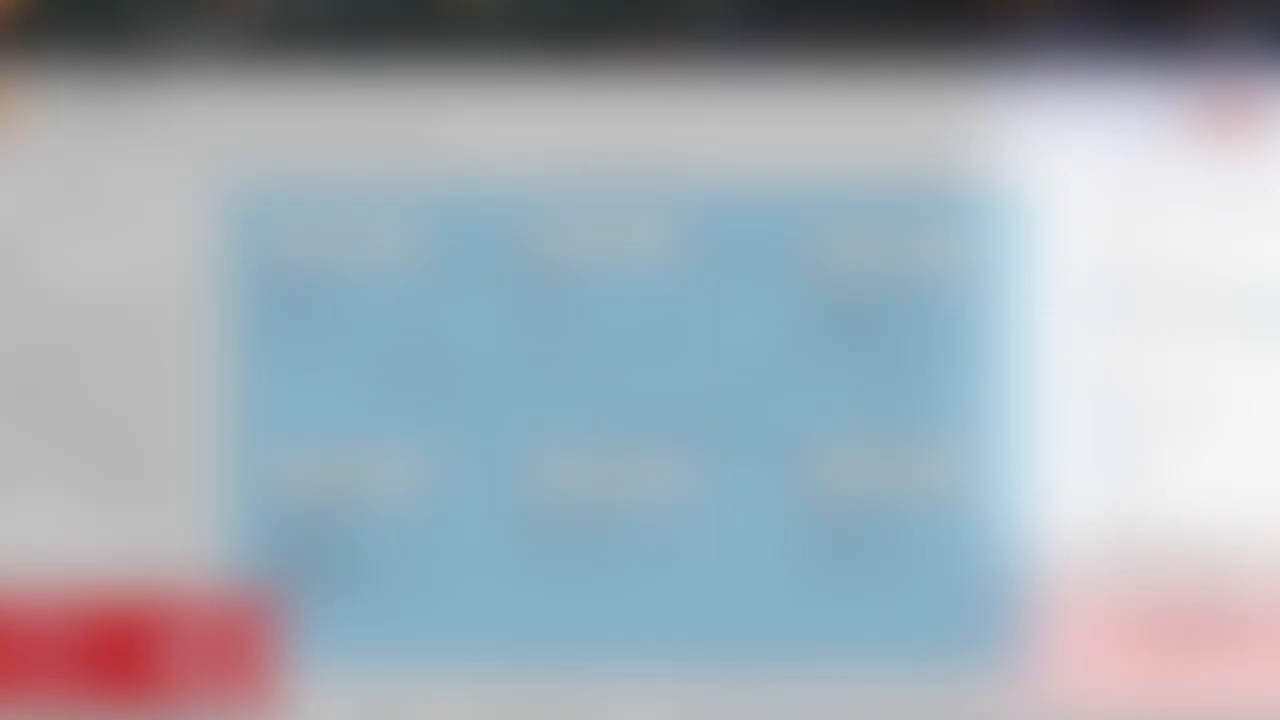
Load canva.com in the browser.
{"action": "type", "text": "canva.com"}
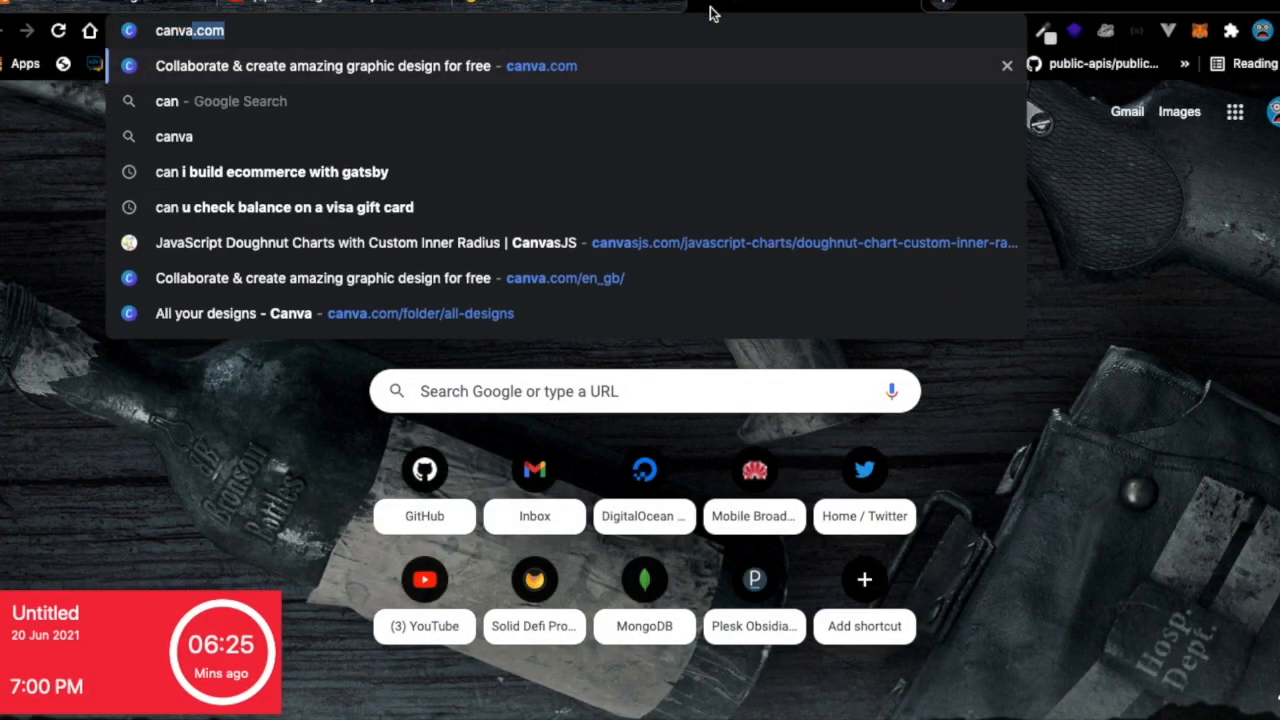
{"action": "key", "text": "Return"}
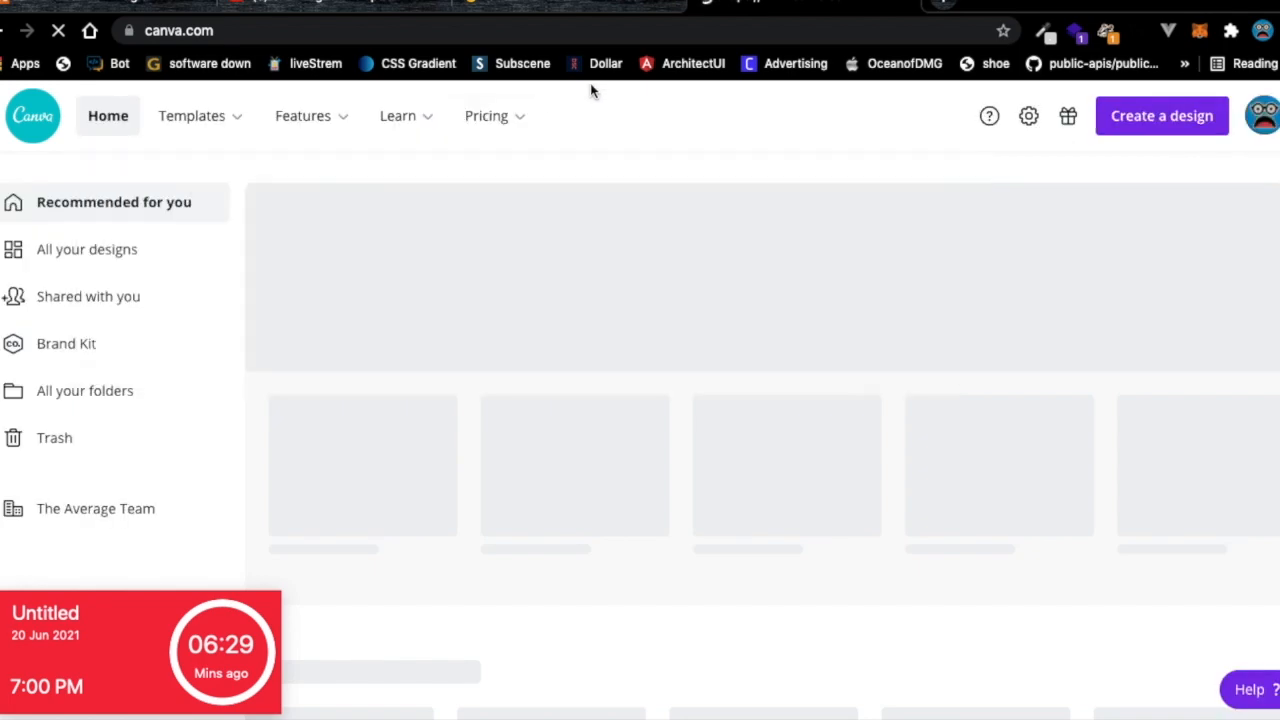
{"action": "mouse_move", "coordinate": [166, 118]}
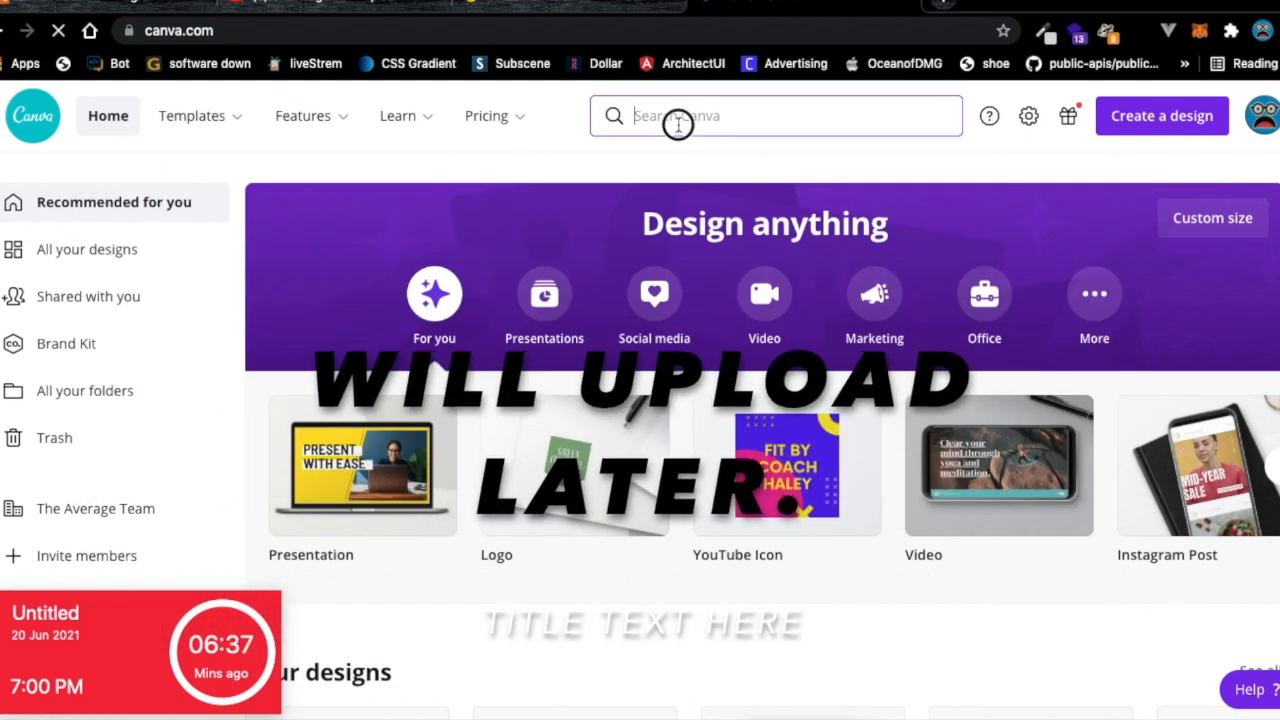
Search Canva for 'logo' and choose the Church Logo suggestion.
{"action": "left_click", "coordinate": [678, 118]}
{"action": "type", "text": "logi"}
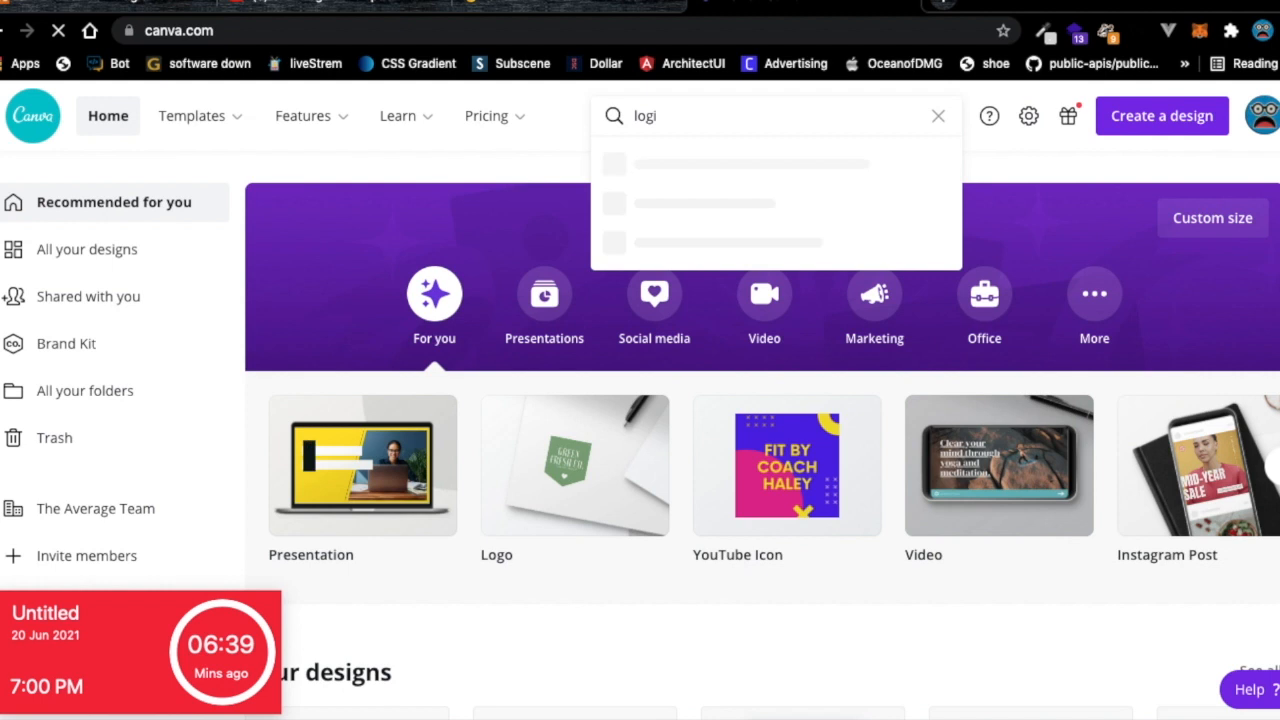
{"action": "key", "text": "BackSpace"}
{"action": "type", "text": "o"}
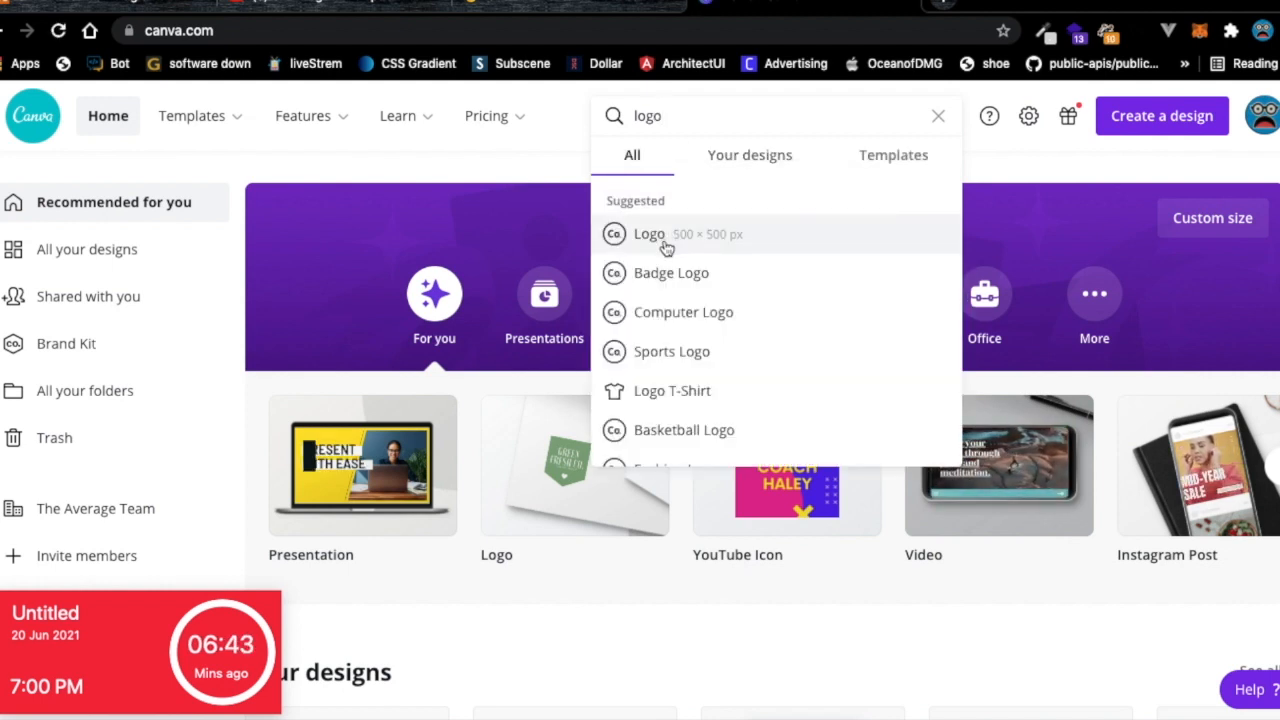
{"action": "scroll", "coordinate": [690, 293], "scroll_direction": "down", "scroll_amount": 3}
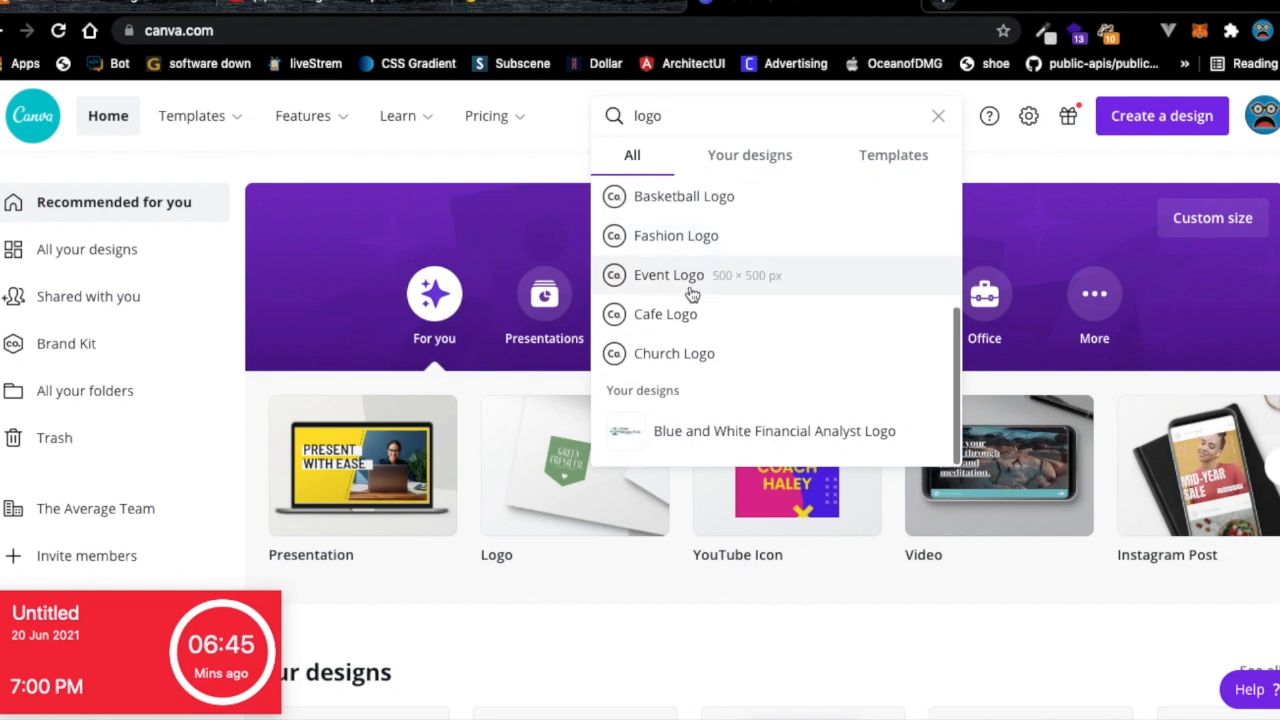
{"action": "left_click", "coordinate": [663, 366]}
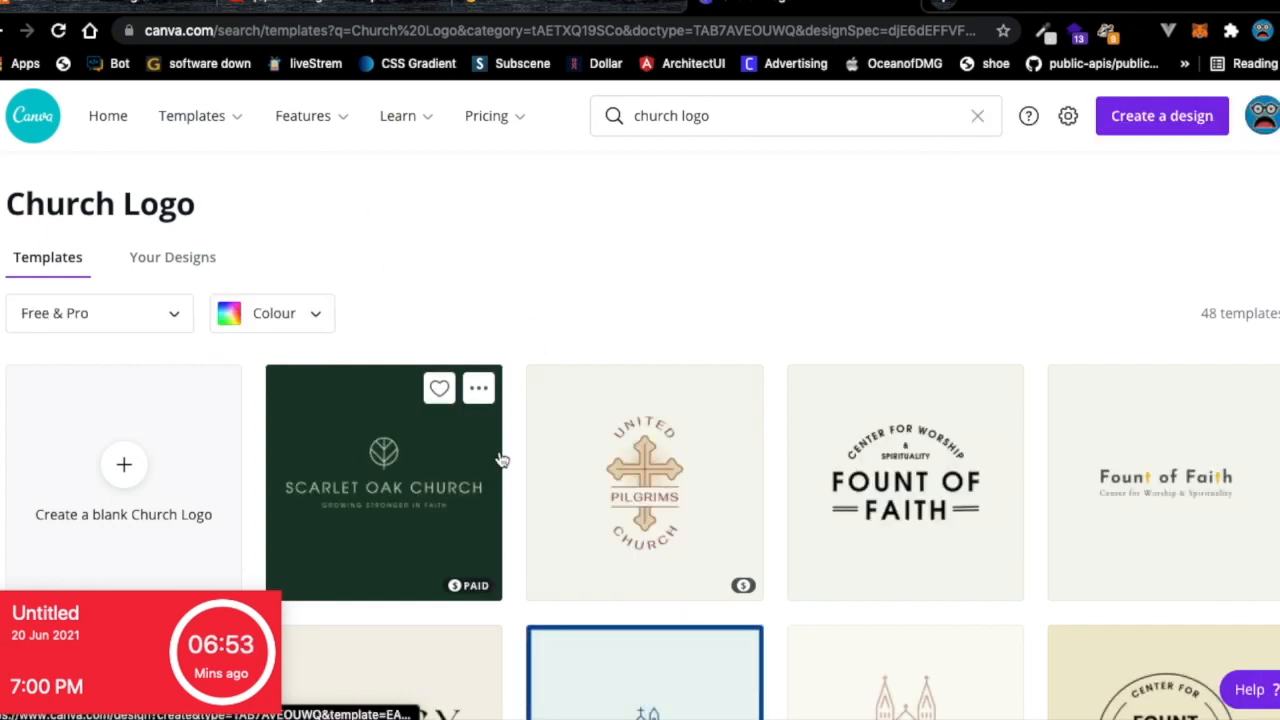
Scroll through the Church Logo template results.
{"action": "scroll", "coordinate": [490, 492], "scroll_direction": "down", "scroll_amount": 2}
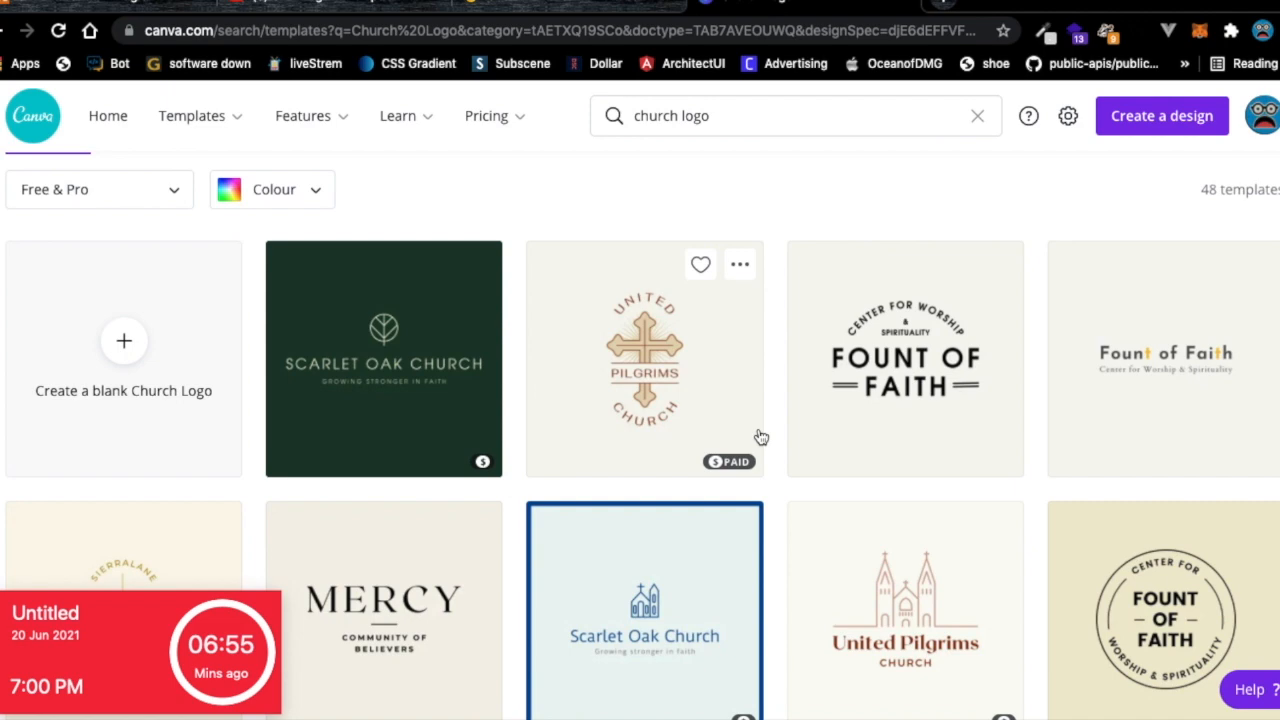
{"action": "scroll", "coordinate": [865, 390], "scroll_direction": "down", "scroll_amount": 1}
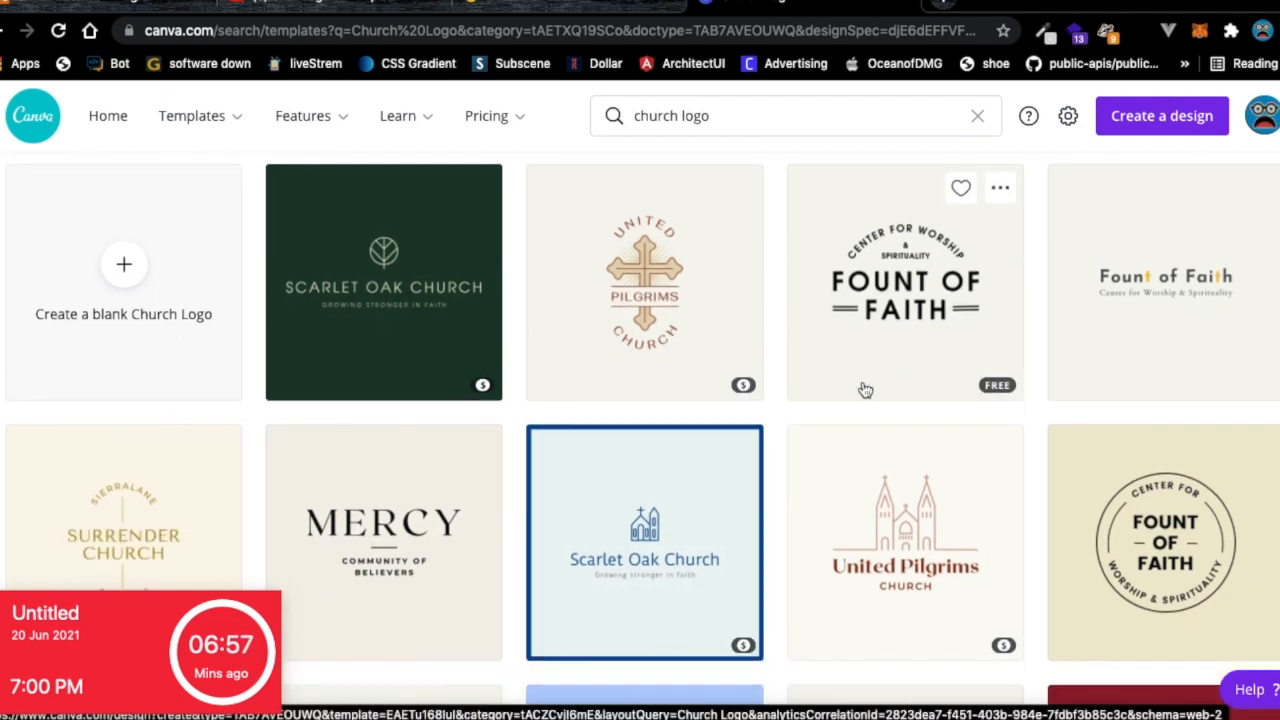
{"action": "scroll", "coordinate": [865, 390], "scroll_direction": "down", "scroll_amount": 1}
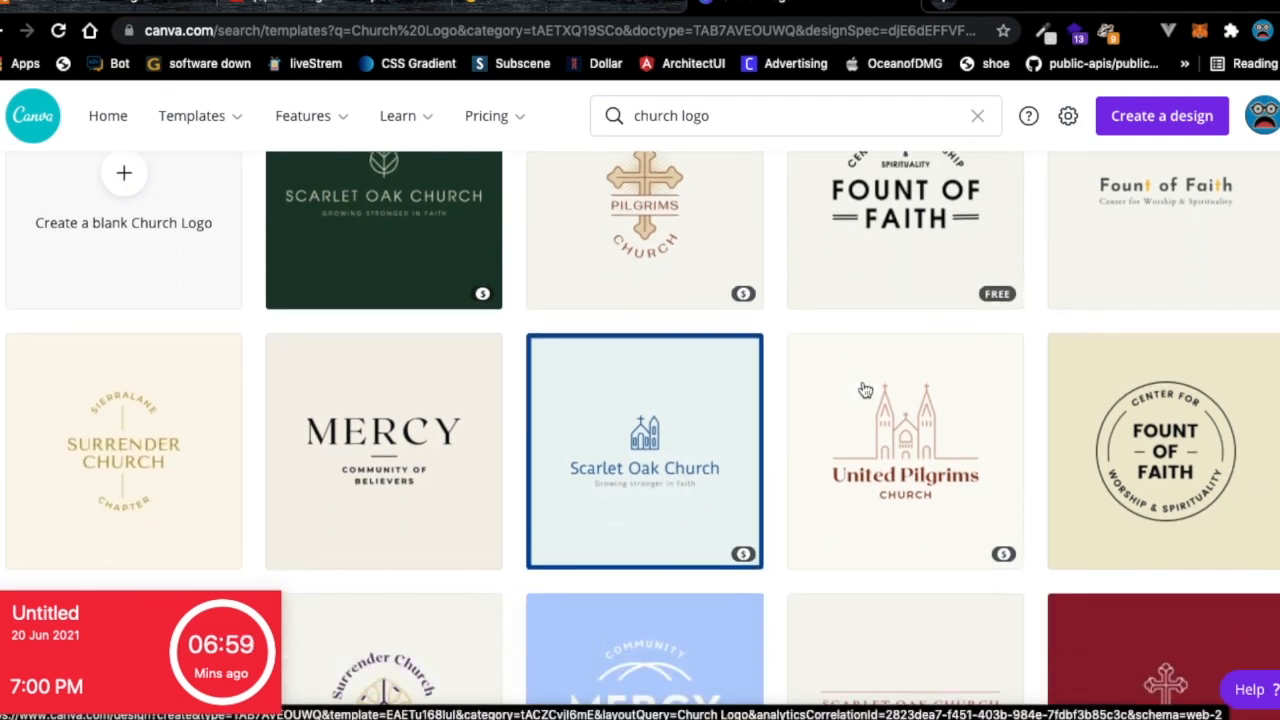
{"action": "scroll", "coordinate": [865, 390], "scroll_direction": "down", "scroll_amount": 5}
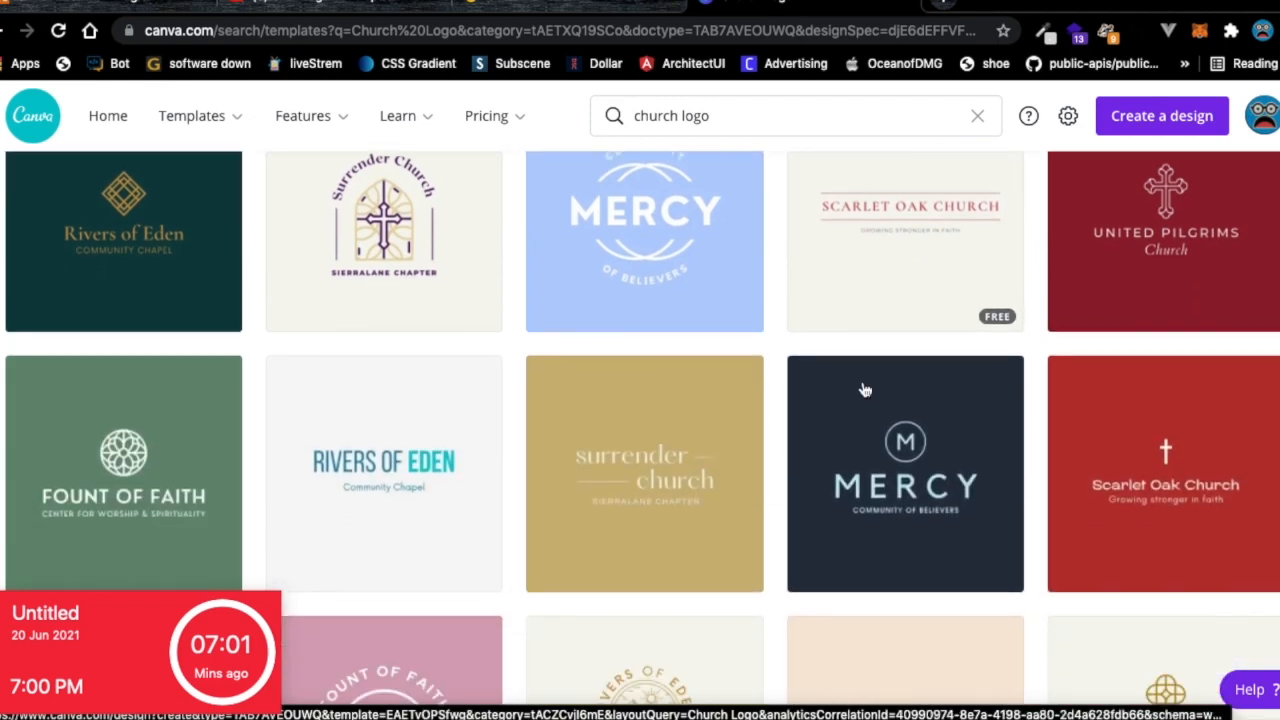
{"action": "scroll", "coordinate": [865, 390], "scroll_direction": "down", "scroll_amount": 3}
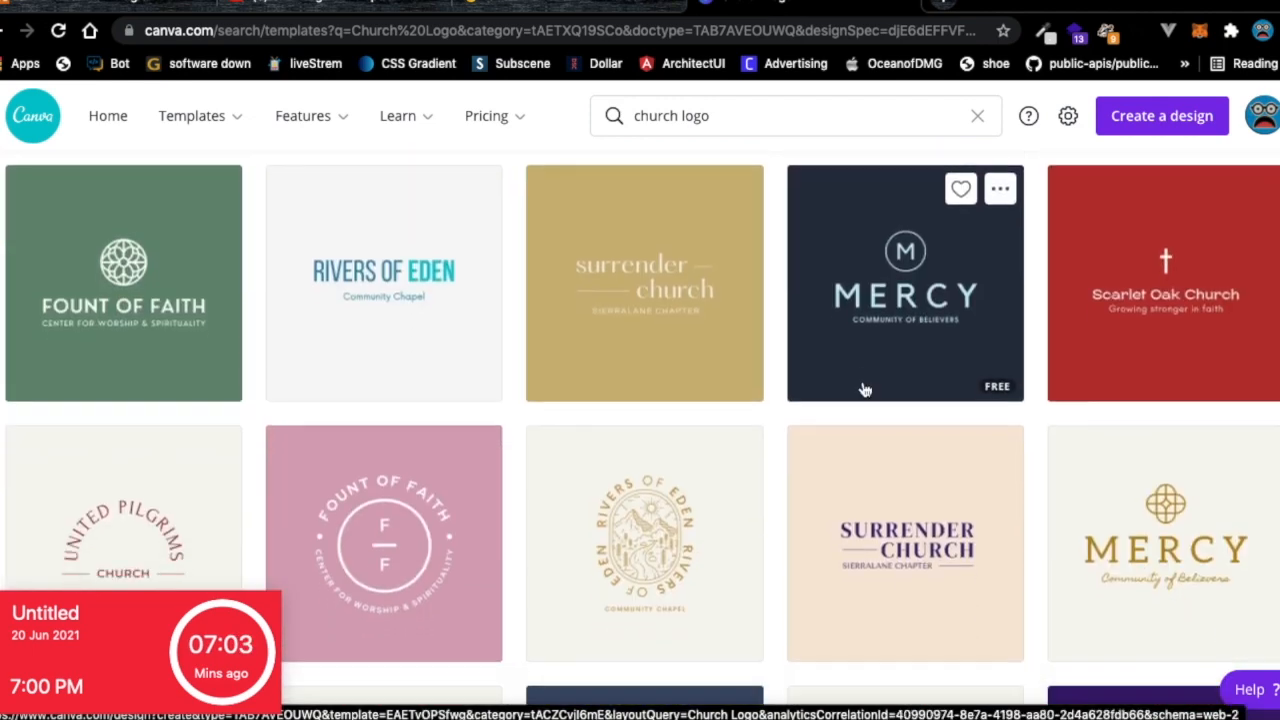
{"action": "scroll", "coordinate": [865, 390], "scroll_direction": "up", "scroll_amount": 2}
{"action": "scroll", "coordinate": [865, 390], "scroll_direction": "down", "scroll_amount": 4}
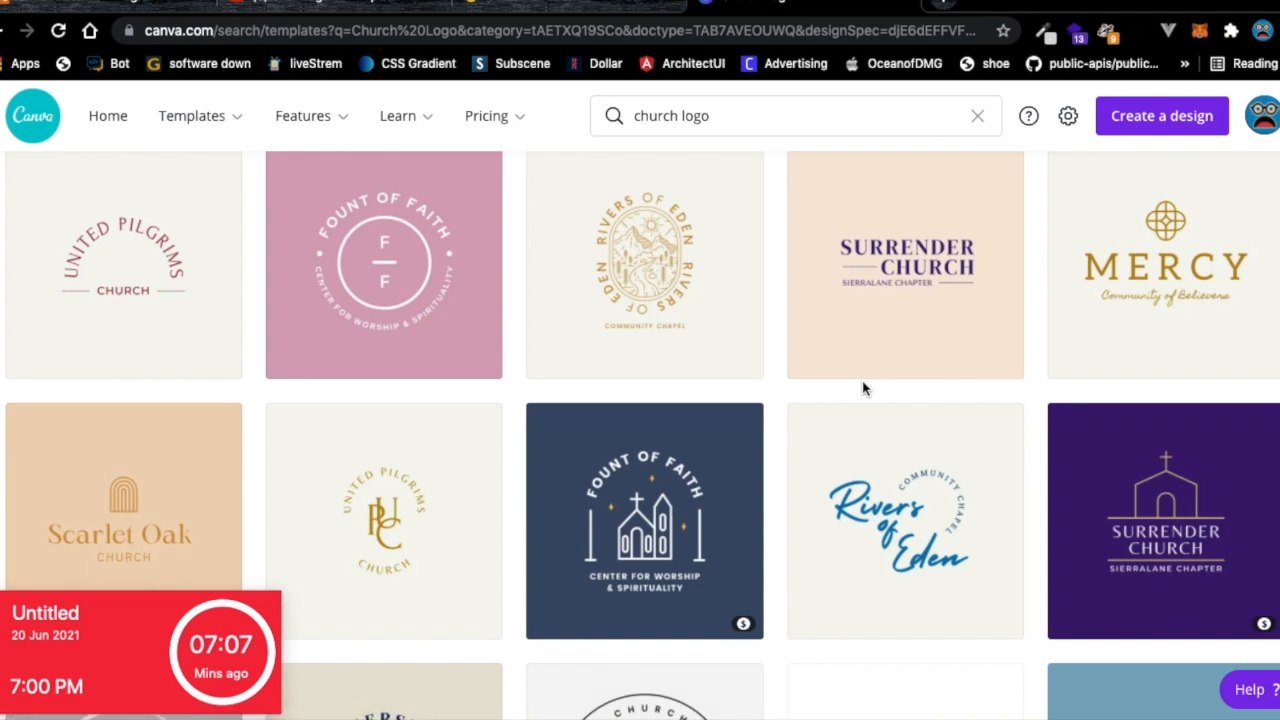
{"action": "scroll", "coordinate": [865, 390], "scroll_direction": "down", "scroll_amount": 6}
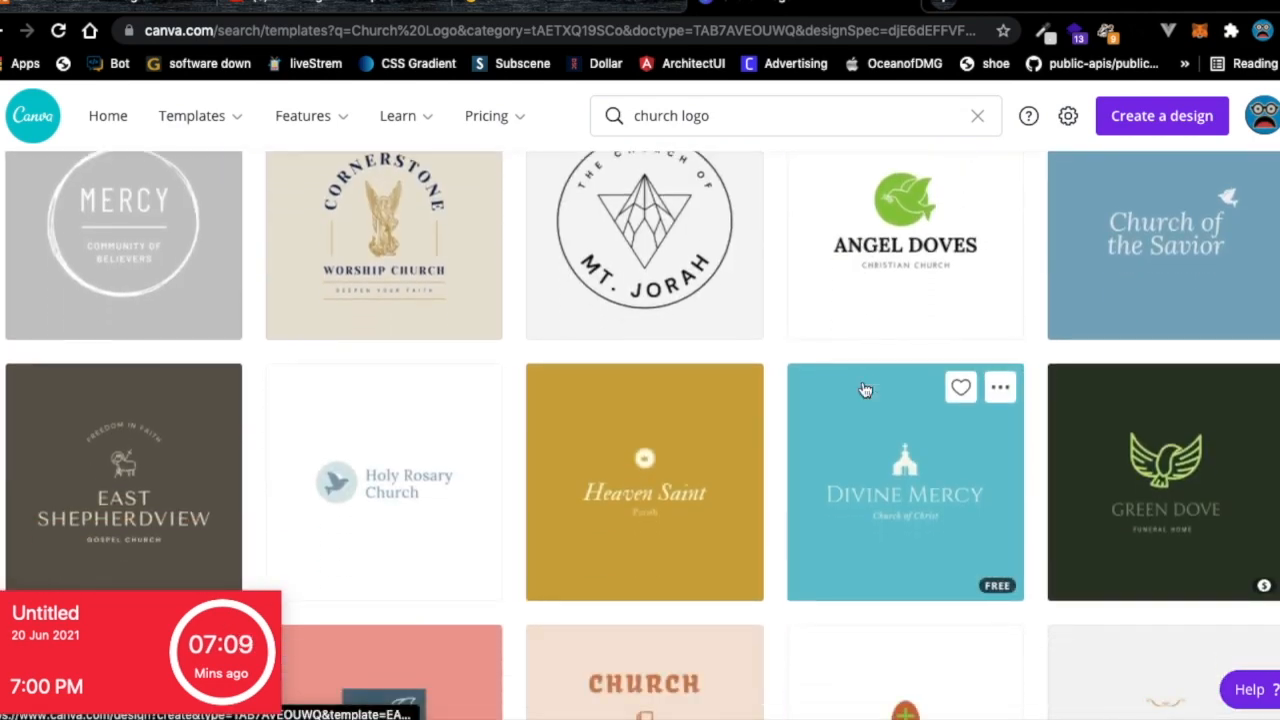
{"action": "scroll", "coordinate": [865, 390], "scroll_direction": "down", "scroll_amount": 1}
{"action": "scroll", "coordinate": [865, 390], "scroll_direction": "down", "scroll_amount": 3}
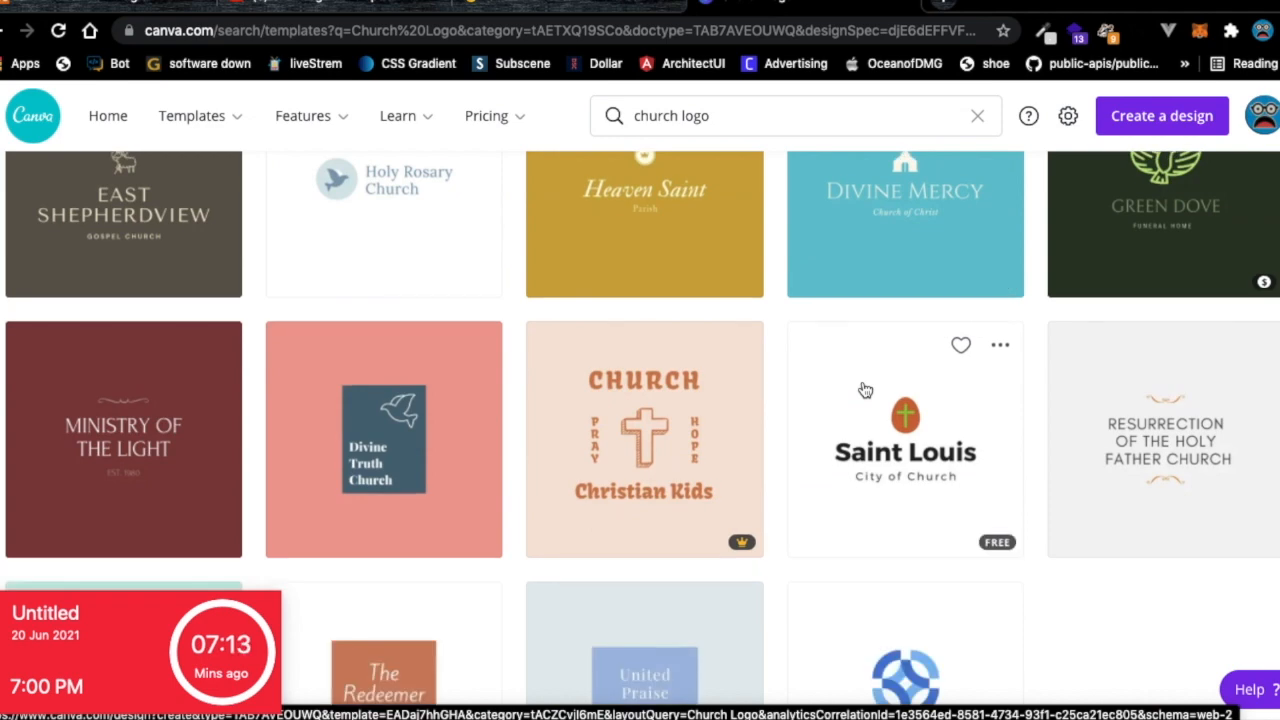
{"action": "scroll", "coordinate": [865, 390], "scroll_direction": "up", "scroll_amount": 10}
Open the Fount of Faith and Scarlet Oak Church templates as new designs.
{"action": "left_click", "coordinate": [1097, 478]}
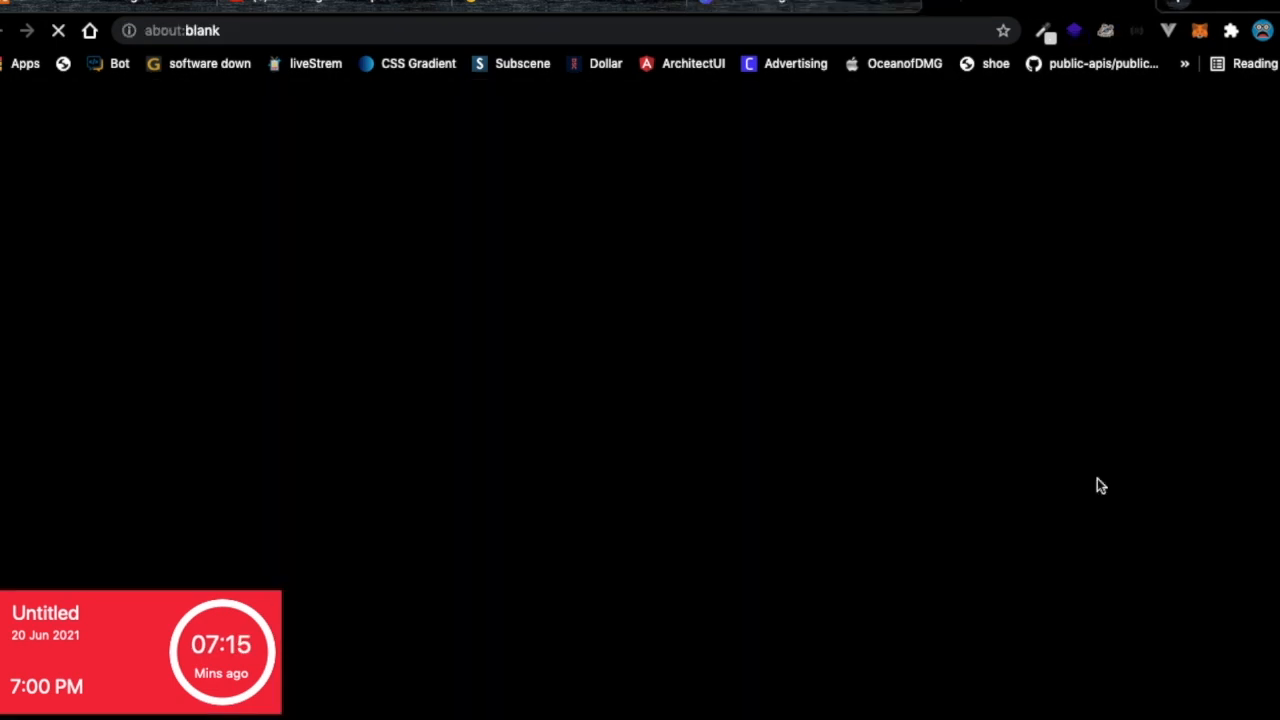
{"action": "left_click", "coordinate": [815, 10]}
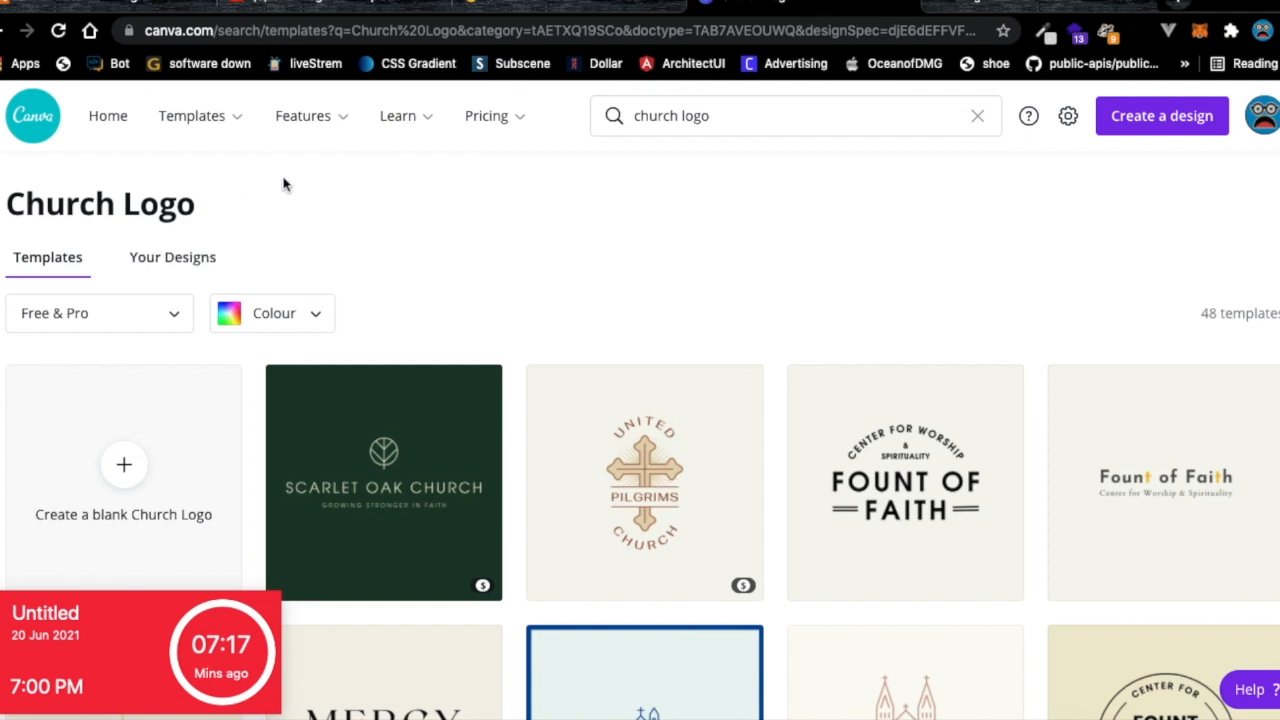
{"action": "left_click", "coordinate": [355, 449]}
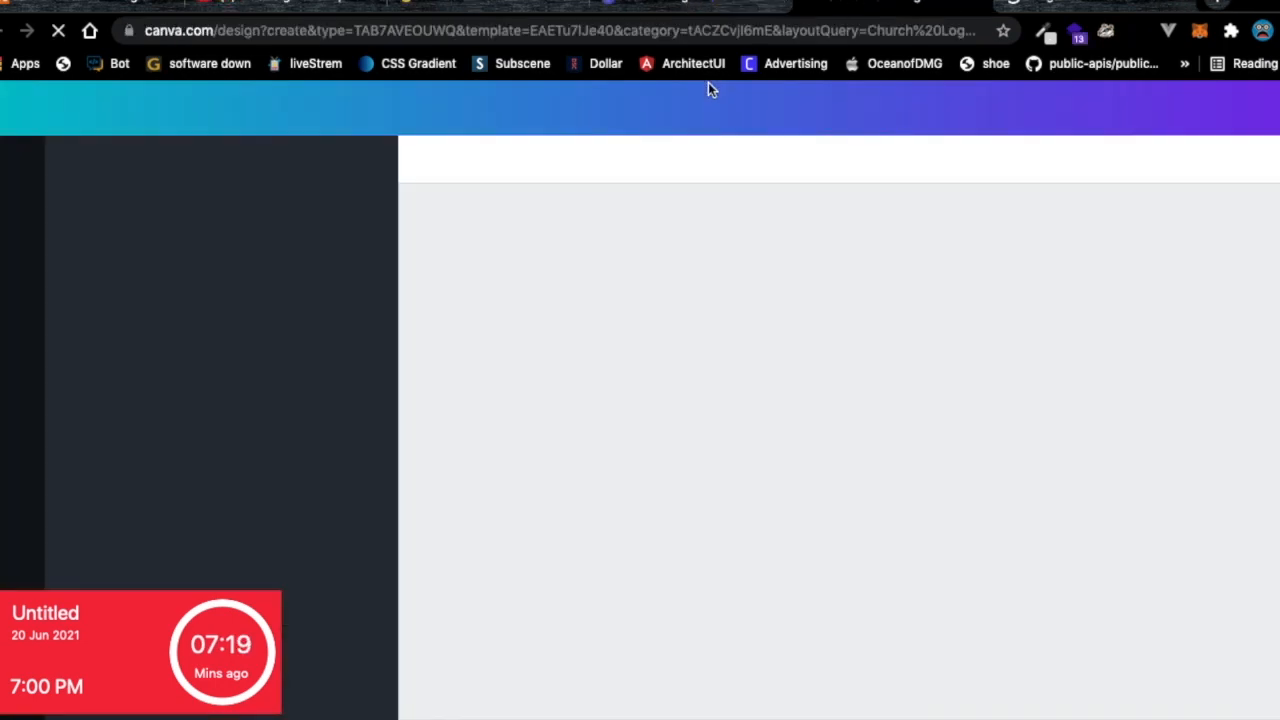
From the Scarlet Oak Church design, start a new custom-size design.
{"action": "left_click", "coordinate": [737, 5]}
{"action": "left_click", "coordinate": [725, 9]}
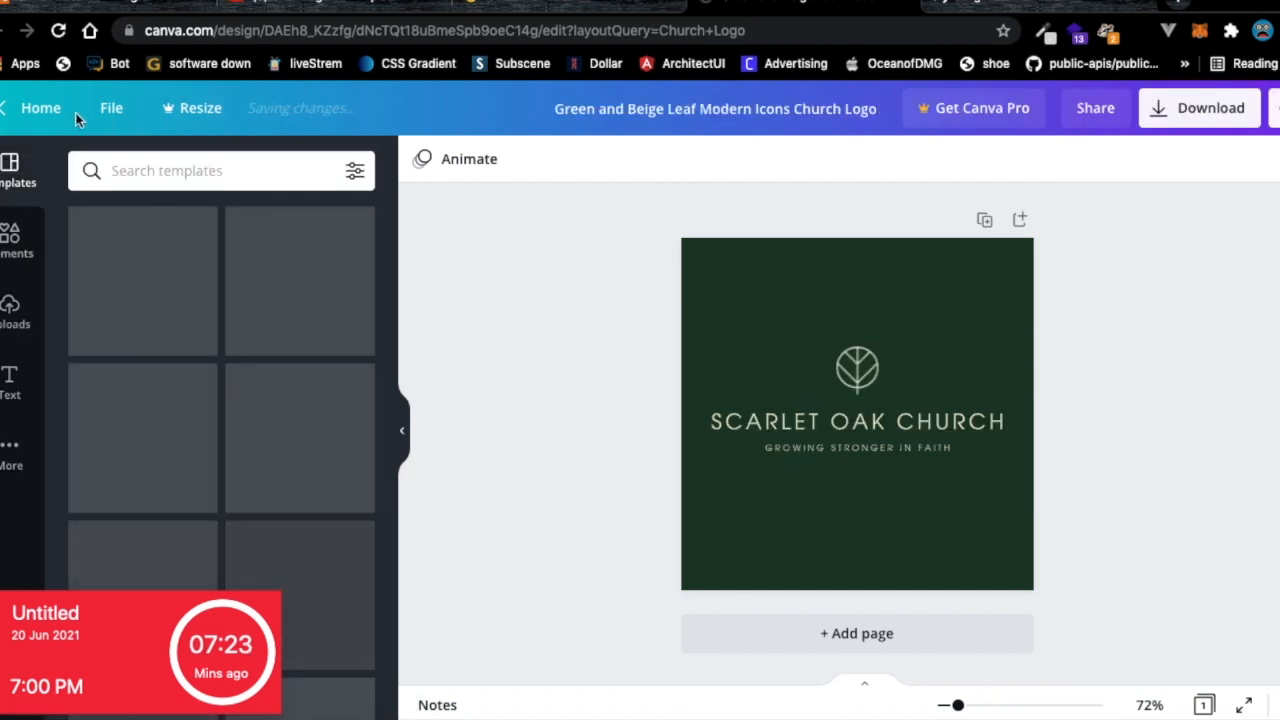
{"action": "left_click", "coordinate": [111, 108]}
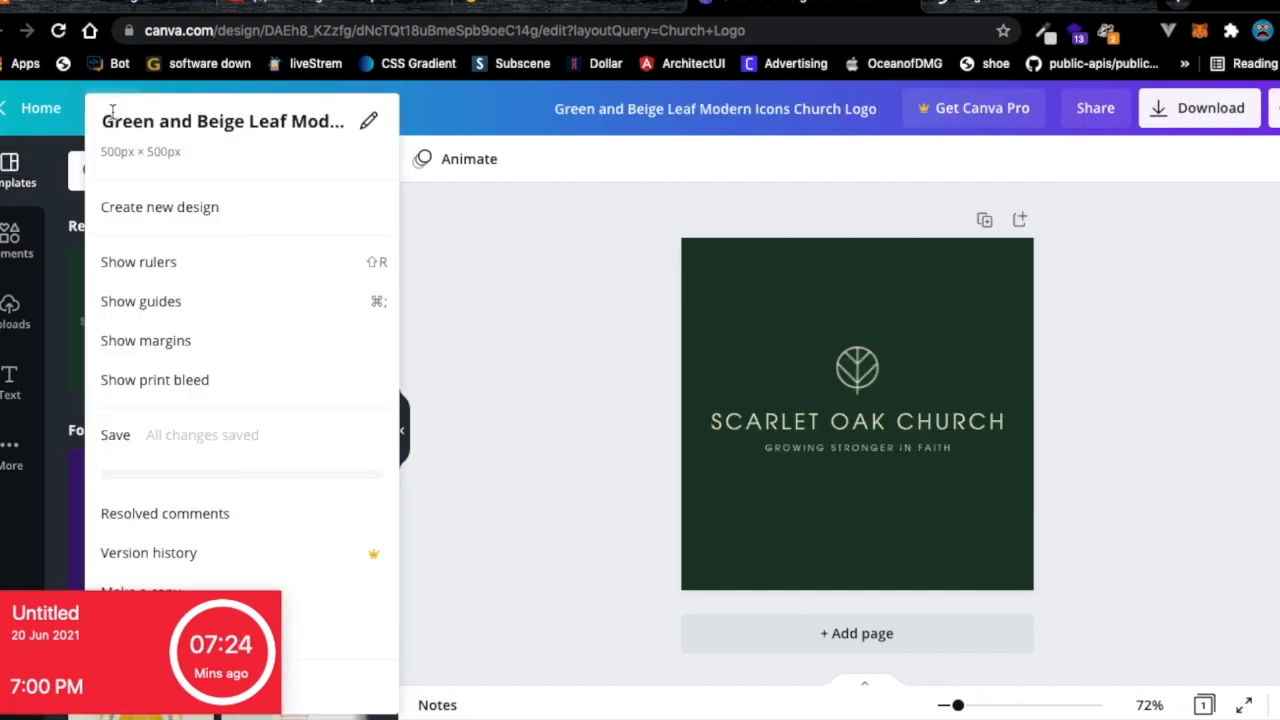
{"action": "left_click", "coordinate": [170, 212]}
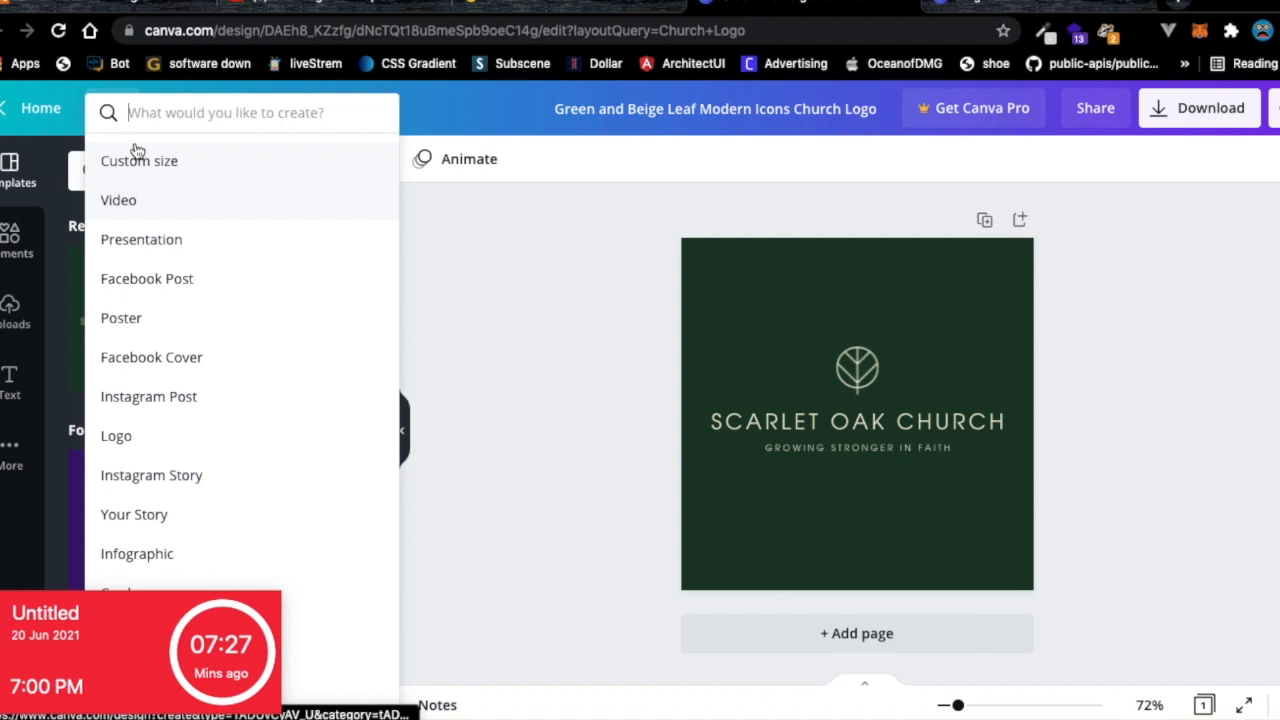
{"action": "left_click", "coordinate": [137, 160]}
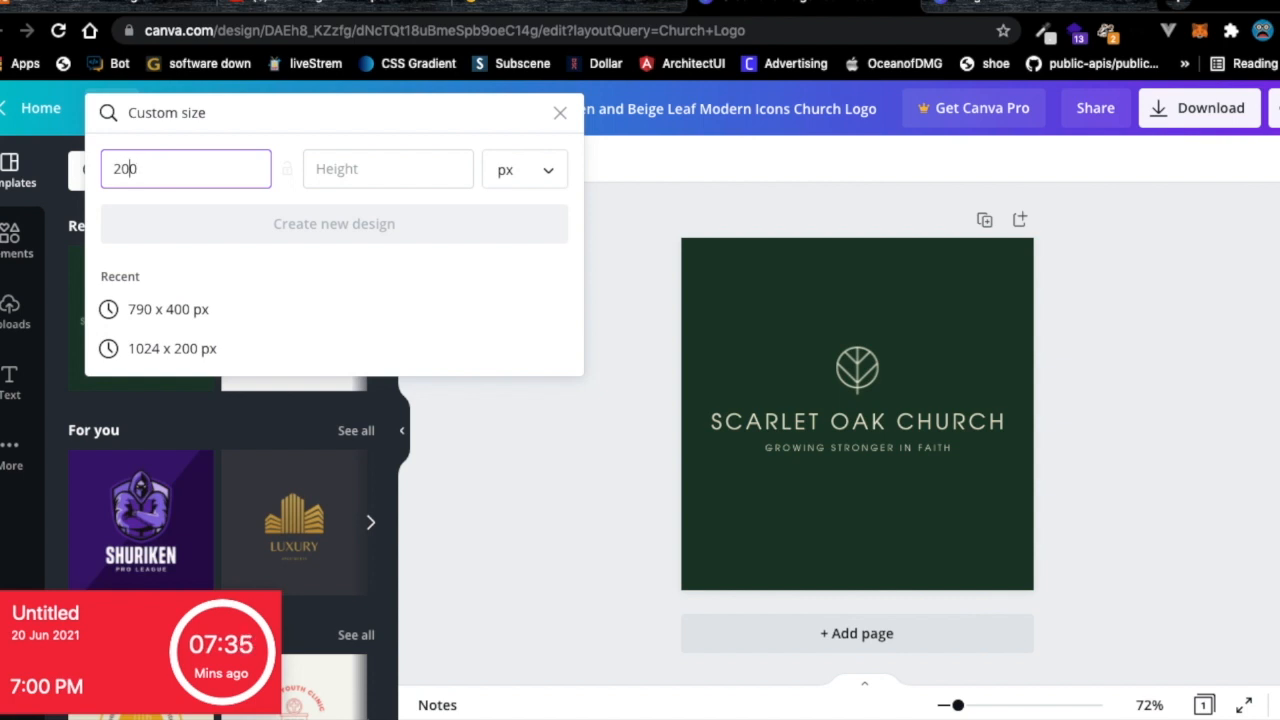
Create a blank 250 × 180 px design.
{"action": "key", "text": "BackSpace"}
{"action": "type", "text": "5"}
{"action": "left_click", "coordinate": [349, 165]}
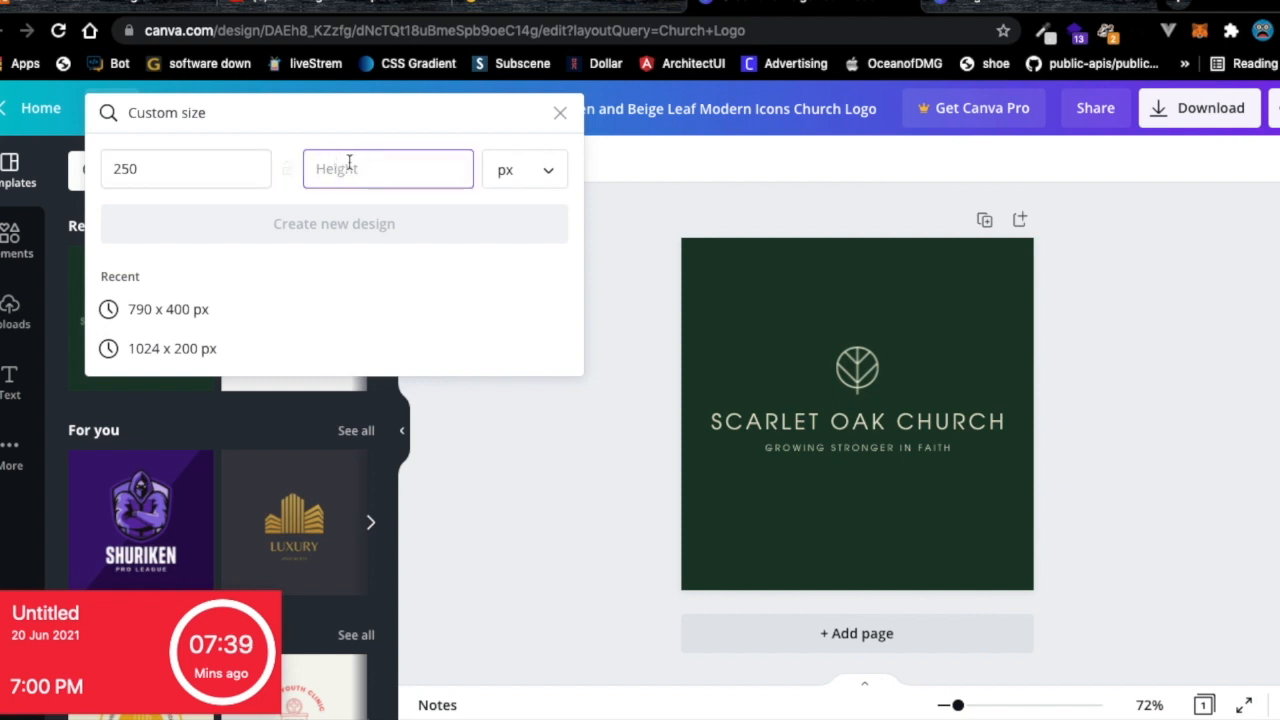
{"action": "type", "text": "1"}
{"action": "type", "text": "80"}
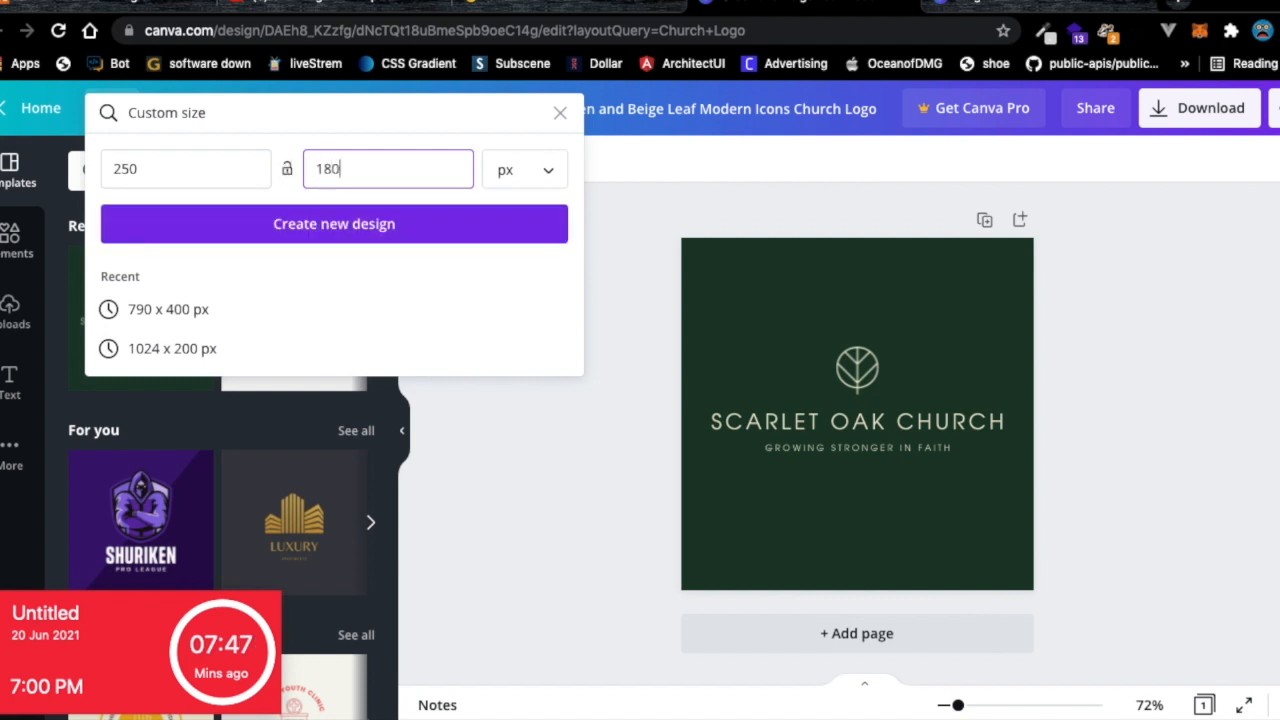
{"action": "left_click", "coordinate": [360, 237]}
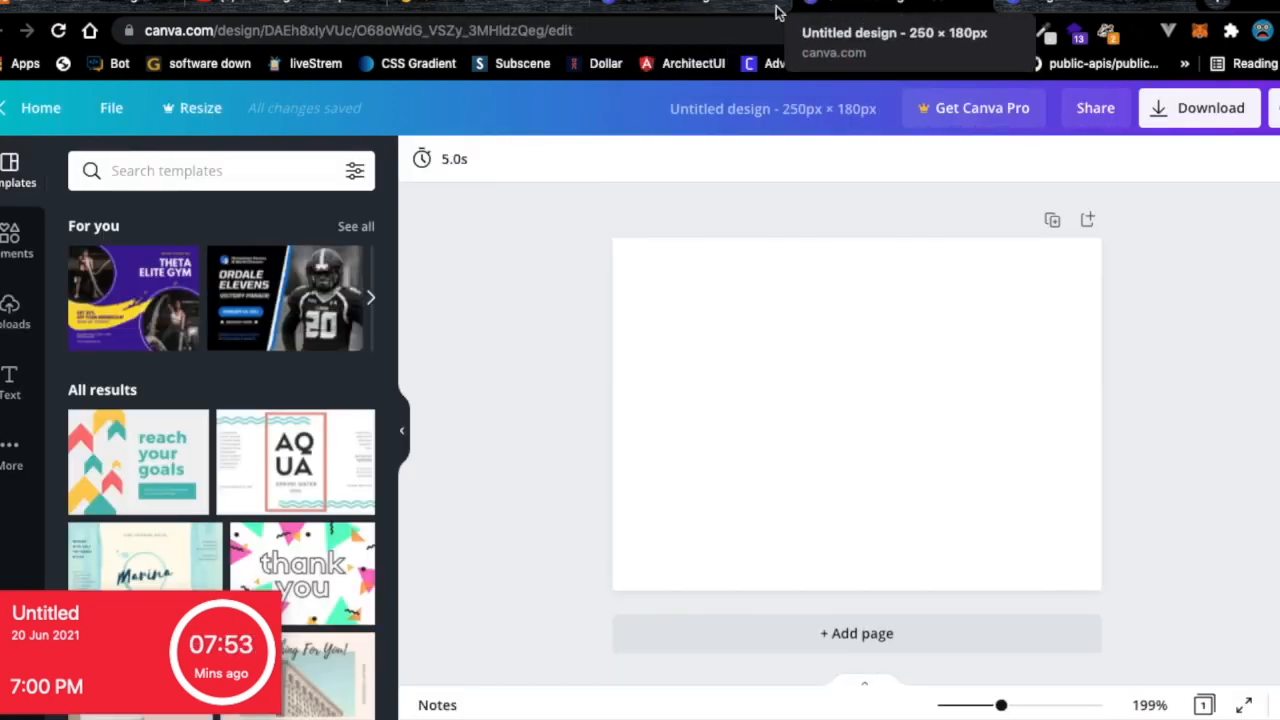
Change the custom size to 200 × 150 px and create that design.
{"action": "left_click", "coordinate": [720, 8]}
{"action": "left_click", "coordinate": [345, 168]}
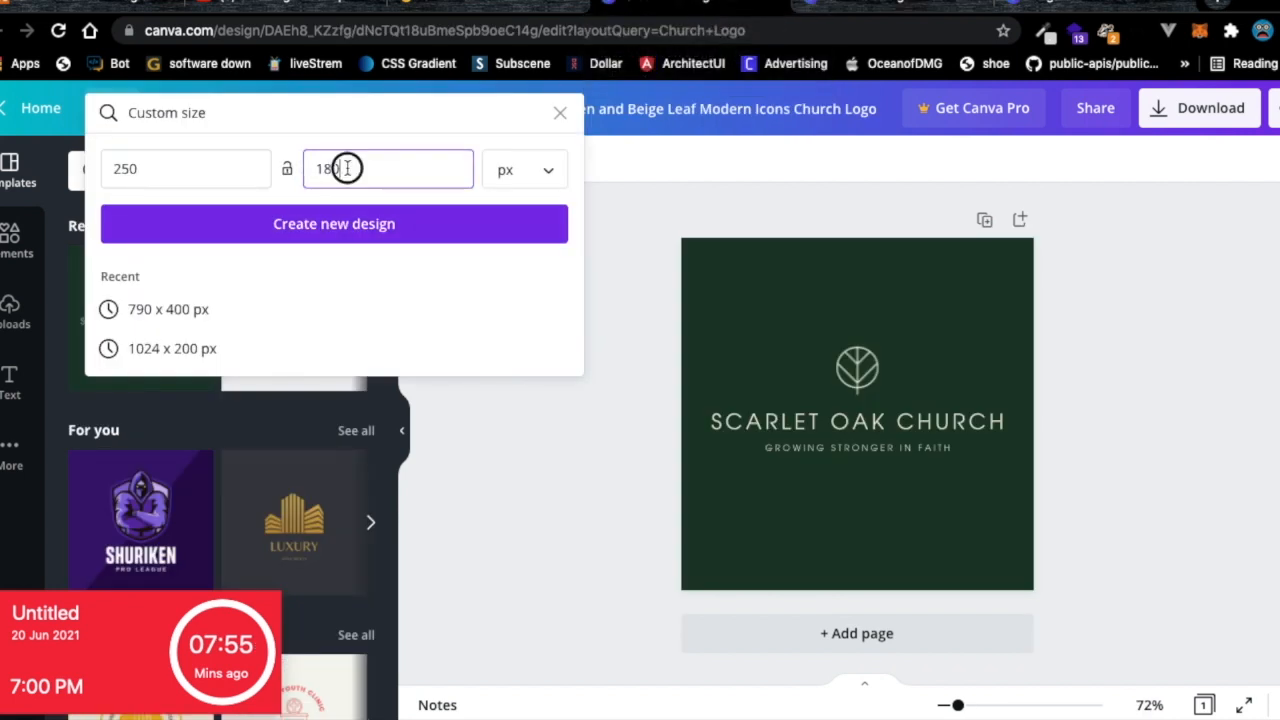
{"action": "key", "text": "BackSpace"}
{"action": "key", "text": "BackSpace"}
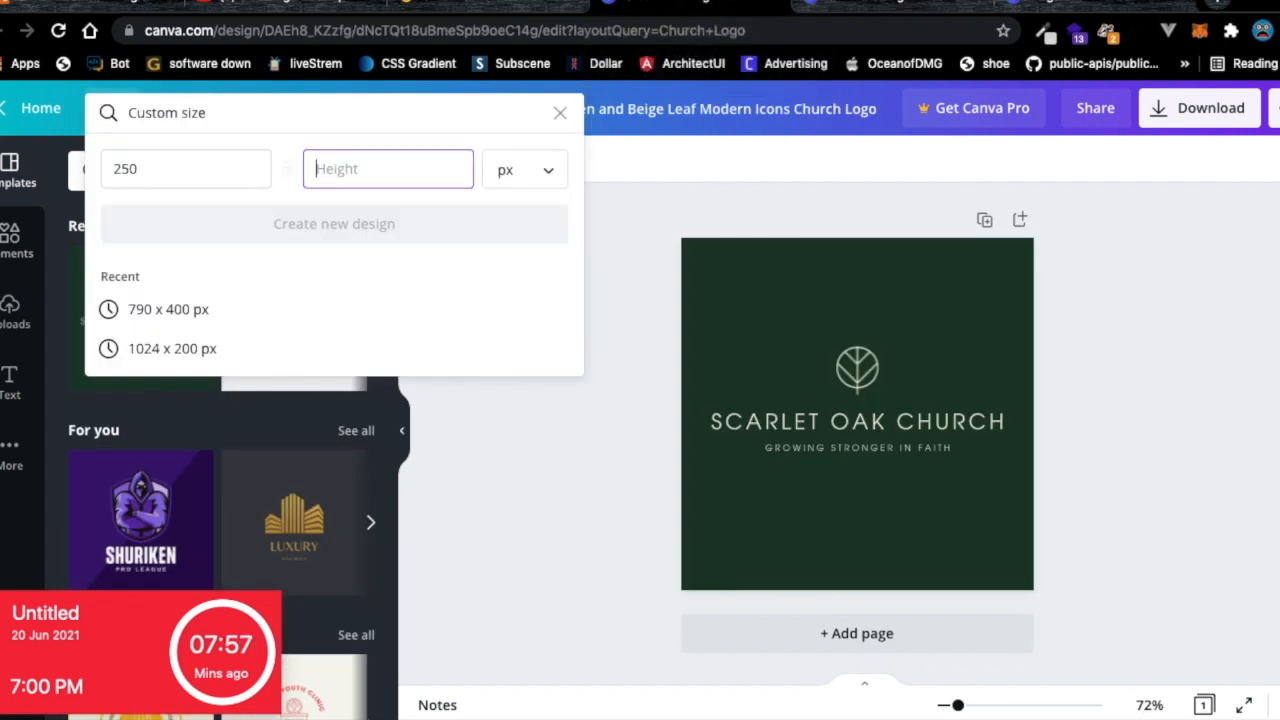
{"action": "left_click", "coordinate": [186, 174]}
{"action": "key", "text": "BackSpace"}
{"action": "key", "text": "BackSpace"}
{"action": "type", "text": "00"}
{"action": "left_click", "coordinate": [340, 170]}
{"action": "key", "text": "BackSpace"}
{"action": "type", "text": "5"}
{"action": "left_click", "coordinate": [400, 226]}
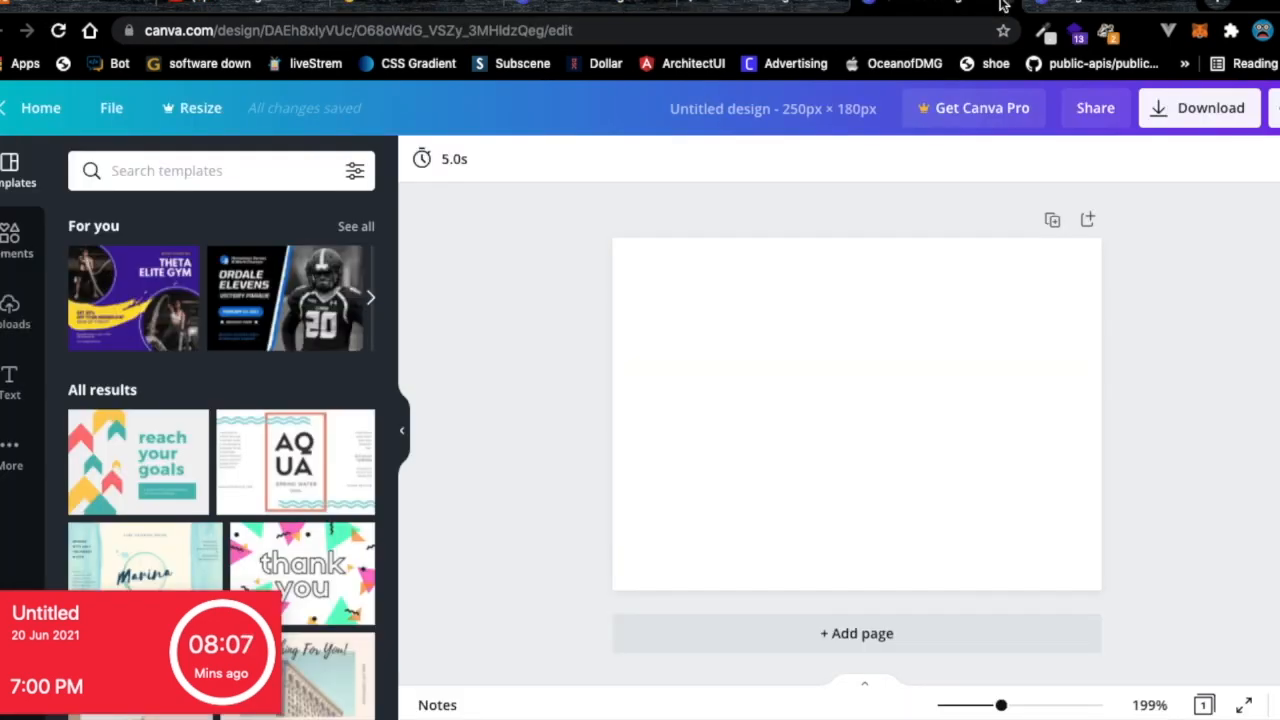
Close the 250 × 180 design and keep the 200 × 150 design's name unchanged.
{"action": "left_click", "coordinate": [1001, 3]}
{"action": "left_click", "coordinate": [781, 3]}
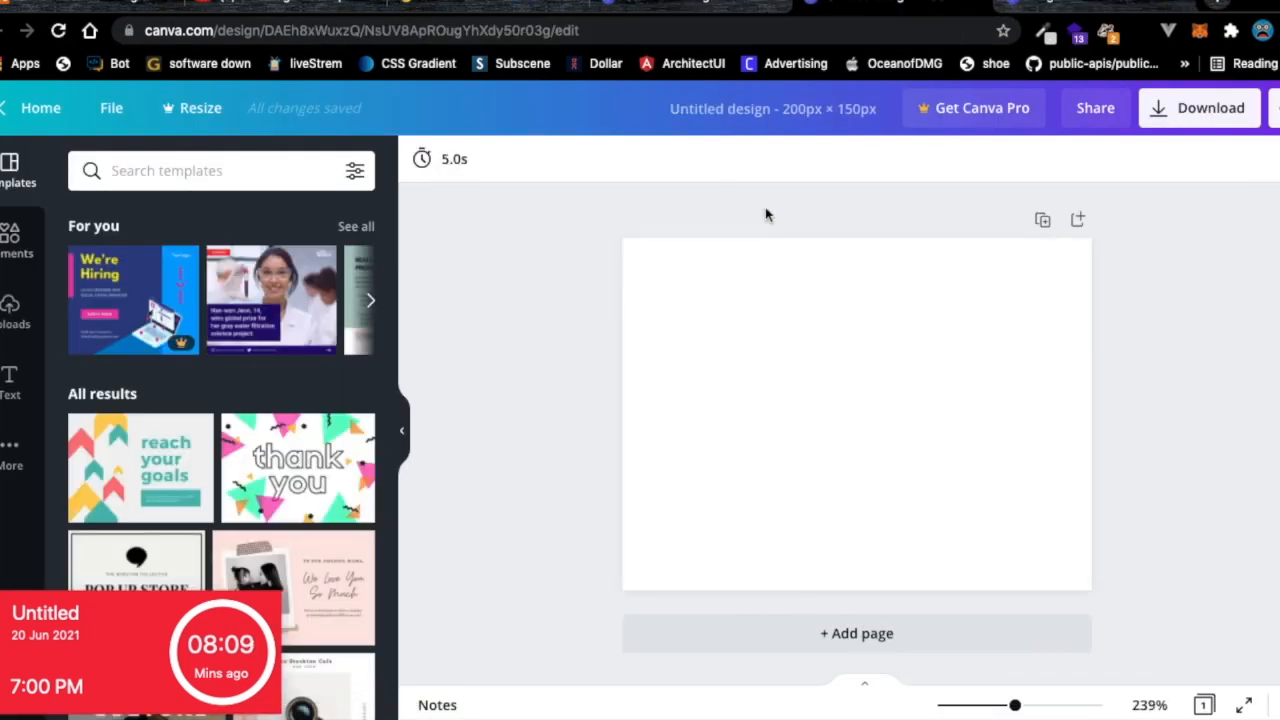
{"action": "left_click", "coordinate": [113, 112]}
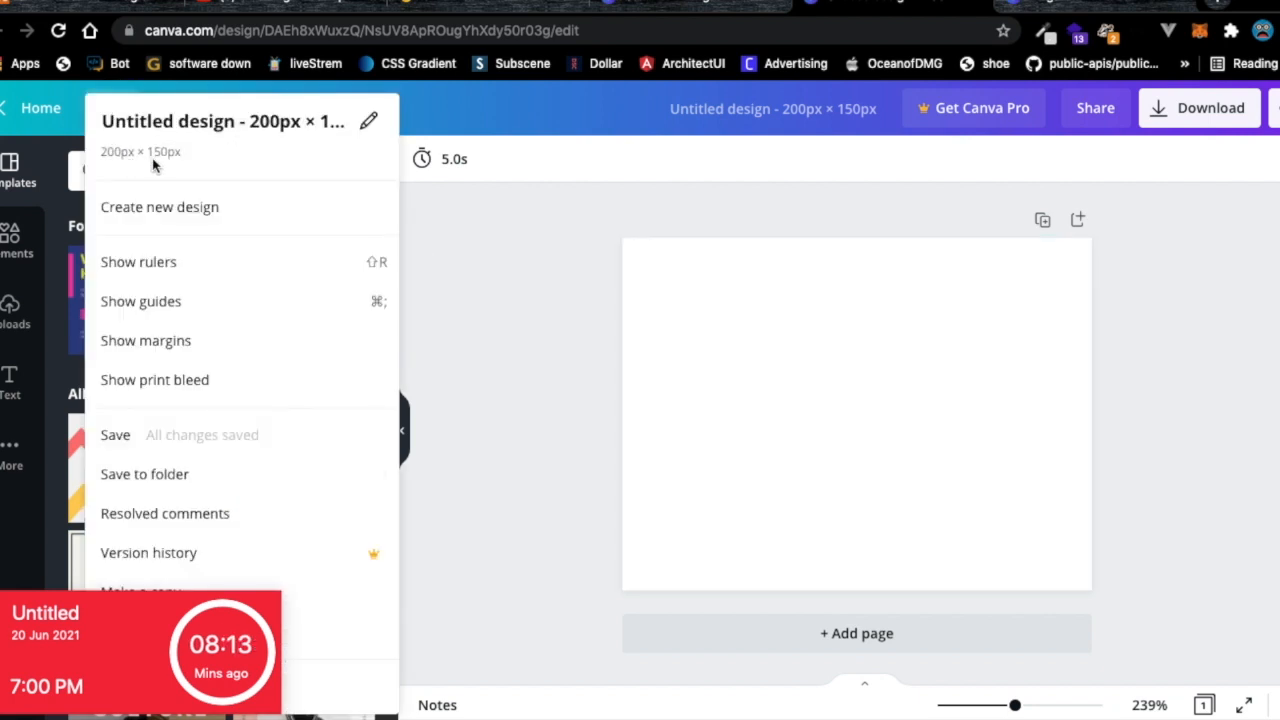
{"action": "left_click", "coordinate": [367, 135]}
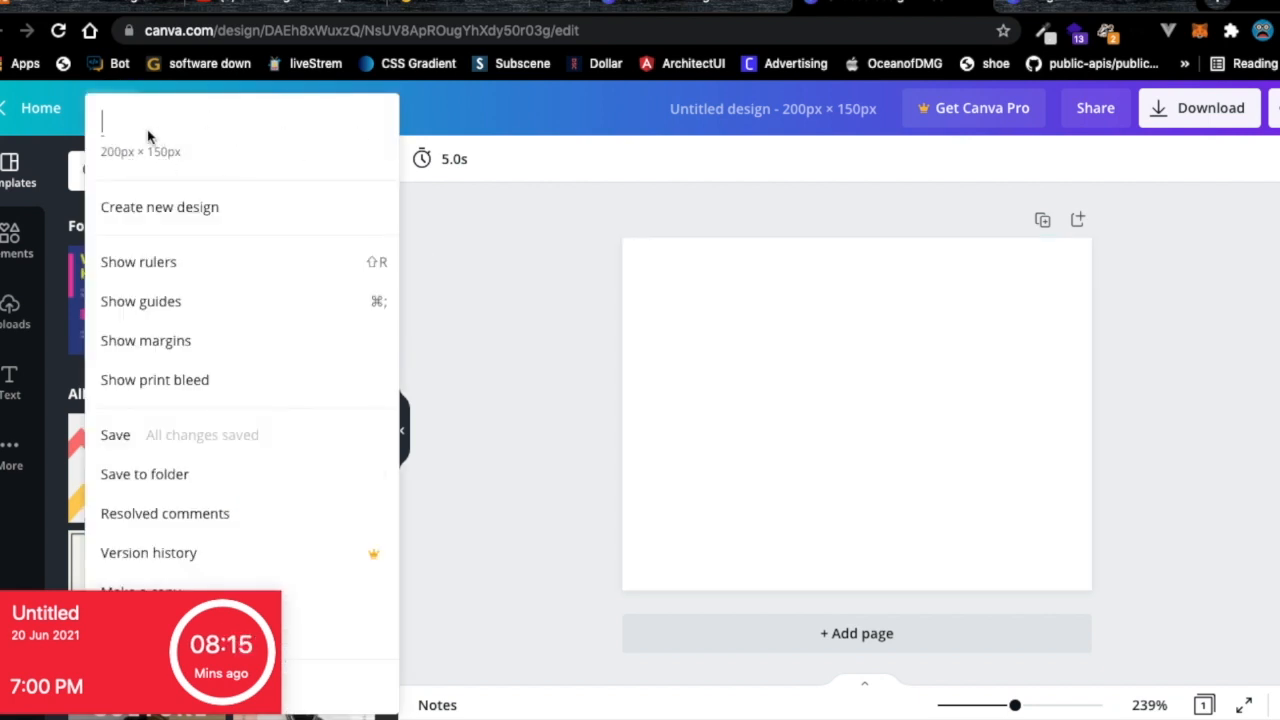
{"action": "left_click", "coordinate": [125, 149]}
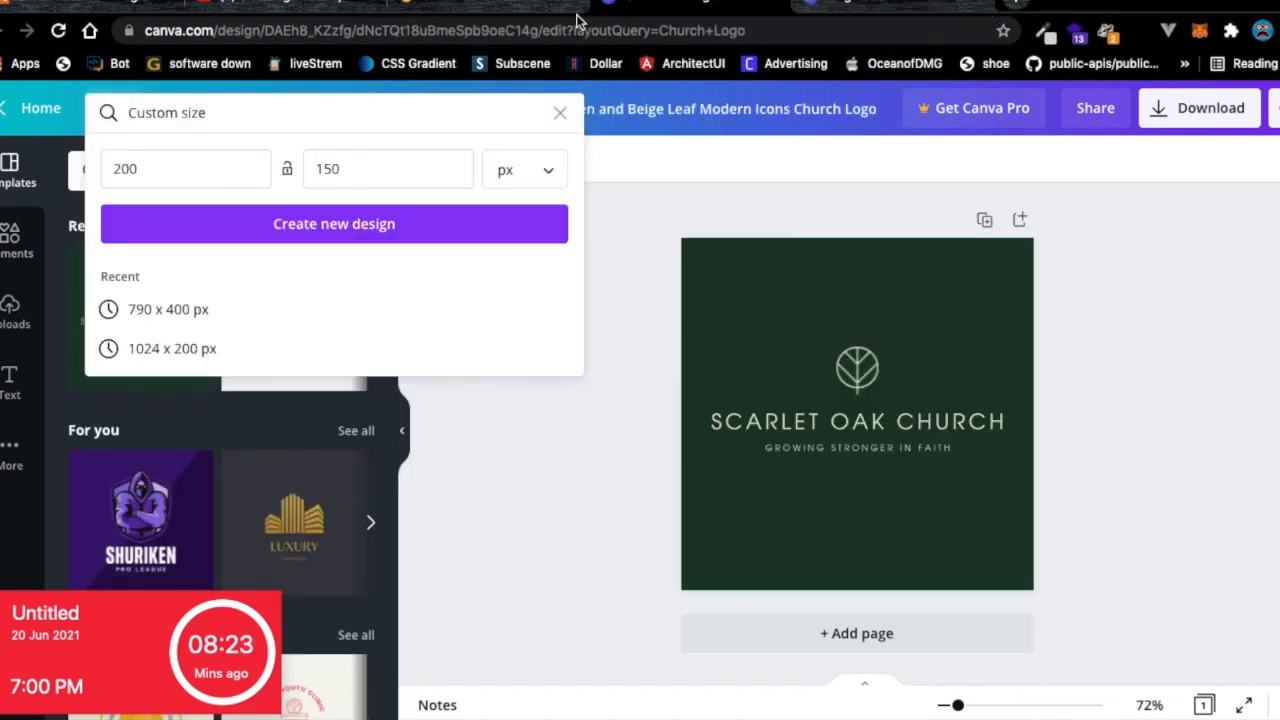
Change the height to 100 and create a blank 200 × 100 px design.
{"action": "left_click", "coordinate": [351, 168]}
{"action": "left_click", "coordinate": [331, 168]}
{"action": "key", "text": "BackSpace"}
{"action": "type", "text": "0"}
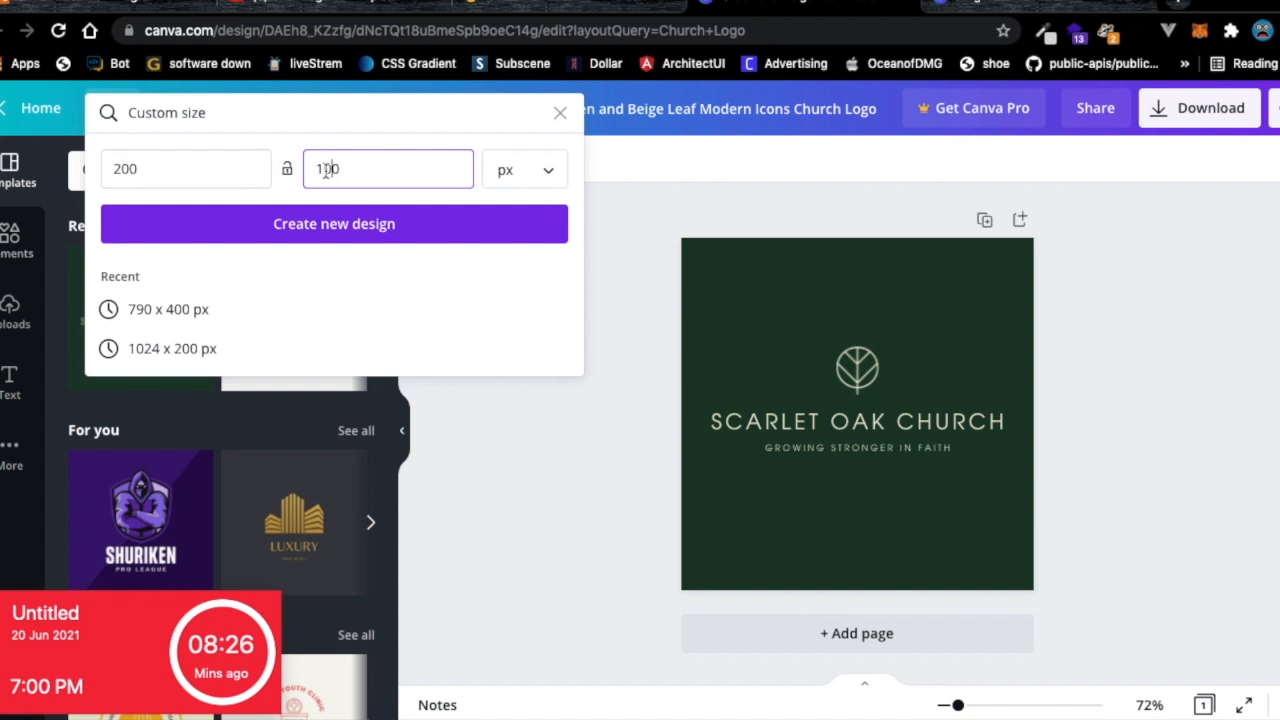
{"action": "left_click", "coordinate": [362, 230]}
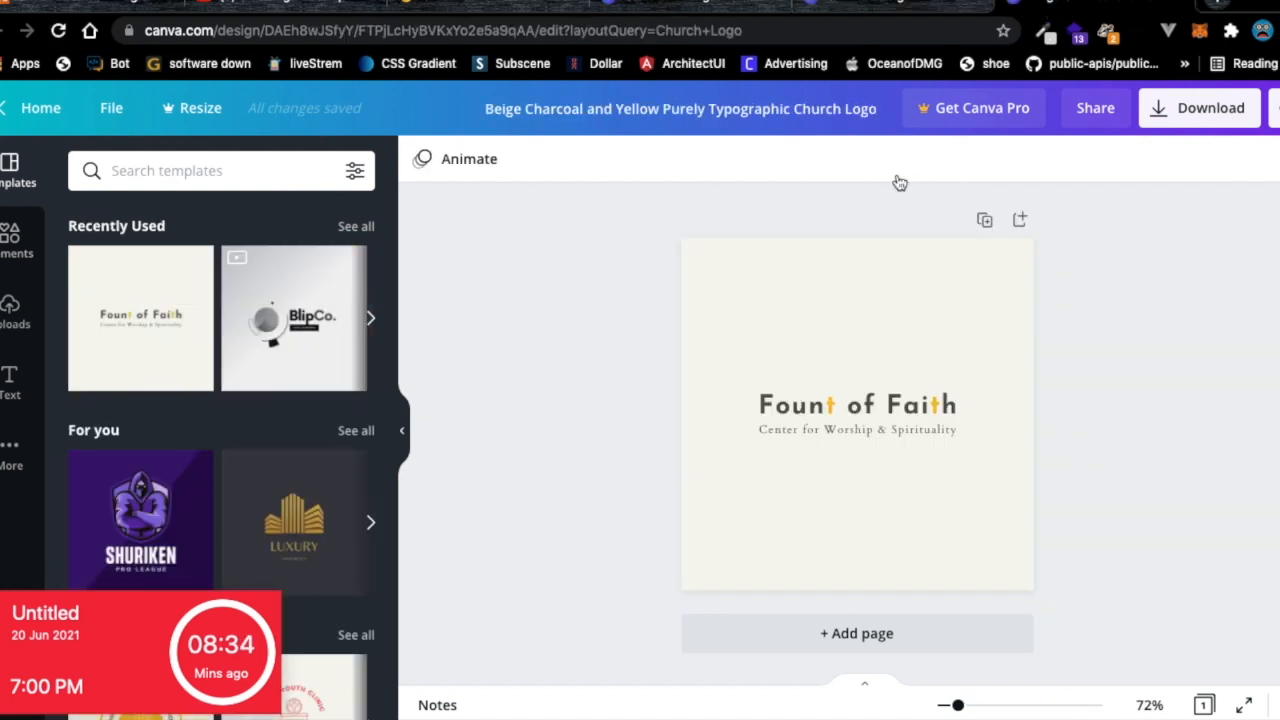
Select and copy the whole Fount of Faith text group.
{"action": "left_click", "coordinate": [825, 428]}
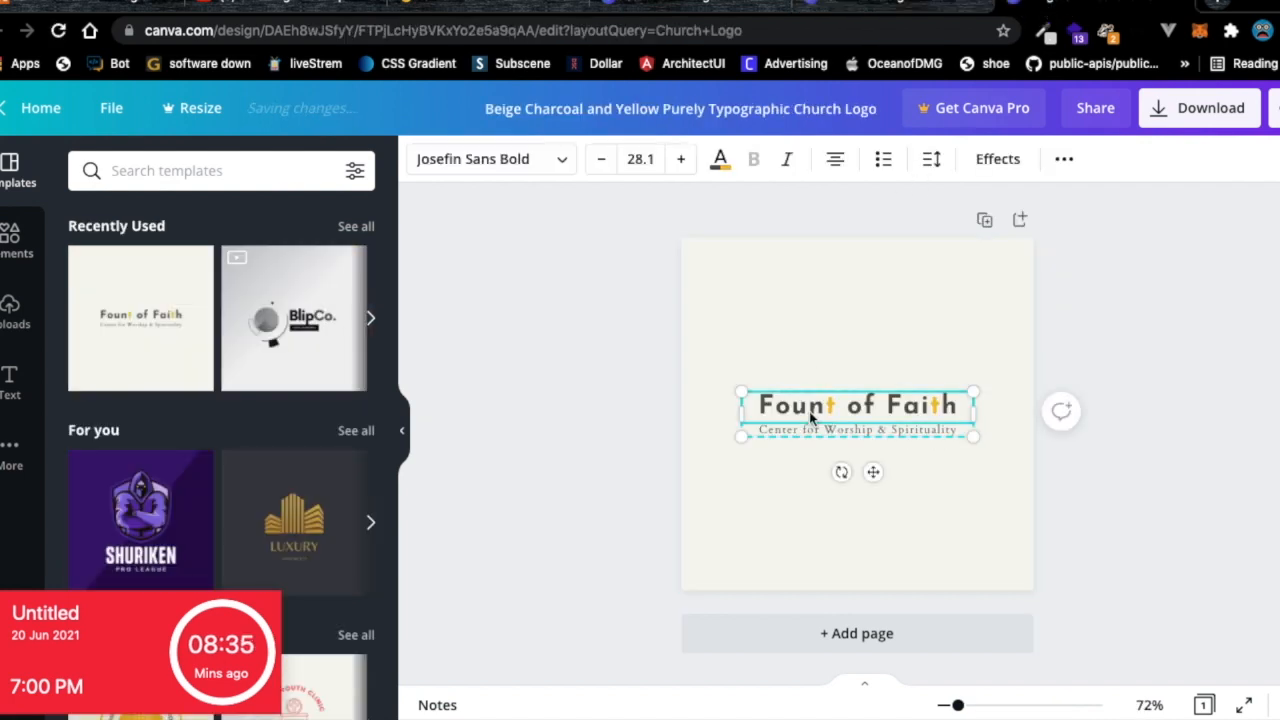
{"action": "left_click_drag", "start_coordinate": [758, 367], "coordinate": [971, 456]}
{"action": "right_click", "coordinate": [885, 421]}
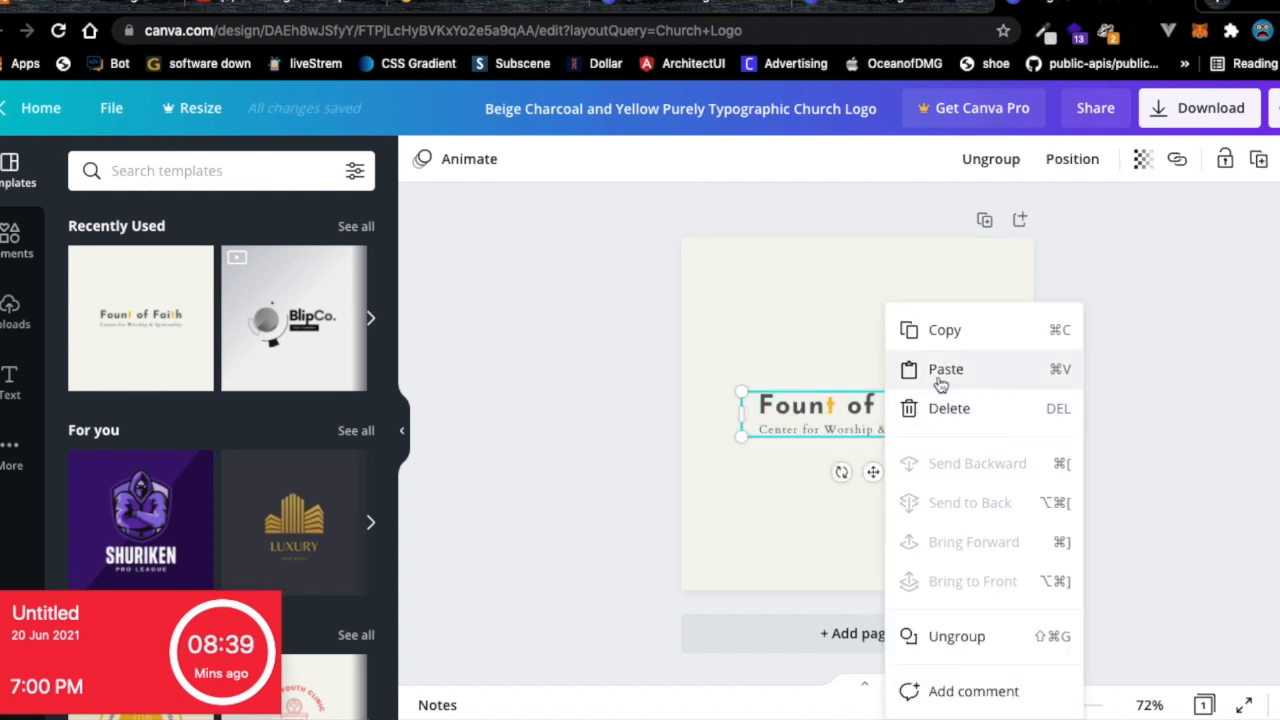
{"action": "left_click", "coordinate": [942, 340]}
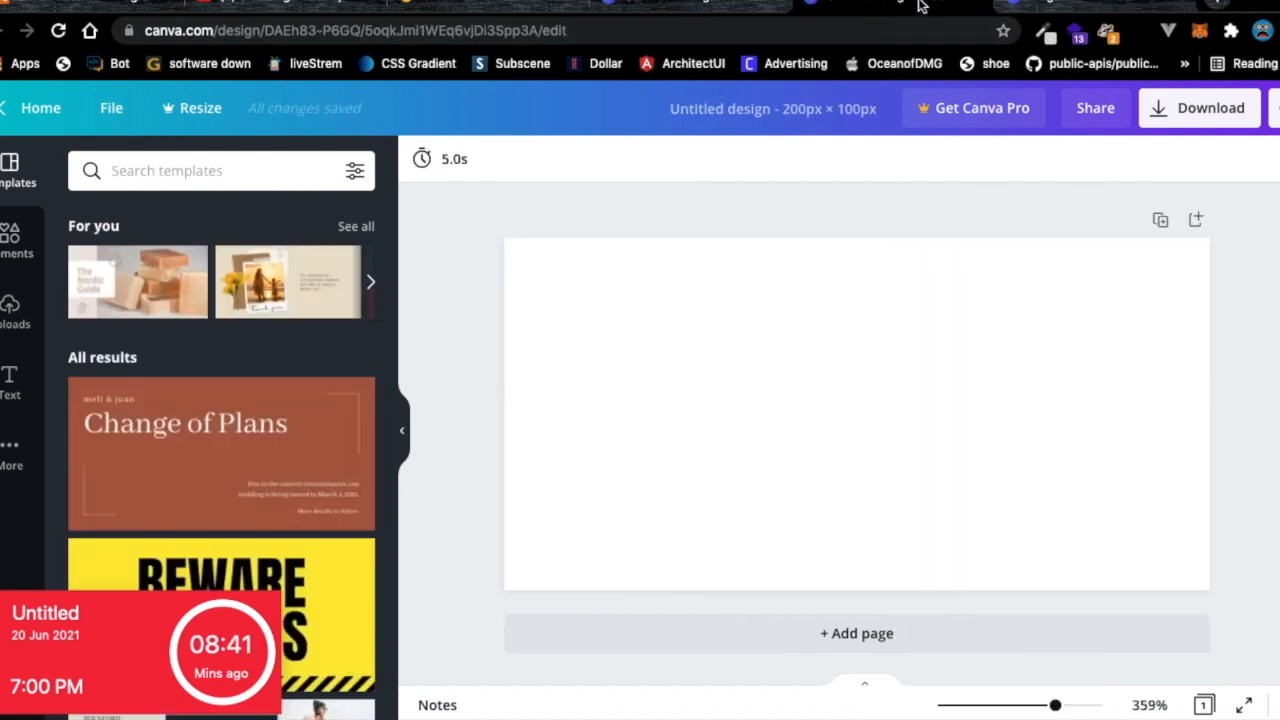
Paste the text group into the 200 × 100 design, then open the localhost login page.
{"action": "left_click", "coordinate": [820, 371]}
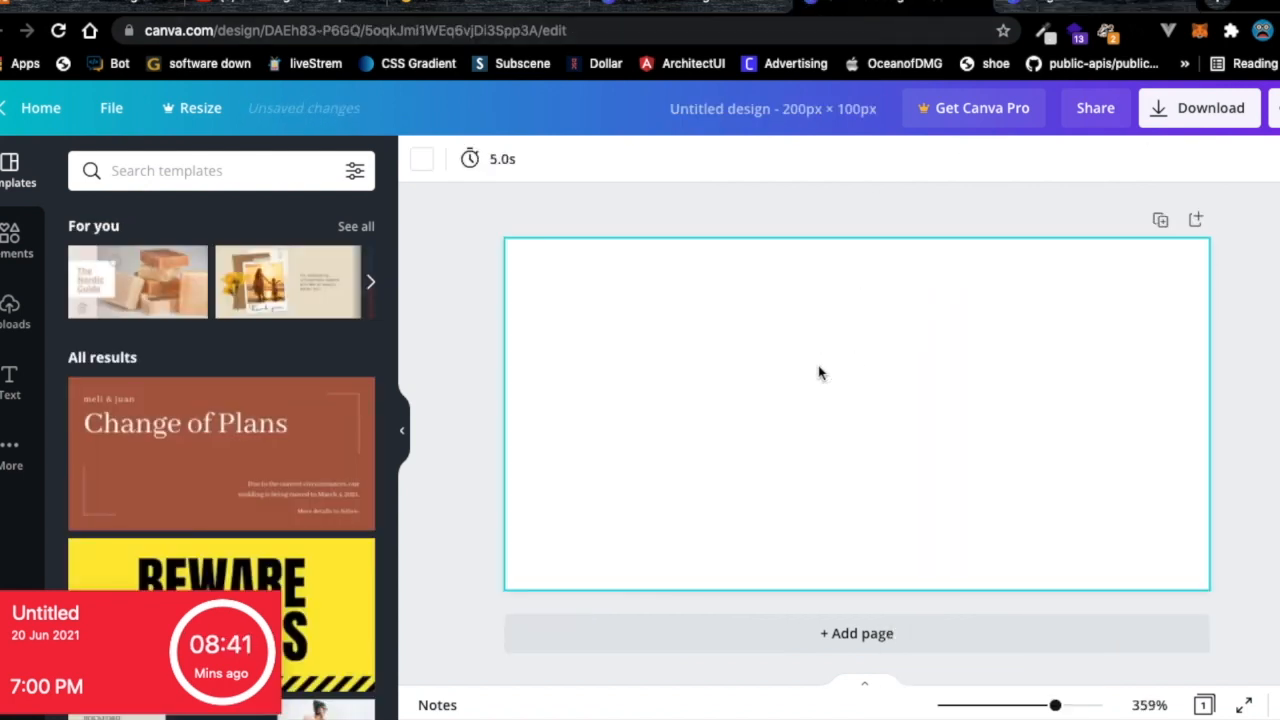
{"action": "right_click", "coordinate": [820, 370]}
{"action": "left_click", "coordinate": [863, 436]}
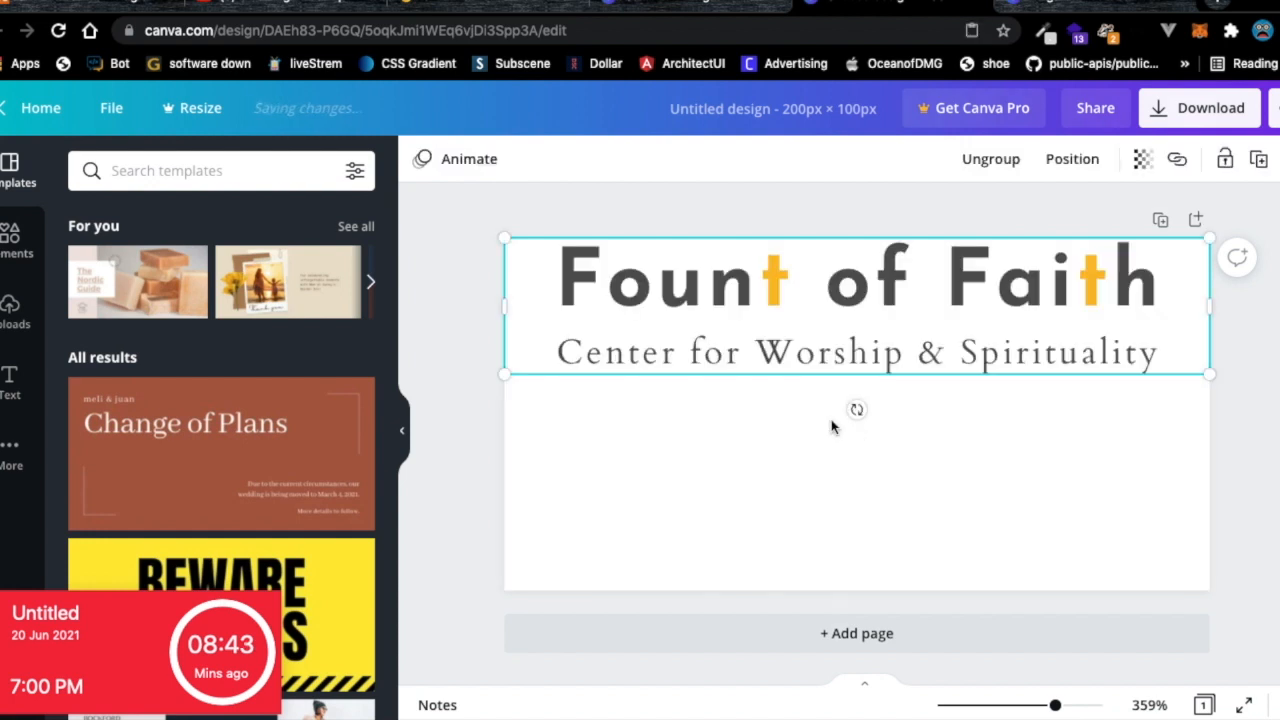
{"action": "mouse_move", "coordinate": [745, 314]}
{"action": "left_mouse_down"}
{"action": "mouse_move", "coordinate": [743, 406]}
{"action": "mouse_move", "coordinate": [731, 377]}
{"action": "mouse_move", "coordinate": [753, 381]}
{"action": "mouse_move", "coordinate": [743, 313]}
{"action": "left_mouse_up"}
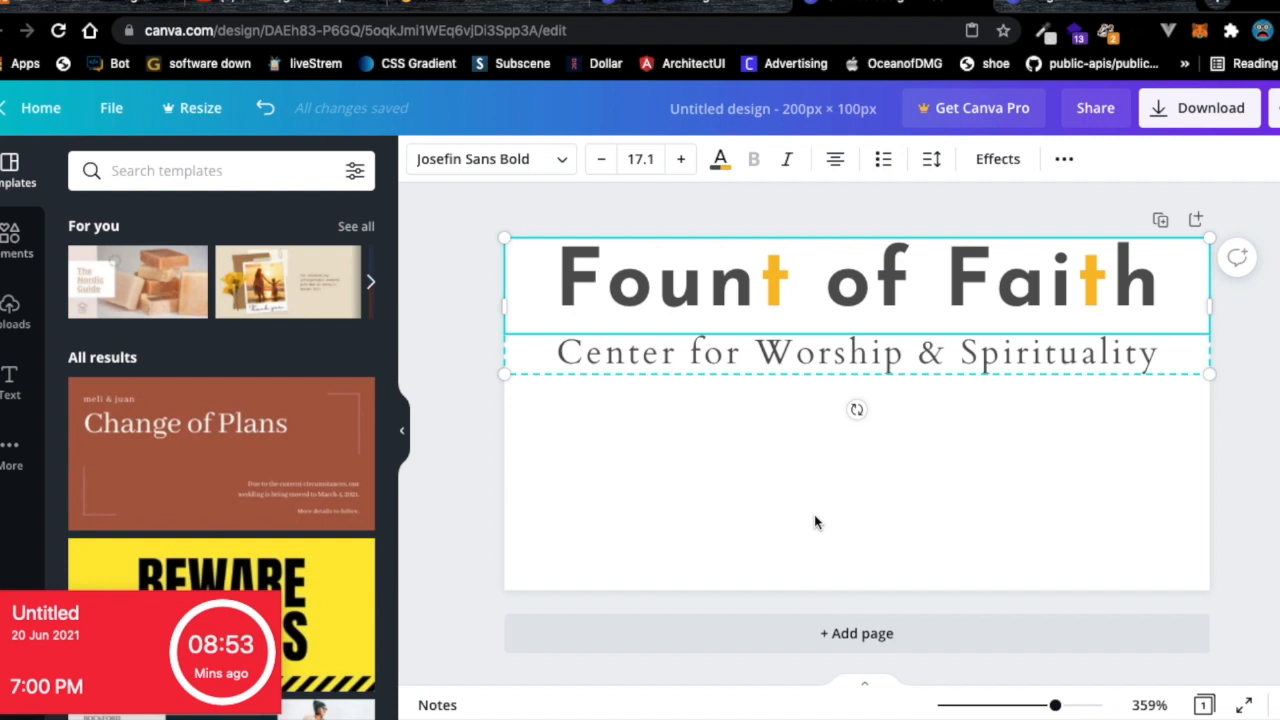
{"action": "left_click", "coordinate": [497, 3]}
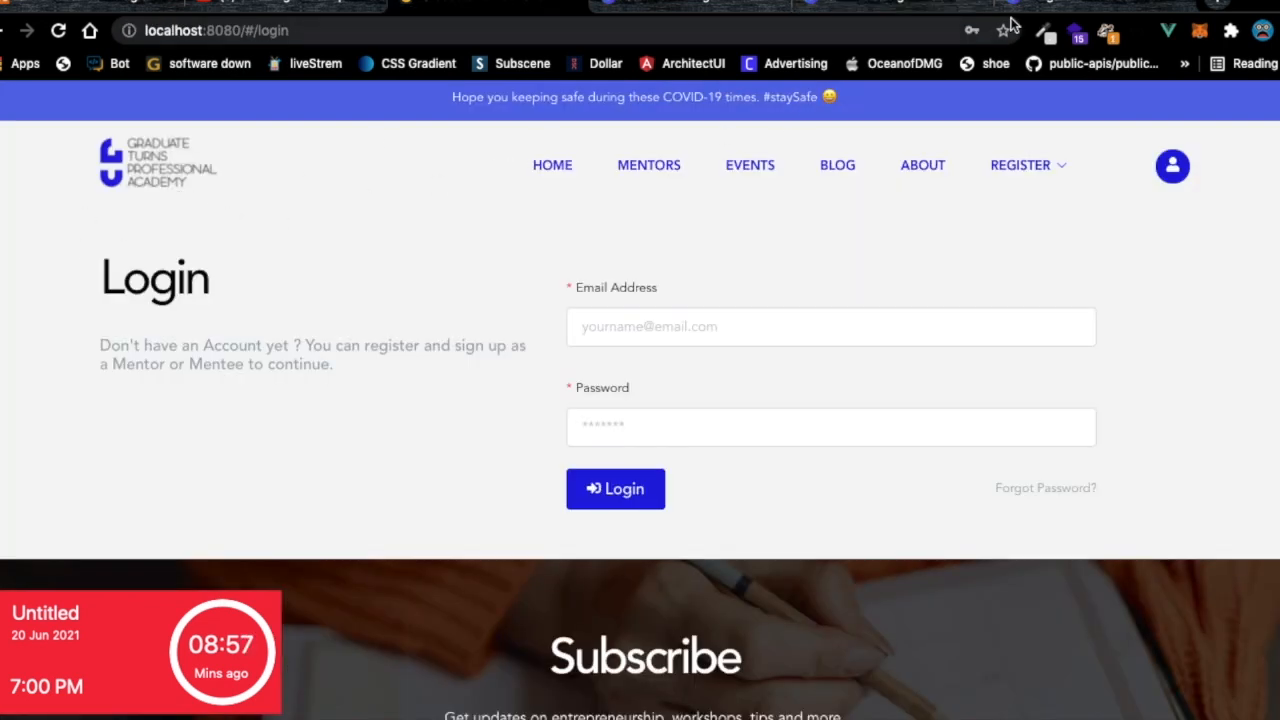
Copy the GTPA login page's #F5F5F5 background colour with ColorZilla and return to the Canva tab.
{"action": "left_click", "coordinate": [1040, 36]}
{"action": "left_click", "coordinate": [965, 52]}
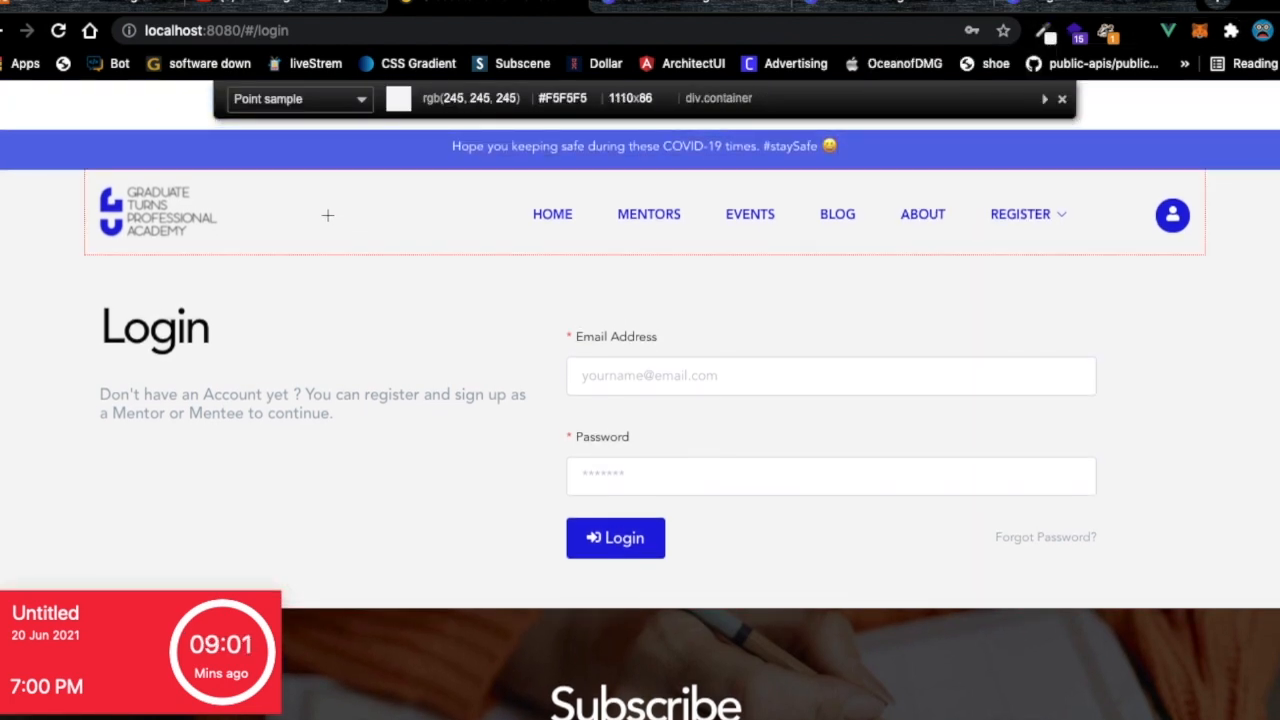
{"action": "left_click", "coordinate": [337, 256]}
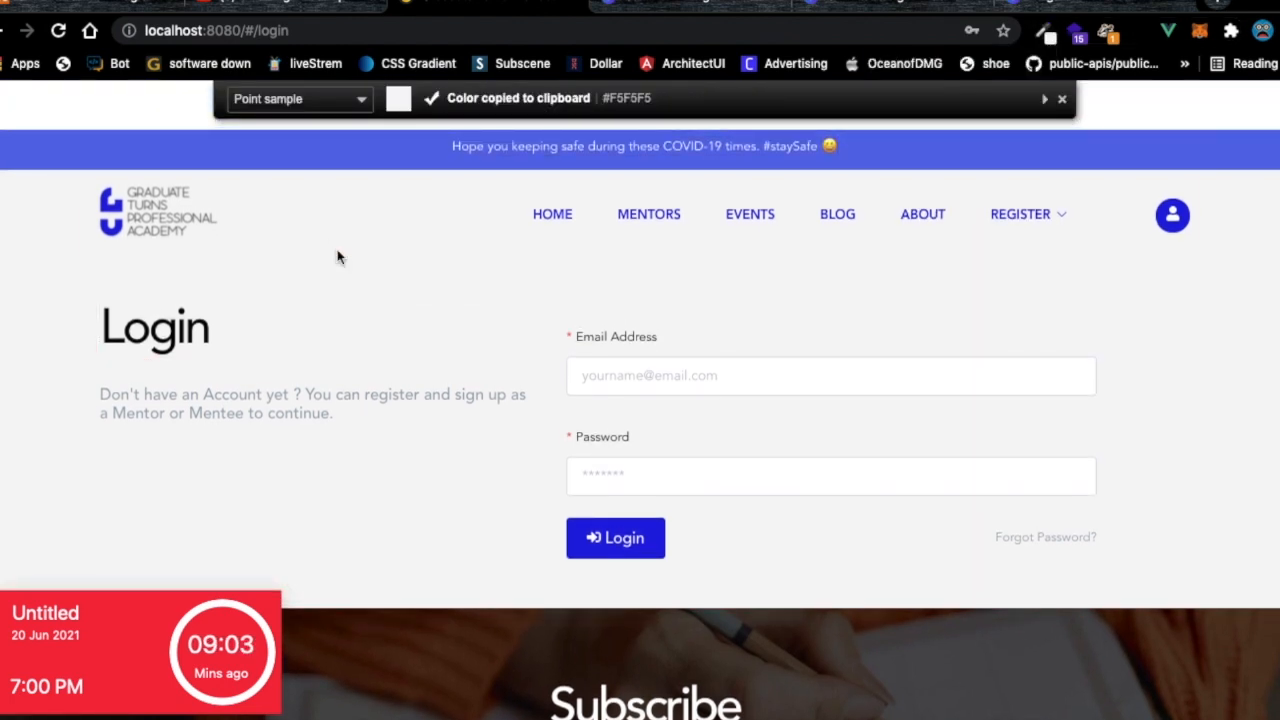
{"action": "key", "text": "super+Tab"}
{"action": "key", "text": "super+Tab"}
{"action": "key", "text": "Escape"}
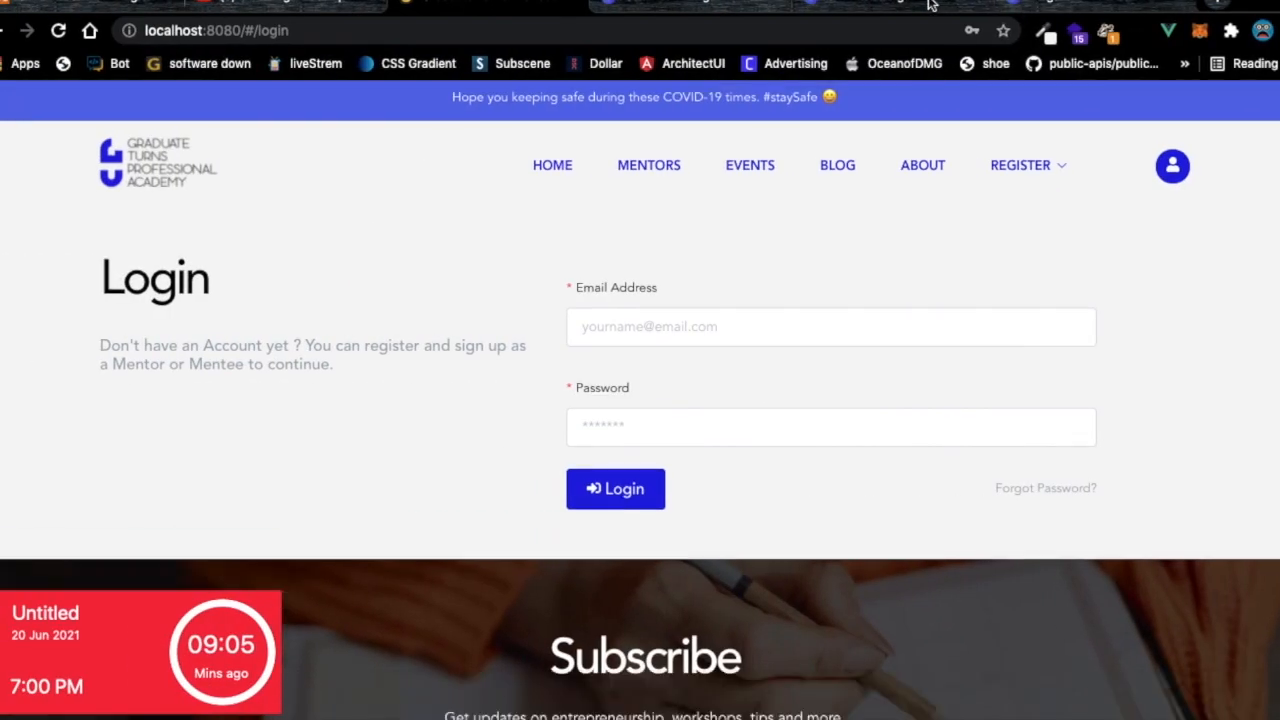
{"action": "left_click", "coordinate": [1040, 5]}
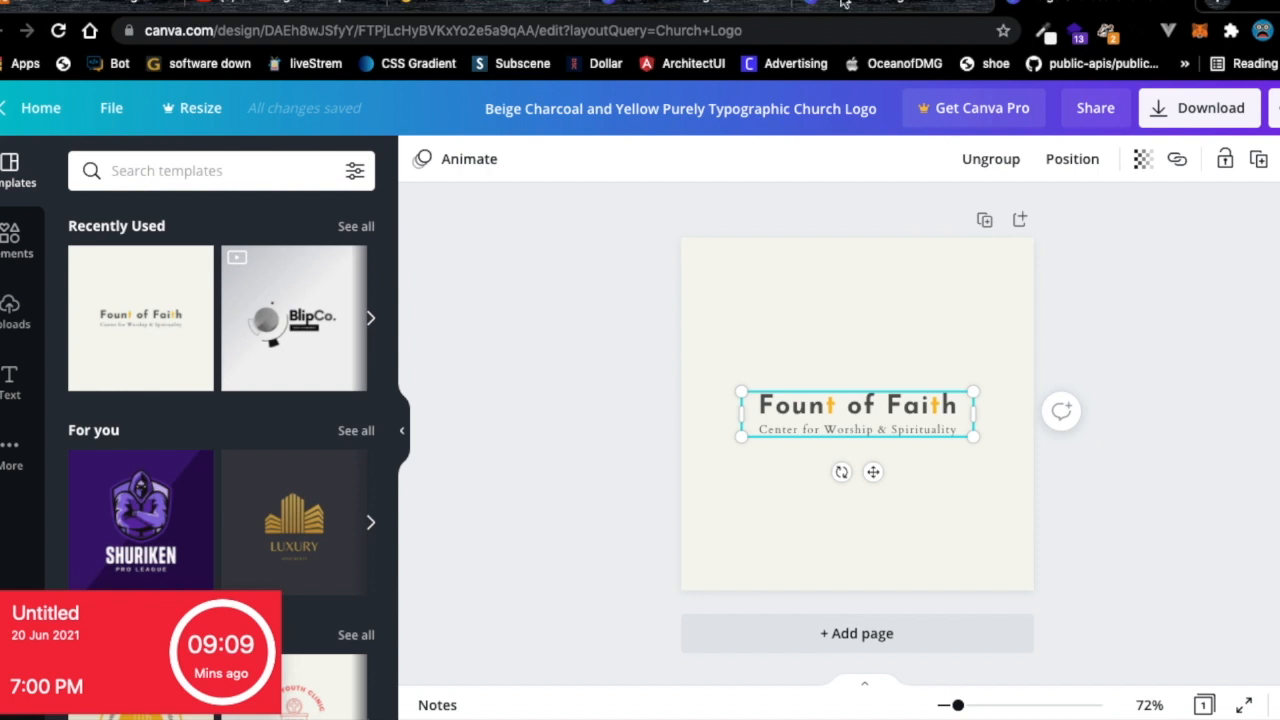
Set the 200×100 design's background colour to the pasted #F5F5F5.
{"action": "key", "text": "ctrl+Tab"}
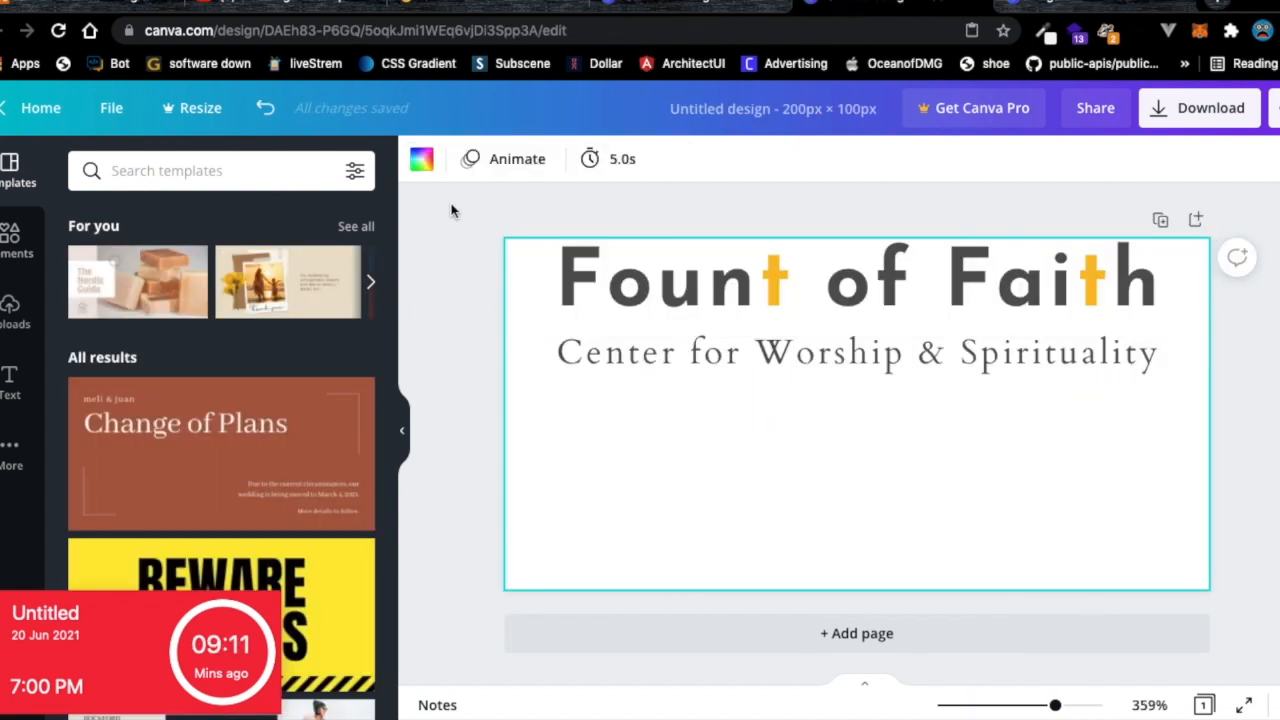
{"action": "left_click", "coordinate": [421, 158]}
{"action": "left_click", "coordinate": [179, 156]}
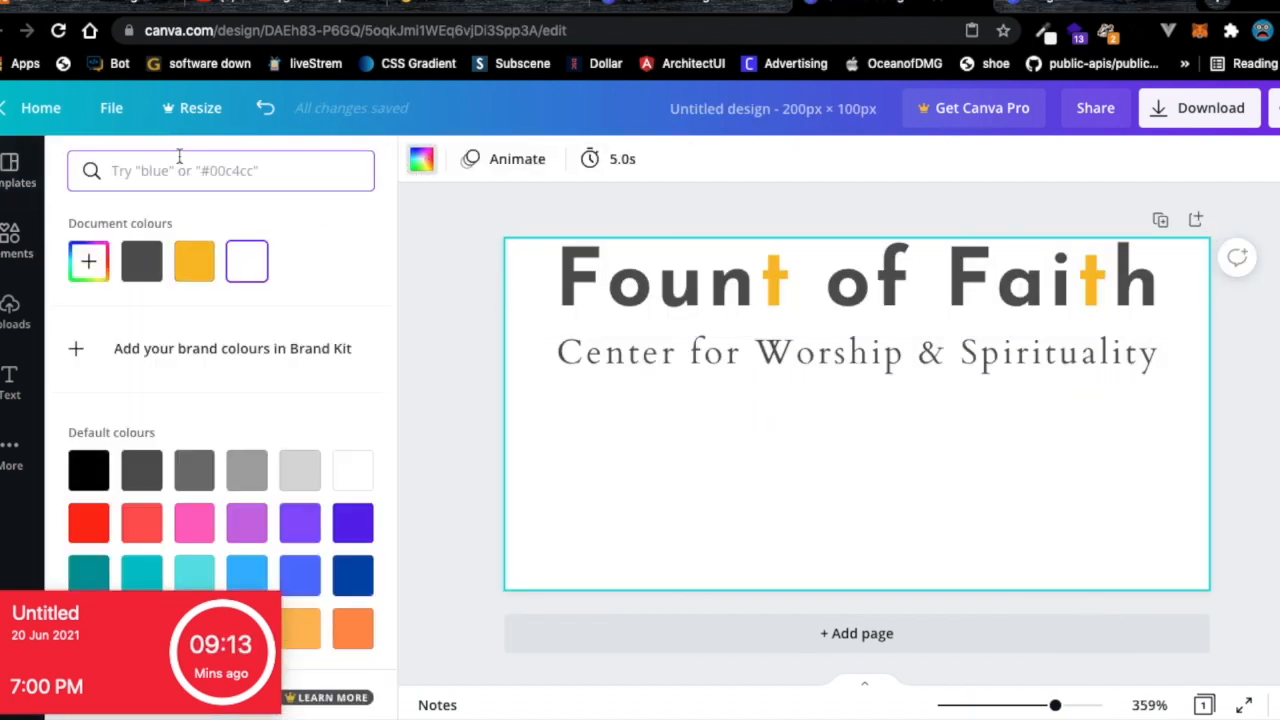
{"action": "key", "text": "ctrl+v"}
{"action": "left_click", "coordinate": [88, 260]}
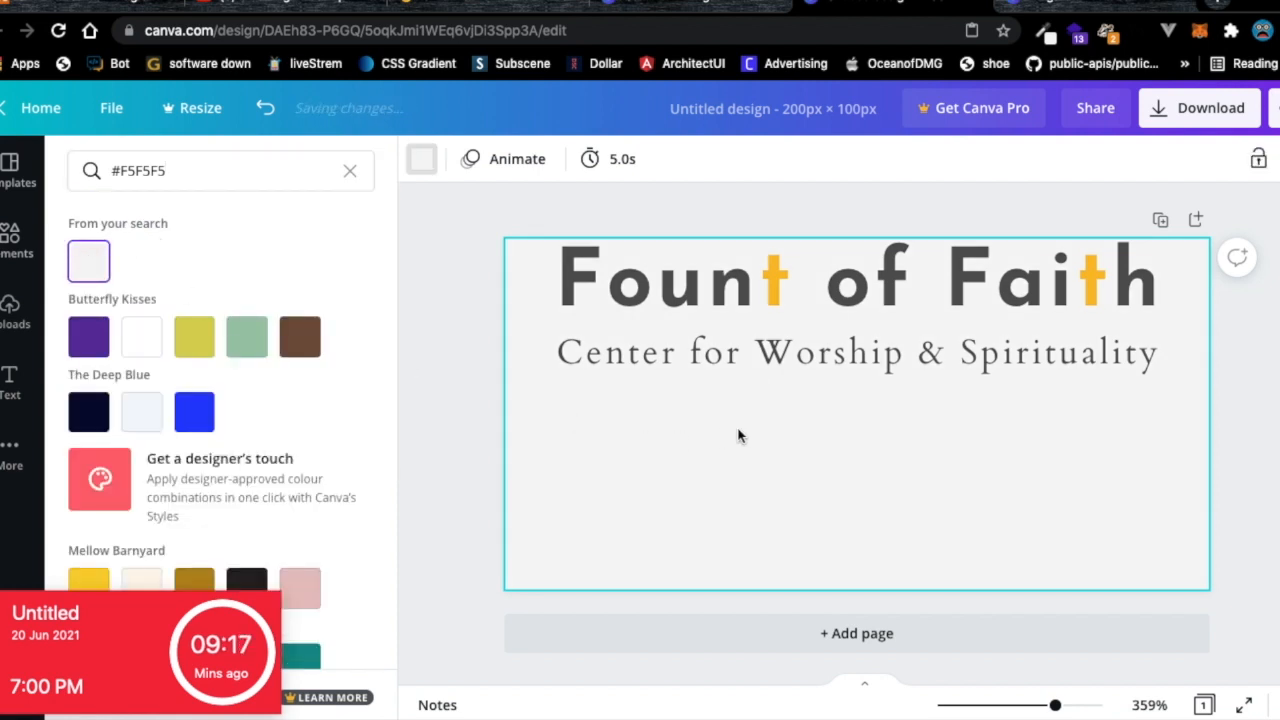
Bring up the custom size settings, showing 200 × 100 px.
{"action": "left_click", "coordinate": [670, 8]}
{"action": "left_click", "coordinate": [312, 172]}
{"action": "left_click", "coordinate": [176, 171]}
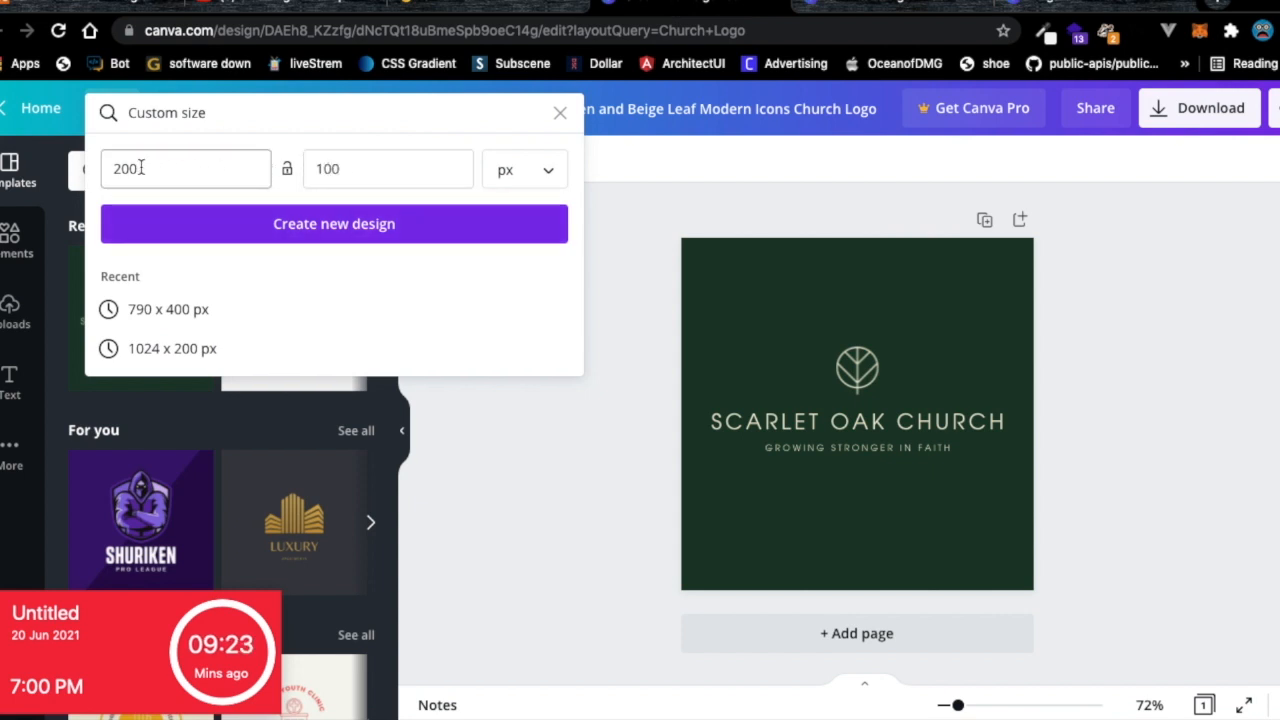
Create a new custom design sized 180 × 60 px.
{"action": "left_click", "coordinate": [347, 158]}
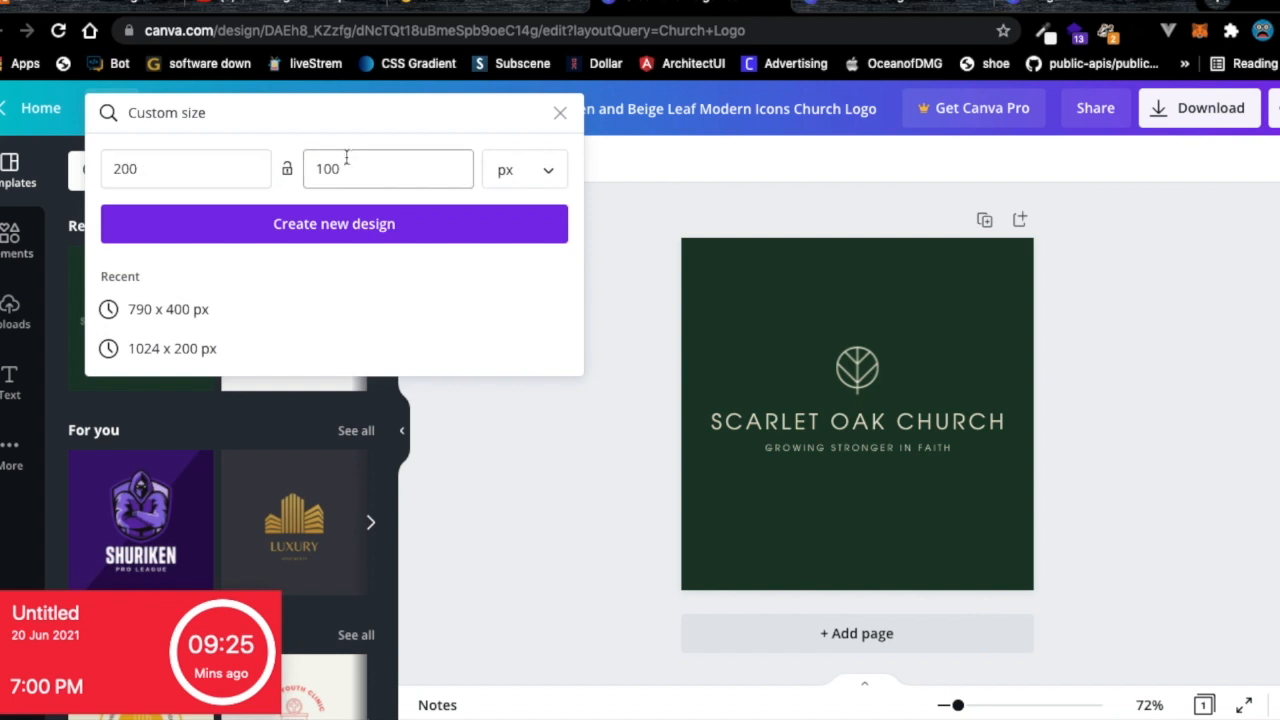
{"action": "left_click", "coordinate": [330, 173]}
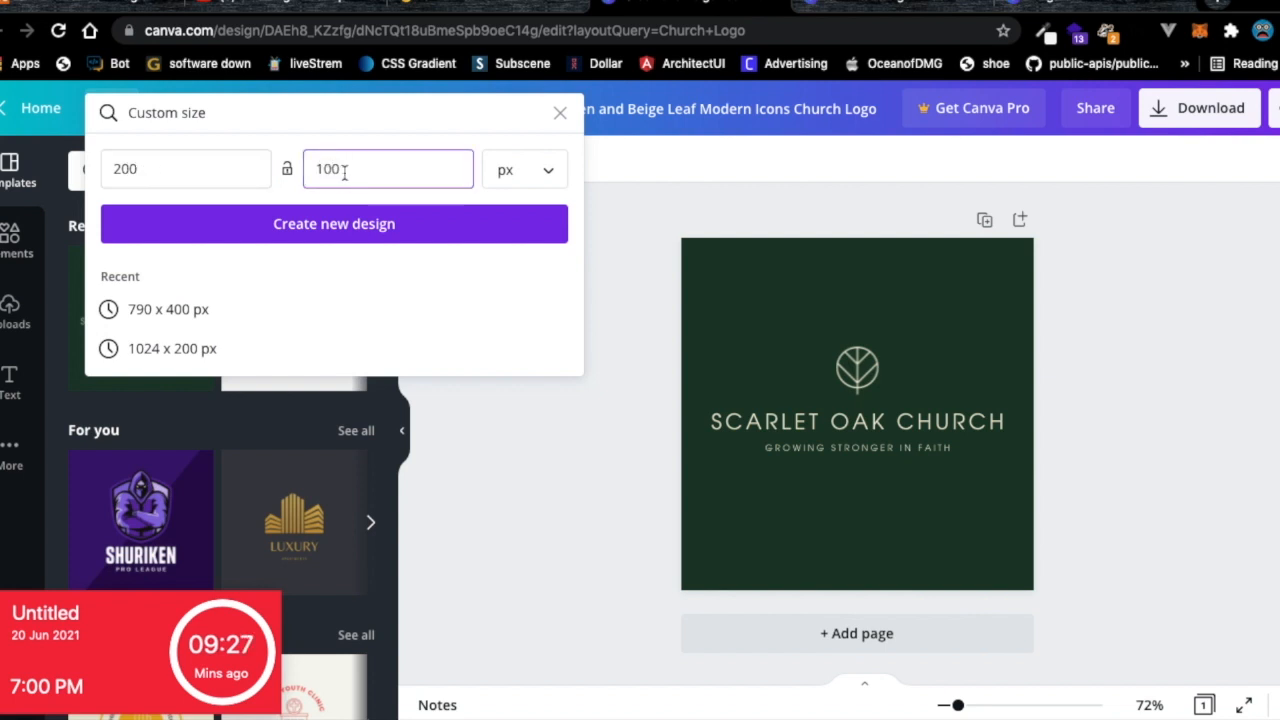
{"action": "left_click", "coordinate": [128, 172]}
{"action": "key", "text": "BackSpace"}
{"action": "key", "text": "BackSpace"}
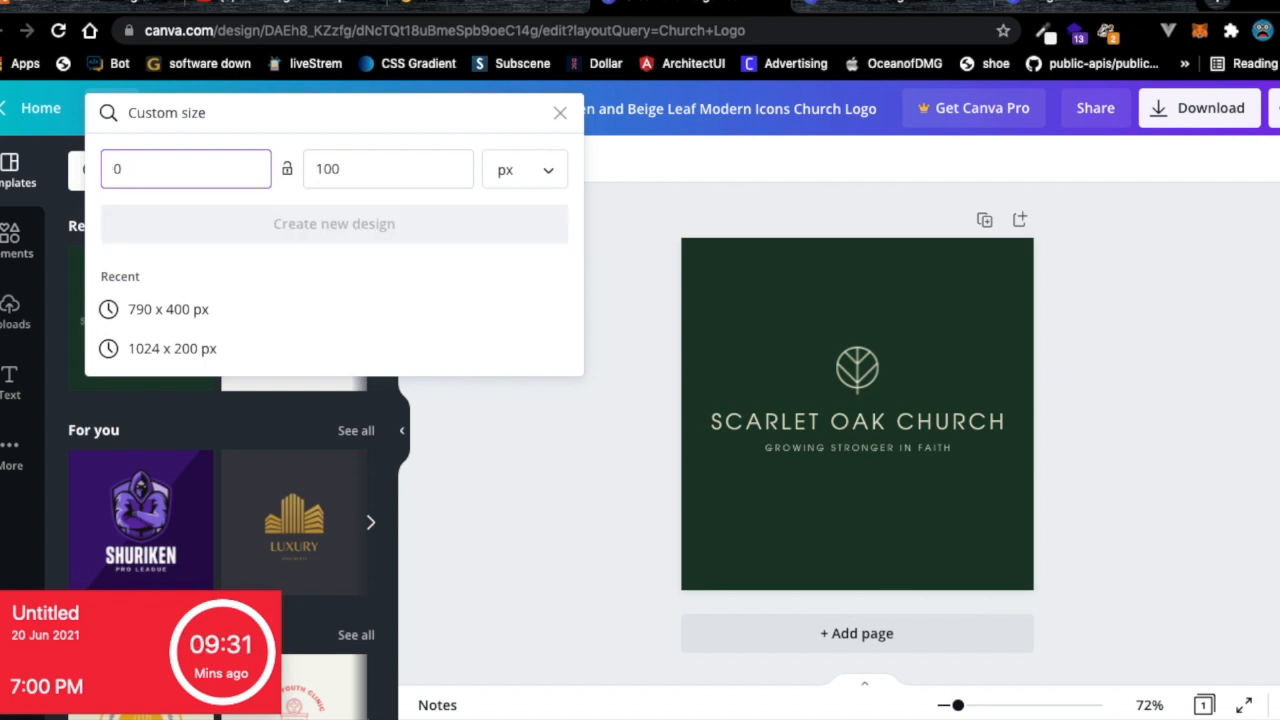
{"action": "type", "text": "180"}
{"action": "left_click", "coordinate": [329, 170]}
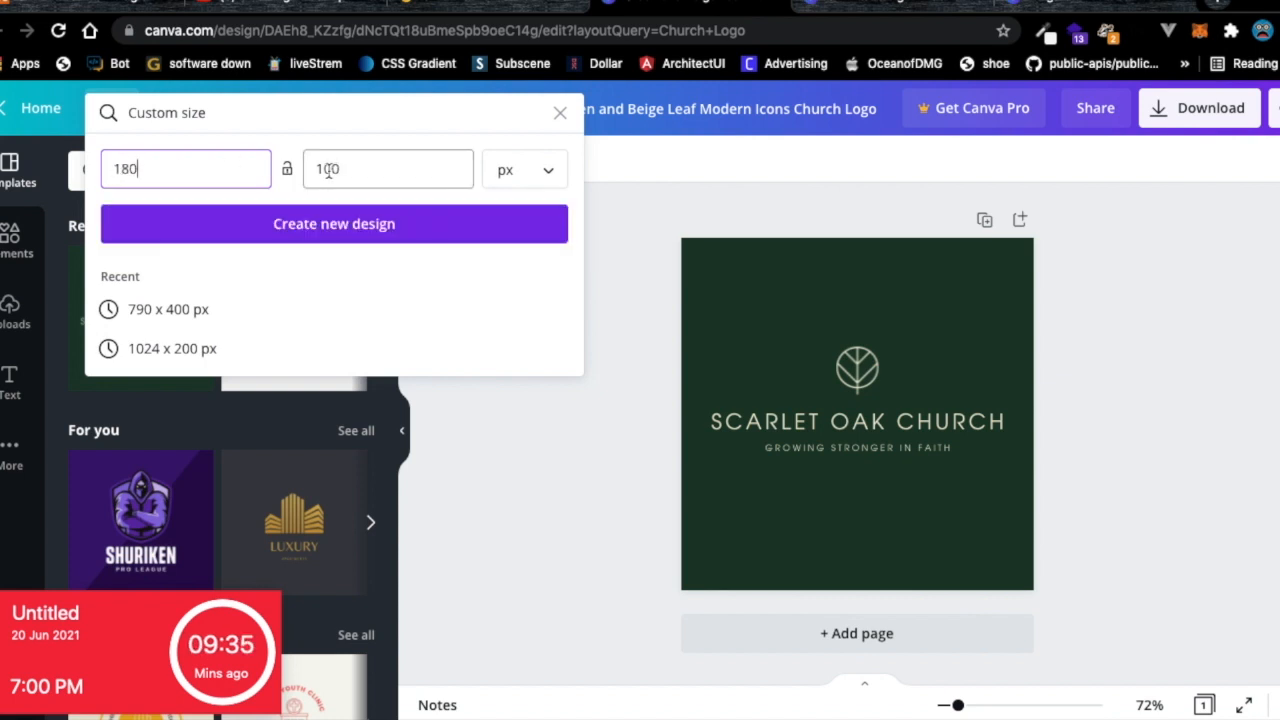
{"action": "key", "text": "BackSpace"}
{"action": "key", "text": "BackSpace"}
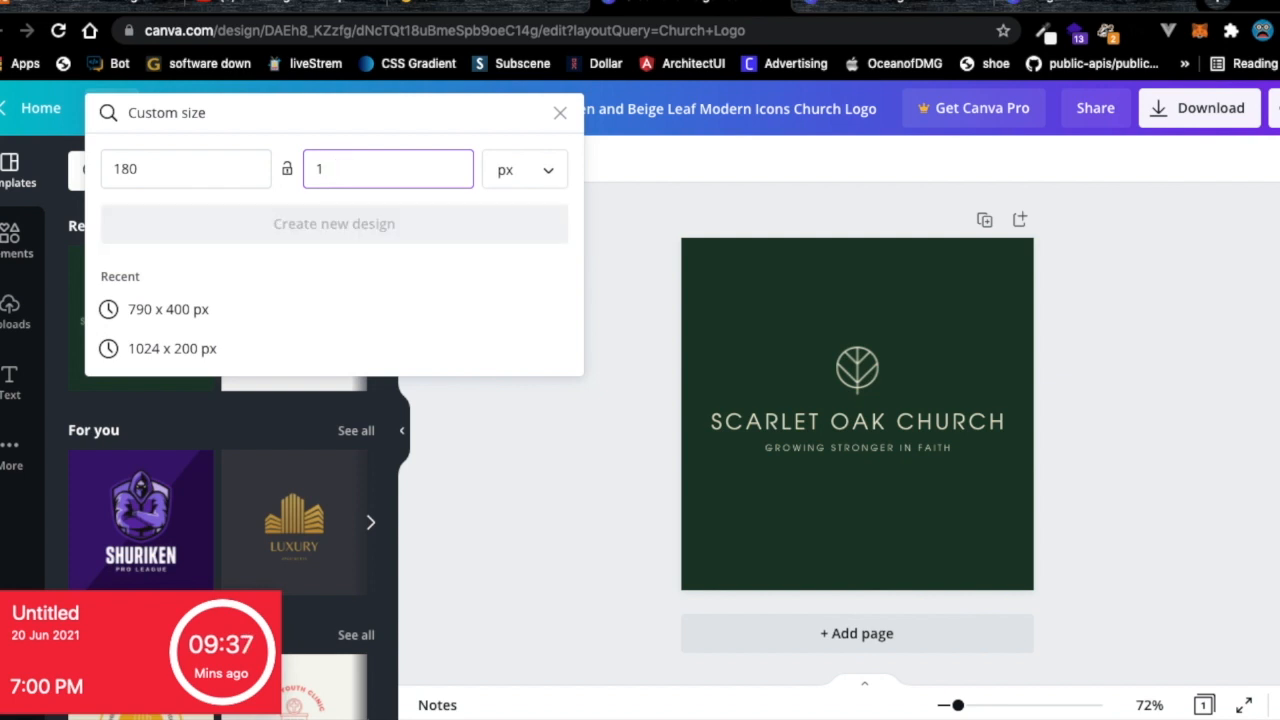
{"action": "type", "text": "60"}
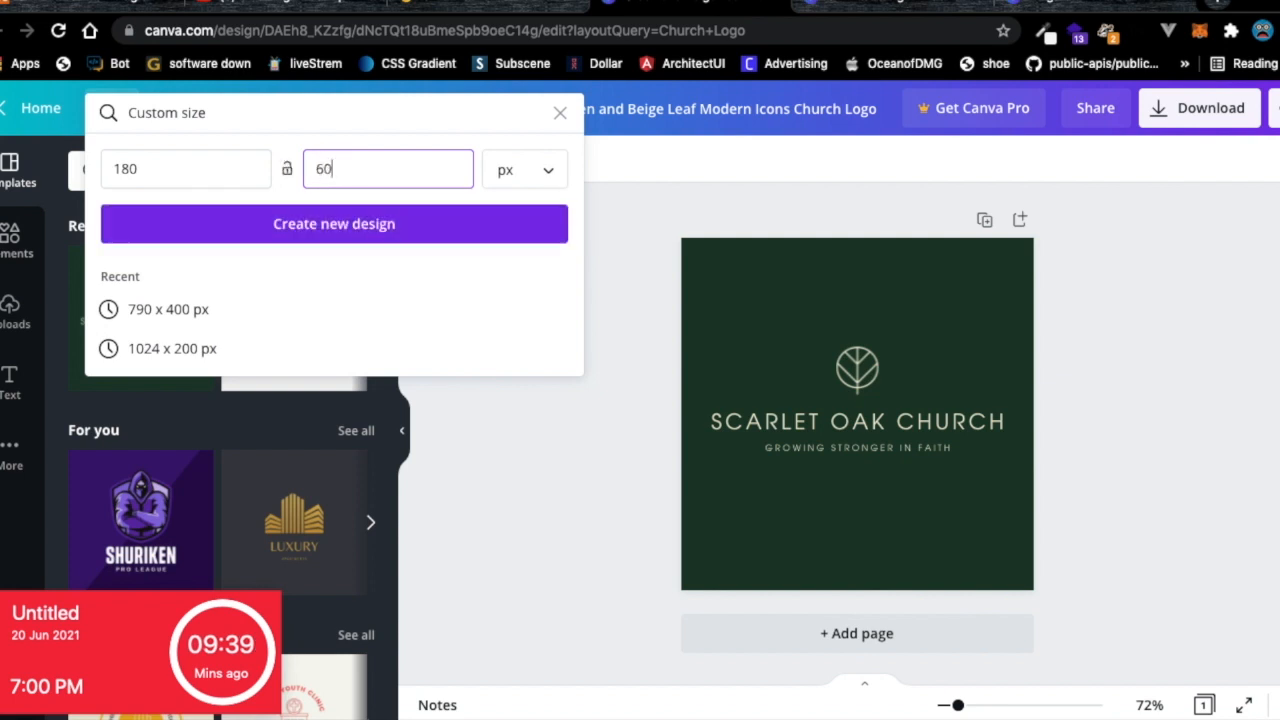
{"action": "left_click", "coordinate": [266, 226]}
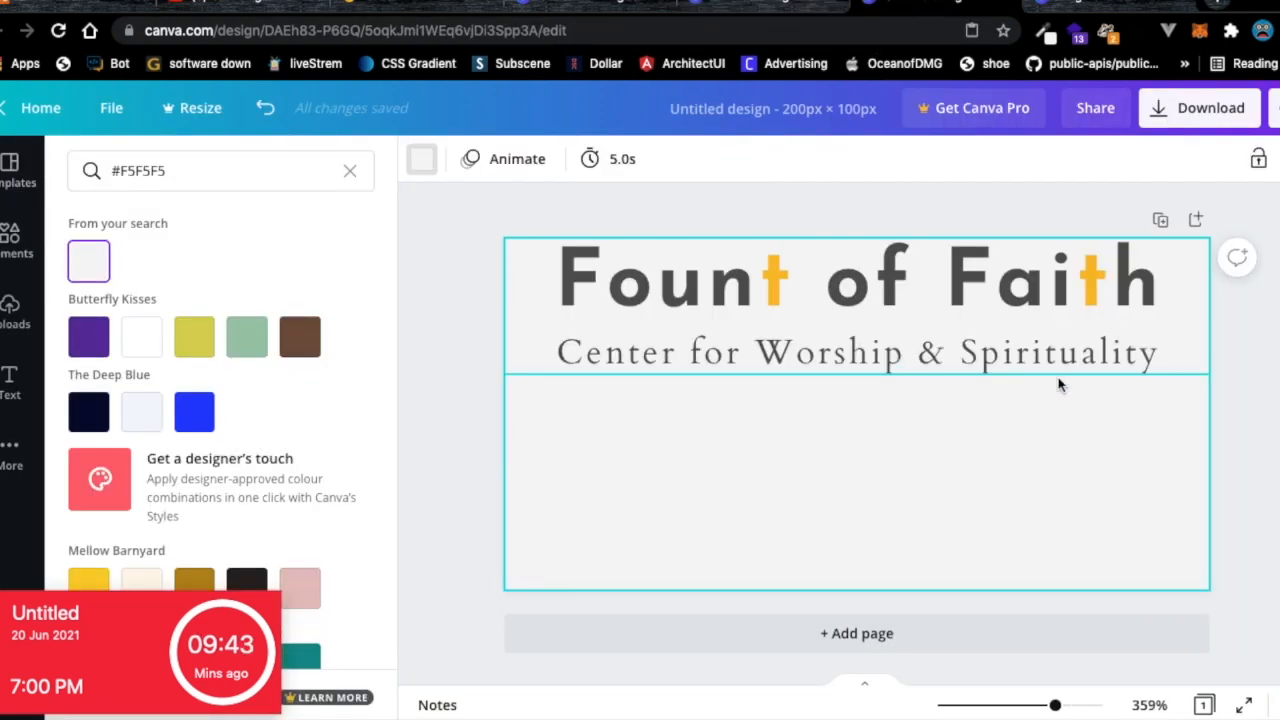
Copy the Fount of Faith logo text and paste it into the new 180×60 design.
{"action": "left_click", "coordinate": [1056, 383]}
{"action": "right_click", "coordinate": [684, 281]}
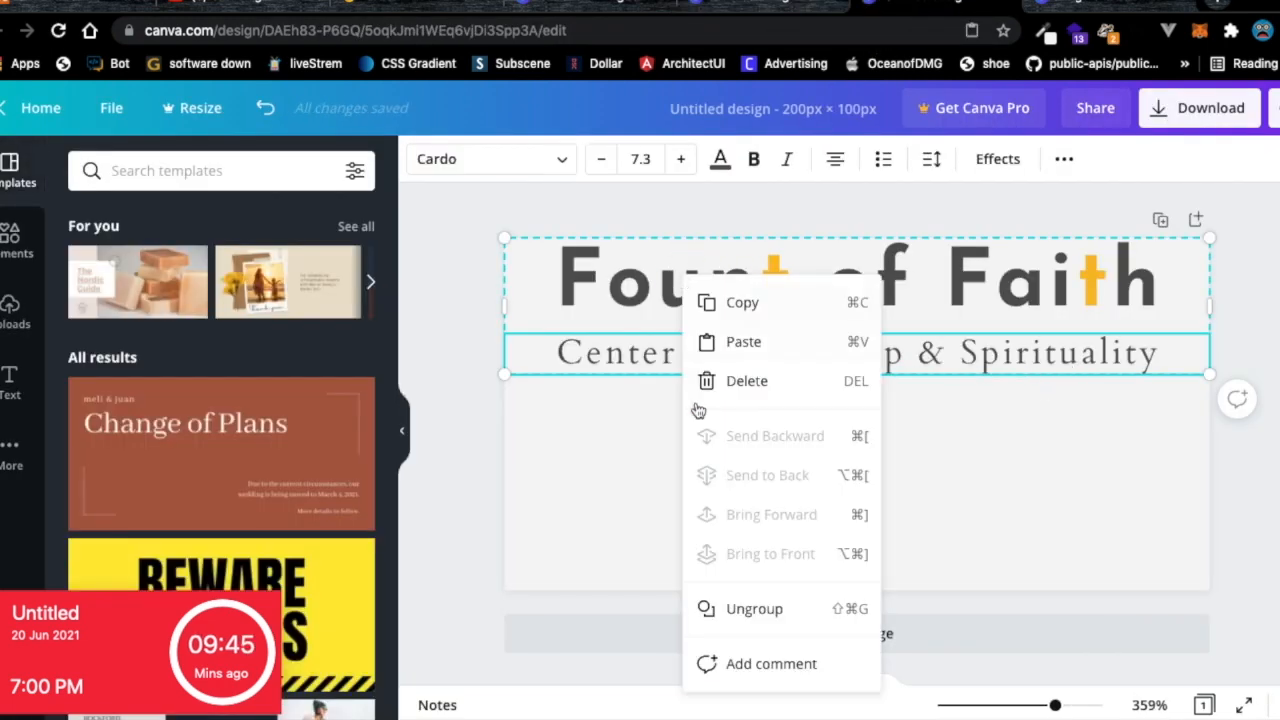
{"action": "left_click", "coordinate": [741, 304]}
{"action": "left_click", "coordinate": [778, 12]}
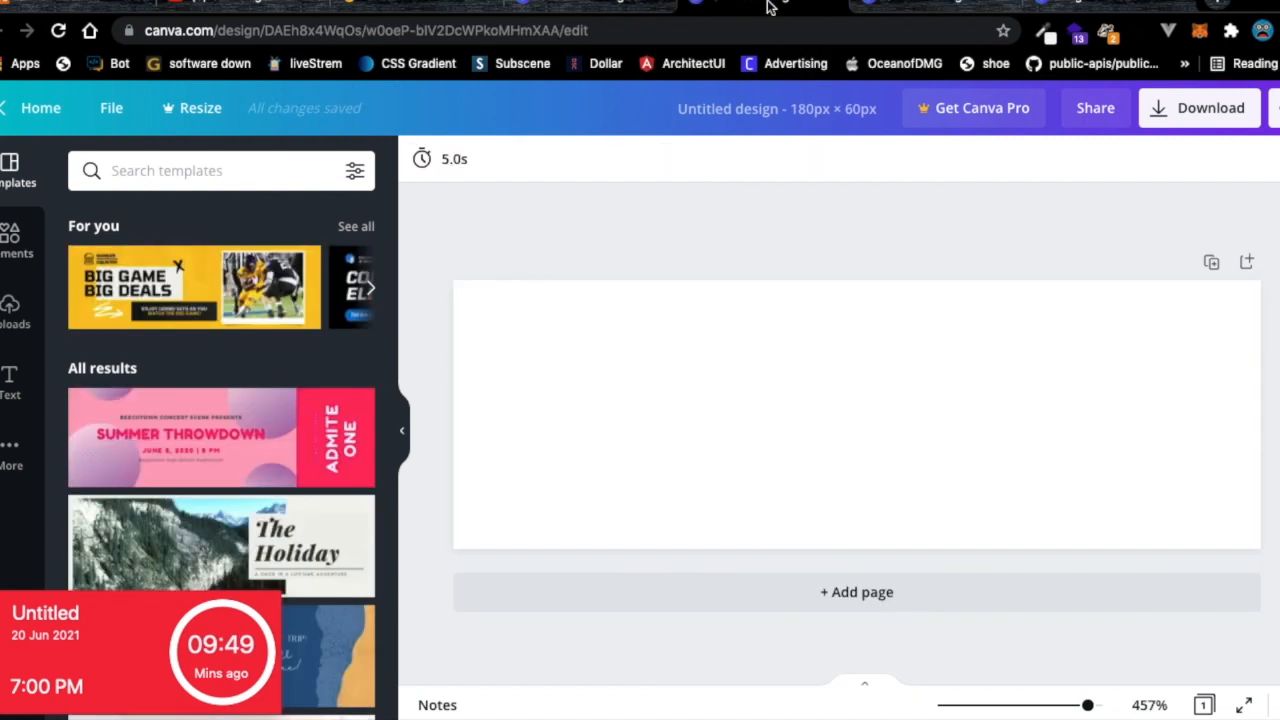
{"action": "right_click", "coordinate": [717, 403]}
{"action": "left_click", "coordinate": [771, 443]}
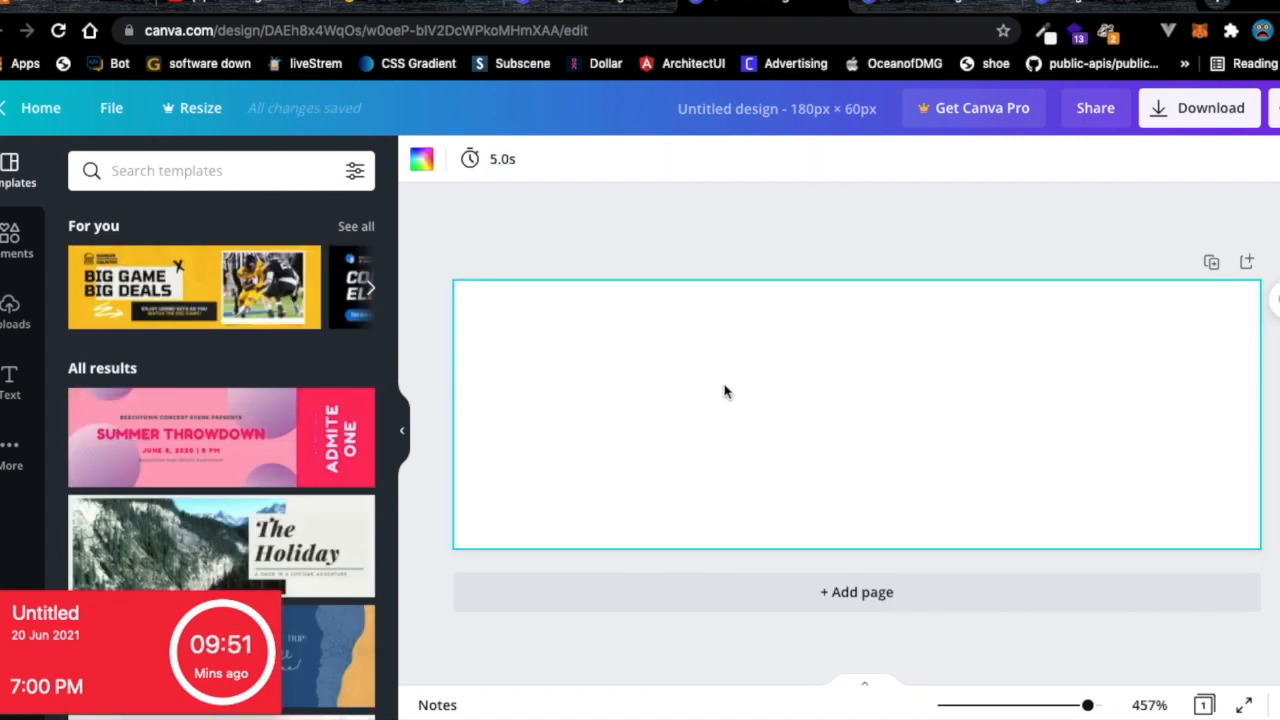
{"action": "left_click", "coordinate": [880, 10]}
{"action": "right_click", "coordinate": [745, 290]}
{"action": "left_click", "coordinate": [775, 305]}
{"action": "left_click", "coordinate": [785, 10]}
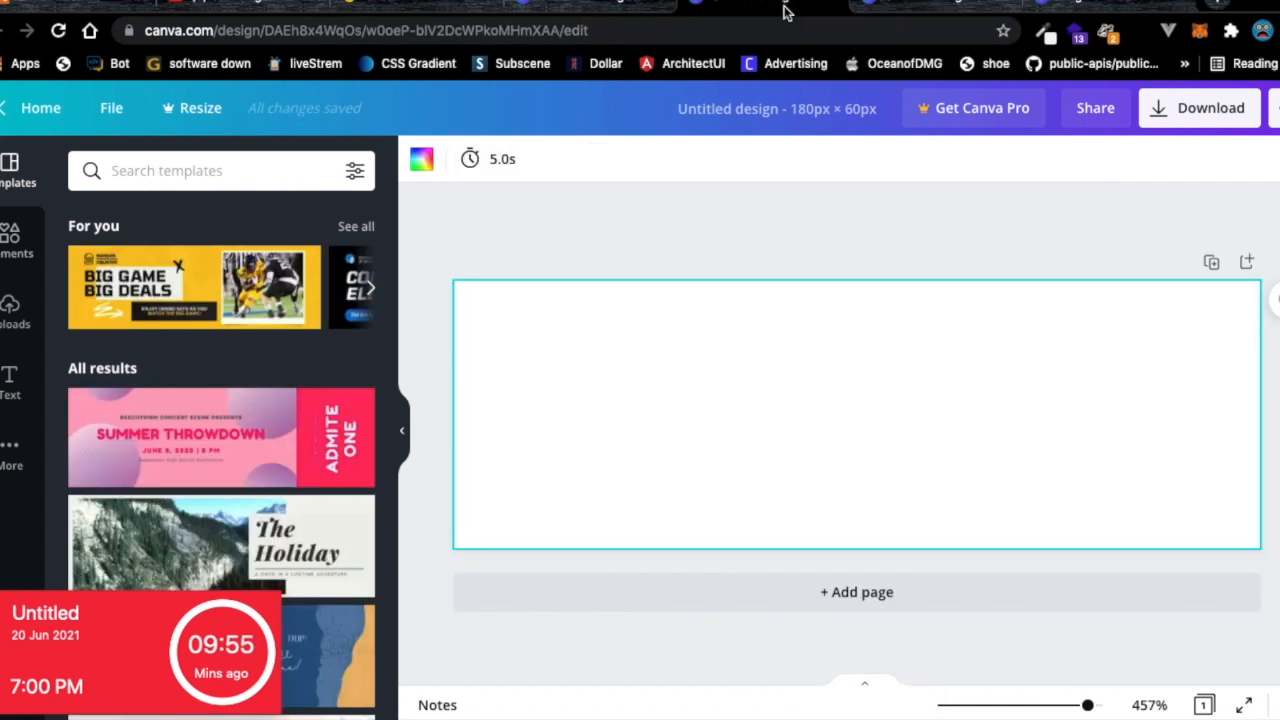
{"action": "right_click", "coordinate": [698, 418]}
{"action": "left_click", "coordinate": [722, 477]}
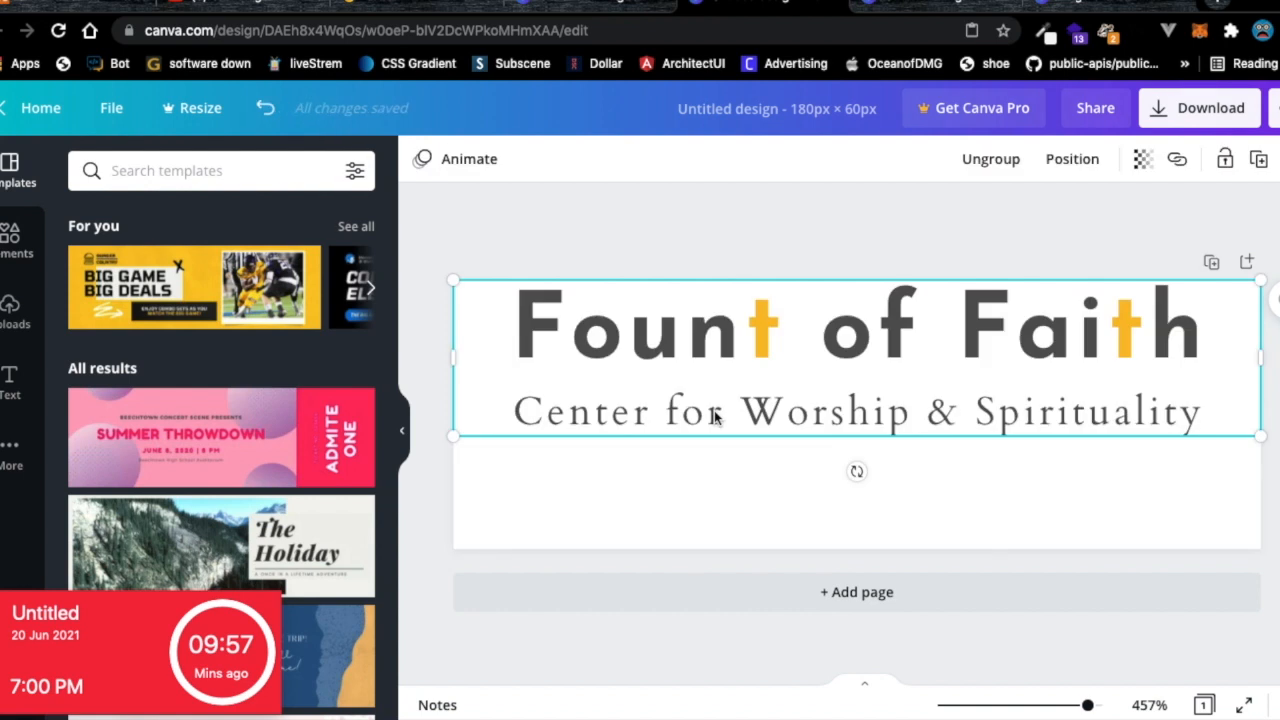
{"action": "left_click", "coordinate": [657, 470]}
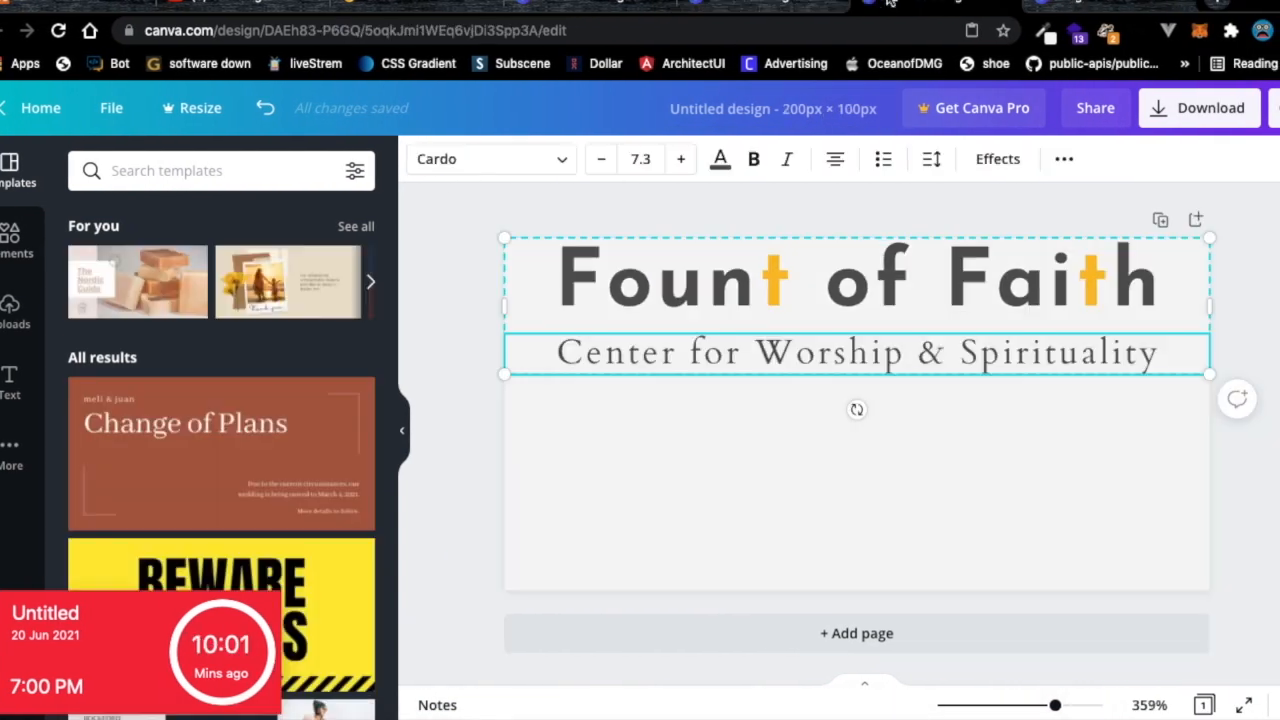
Check which light grey the 200×100 design's background uses.
{"action": "left_click", "coordinate": [663, 423]}
{"action": "left_click", "coordinate": [421, 160]}
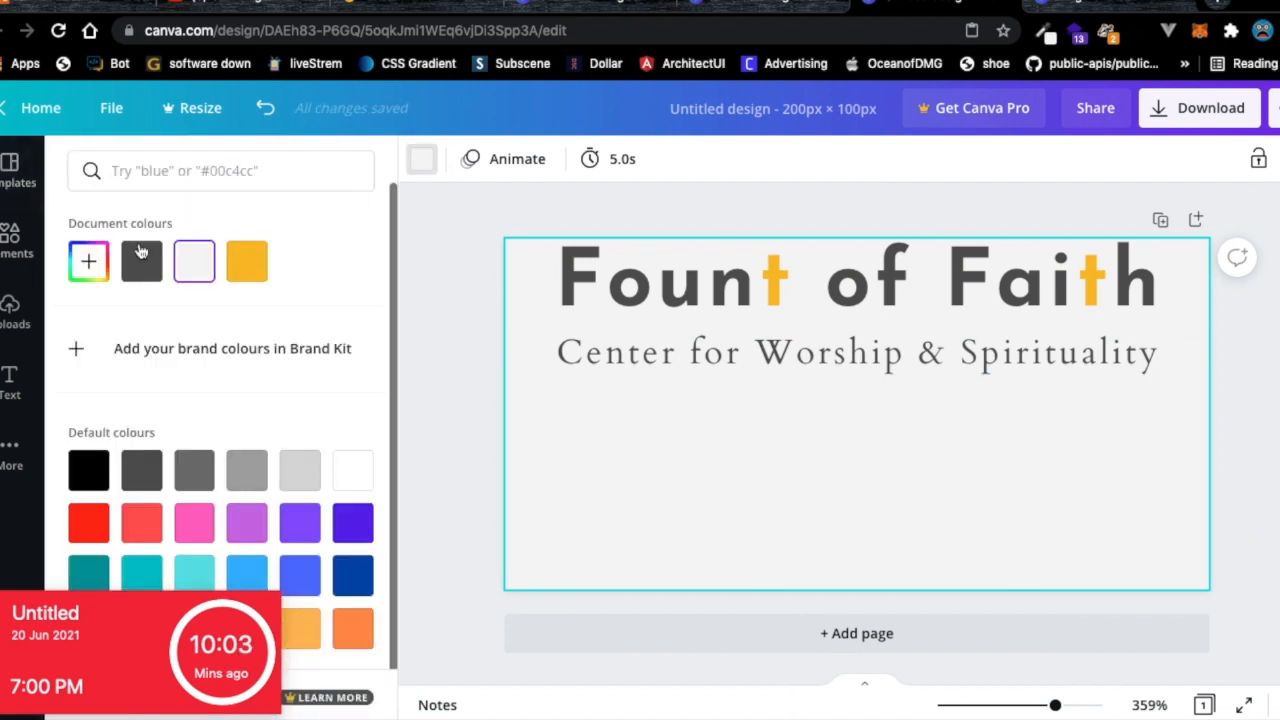
{"action": "left_click", "coordinate": [190, 272]}
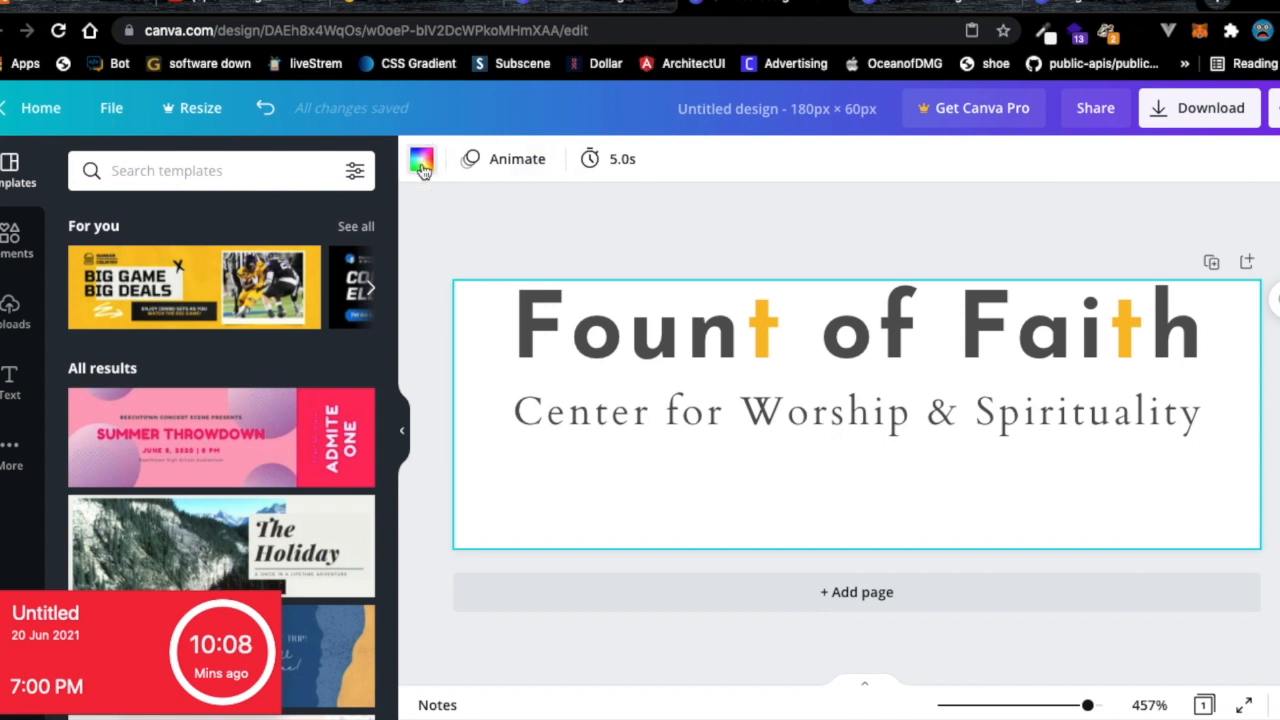
Search 'light grey' and give the 180×60 design the Frozen Berries light grey background.
{"action": "left_click", "coordinate": [421, 162]}
{"action": "left_click", "coordinate": [150, 171]}
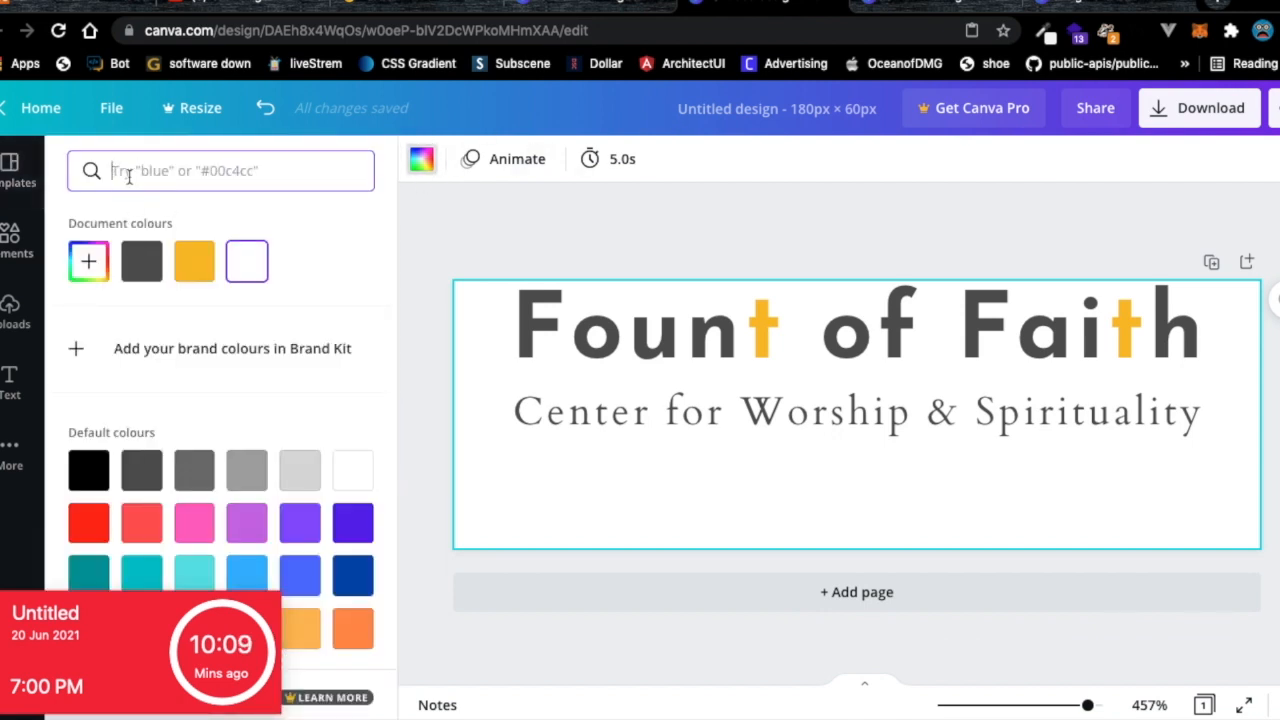
{"action": "type", "text": "light"}
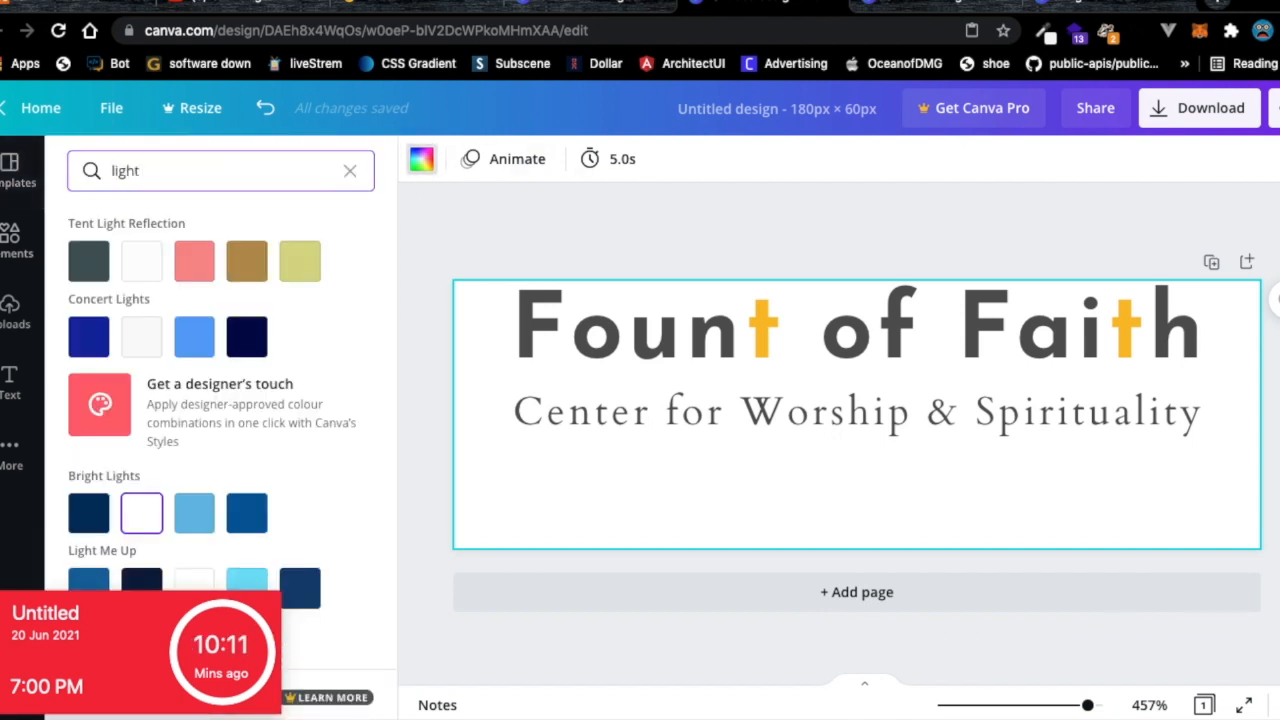
{"action": "type", "text": " grey"}
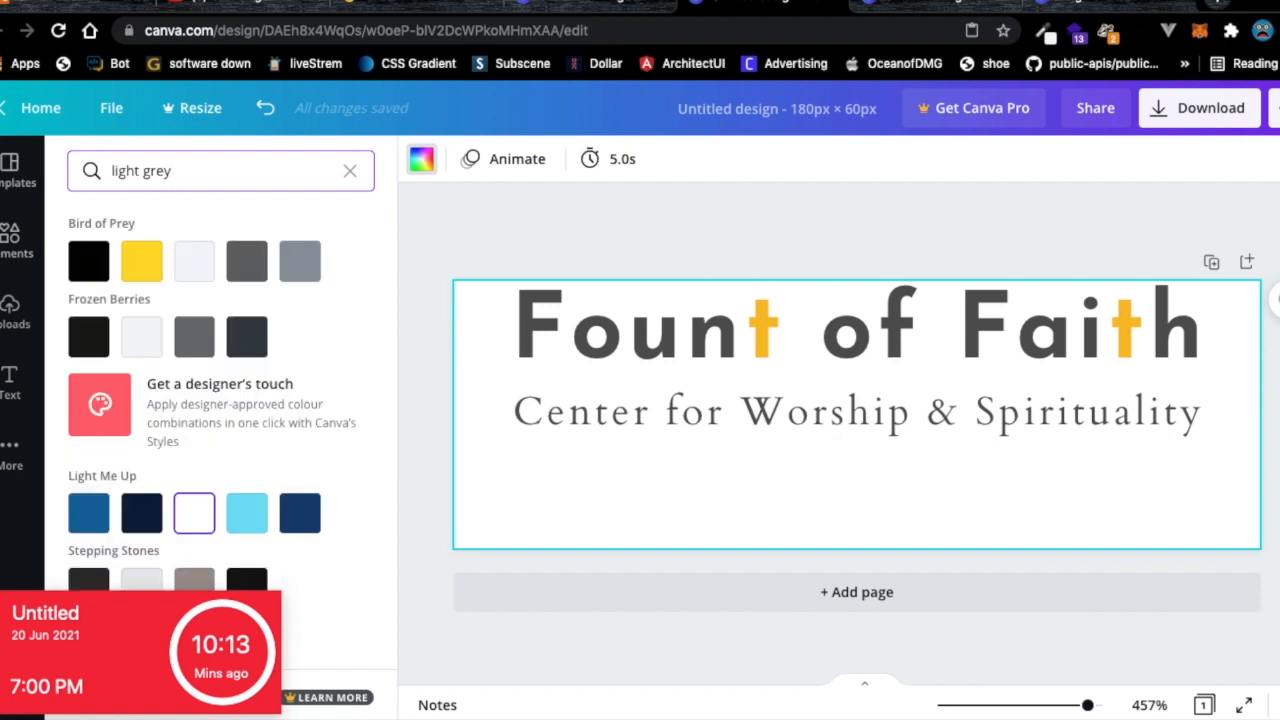
{"action": "left_click", "coordinate": [193, 276]}
{"action": "left_click", "coordinate": [158, 344]}
{"action": "left_click", "coordinate": [200, 275]}
{"action": "left_click", "coordinate": [141, 338]}
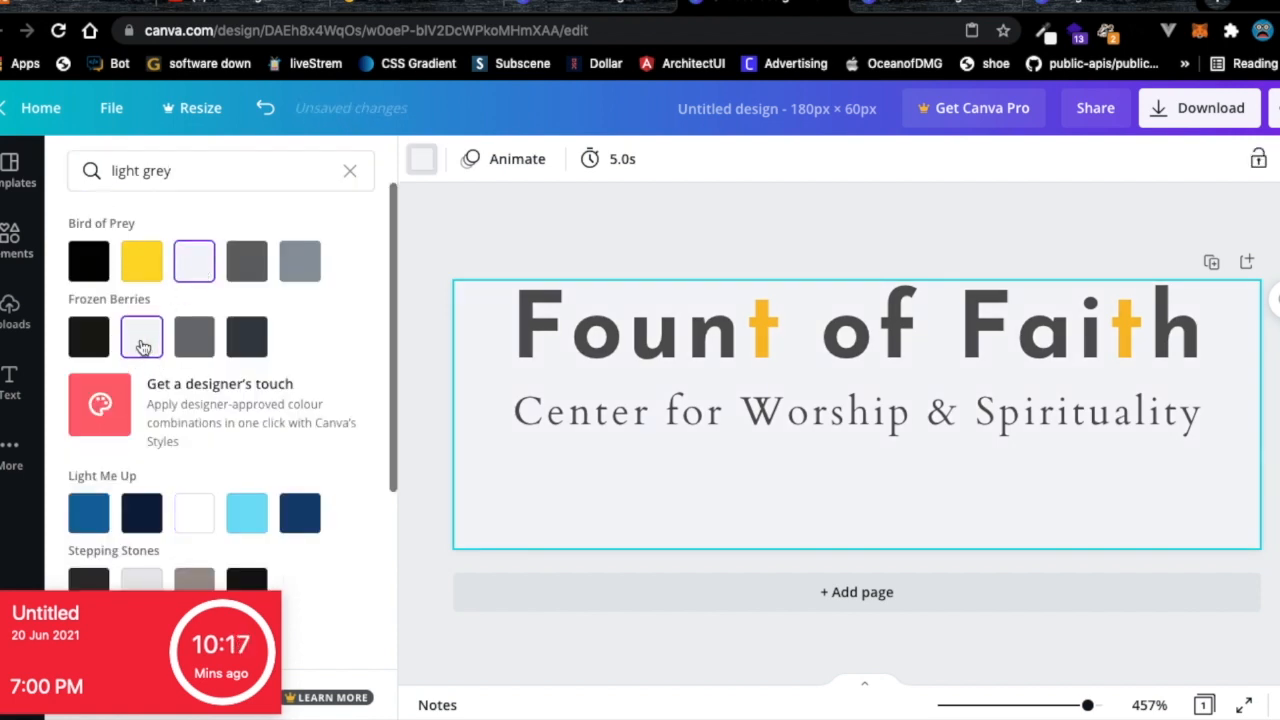
Re-copy the login page's #F5F5F5 background colour with ColorZilla and return to Canva.
{"action": "left_click", "coordinate": [370, 10]}
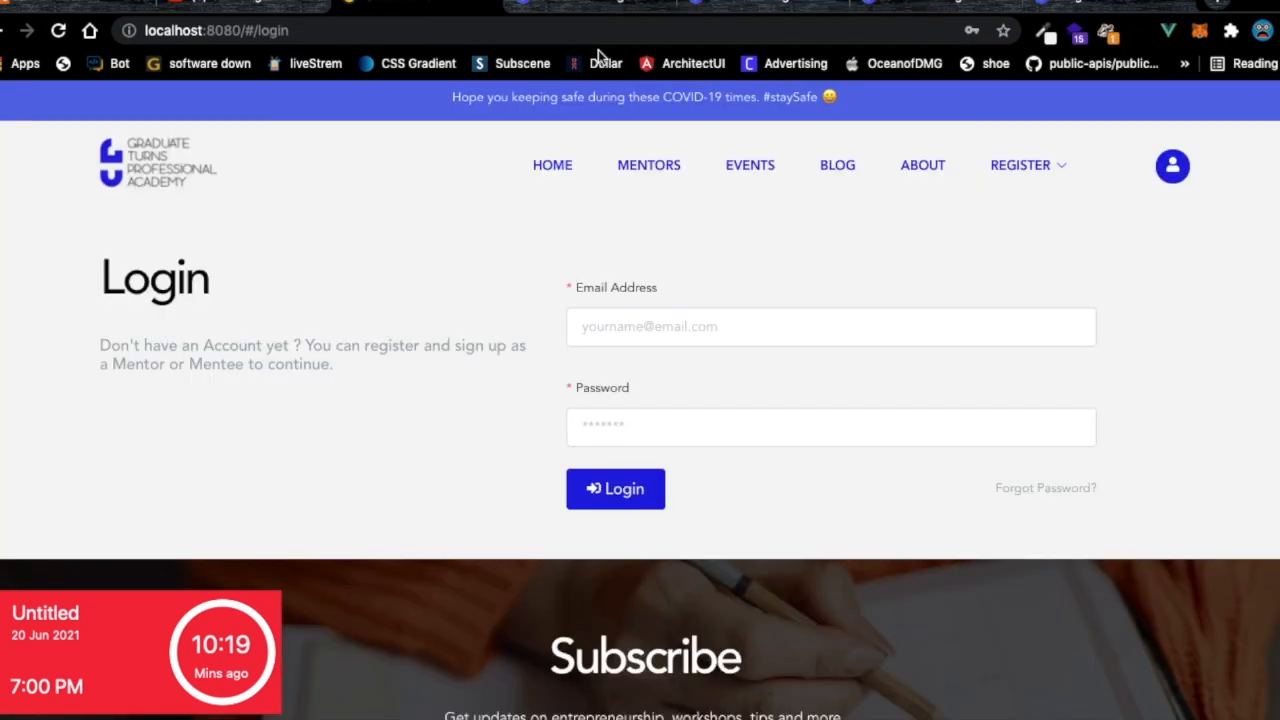
{"action": "left_click", "coordinate": [1043, 31]}
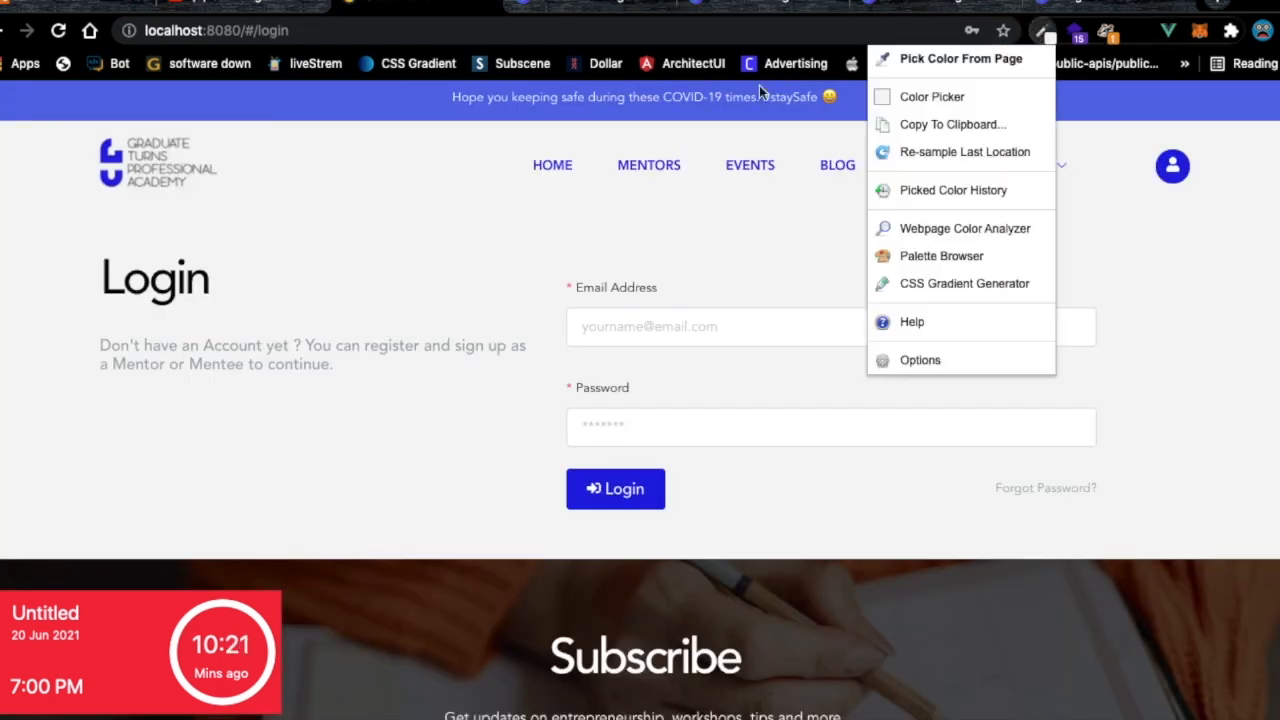
{"action": "left_click", "coordinate": [962, 62]}
{"action": "left_click", "coordinate": [332, 243]}
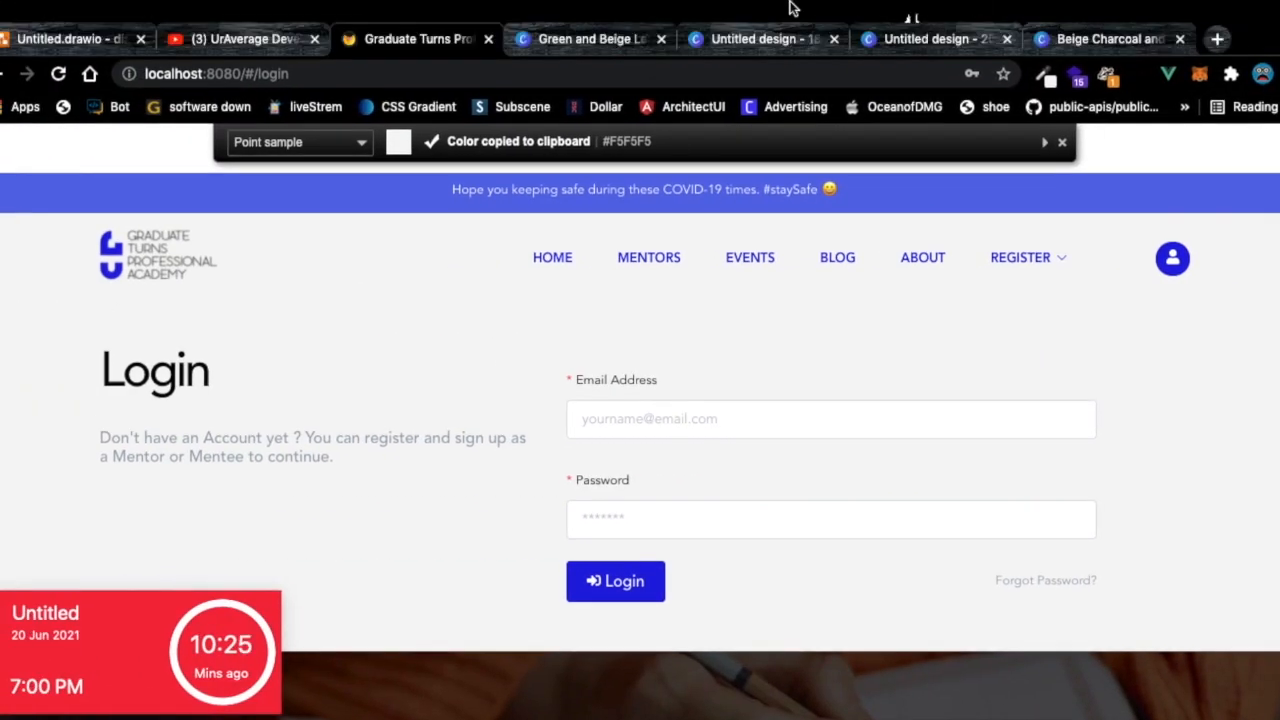
{"action": "left_click", "coordinate": [748, 5]}
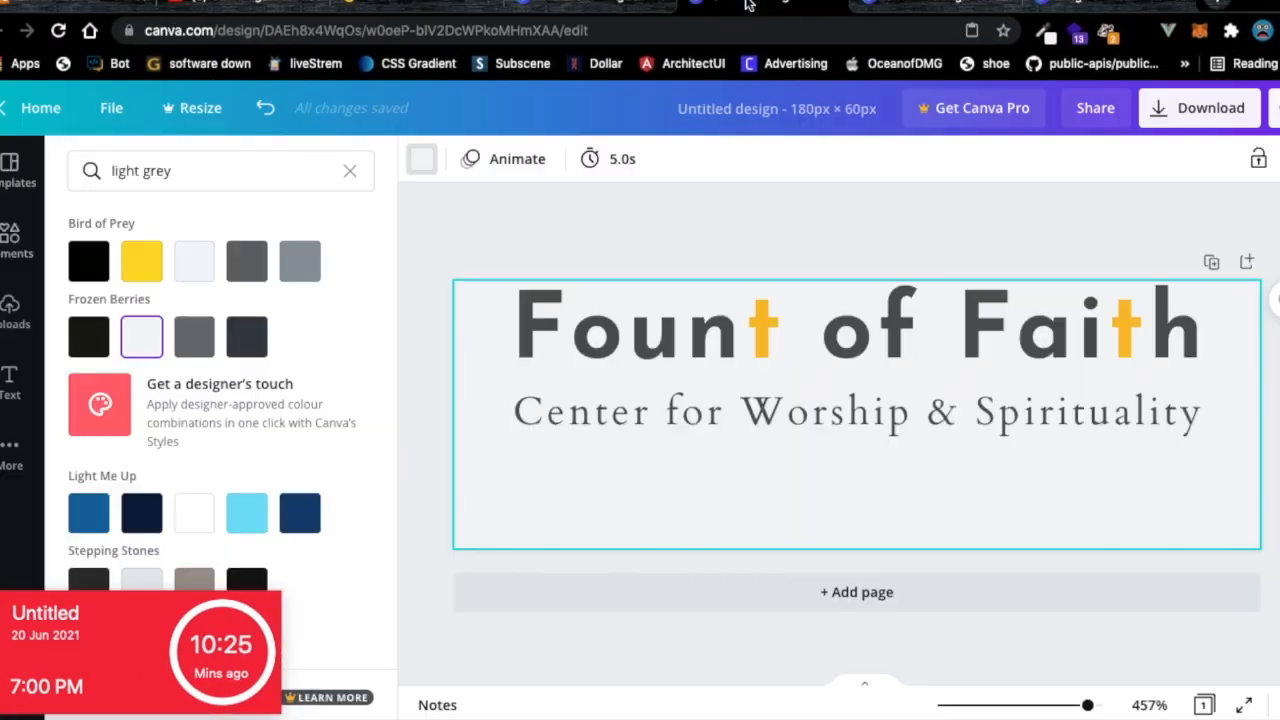
Close the extra Canva design tabs, staying on the page, and return to the 180×60 design.
{"action": "left_click", "coordinate": [638, 12]}
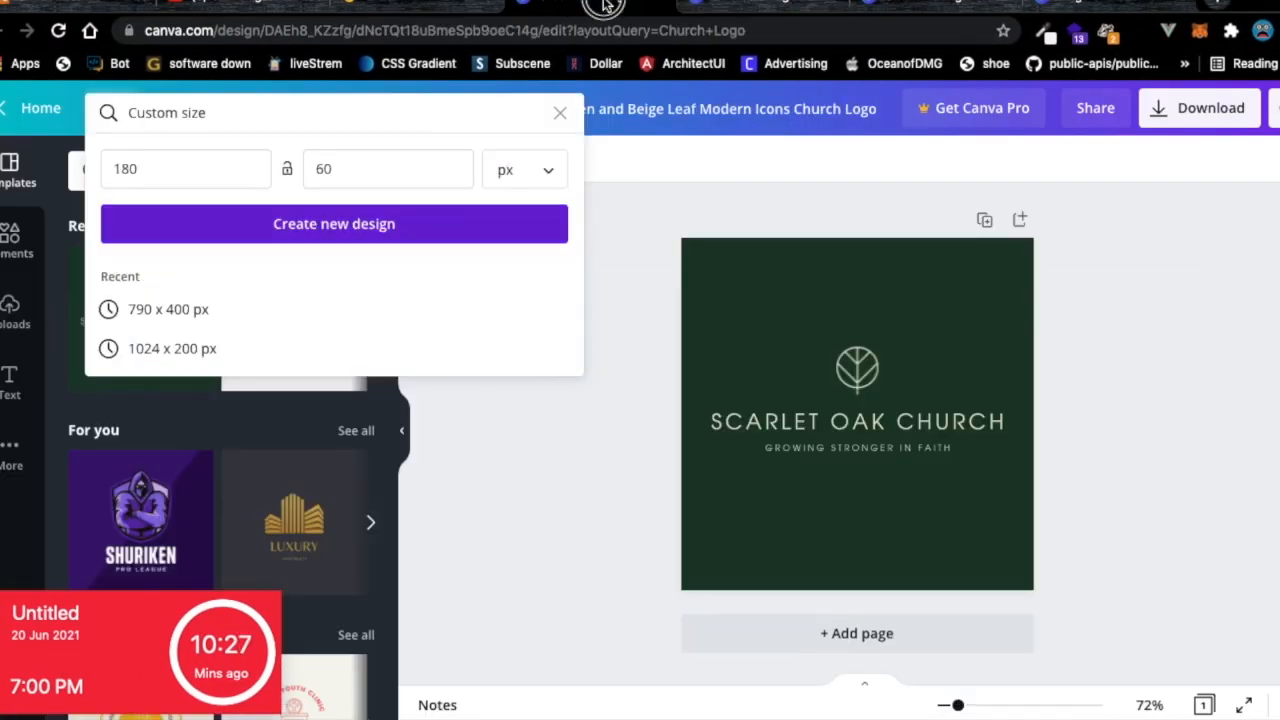
{"action": "left_click", "coordinate": [727, 4]}
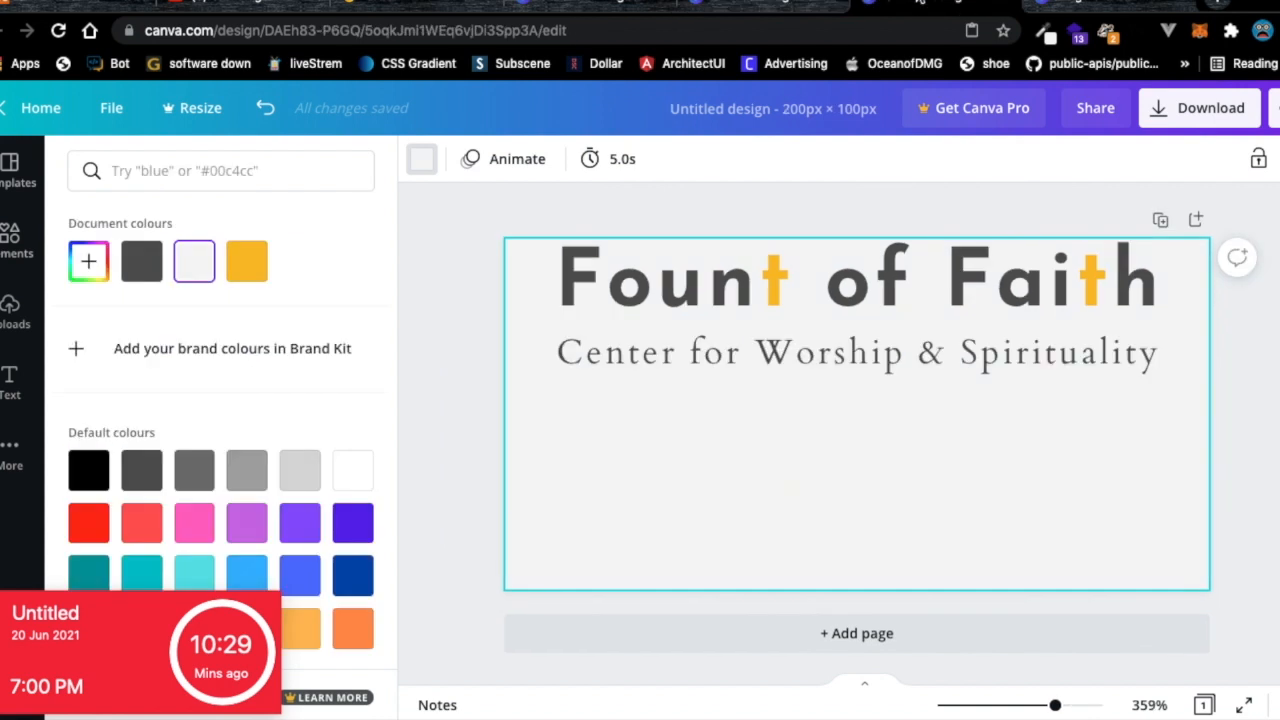
{"action": "left_click", "coordinate": [1002, 4]}
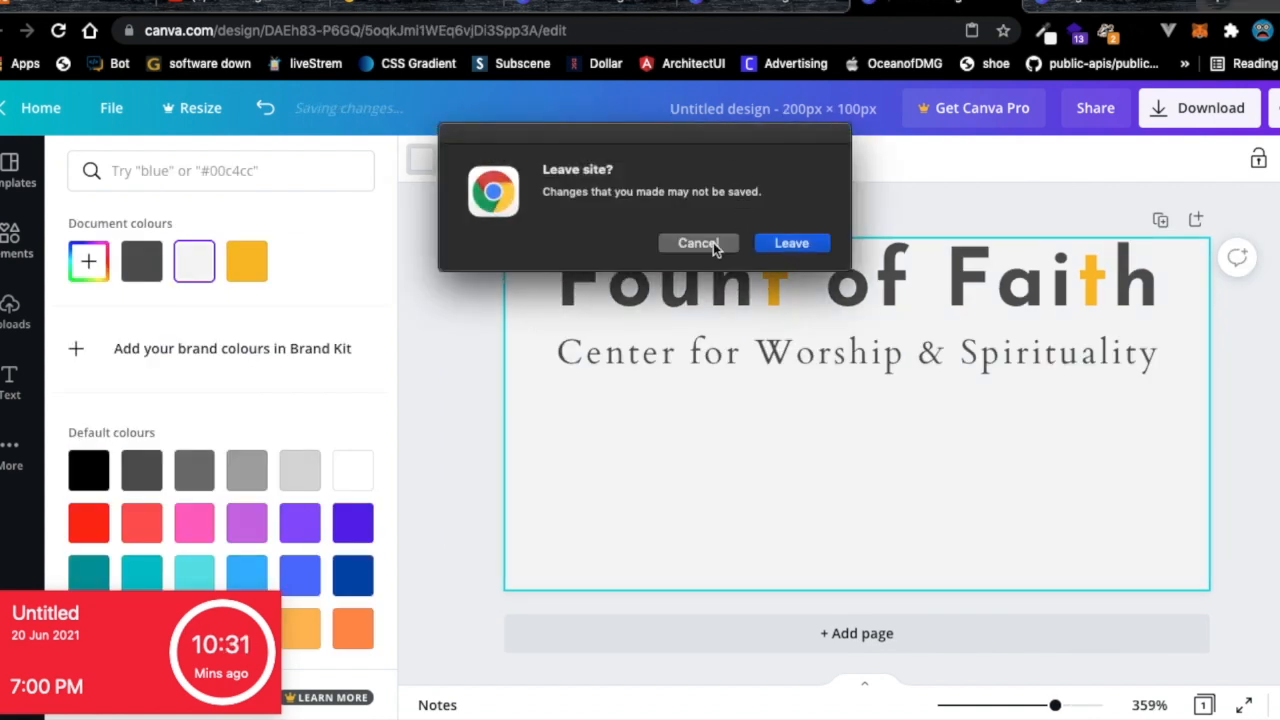
{"action": "left_click", "coordinate": [704, 245]}
{"action": "left_click", "coordinate": [993, 4]}
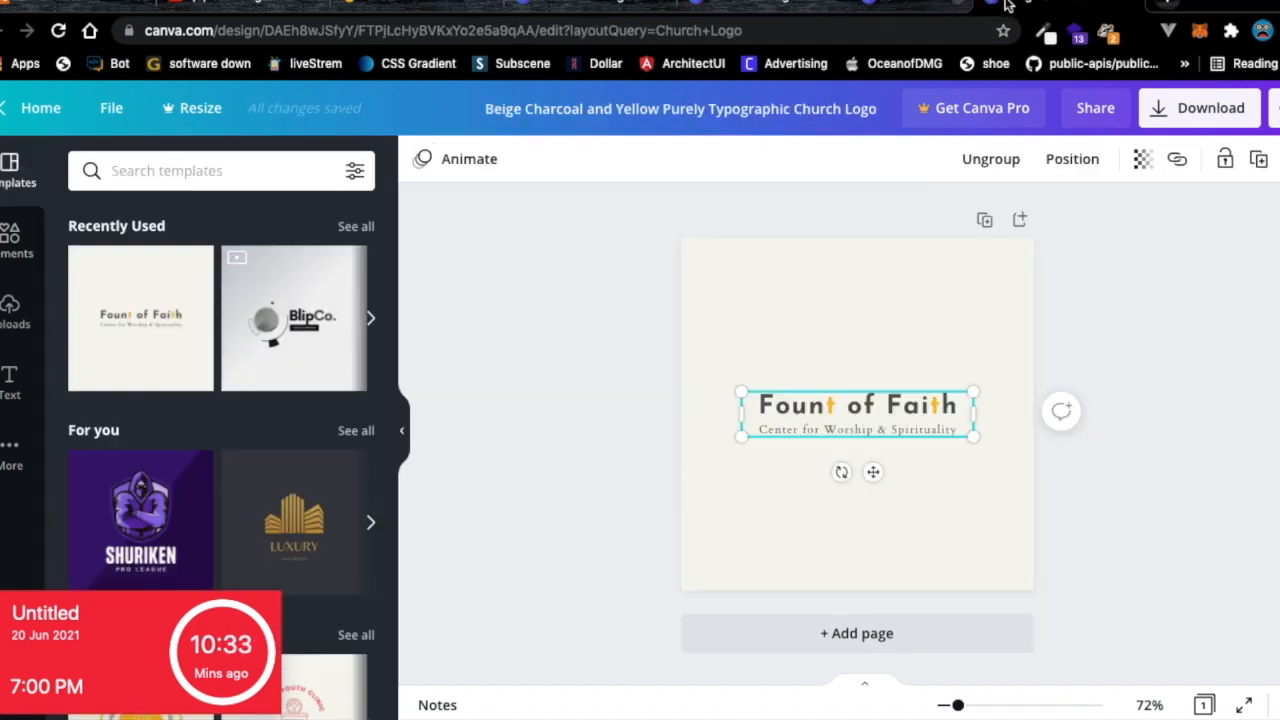
{"action": "left_click", "coordinate": [811, 6]}
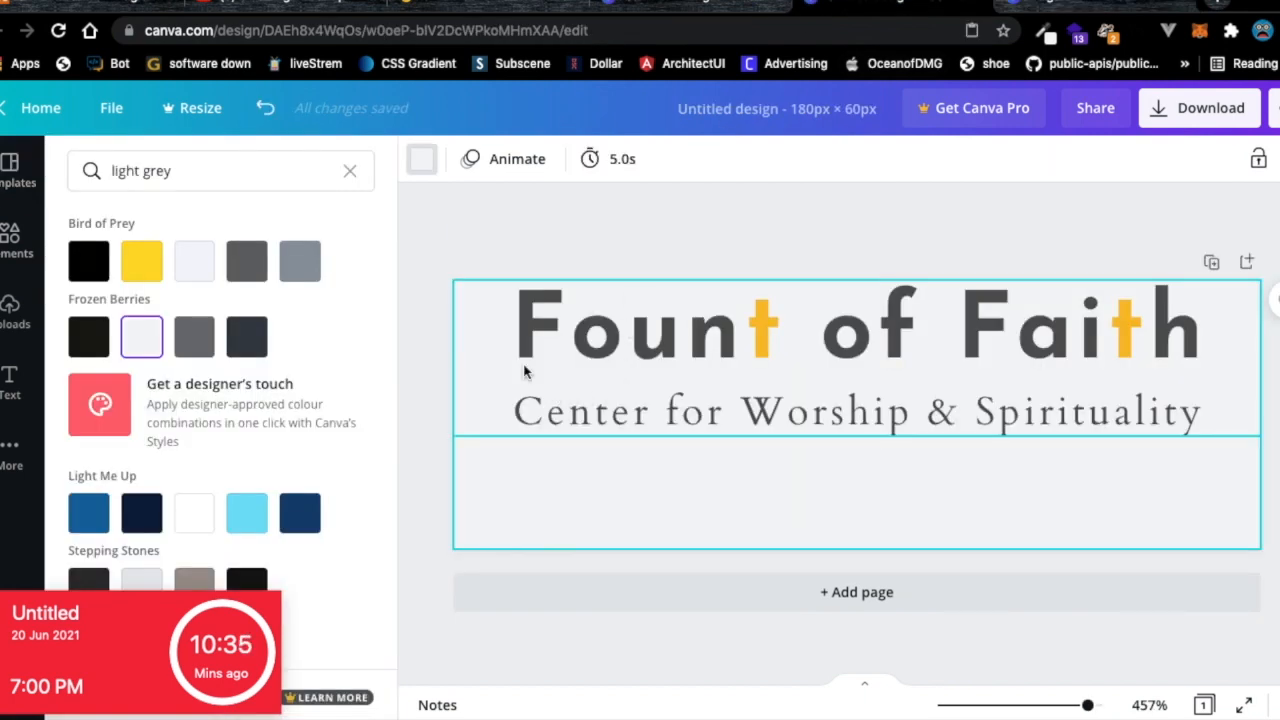
Apply the exact #F5F5F5 background colour, then select the title and subtitle together.
{"action": "left_click", "coordinate": [183, 174]}
{"action": "key", "text": "ctrl+a"}
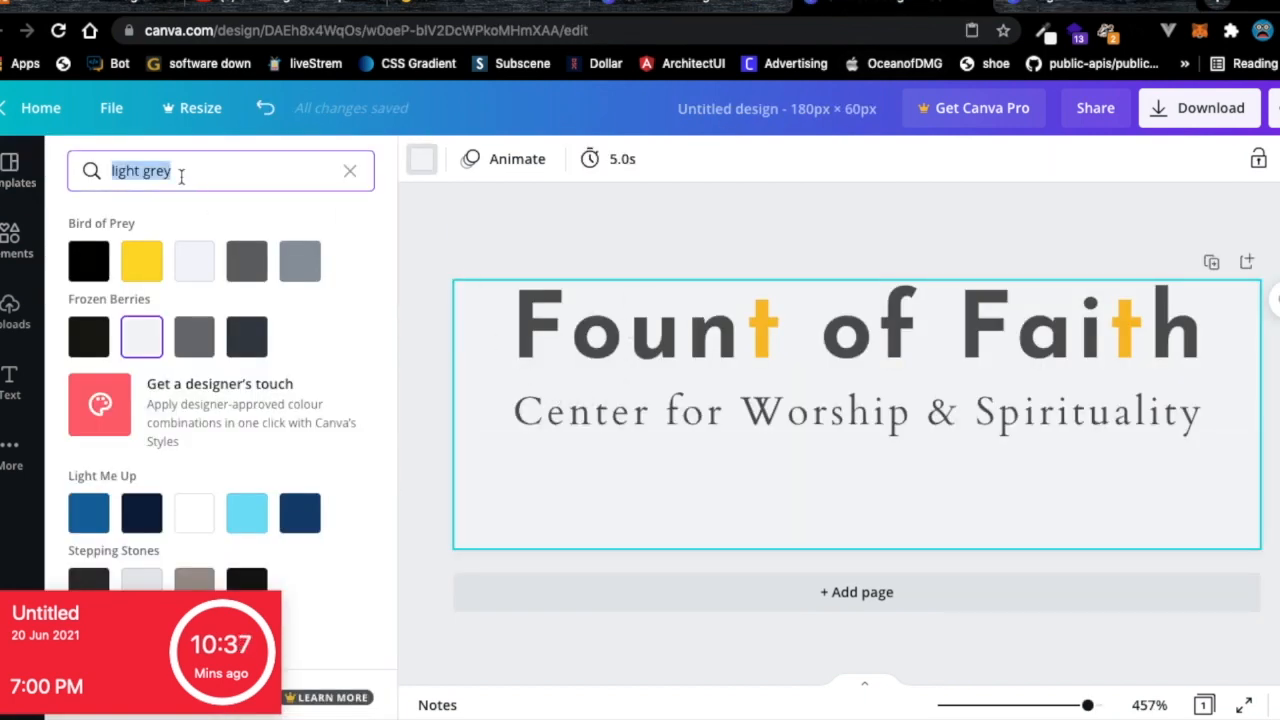
{"action": "key", "text": "ctrl+v"}
{"action": "left_click", "coordinate": [88, 262]}
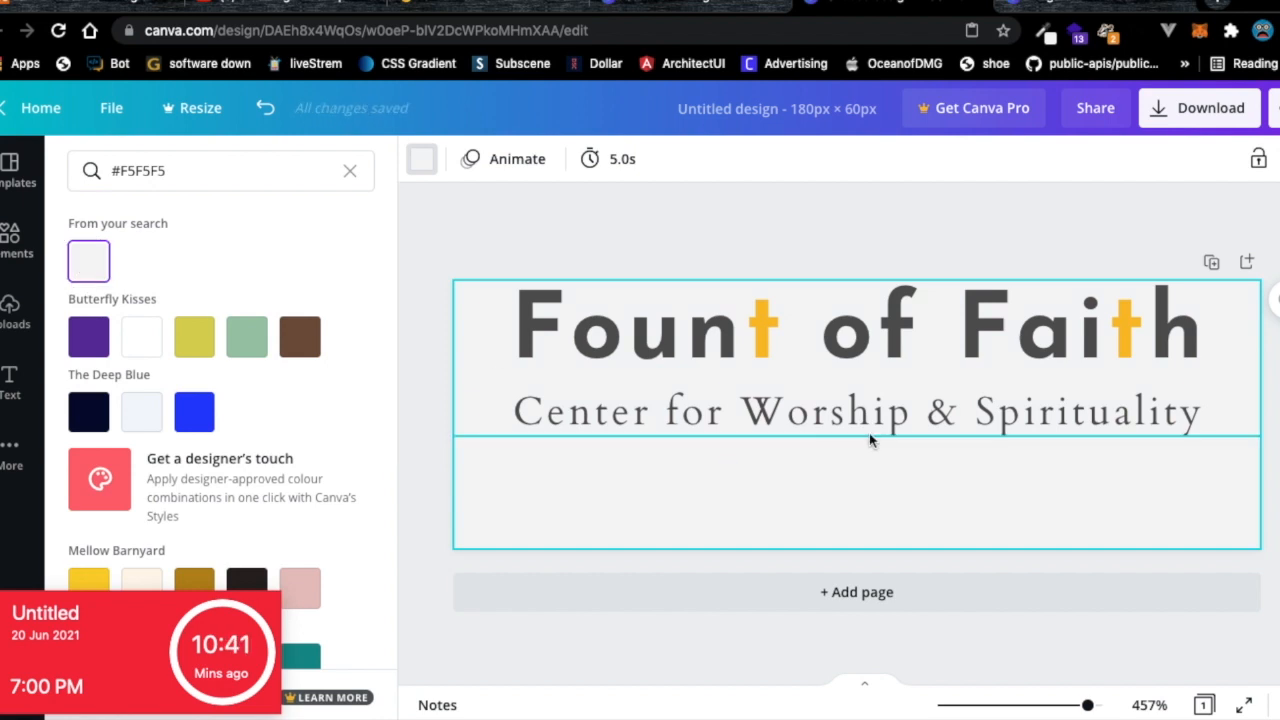
{"action": "left_click_drag", "start_coordinate": [1137, 449], "coordinate": [648, 368]}
Change the title from 'Fount of Faith' to 'Youdo Mentor', deleting the word 'of'.
{"action": "double_click", "coordinate": [727, 380]}
{"action": "left_click", "coordinate": [727, 380]}
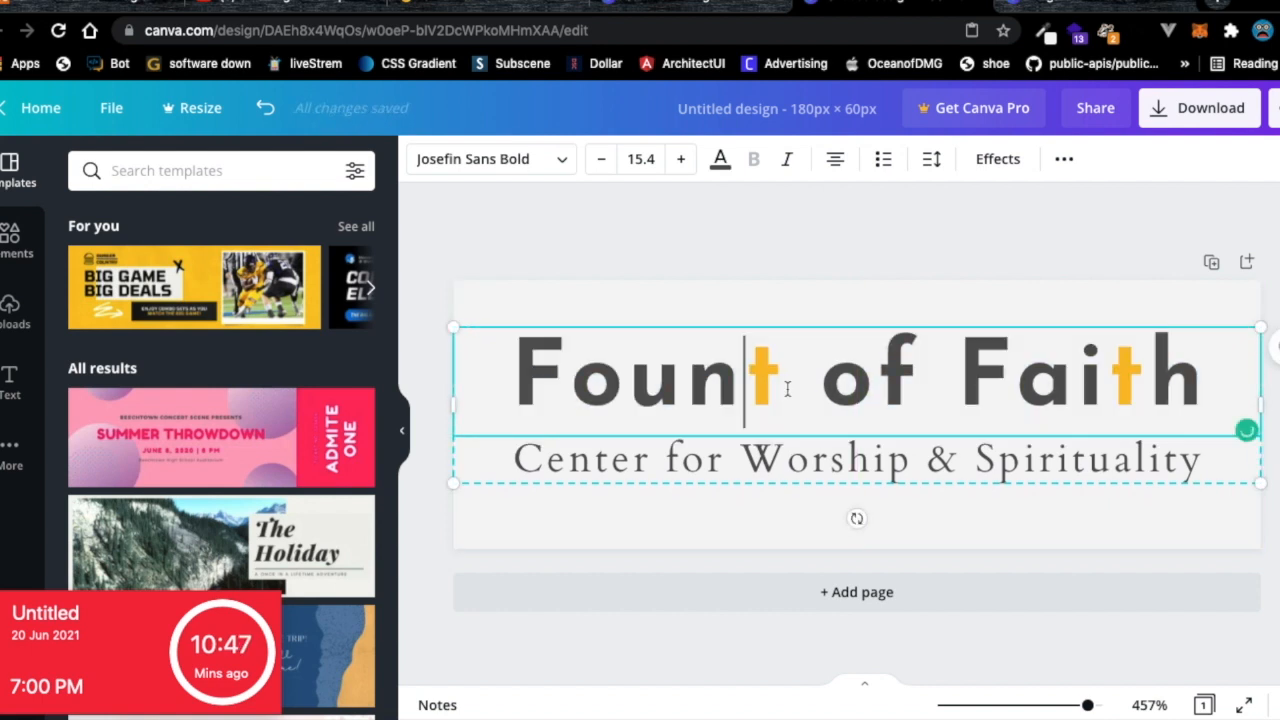
{"action": "double_click", "coordinate": [663, 390]}
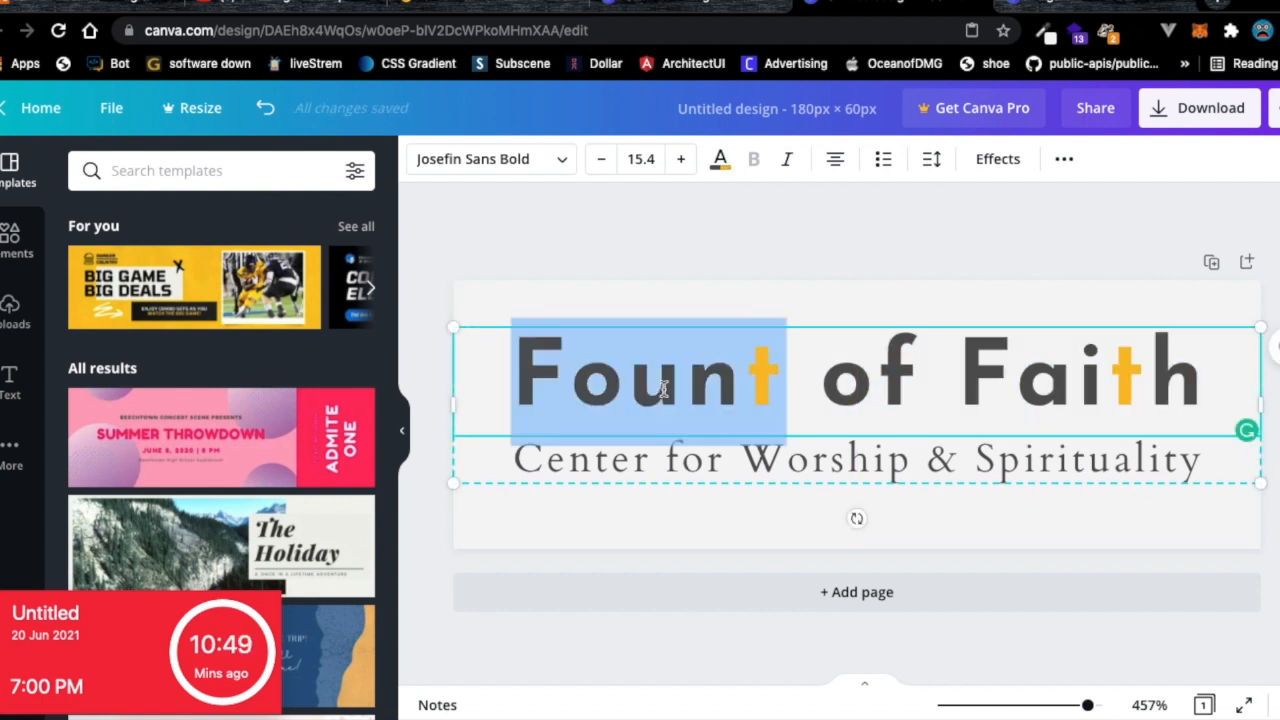
{"action": "type", "text": "You"}
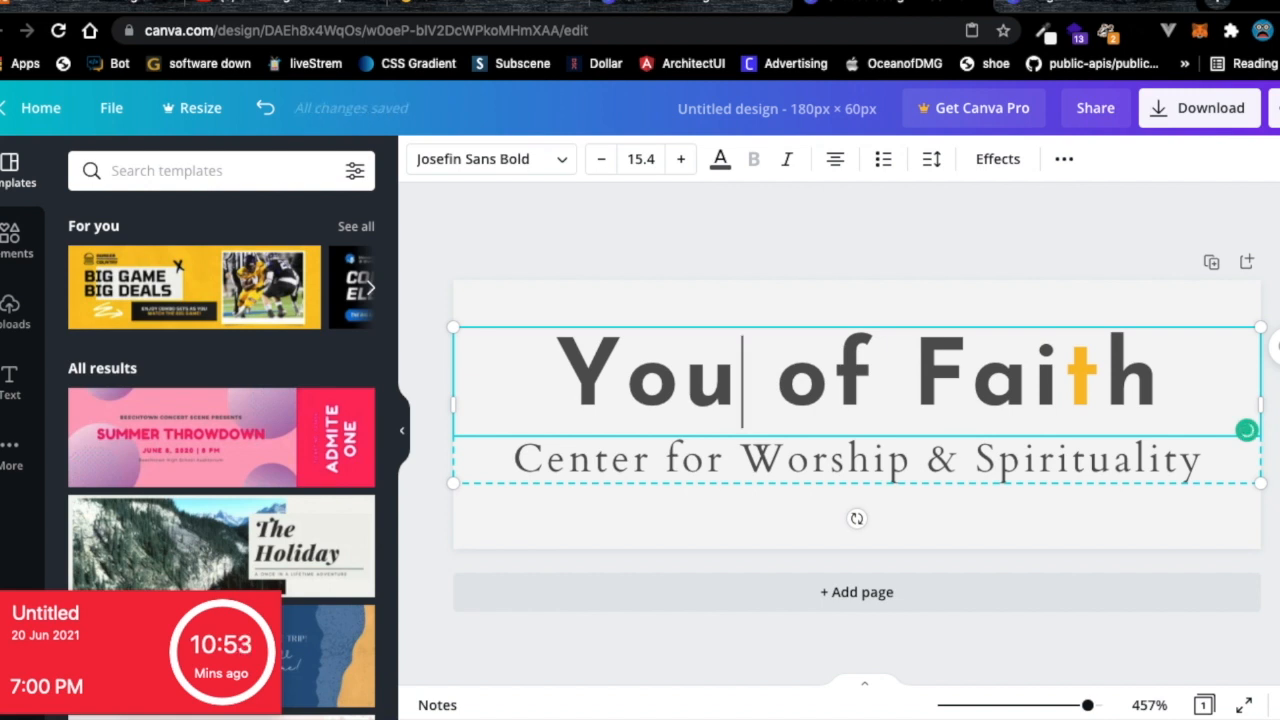
{"action": "double_click", "coordinate": [970, 375]}
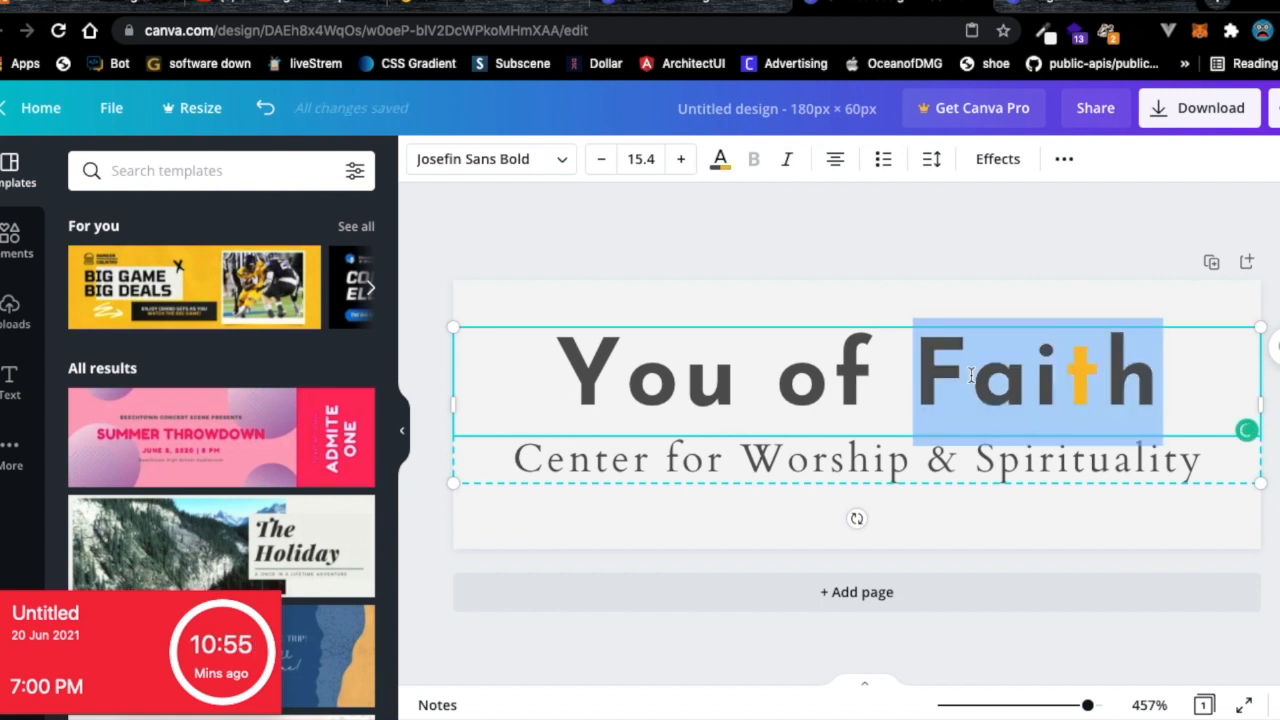
{"action": "type", "text": "Mentor"}
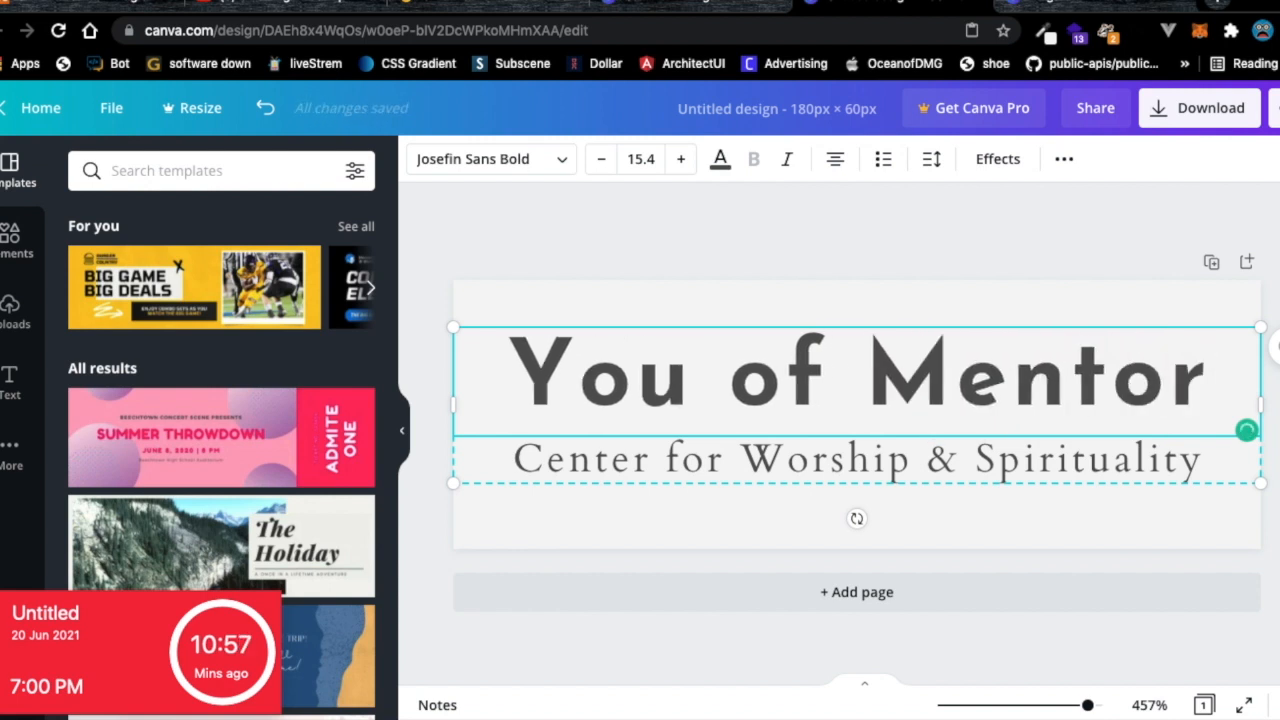
{"action": "double_click", "coordinate": [796, 383]}
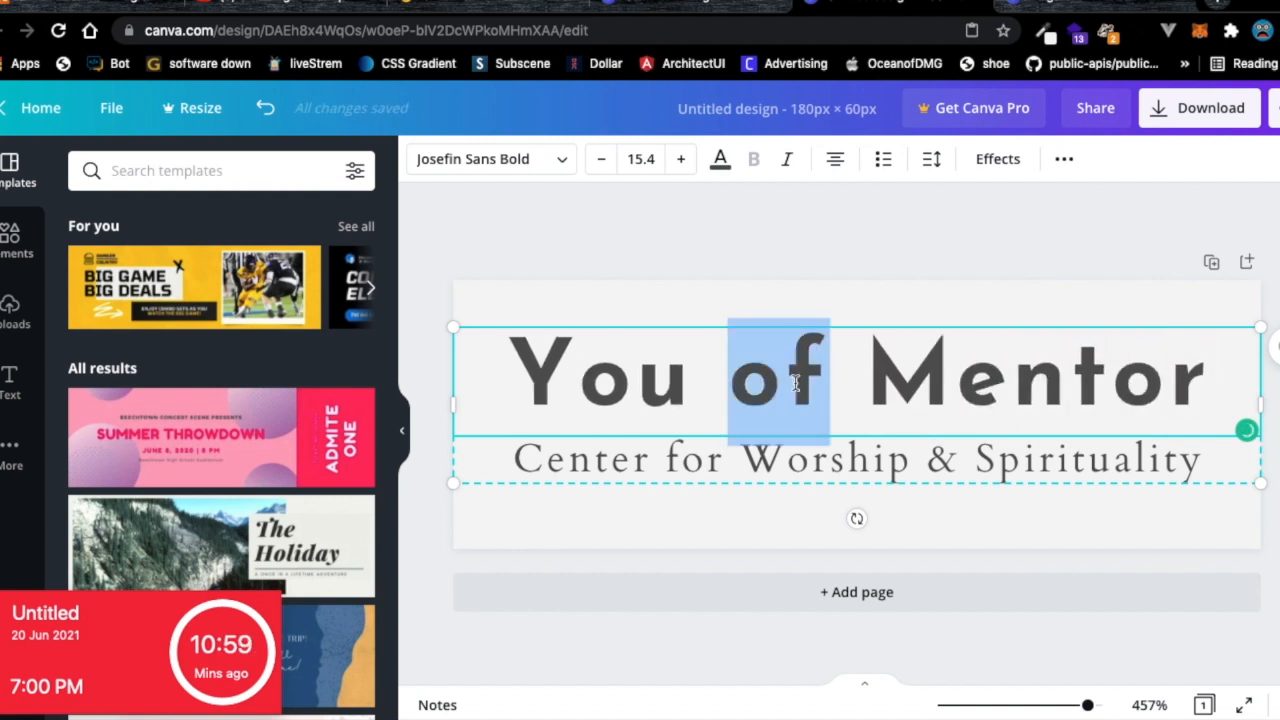
{"action": "key", "text": "BackSpace"}
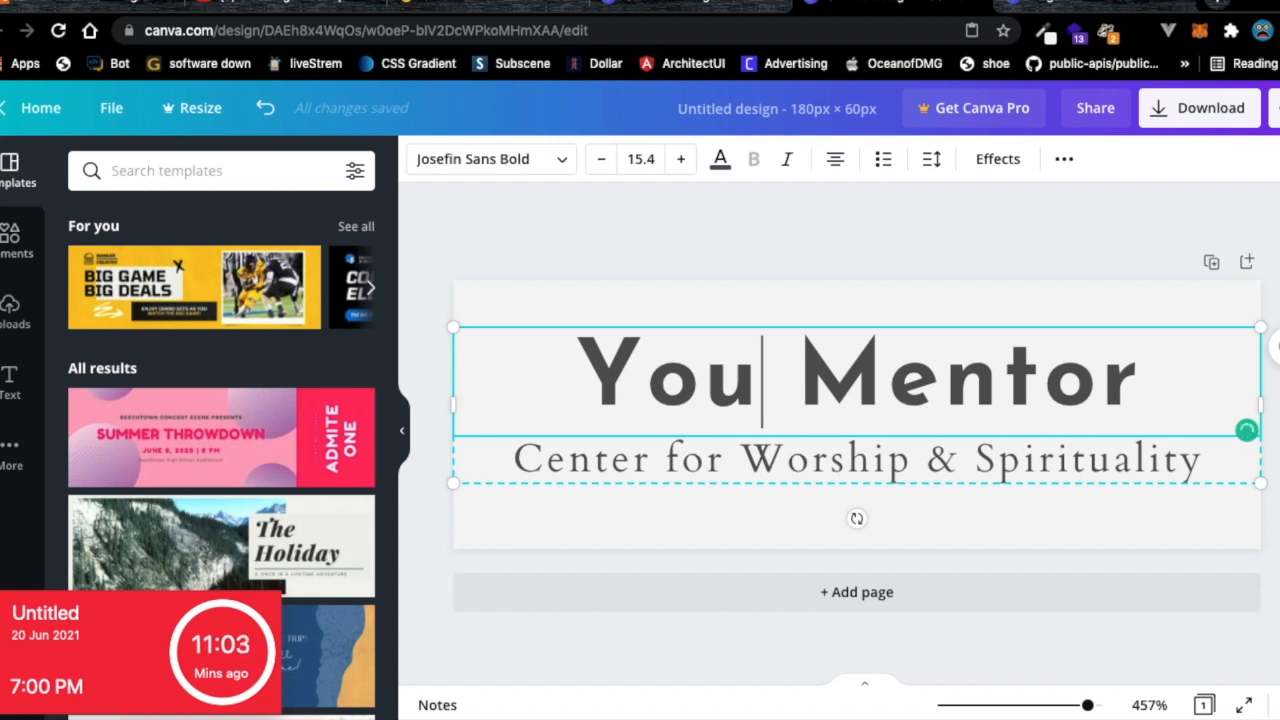
{"action": "type", "text": "do"}
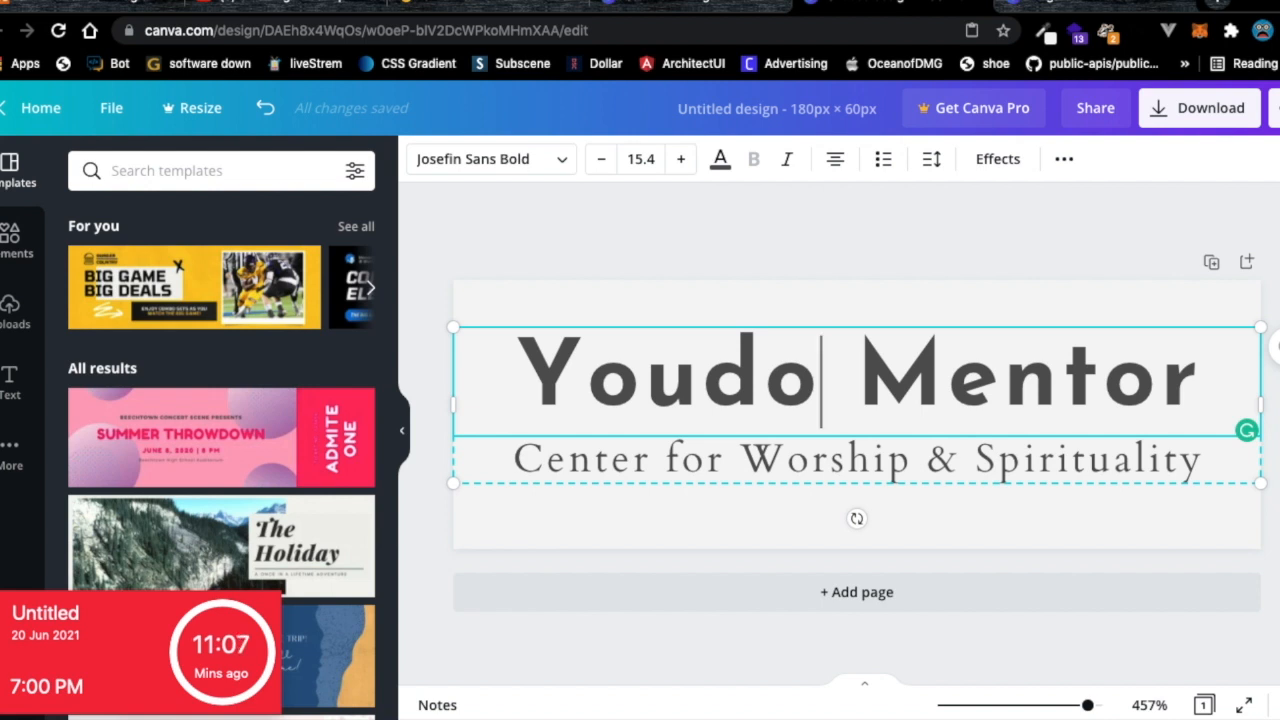
{"action": "key", "text": "BackSpace"}
{"action": "key", "text": "BackSpace"}
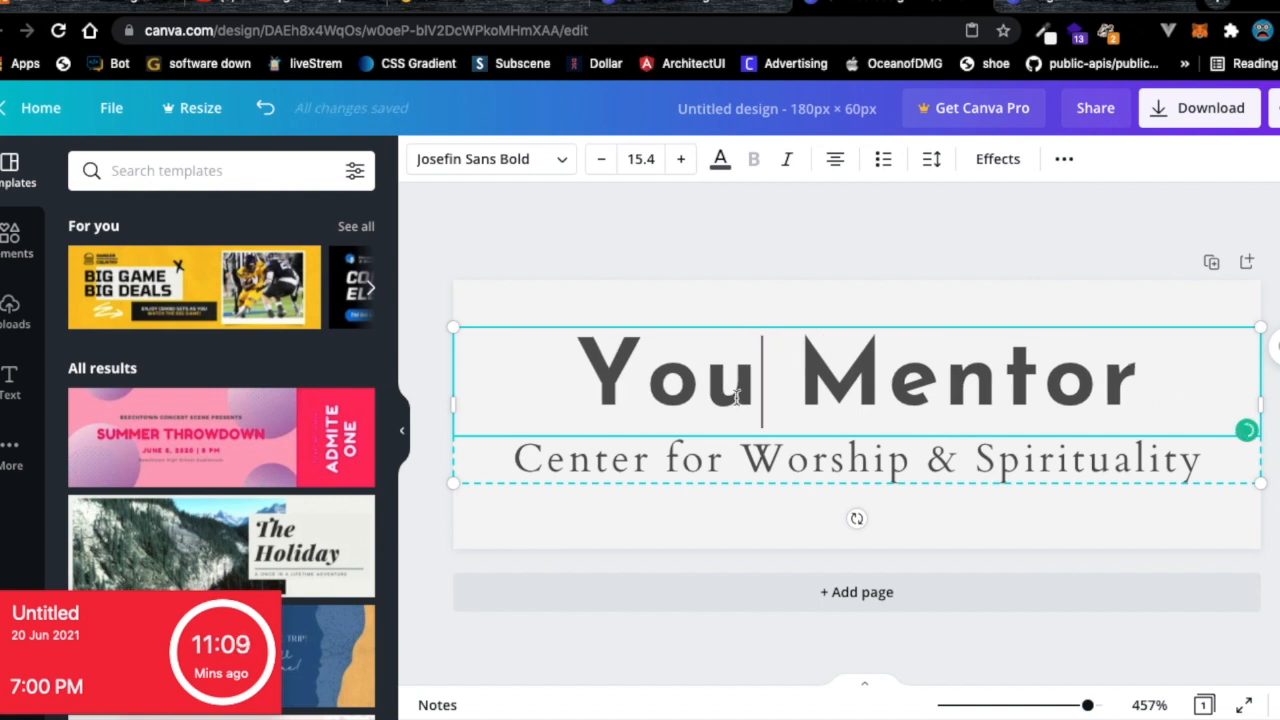
{"action": "type", "text": "do"}
Search the Elements library for 'smile' graphics.
{"action": "left_click", "coordinate": [12, 242]}
{"action": "left_click", "coordinate": [155, 172]}
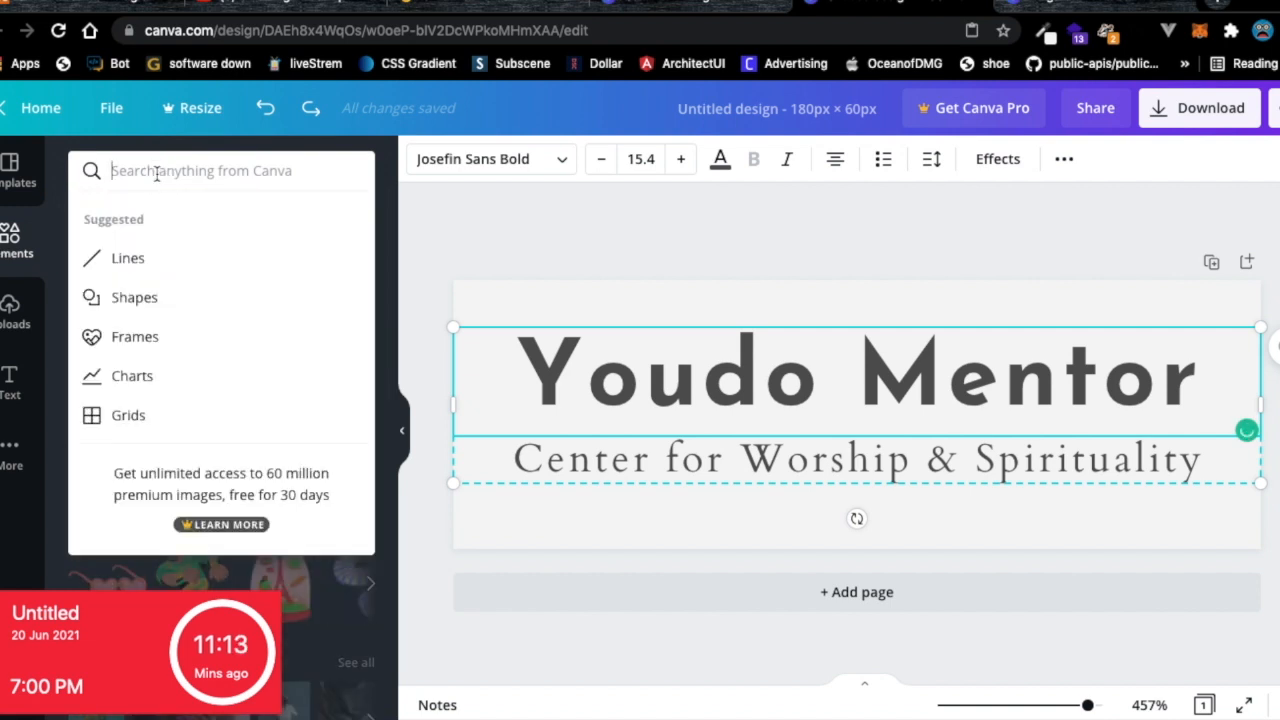
{"action": "type", "text": "smile"}
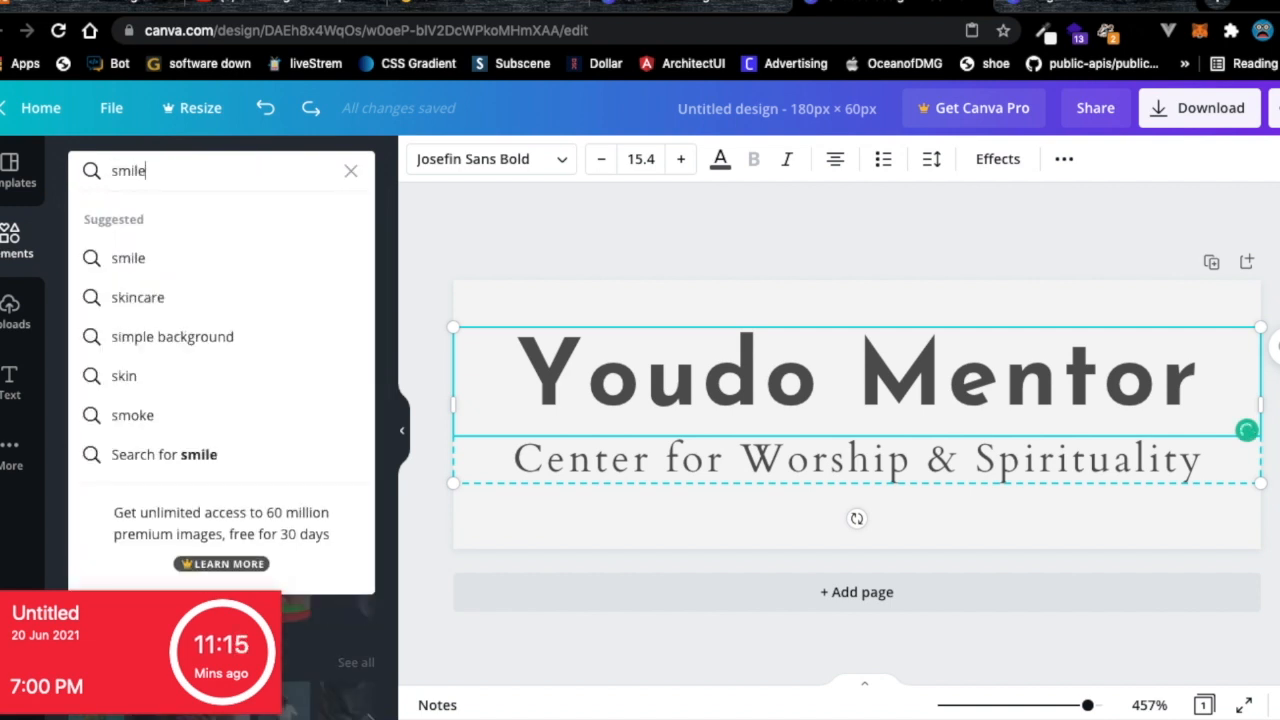
{"action": "left_click", "coordinate": [128, 266]}
{"action": "scroll", "coordinate": [178, 343], "scroll_direction": "down", "scroll_amount": 5}
{"action": "scroll", "coordinate": [183, 347], "scroll_direction": "down", "scroll_amount": 2}
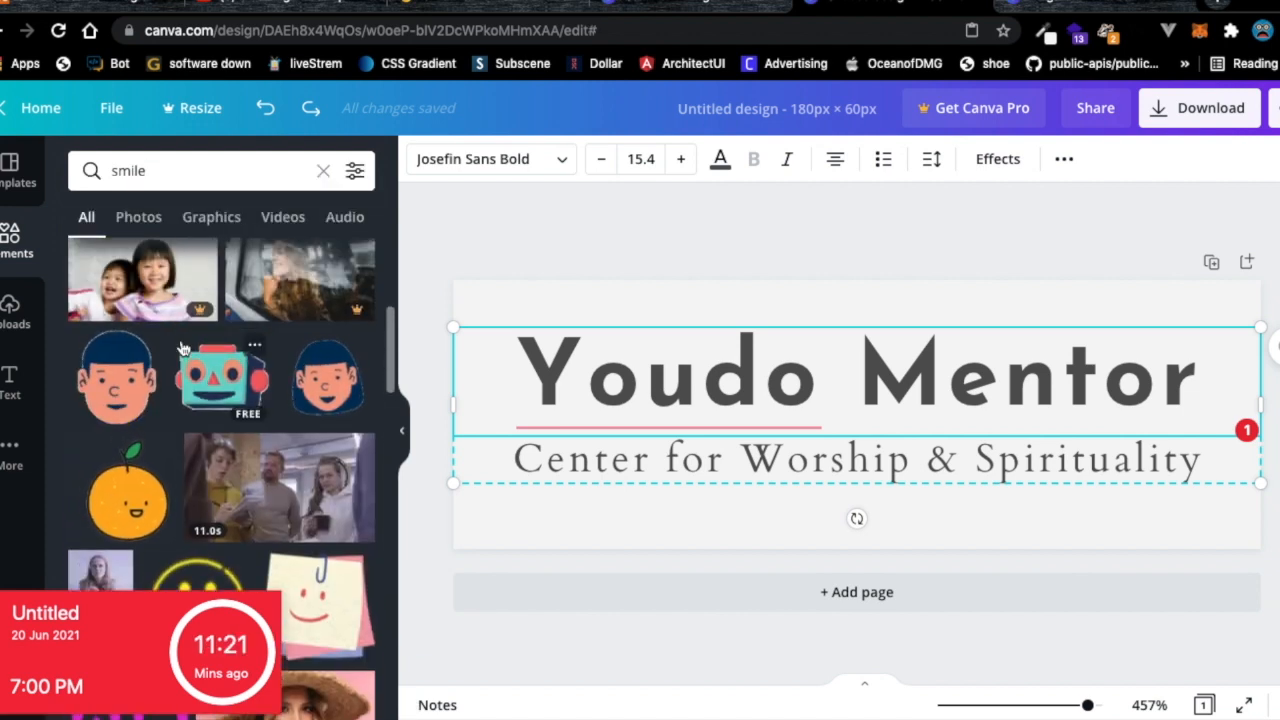
Delete the extra 'do' so the title reads 'You Mentor'.
{"action": "left_click", "coordinate": [780, 394]}
{"action": "left_click", "coordinate": [817, 394]}
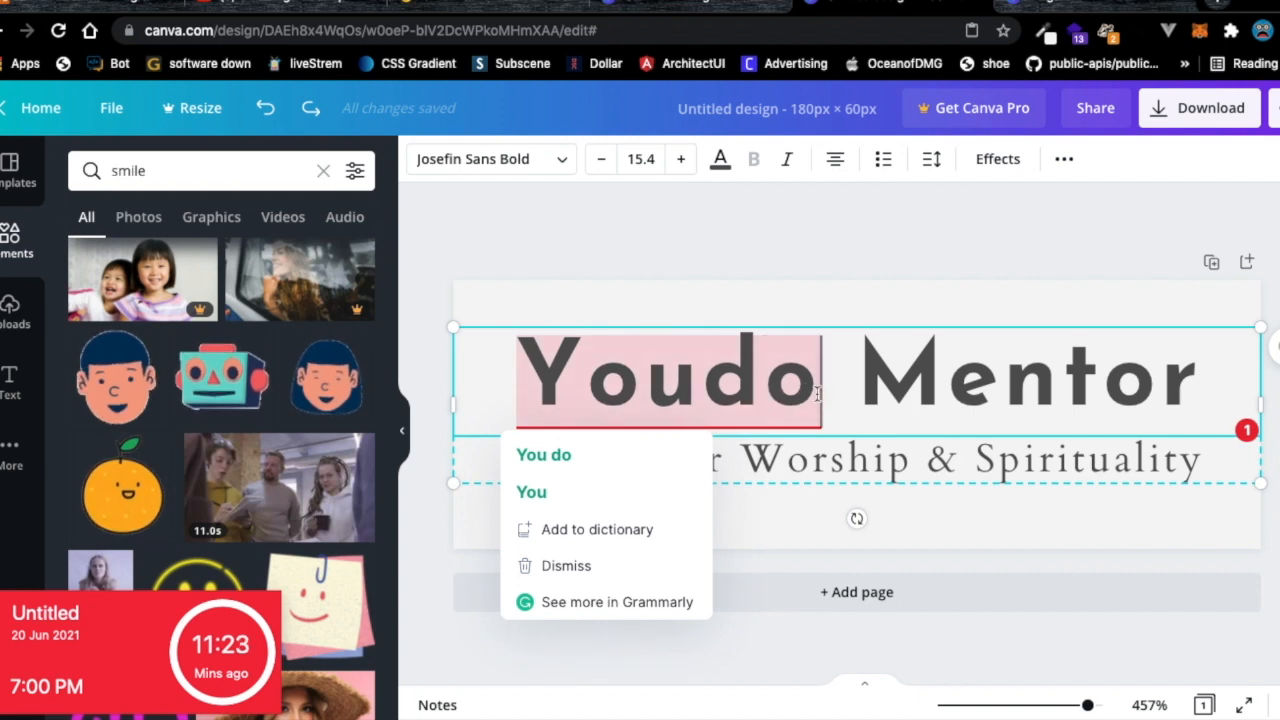
{"action": "key", "text": "BackSpace"}
{"action": "key", "text": "BackSpace"}
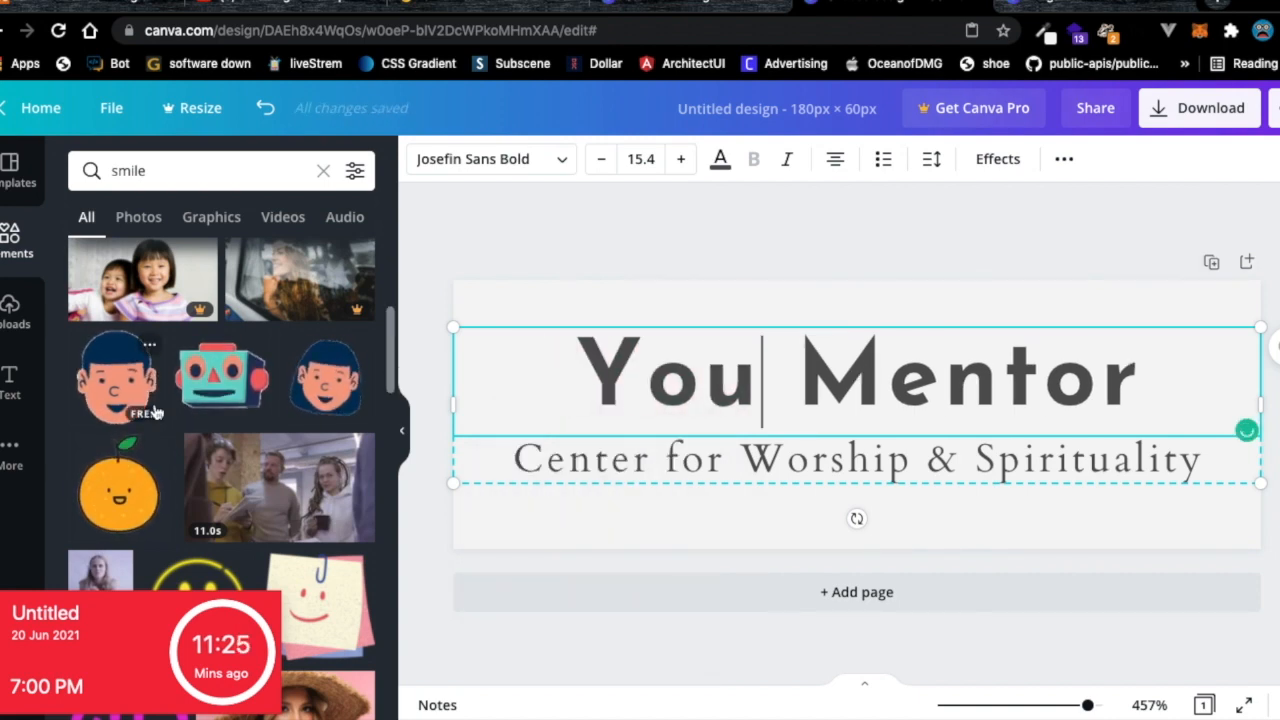
Add the cartoon boy face graphic, place it over the title and shrink it.
{"action": "scroll", "coordinate": [155, 412], "scroll_direction": "down", "scroll_amount": 4}
{"action": "scroll", "coordinate": [155, 412], "scroll_direction": "up", "scroll_amount": 3}
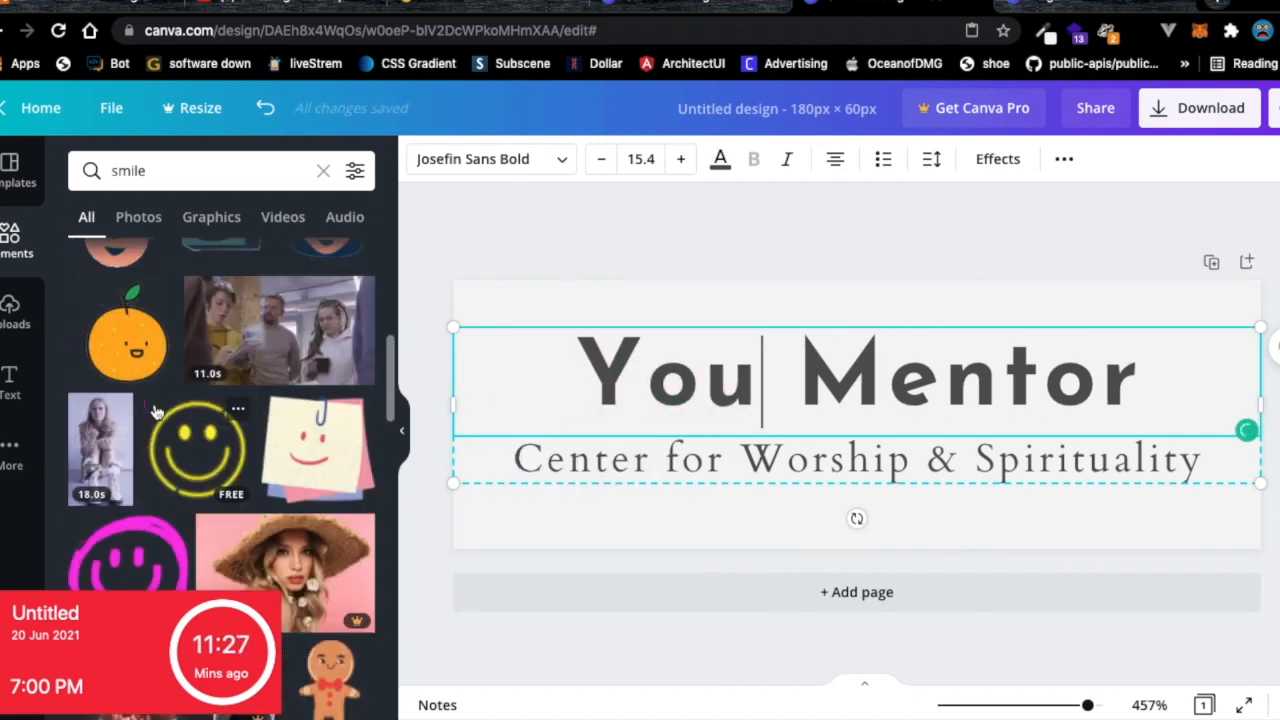
{"action": "scroll", "coordinate": [122, 355], "scroll_direction": "up", "scroll_amount": 1}
{"action": "left_click", "coordinate": [118, 344]}
{"action": "left_click_drag", "start_coordinate": [890, 433], "coordinate": [878, 373]}
{"action": "left_click_drag", "start_coordinate": [937, 252], "coordinate": [901, 324]}
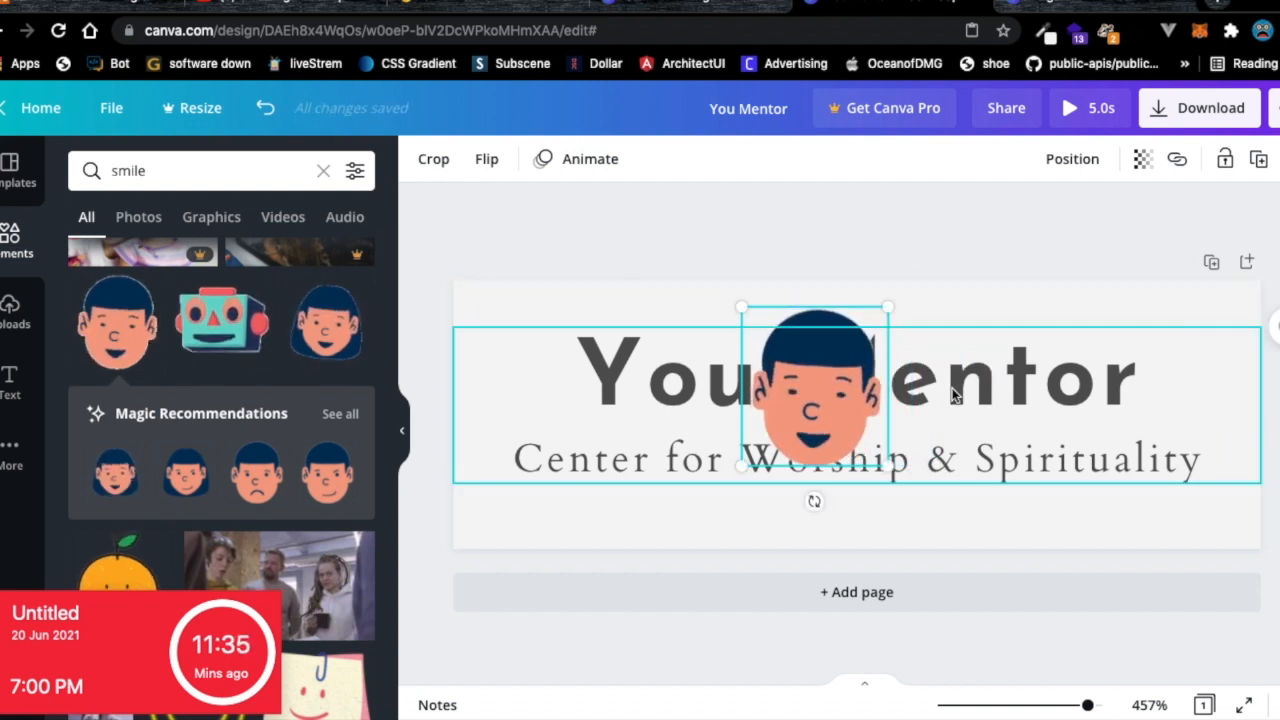
Add extra spaces before 'Mentor' to make room in the title.
{"action": "left_click", "coordinate": [952, 395]}
{"action": "left_click", "coordinate": [604, 385]}
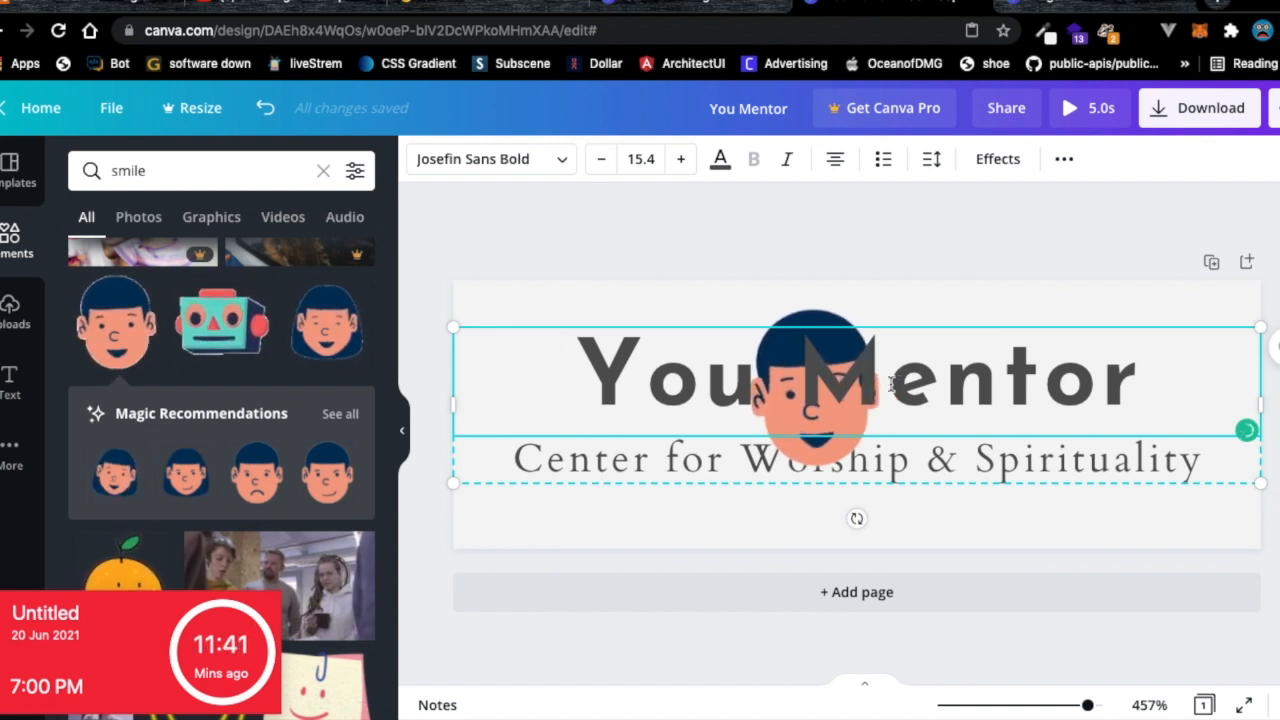
{"action": "left_click", "coordinate": [808, 394]}
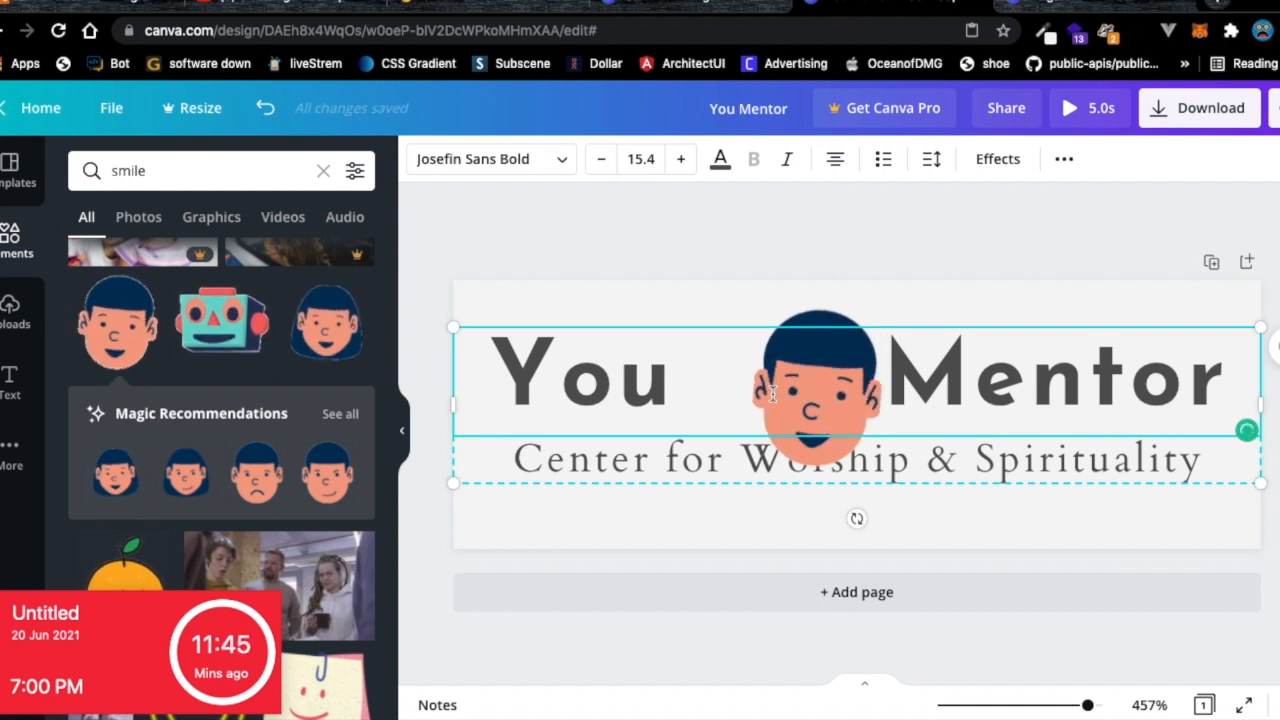
{"action": "key", "text": "BackSpace"}
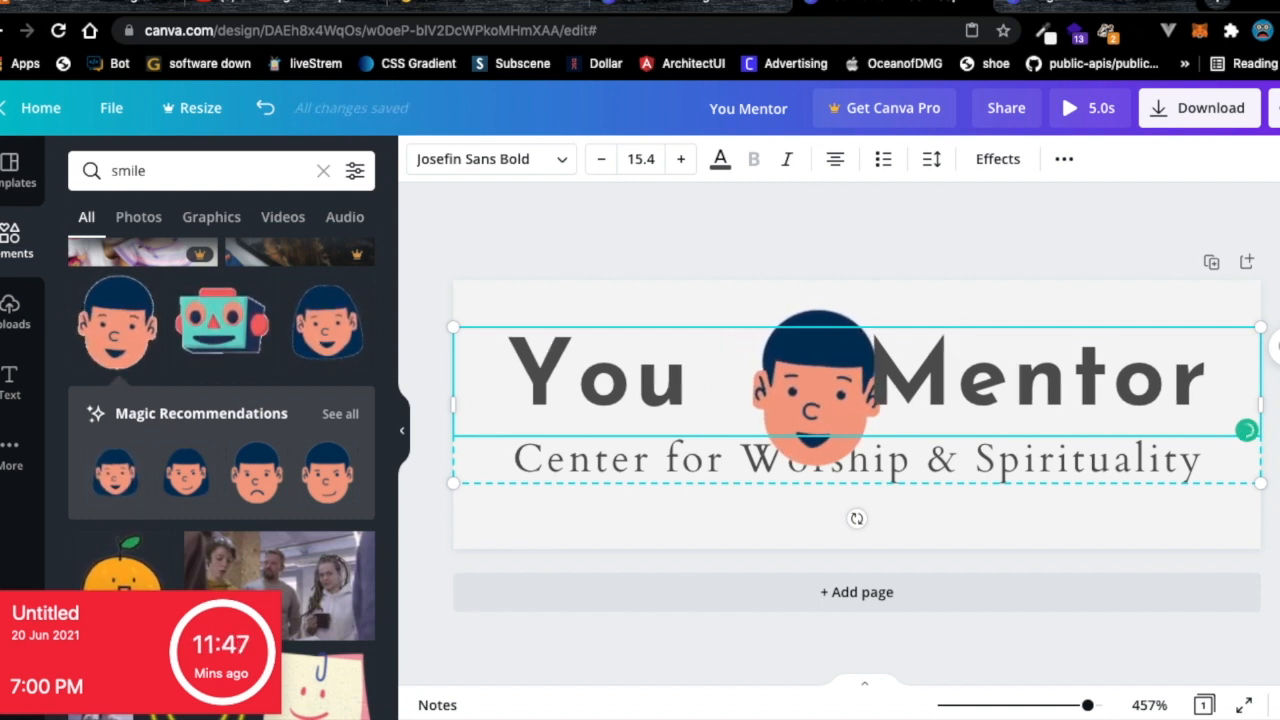
Move the face between 'You' and 'Mentor', shrink it, and narrow the gap.
{"action": "left_click", "coordinate": [820, 360]}
{"action": "left_click_drag", "start_coordinate": [820, 360], "coordinate": [791, 337]}
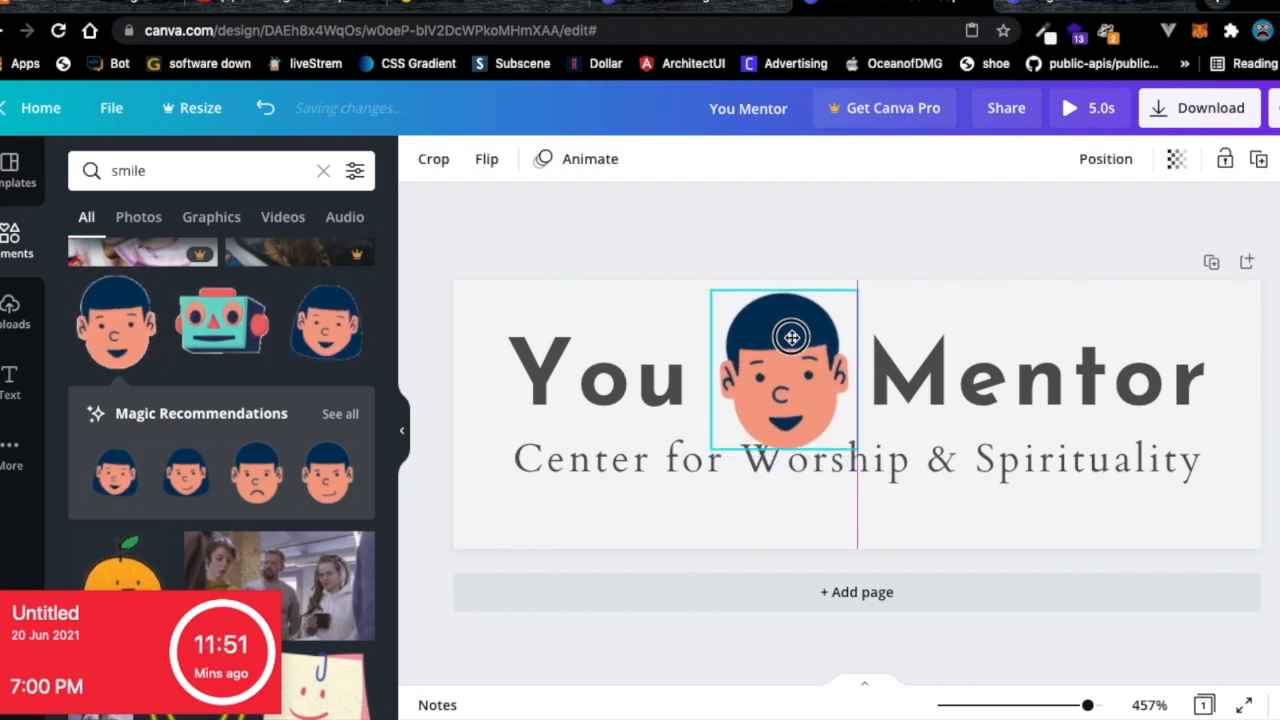
{"action": "left_click_drag", "start_coordinate": [855, 290], "coordinate": [826, 334]}
{"action": "left_click_drag", "start_coordinate": [766, 366], "coordinate": [789, 366]}
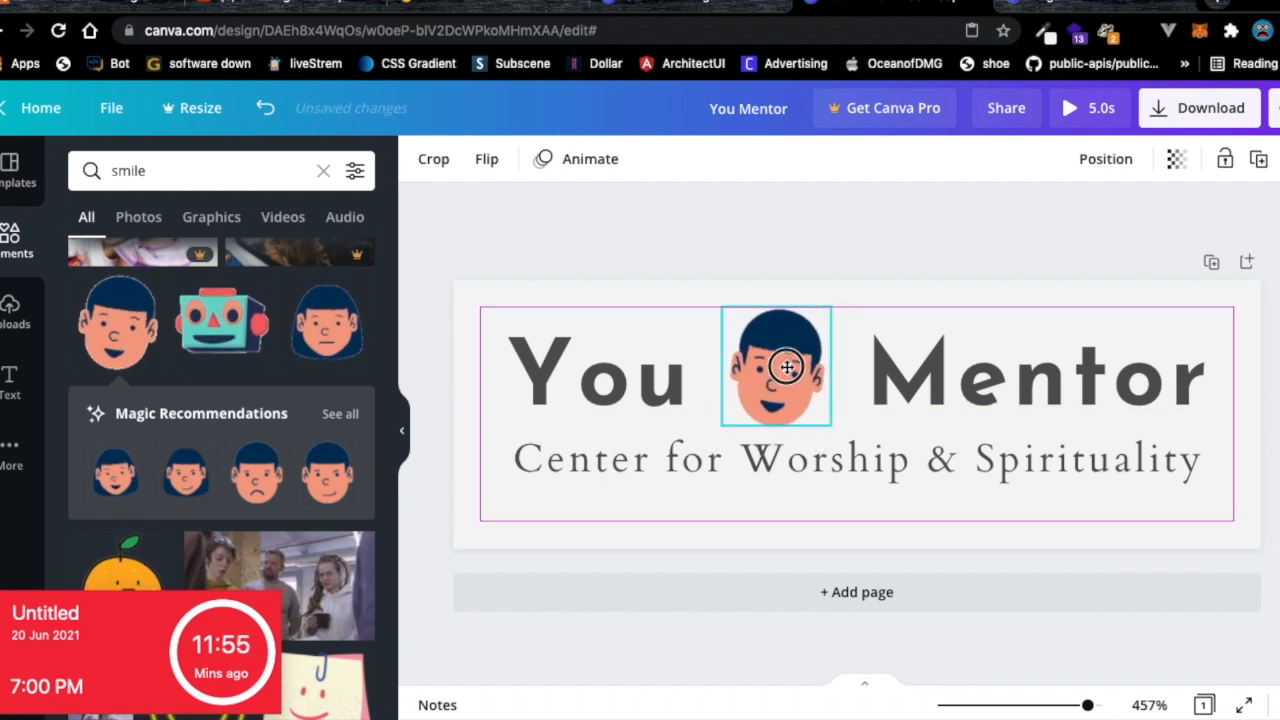
{"action": "left_click", "coordinate": [882, 371]}
{"action": "left_click", "coordinate": [879, 370]}
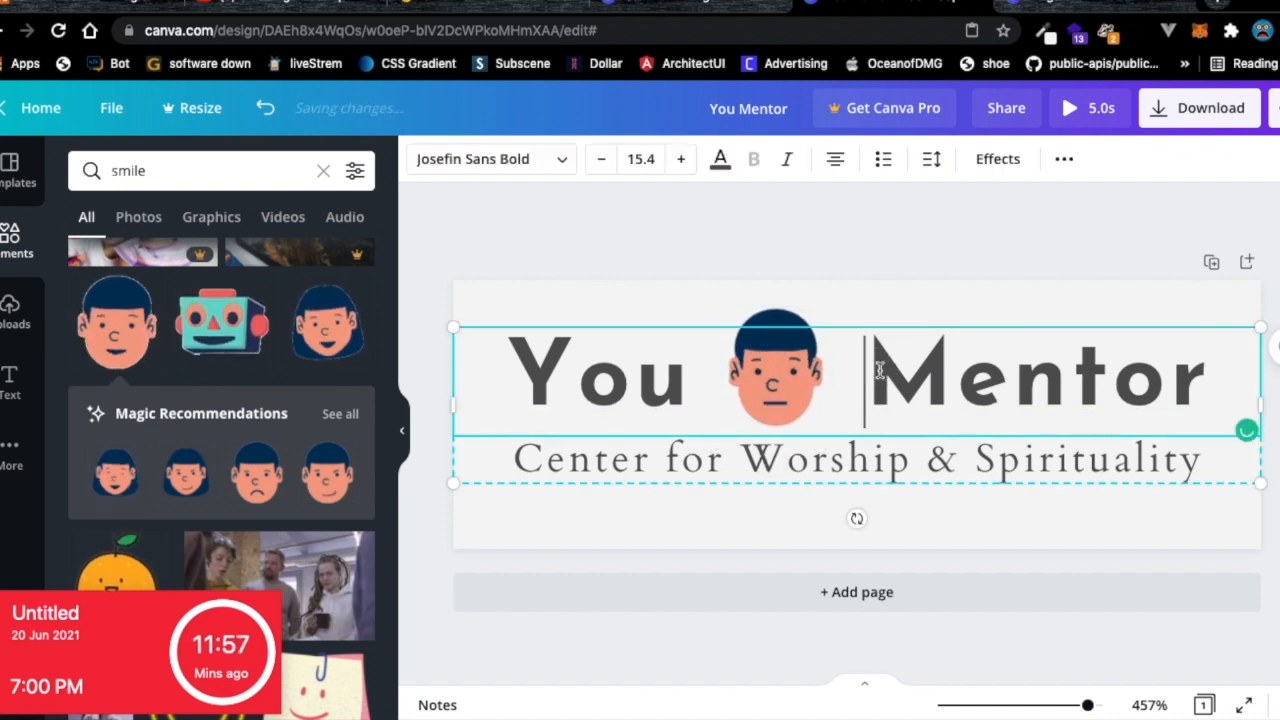
{"action": "key", "text": "BackSpace"}
{"action": "key", "text": "BackSpace"}
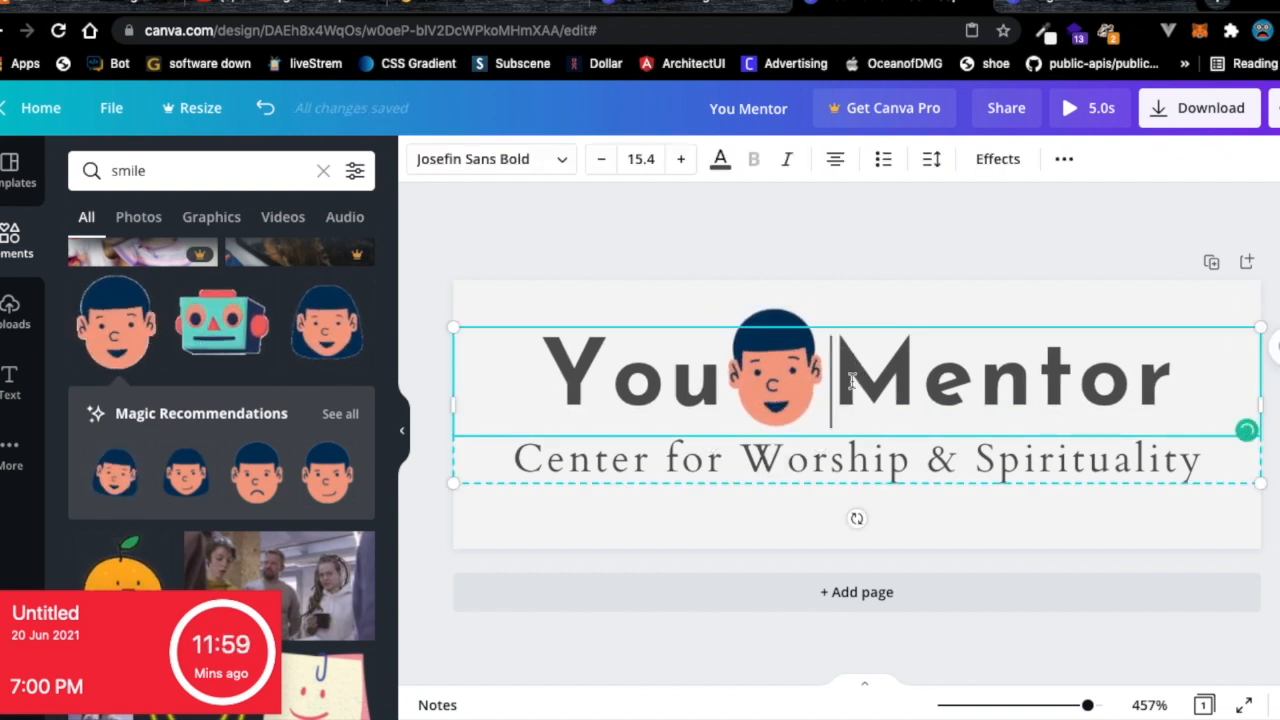
Rewrite the subtitle as 'Center for learning from the Experienced', correcting the spelling of Experienced.
{"action": "double_click", "coordinate": [727, 460]}
{"action": "left_click", "coordinate": [727, 460]}
{"action": "double_click", "coordinate": [843, 470]}
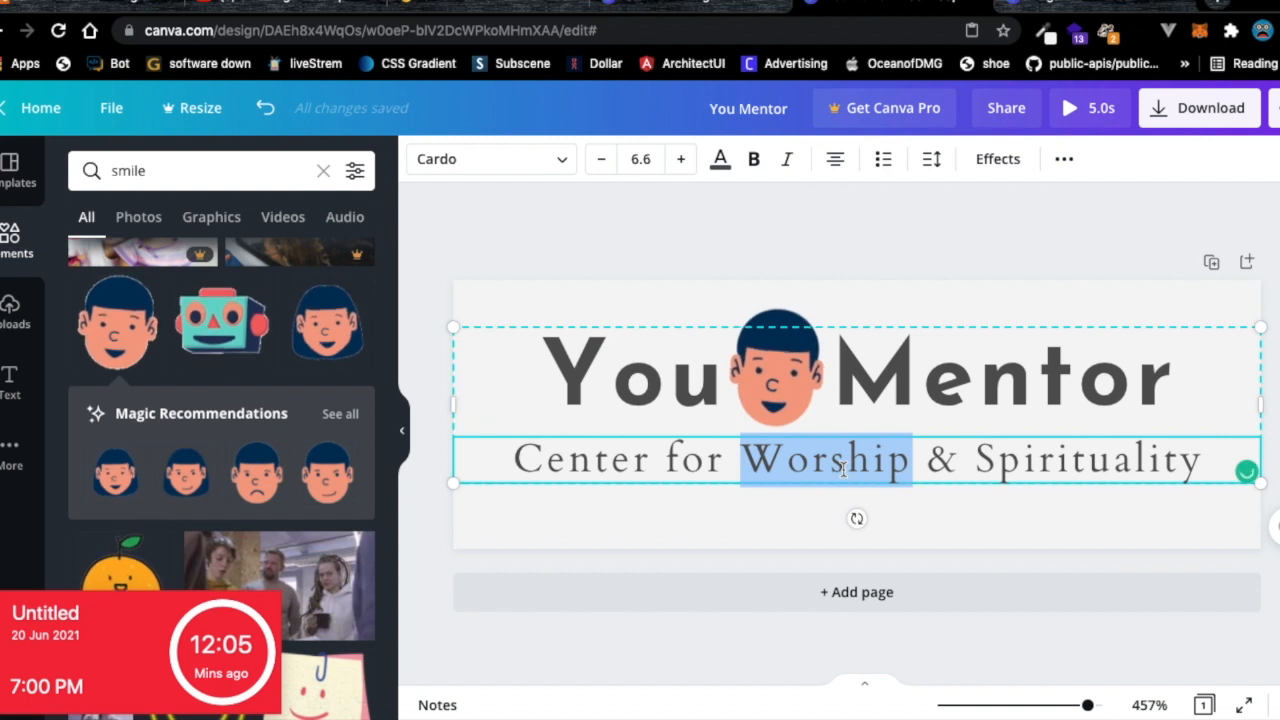
{"action": "type", "text": "learn"}
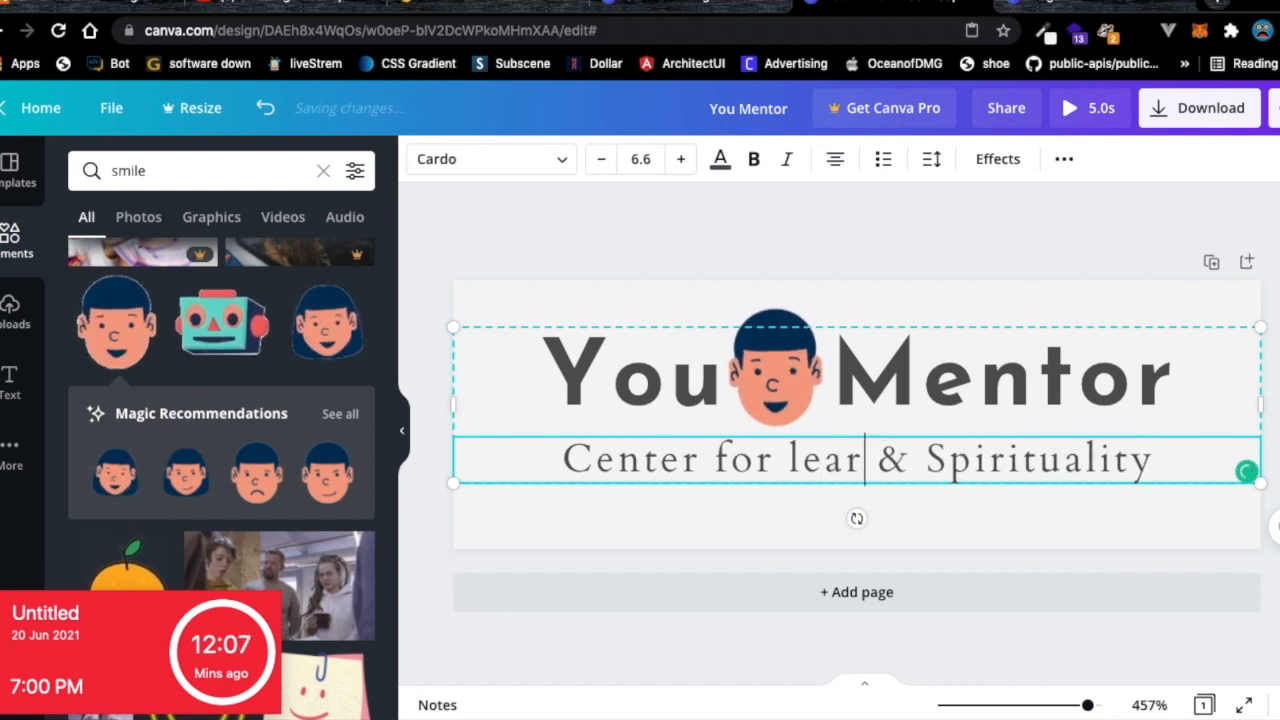
{"action": "type", "text": "ing from"}
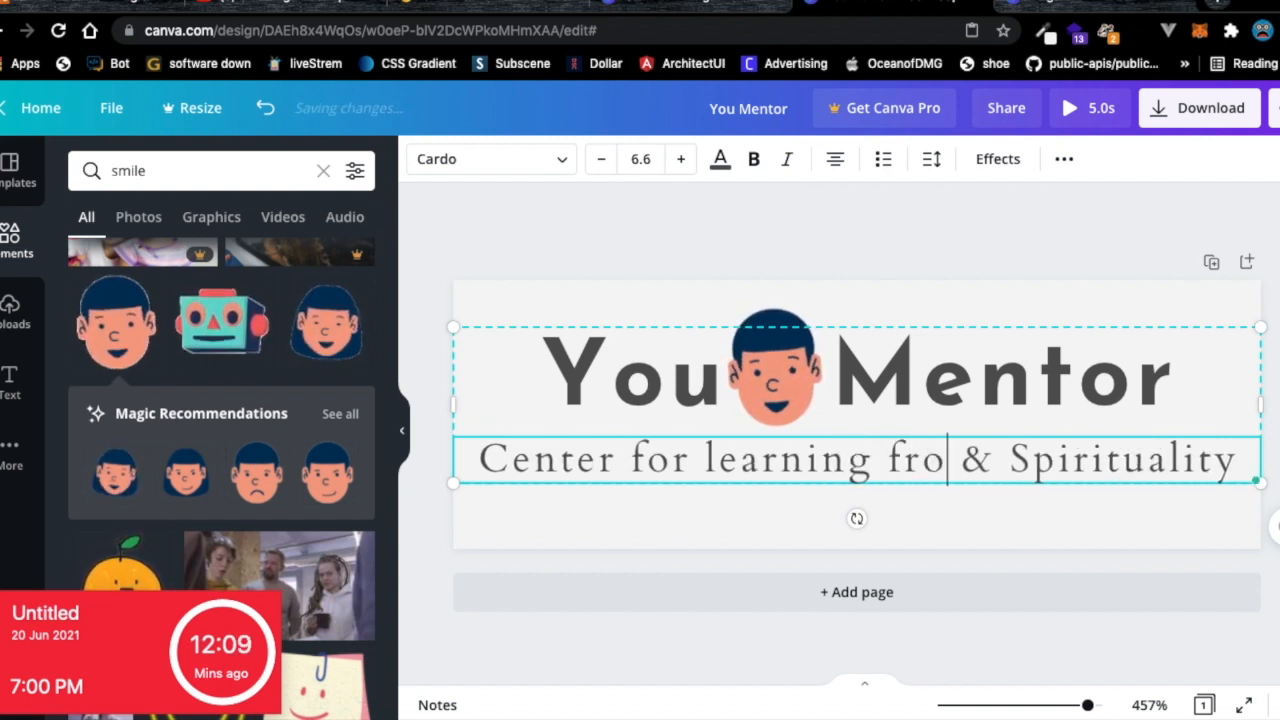
{"action": "type", "text": " Exper"}
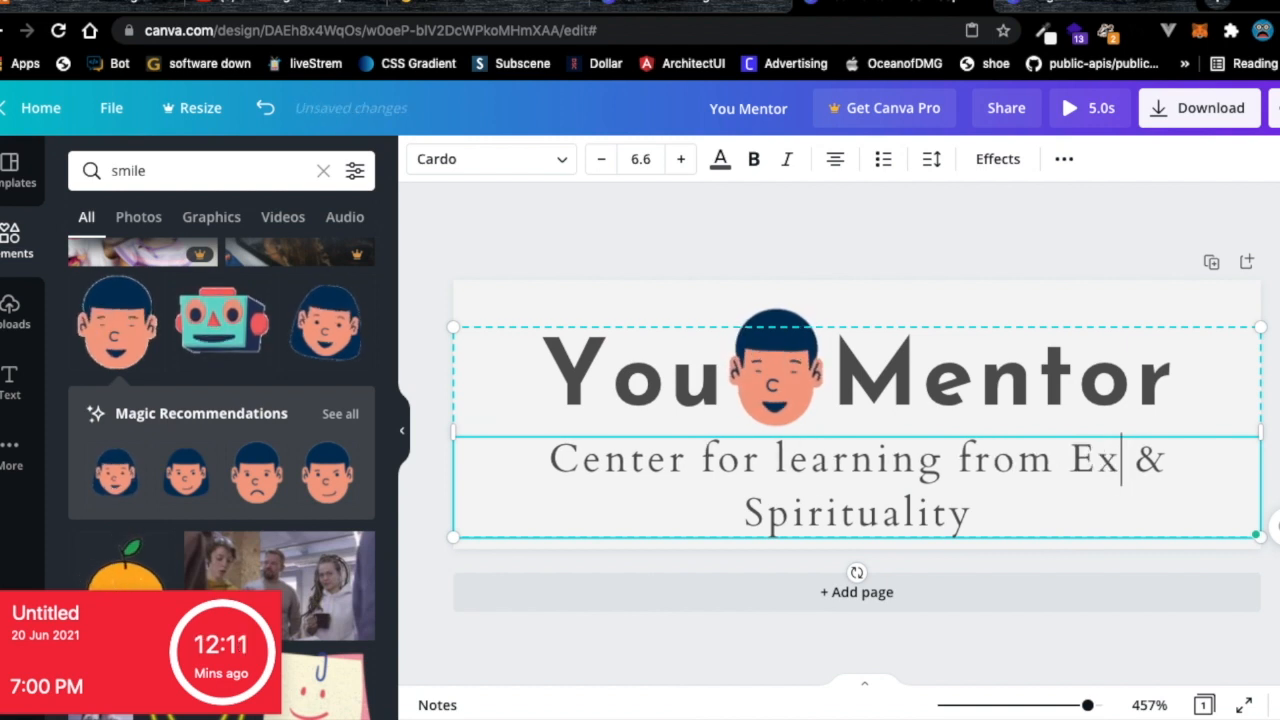
{"action": "type", "text": "ince"}
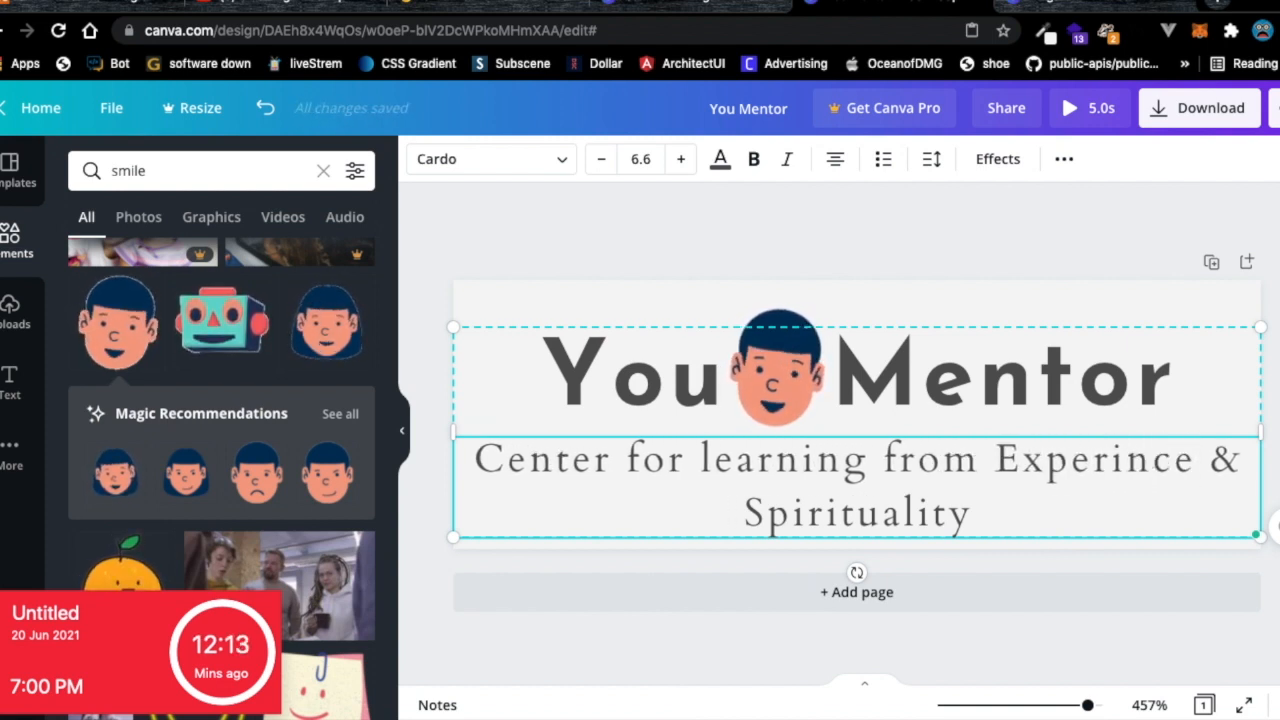
{"action": "type", "text": "d"}
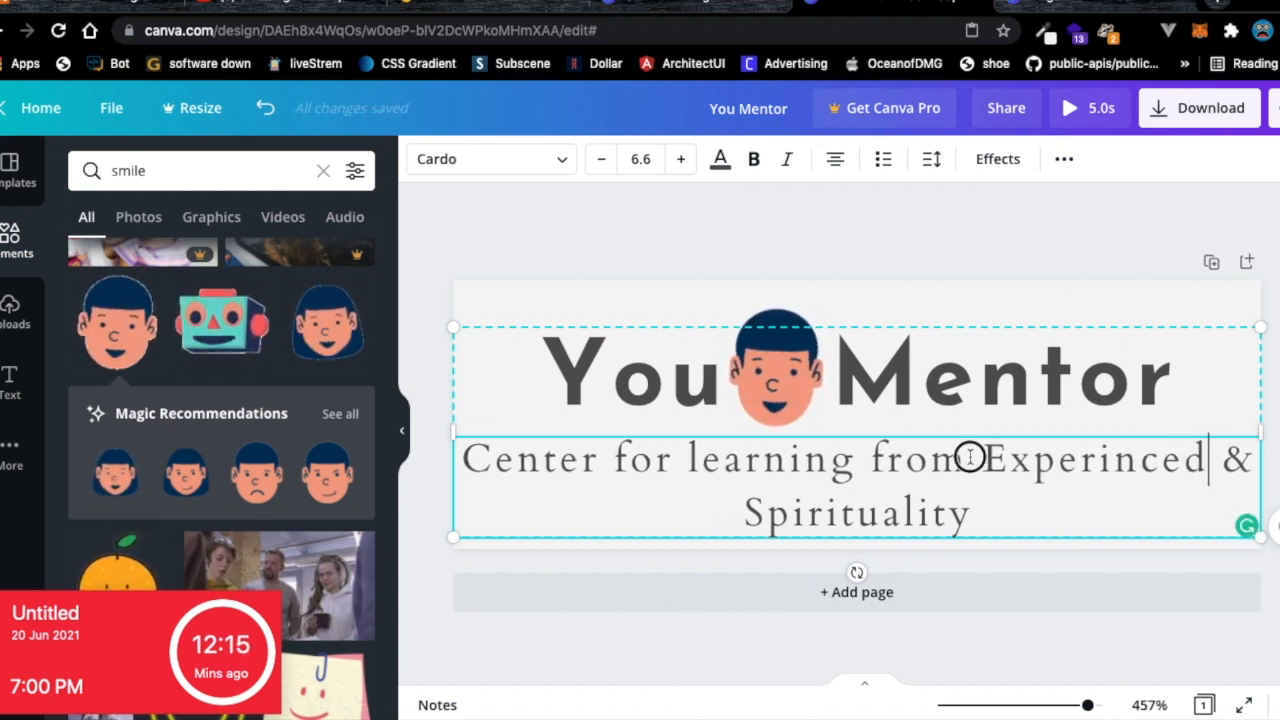
{"action": "type", "text": "the"}
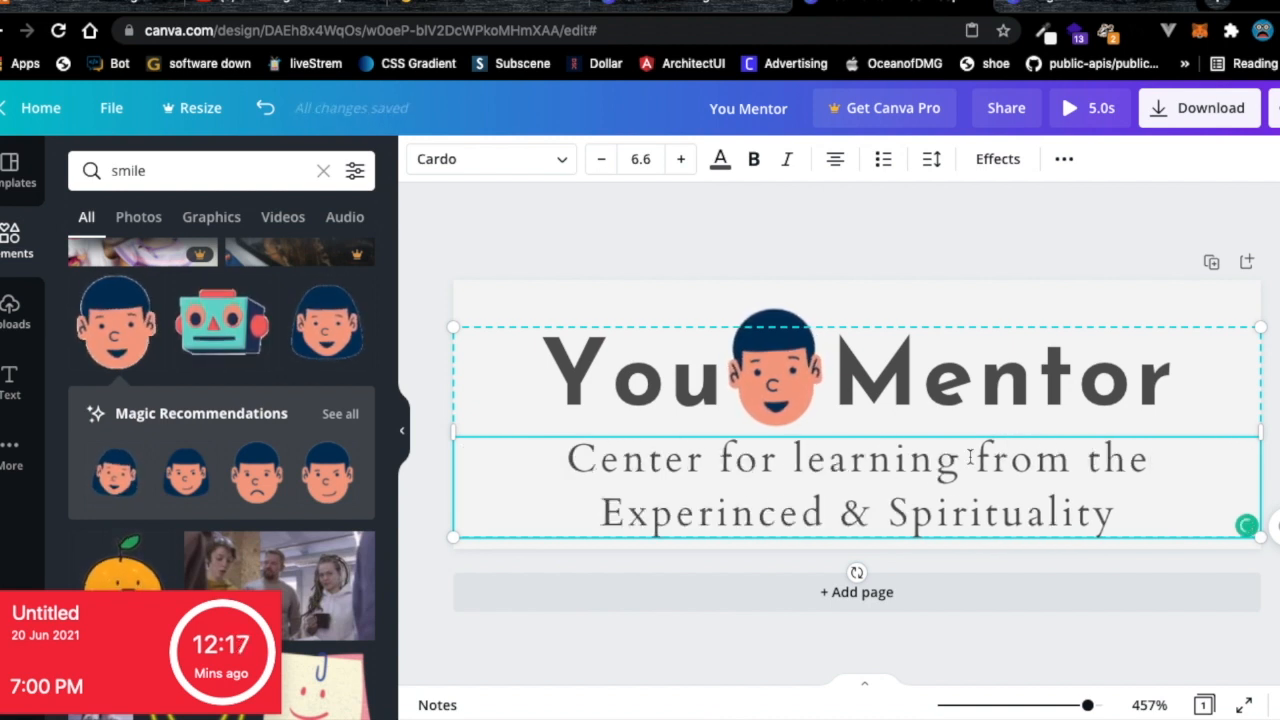
{"action": "double_click", "coordinate": [1034, 511]}
{"action": "key", "text": "BackSpace"}
{"action": "key", "text": "BackSpace"}
{"action": "key", "text": "BackSpace"}
{"action": "key", "text": "BackSpace"}
{"action": "double_click", "coordinate": [900, 512]}
{"action": "right_click", "coordinate": [946, 512]}
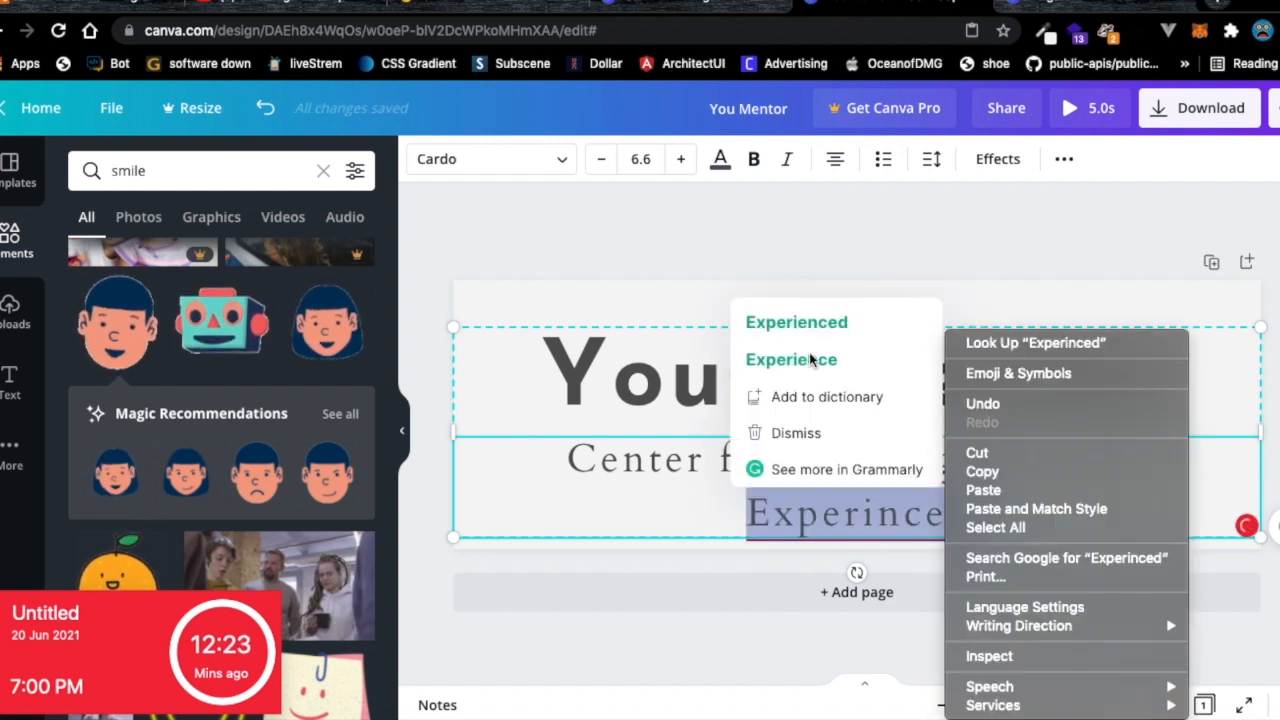
{"action": "left_click", "coordinate": [806, 323]}
{"action": "left_click", "coordinate": [800, 323]}
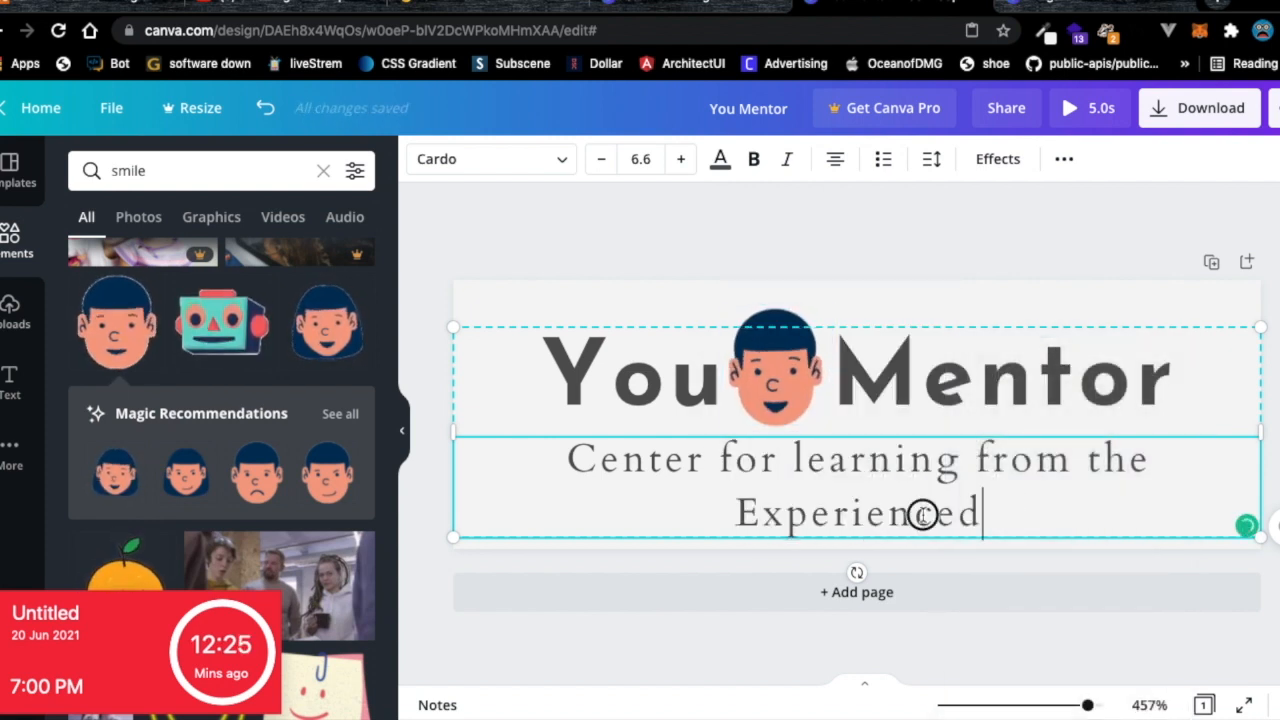
Reduce the subtitle font size to 5.6 and shift the logo text group left.
{"action": "left_click_drag", "start_coordinate": [984, 514], "coordinate": [663, 466]}
{"action": "left_click", "coordinate": [660, 462]}
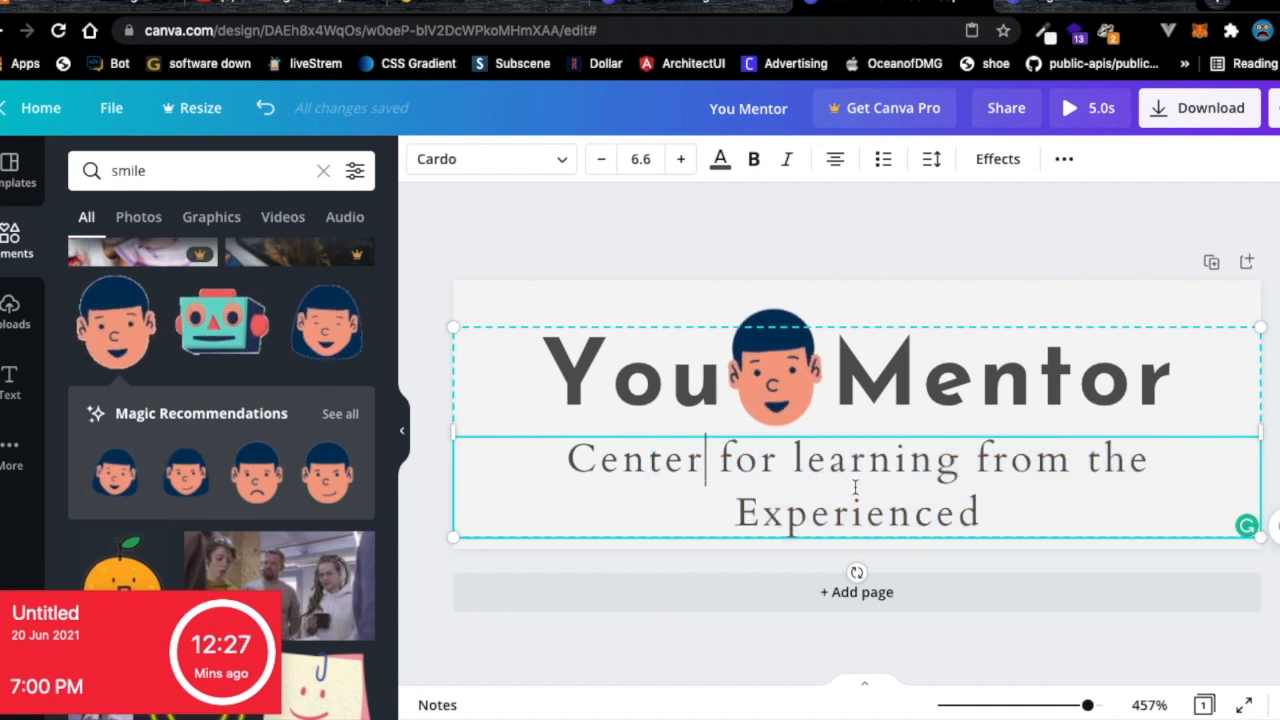
{"action": "left_click_drag", "start_coordinate": [983, 515], "coordinate": [534, 472]}
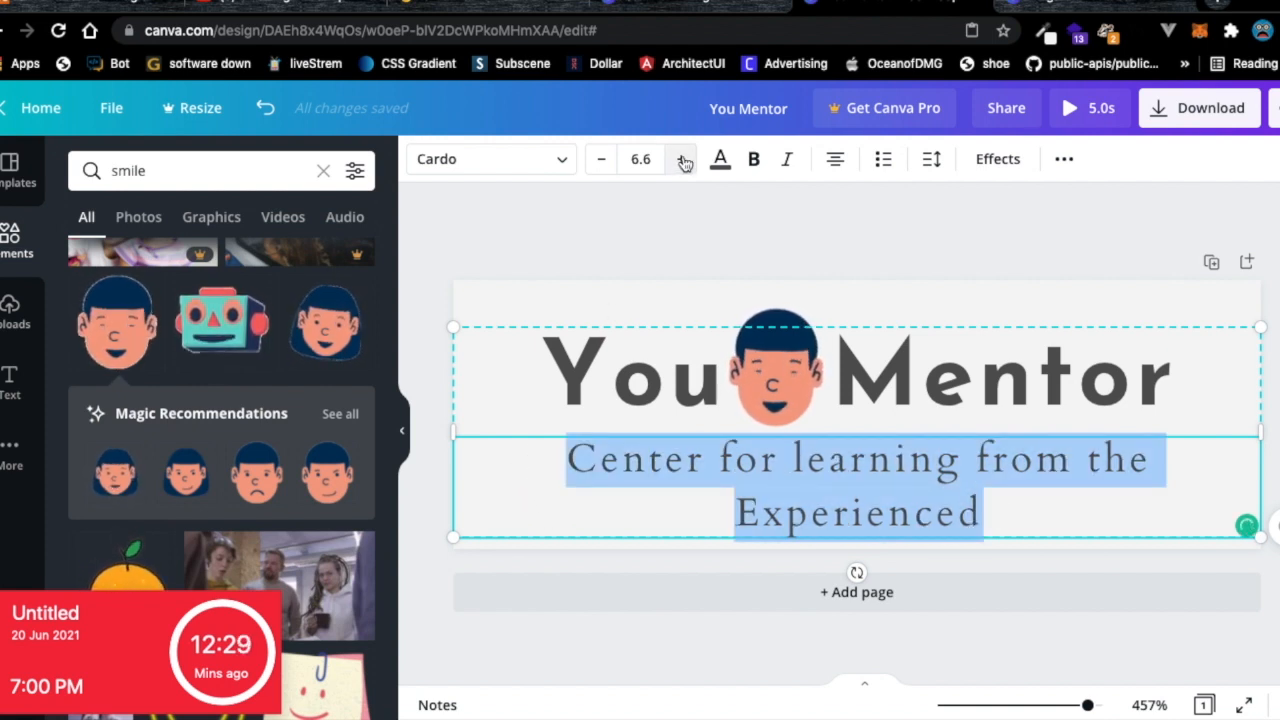
{"action": "left_click", "coordinate": [601, 160]}
{"action": "left_click", "coordinate": [670, 532]}
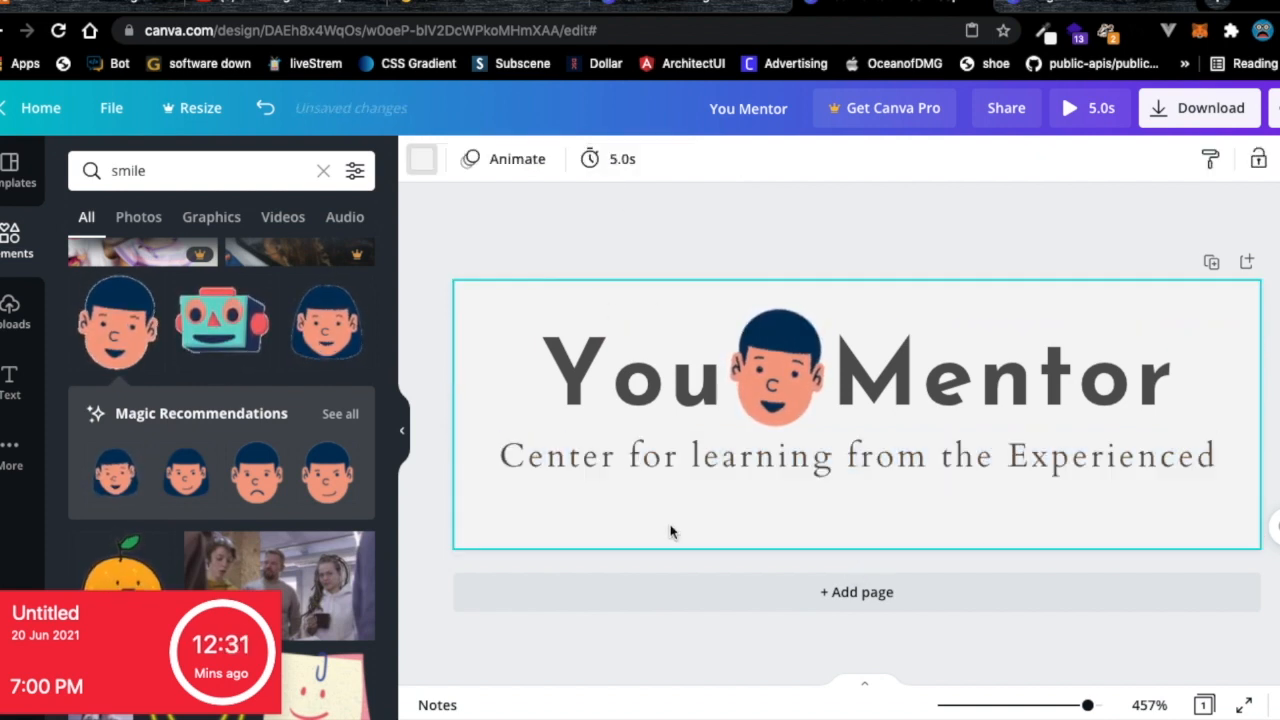
{"action": "left_click_drag", "start_coordinate": [1175, 459], "coordinate": [1197, 443]}
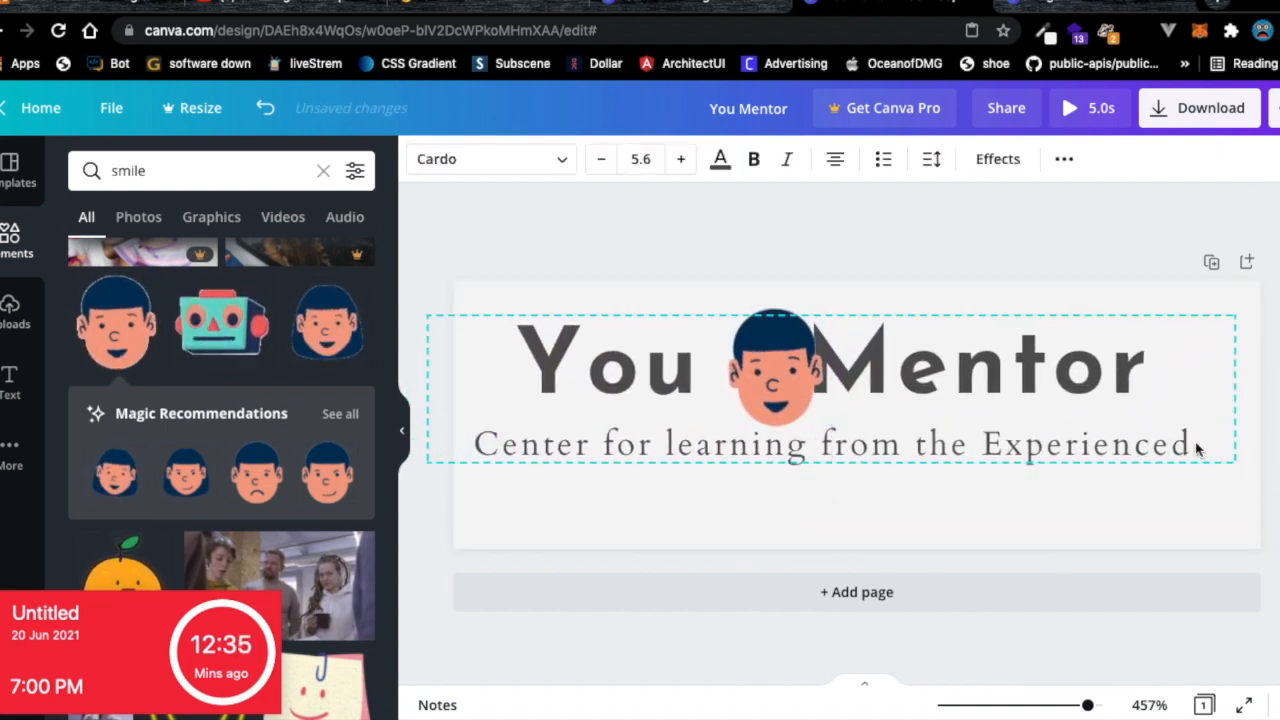
{"action": "left_click", "coordinate": [1161, 413]}
Select the whole subtitle and toggle bold on, then off again.
{"action": "left_click", "coordinate": [1150, 450]}
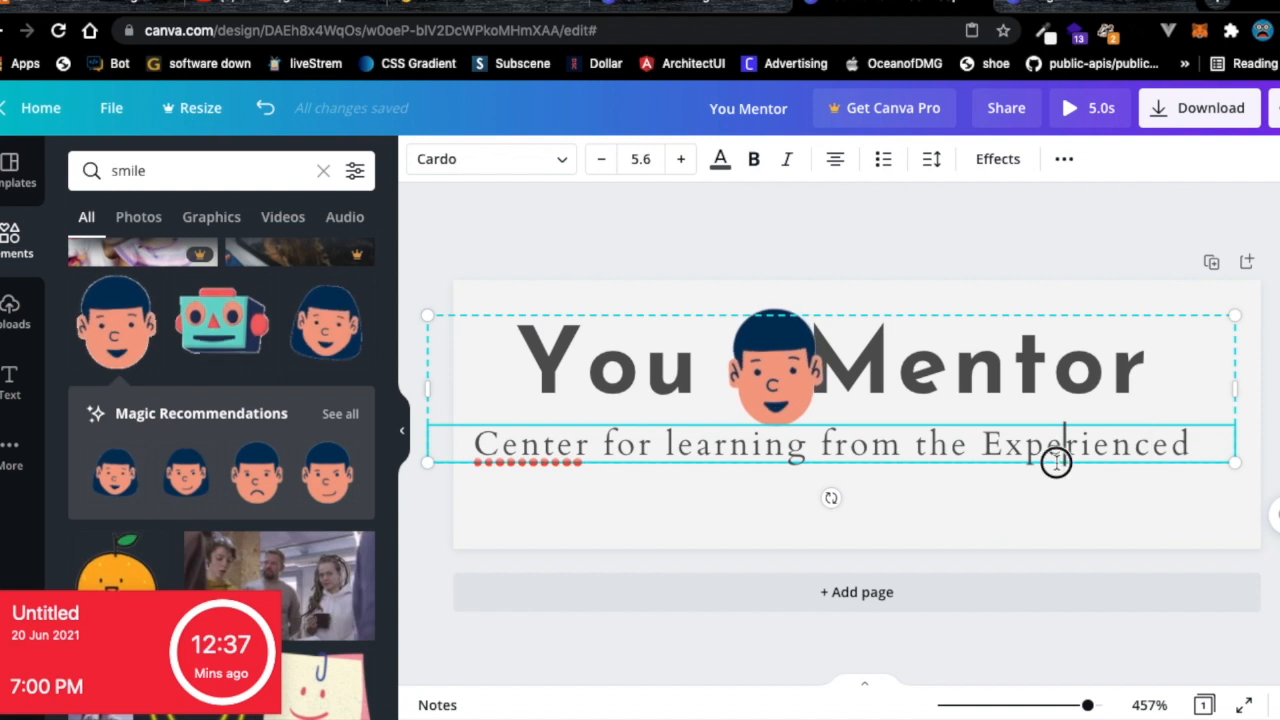
{"action": "left_click_drag", "start_coordinate": [1200, 447], "coordinate": [478, 433]}
{"action": "left_click", "coordinate": [754, 160]}
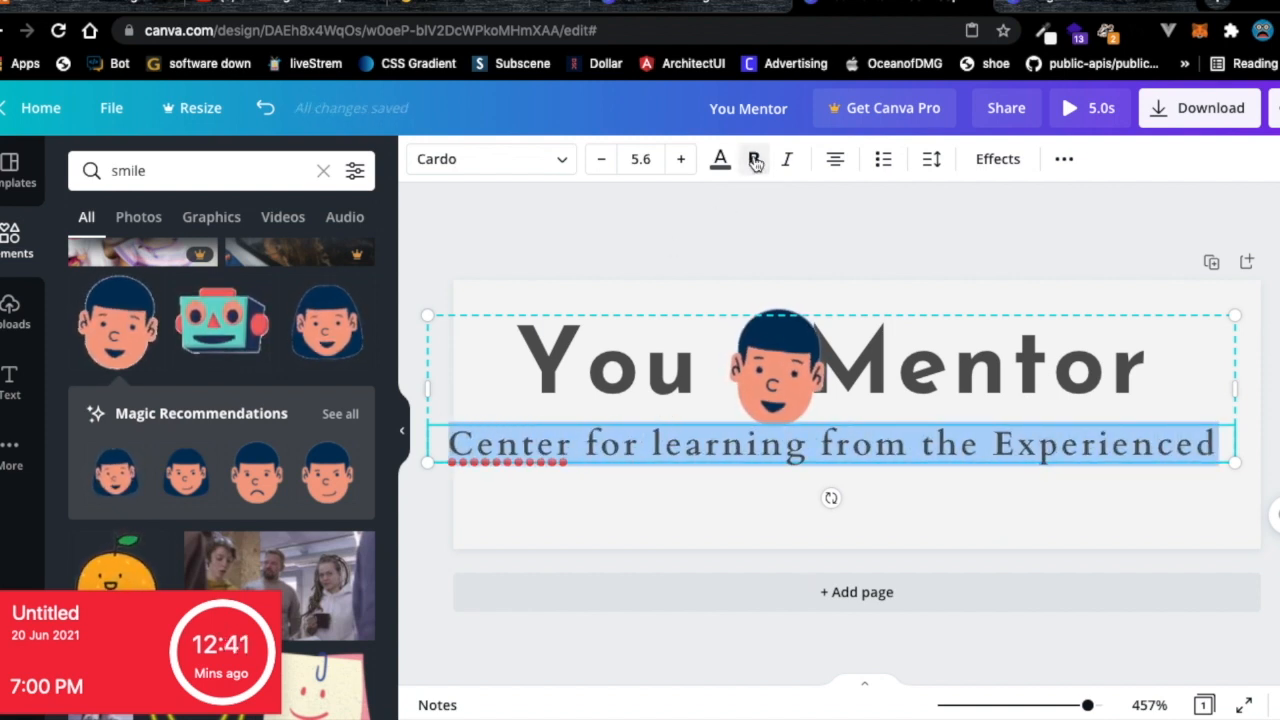
{"action": "left_click", "coordinate": [755, 160]}
Add a second page to the design and delete it again.
{"action": "left_click", "coordinate": [654, 591]}
{"action": "scroll", "coordinate": [660, 495], "scroll_direction": "up", "scroll_amount": 3}
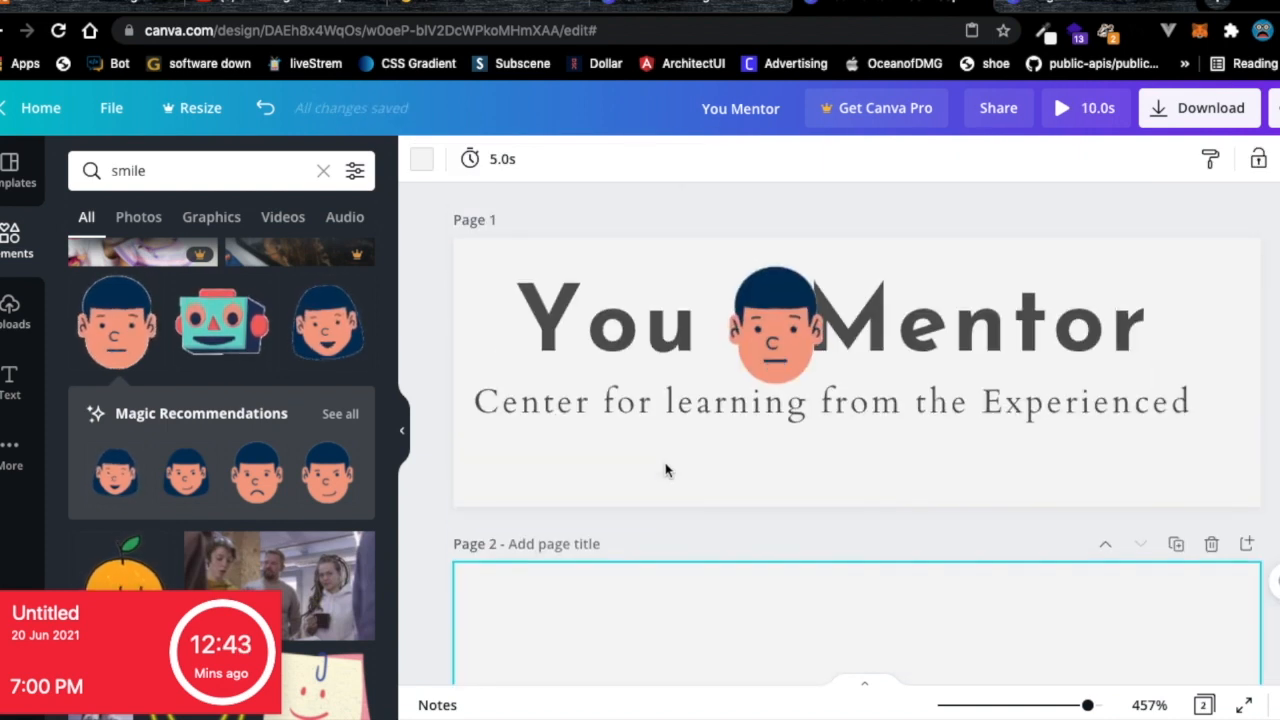
{"action": "left_click", "coordinate": [1211, 545]}
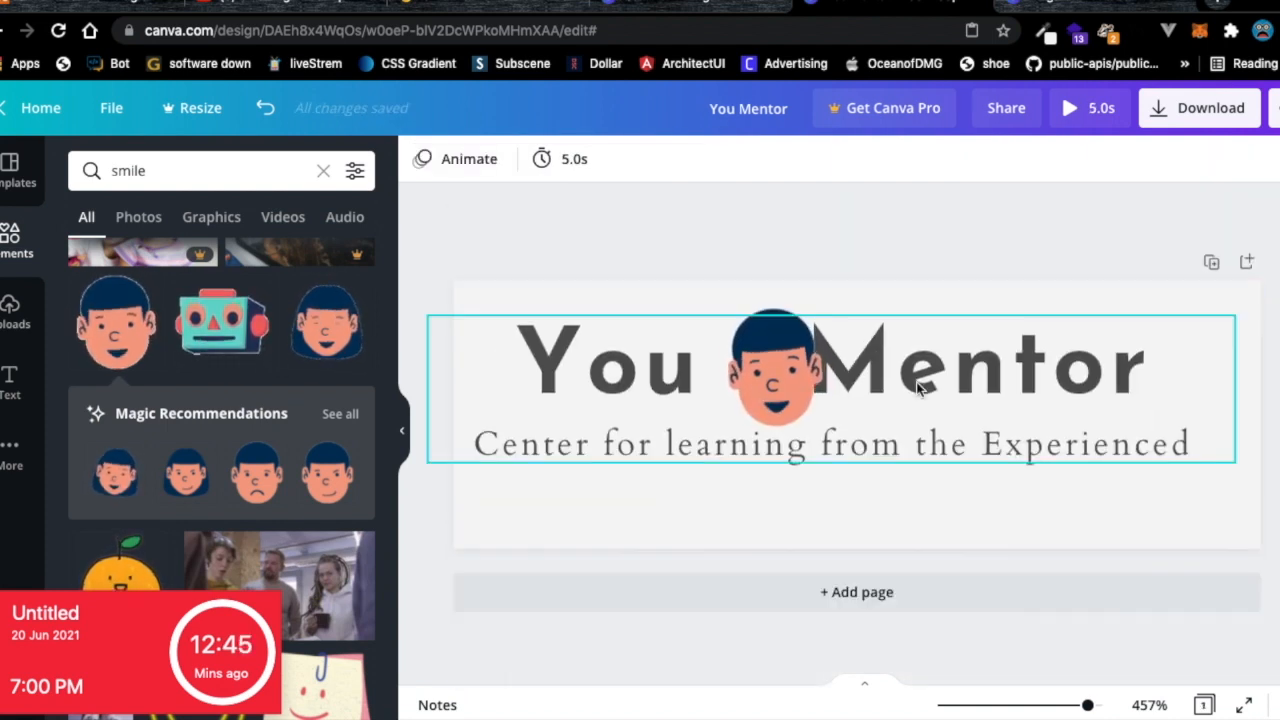
{"action": "left_click", "coordinate": [857, 493]}
Nudge the face sticker slightly right between the words.
{"action": "left_click", "coordinate": [857, 366]}
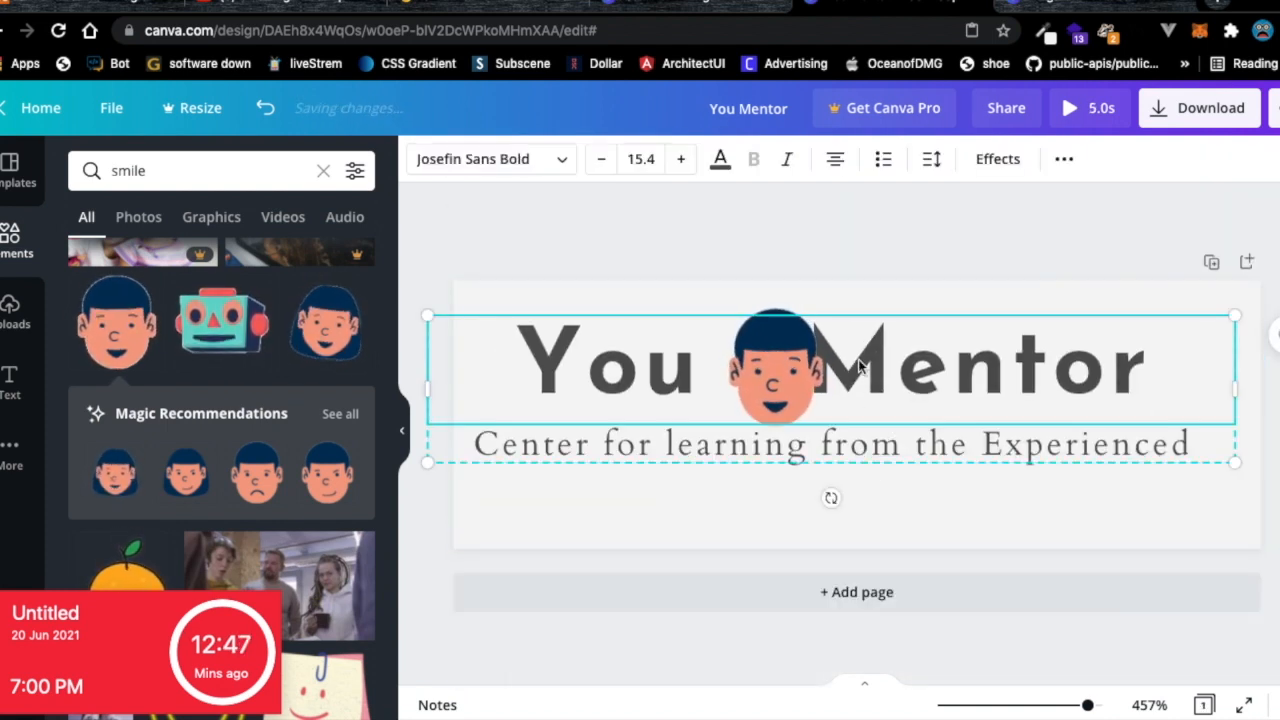
{"action": "left_click_drag", "start_coordinate": [812, 370], "coordinate": [790, 370]}
{"action": "left_click", "coordinate": [1098, 483]}
Enlarge the You Mentor title to 16.8 and move the title and subtitle slightly down.
{"action": "left_click", "coordinate": [1215, 460]}
{"action": "left_click", "coordinate": [515, 295]}
{"action": "left_click", "coordinate": [497, 316]}
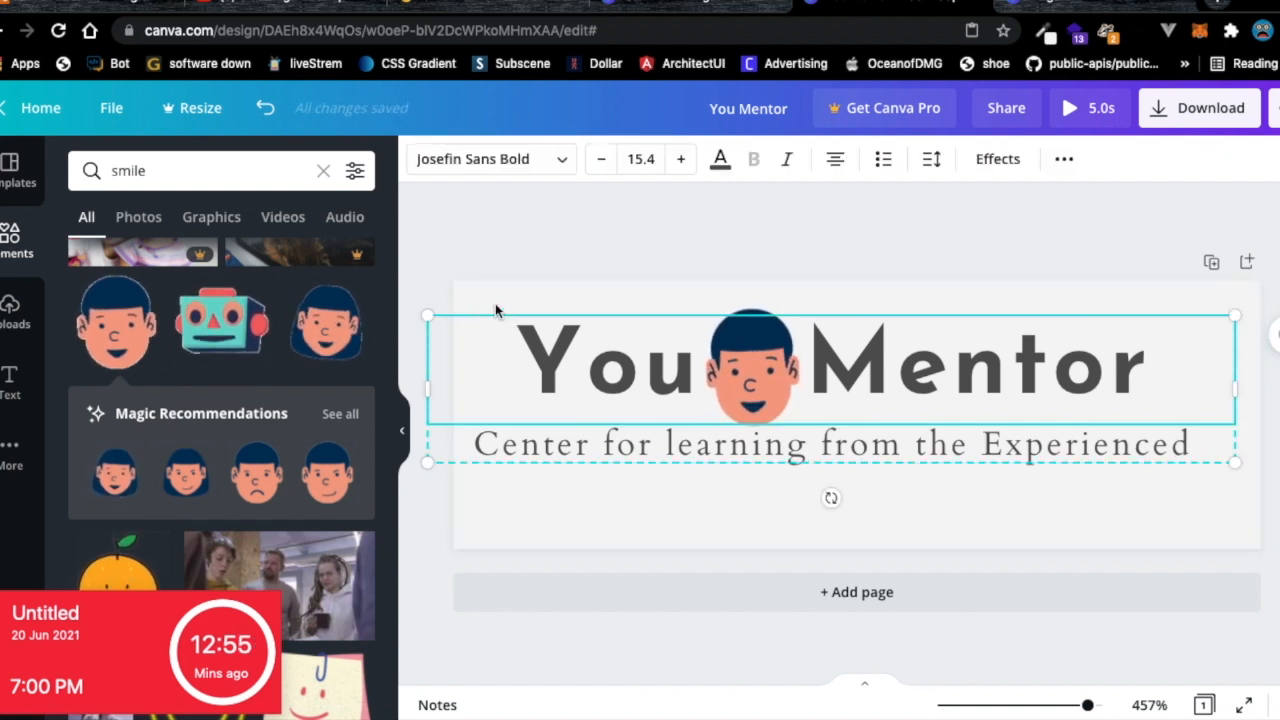
{"action": "left_click_drag", "start_coordinate": [1236, 316], "coordinate": [1279, 236]}
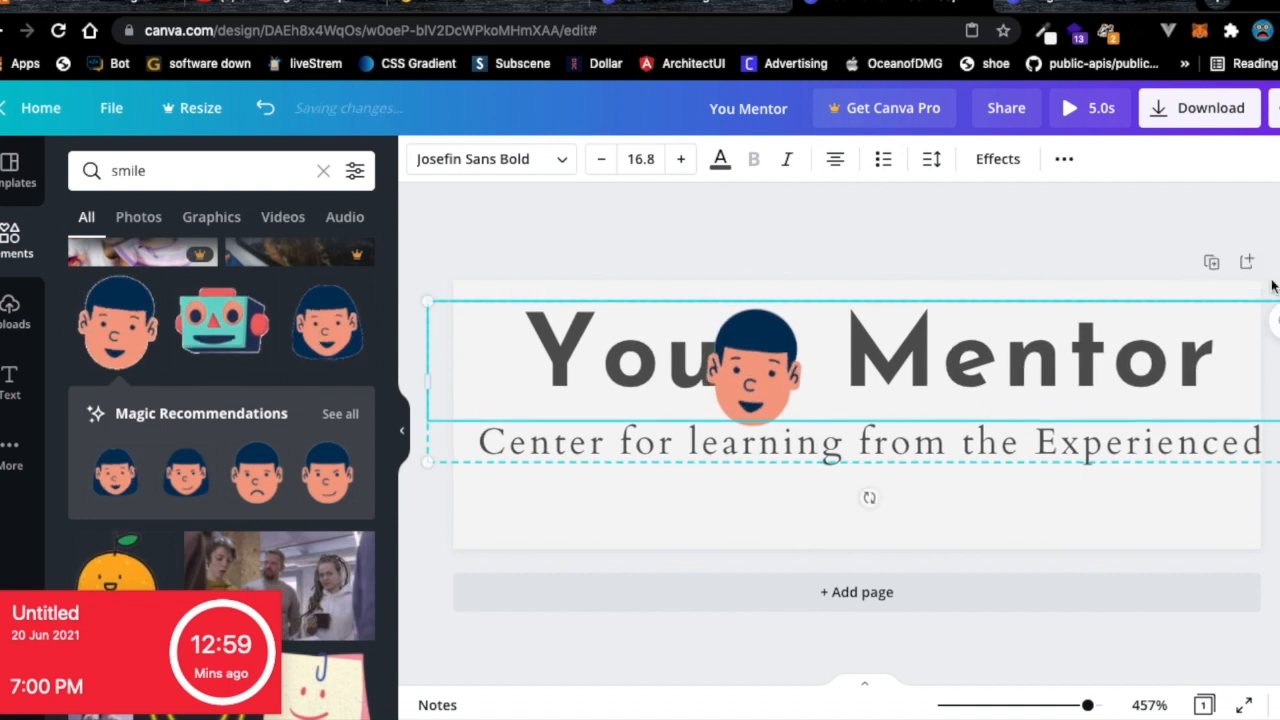
{"action": "mouse_move", "coordinate": [1138, 395]}
{"action": "left_mouse_down"}
{"action": "mouse_move", "coordinate": [1114, 386]}
{"action": "mouse_move", "coordinate": [1120, 403]}
{"action": "mouse_move", "coordinate": [1131, 397]}
{"action": "left_mouse_up"}
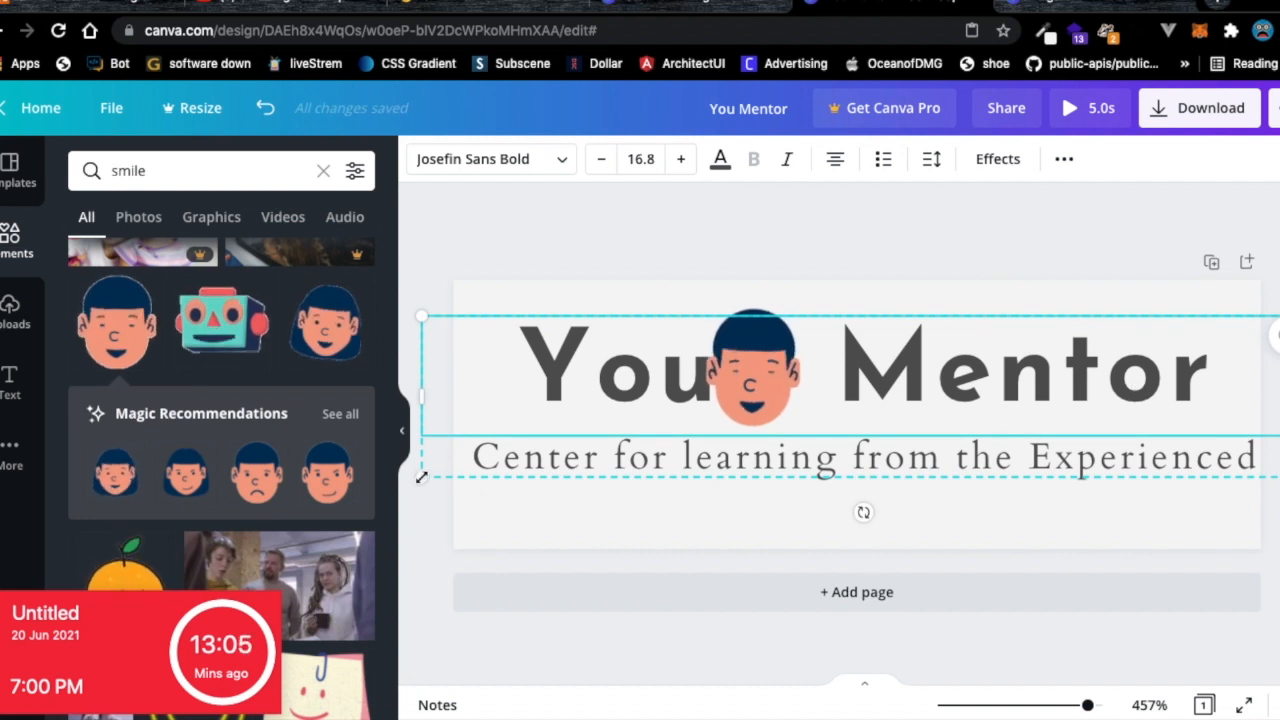
{"action": "left_click", "coordinate": [565, 460]}
Move the face right between the words, enlarge the You Mentor title to 18.2 and shift it right.
{"action": "left_click_drag", "start_coordinate": [750, 382], "coordinate": [778, 381]}
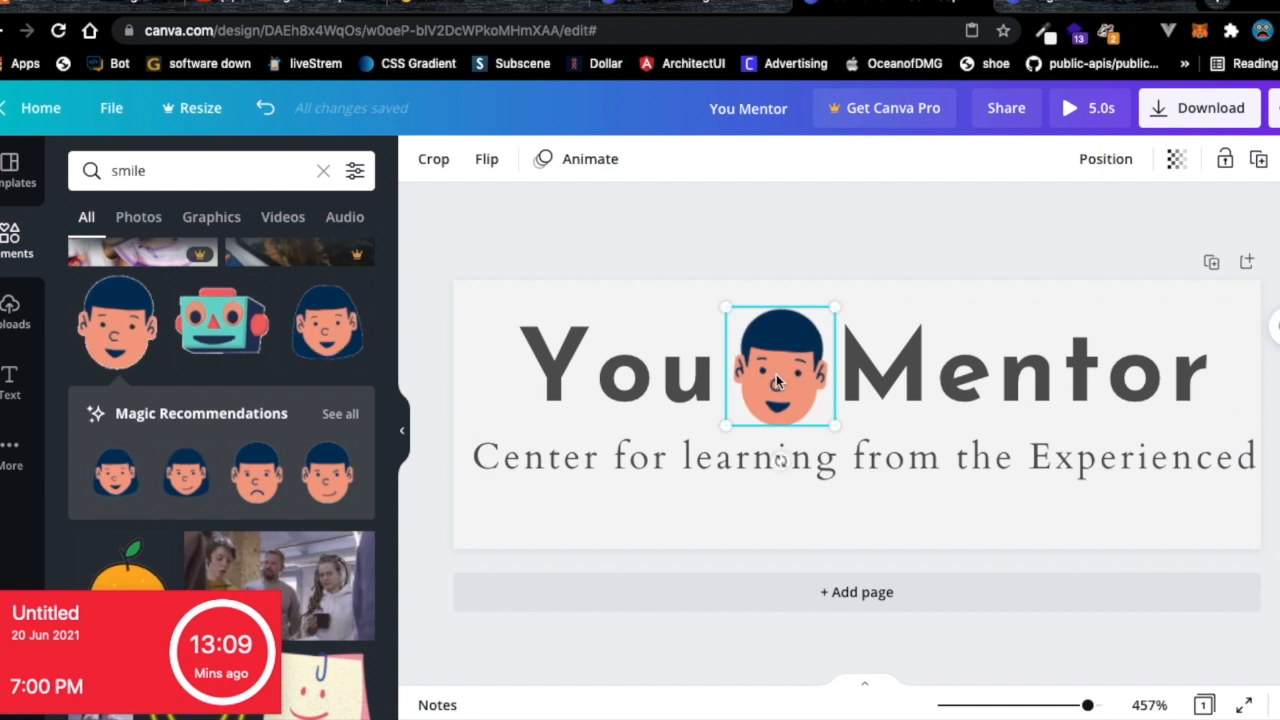
{"action": "left_click", "coordinate": [800, 262]}
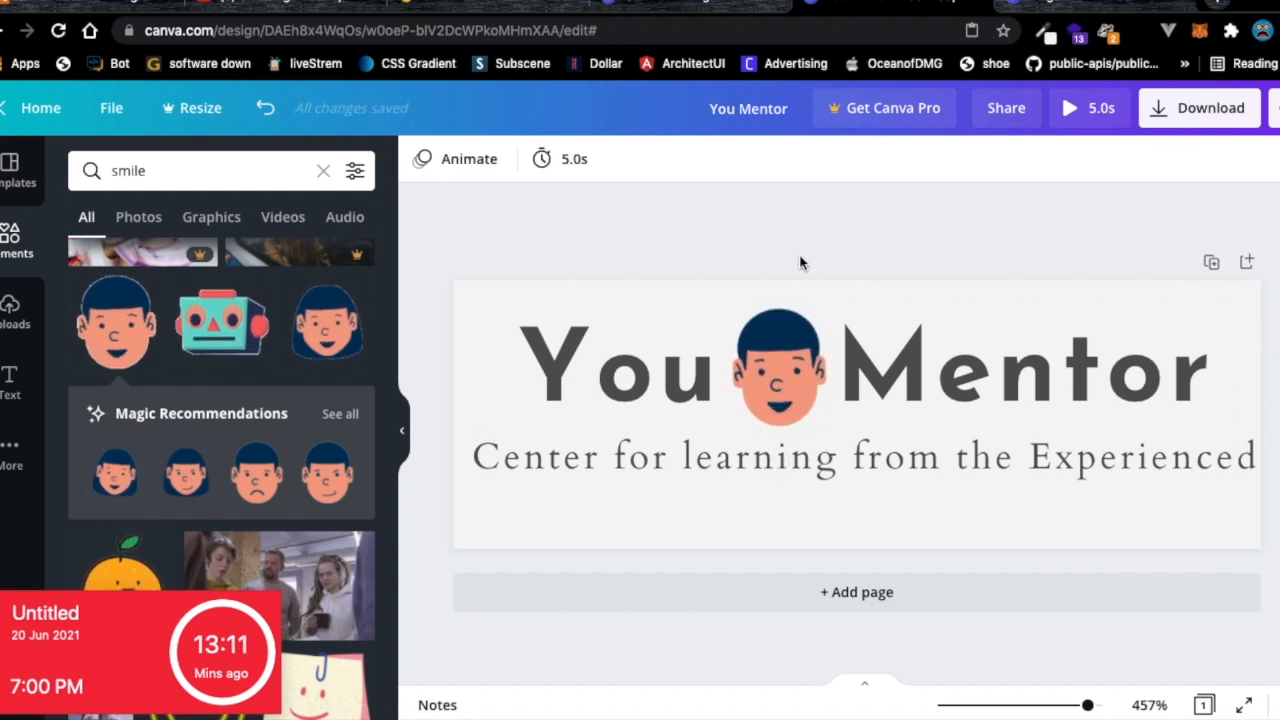
{"action": "left_click", "coordinate": [608, 310]}
{"action": "left_click", "coordinate": [597, 328]}
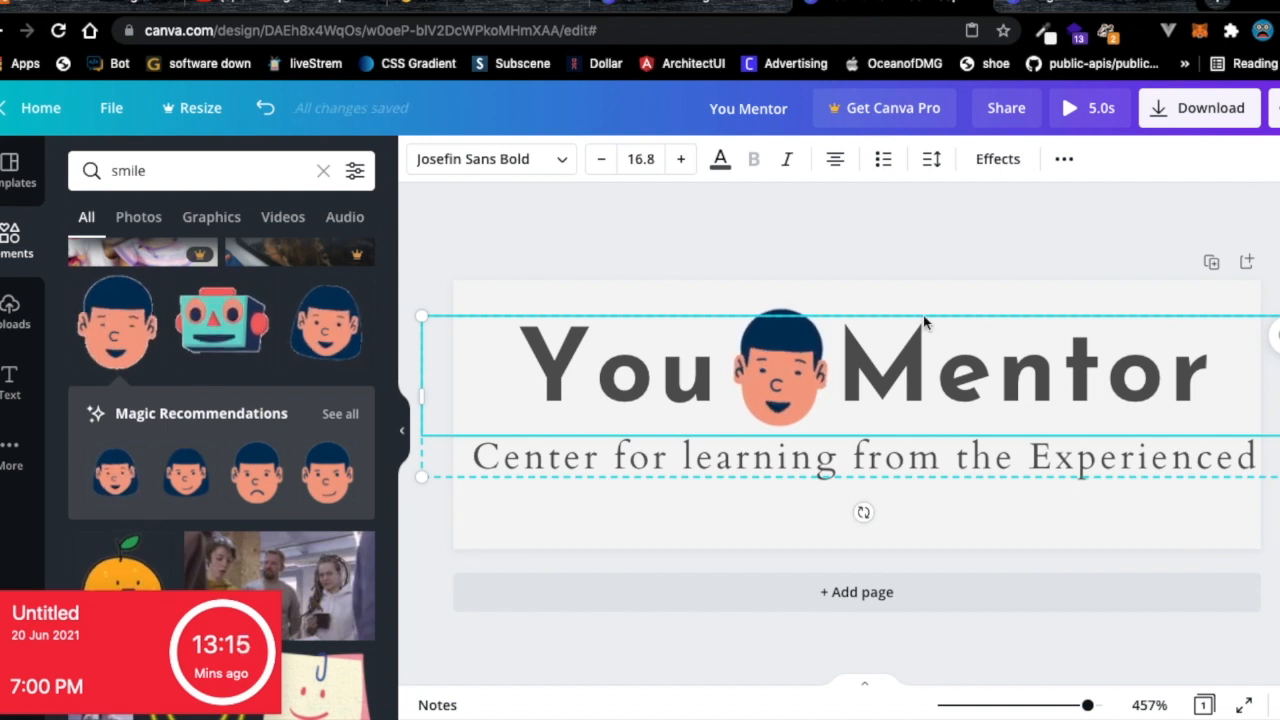
{"action": "left_click_drag", "start_coordinate": [418, 309], "coordinate": [360, 251]}
{"action": "left_click_drag", "start_coordinate": [591, 402], "coordinate": [617, 404]}
Reduce the whole subtitle line to font size 5.6 so it fits on one line.
{"action": "left_click", "coordinate": [603, 465]}
{"action": "left_click", "coordinate": [603, 465]}
{"action": "left_click_drag", "start_coordinate": [1263, 460], "coordinate": [440, 455]}
{"action": "left_click", "coordinate": [603, 162]}
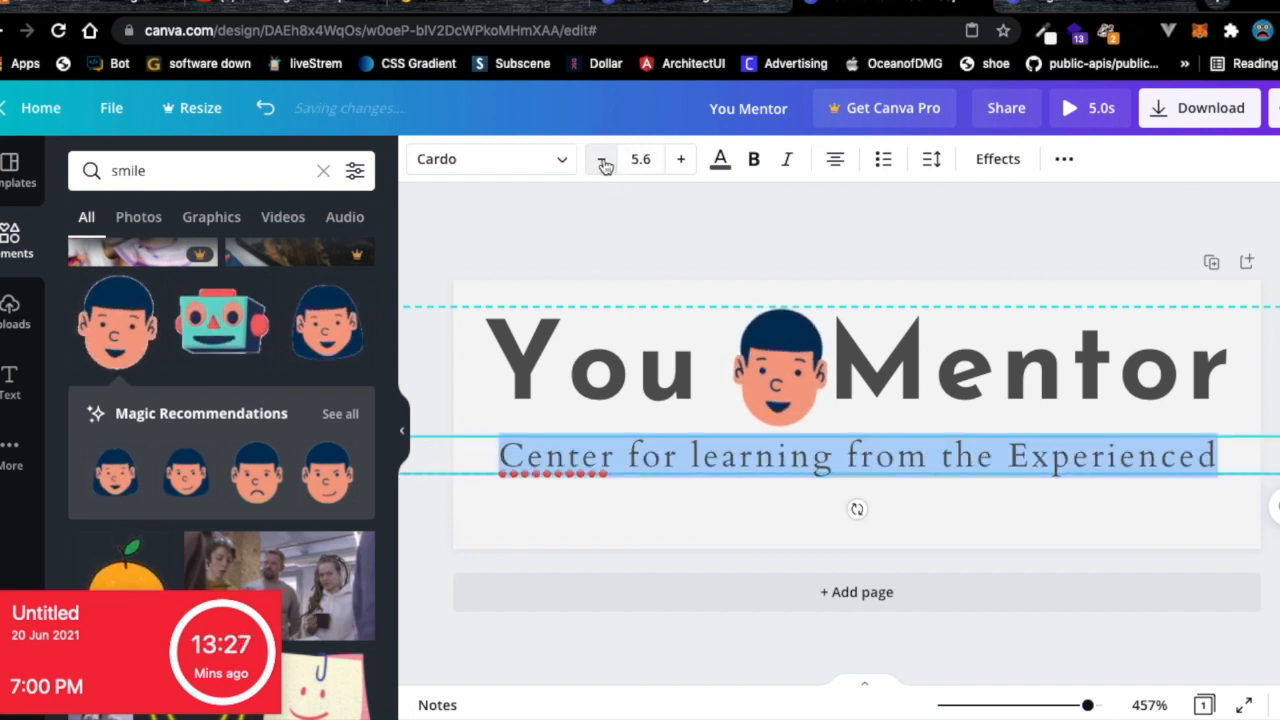
{"action": "left_click", "coordinate": [670, 531]}
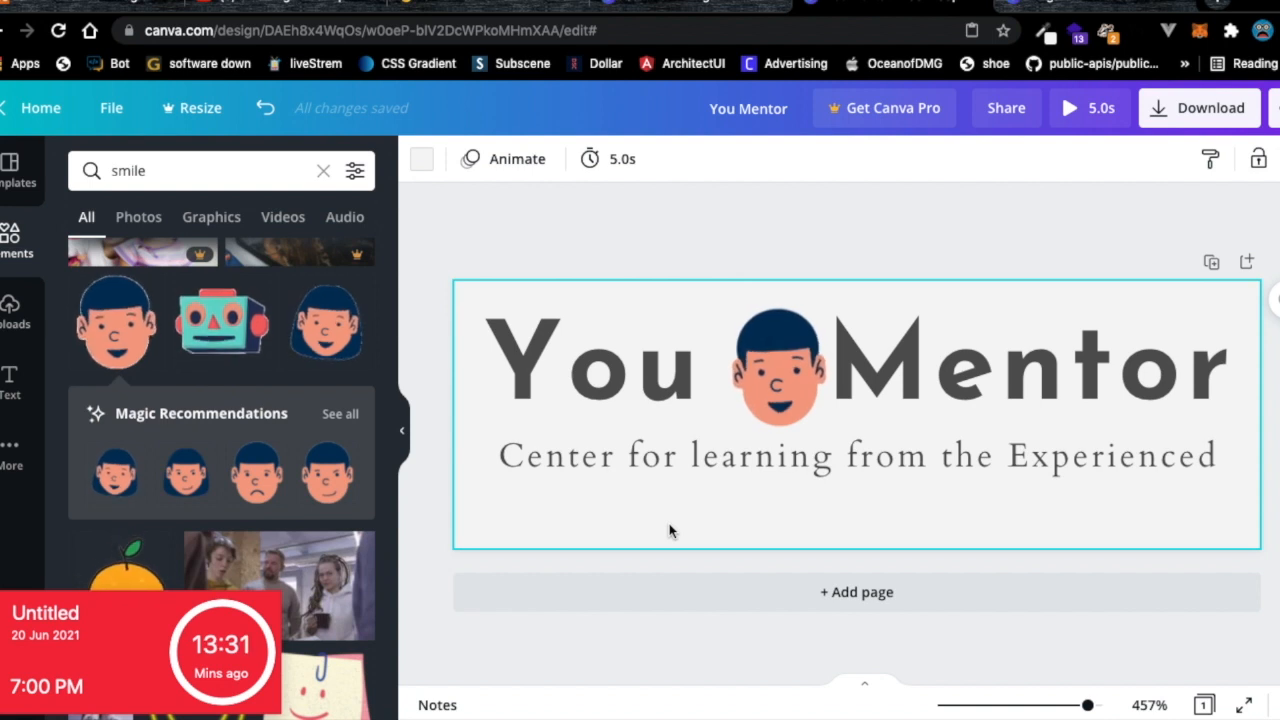
{"action": "left_click", "coordinate": [778, 425]}
Delete two spaces in the gap between 'You' and 'Mentor' in the heading.
{"action": "left_click", "coordinate": [850, 383]}
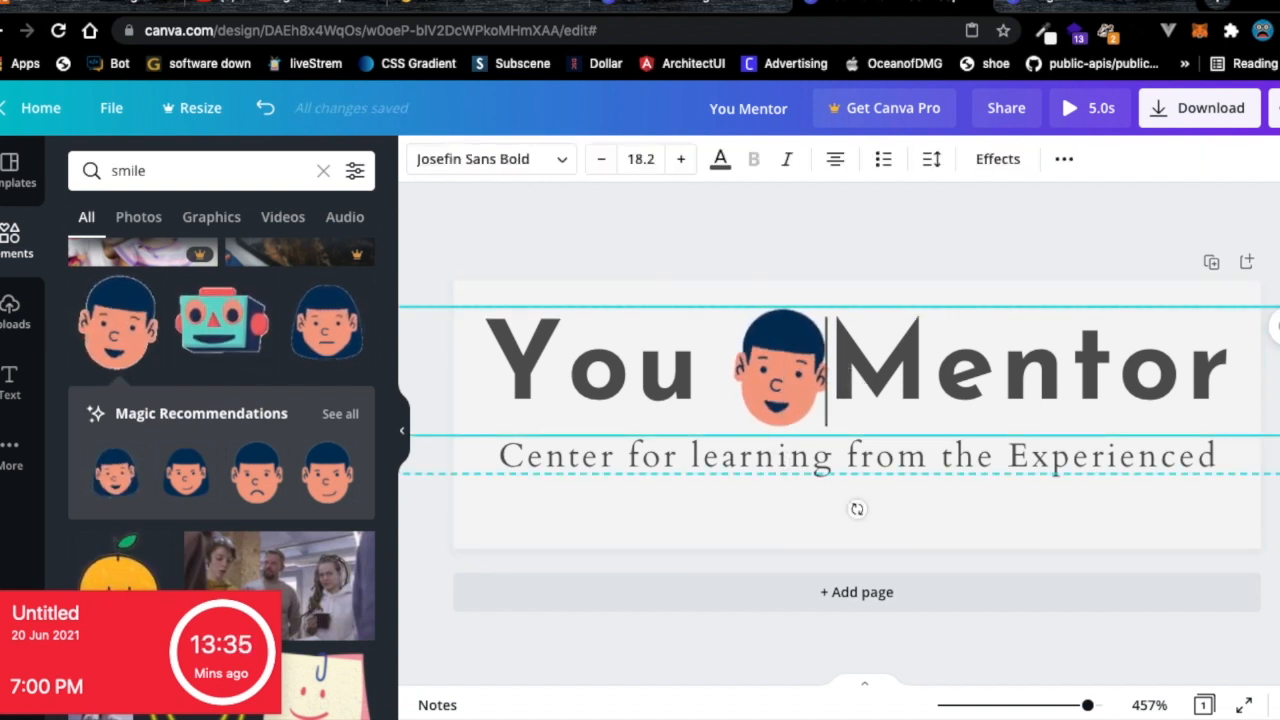
{"action": "key", "text": "Left"}
{"action": "key", "text": "Left"}
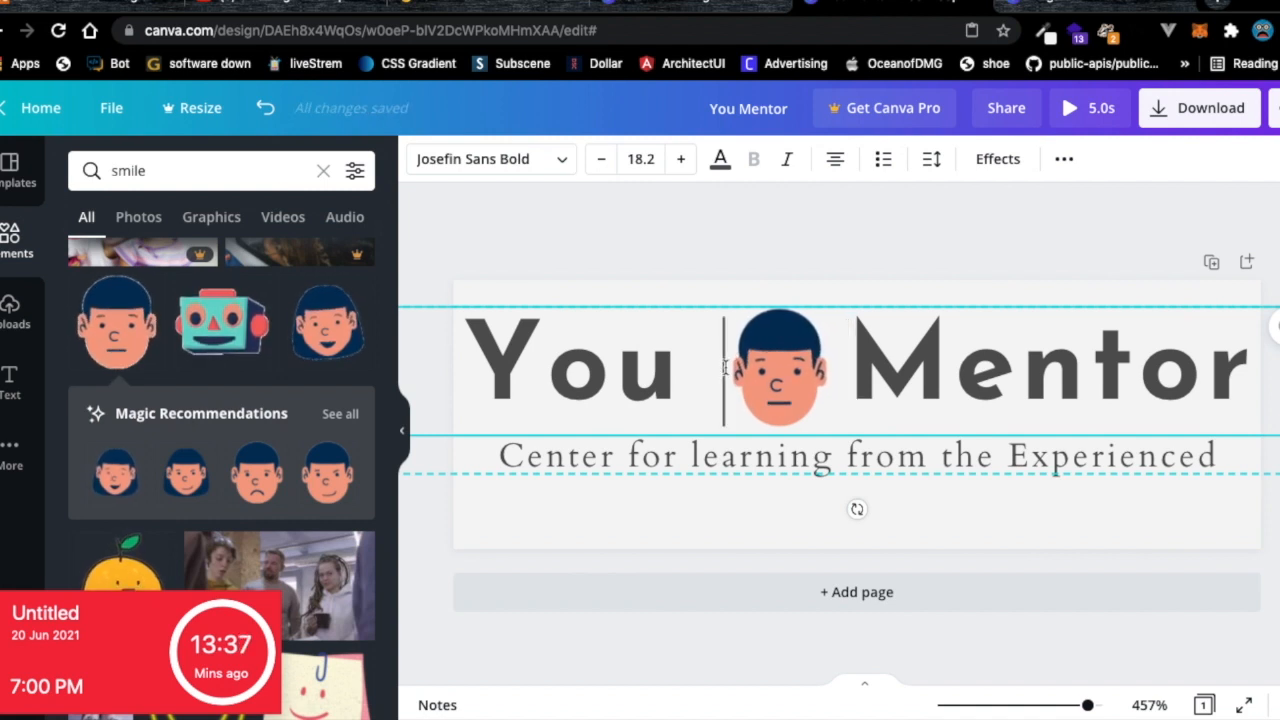
{"action": "key", "text": "BackSpace"}
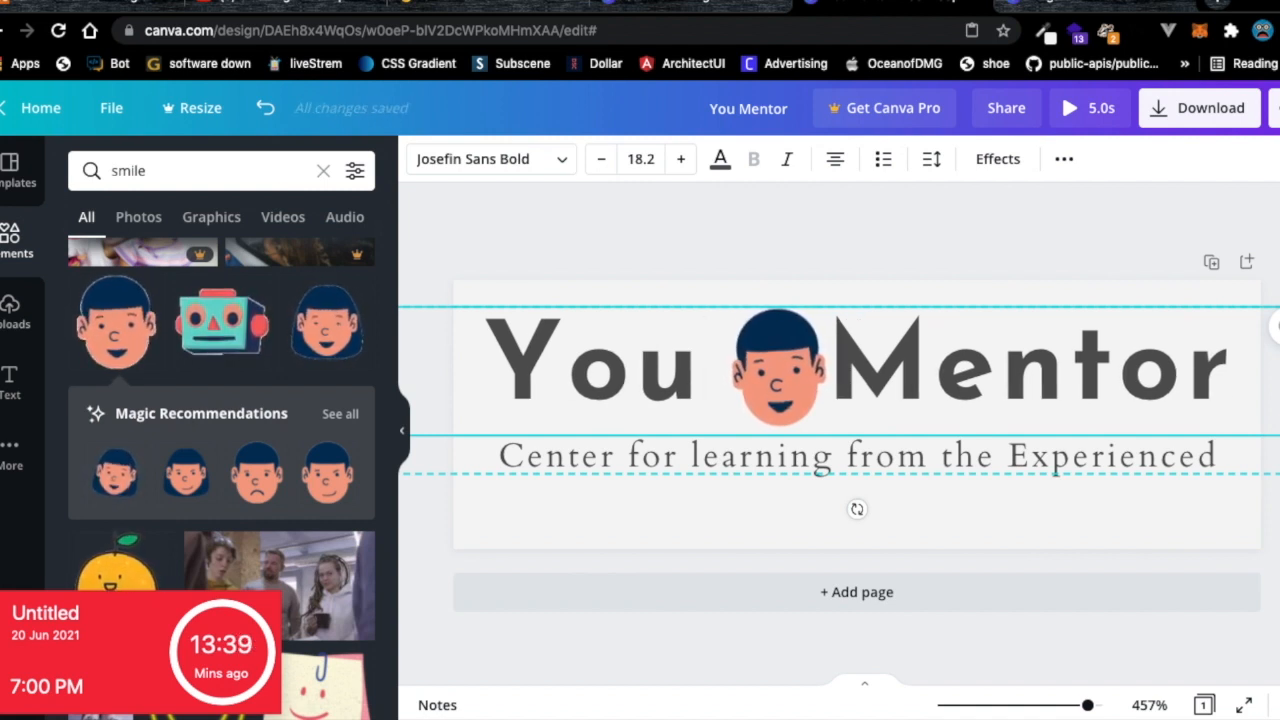
{"action": "key", "text": "BackSpace"}
{"action": "left_click", "coordinate": [806, 355]}
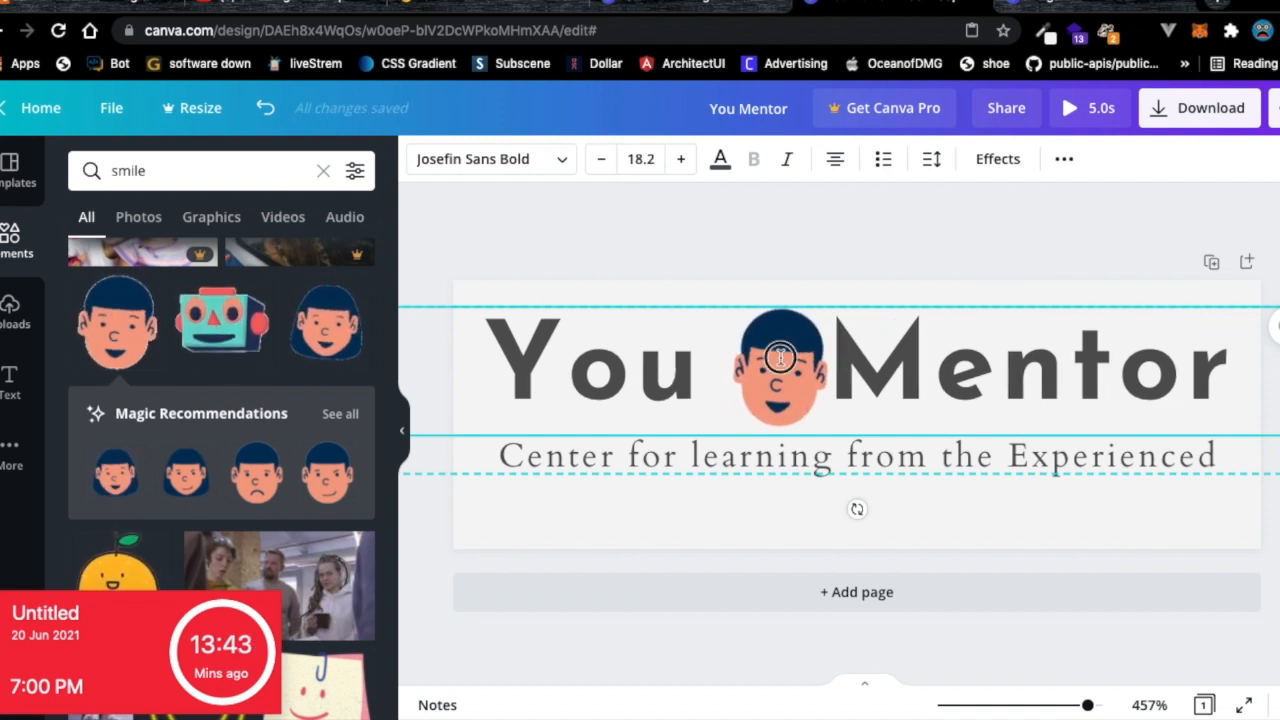
Re-centre the cartoon face between 'You' and 'Mentor', then select the page.
{"action": "left_click", "coordinate": [763, 243]}
{"action": "left_click_drag", "start_coordinate": [778, 362], "coordinate": [763, 360]}
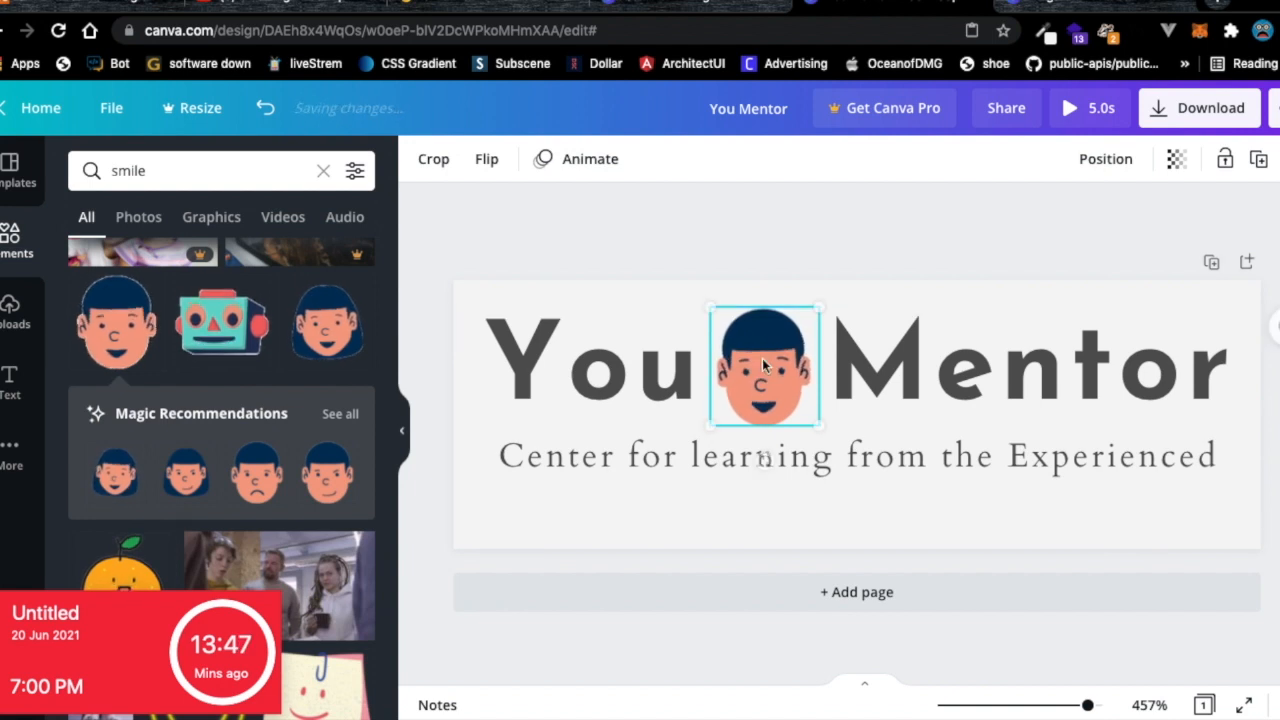
{"action": "left_click", "coordinate": [838, 236]}
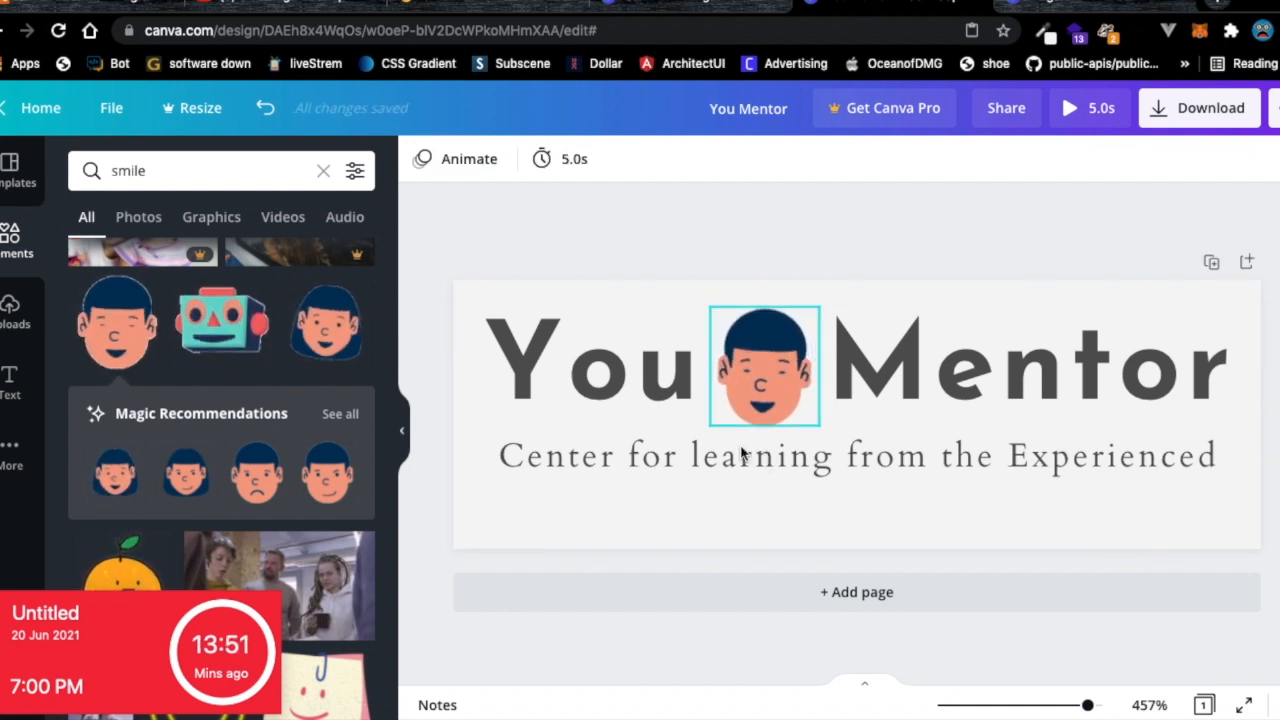
{"action": "left_click", "coordinate": [612, 524]}
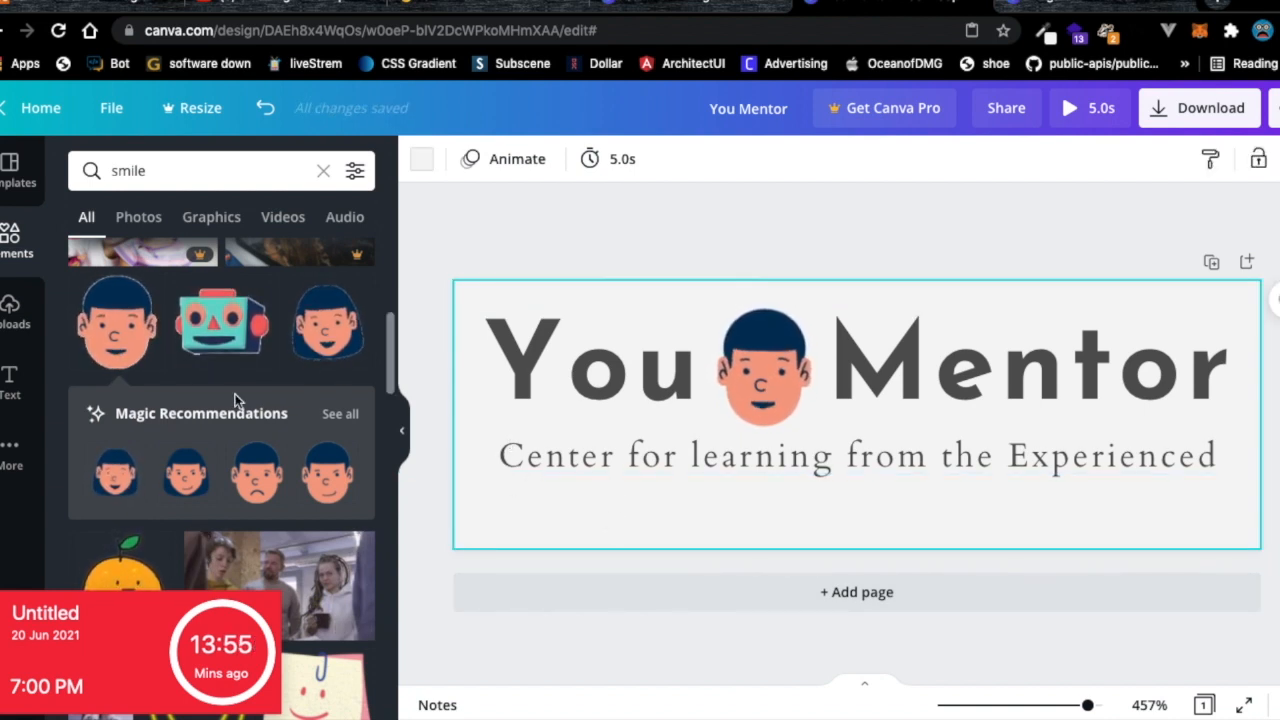
Set the download file type to PNG in the Download panel.
{"action": "left_click", "coordinate": [1167, 110]}
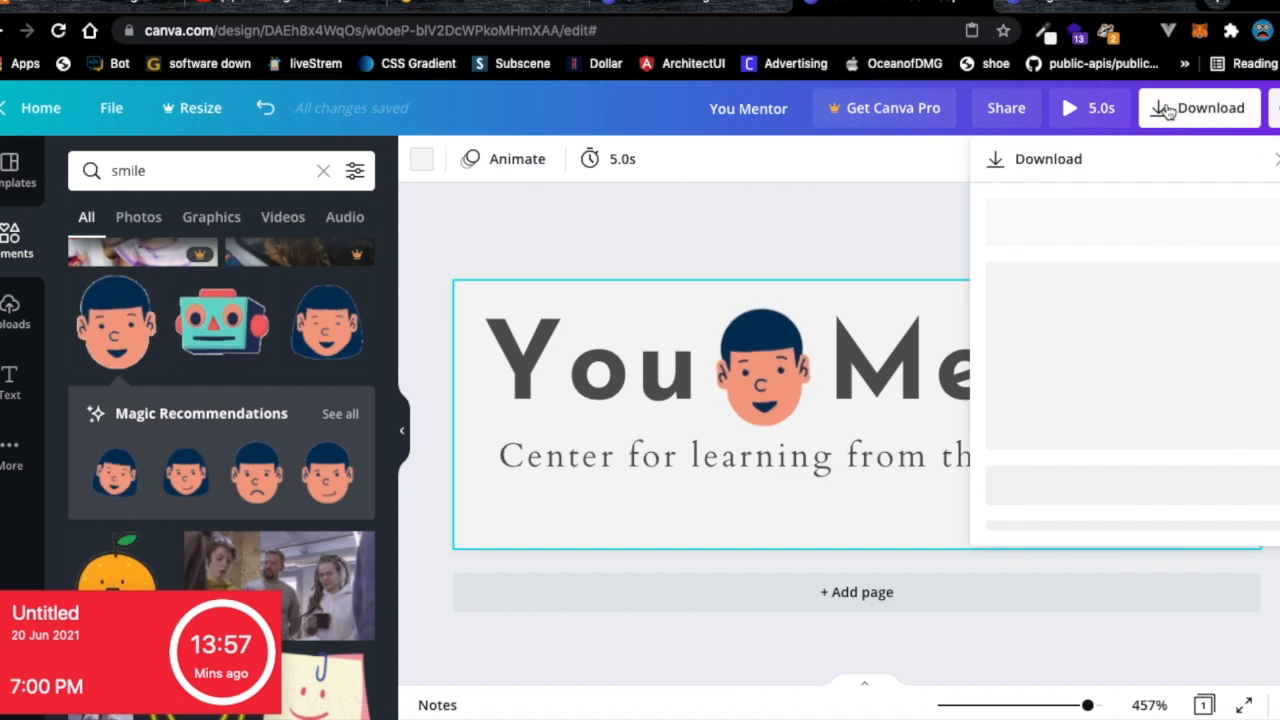
{"action": "left_click", "coordinate": [1060, 244]}
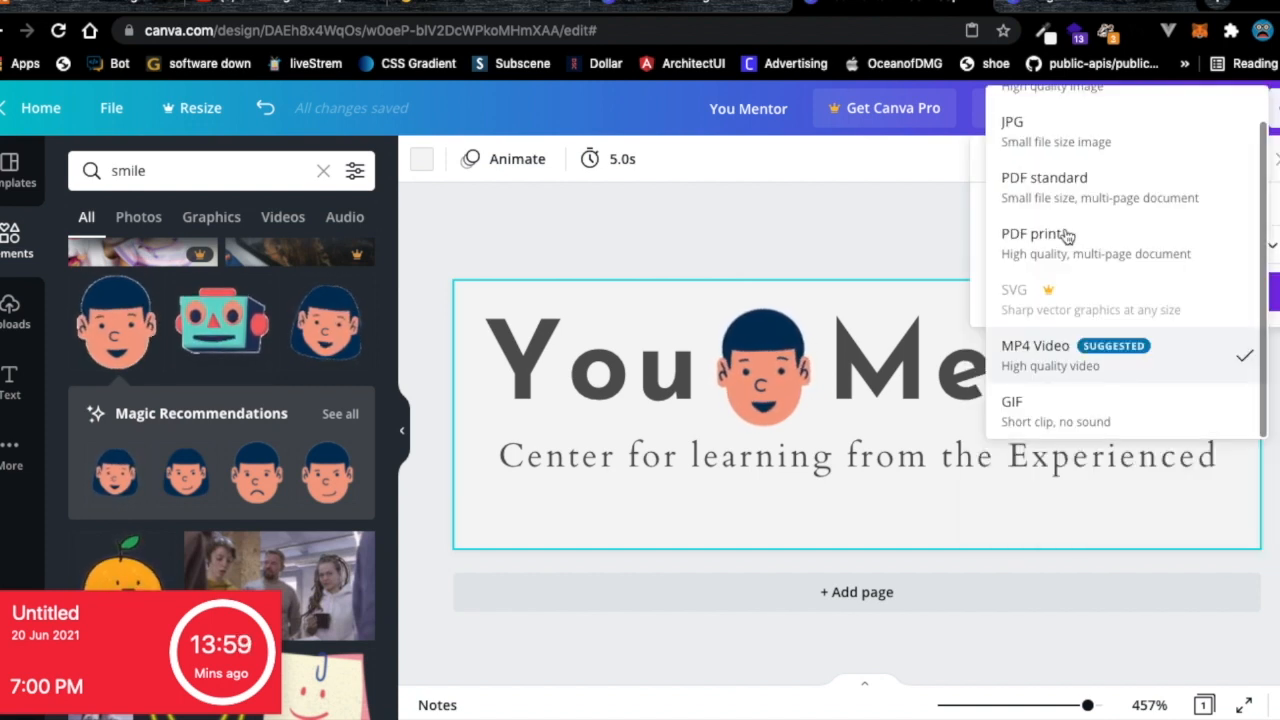
{"action": "scroll", "coordinate": [1060, 212], "scroll_direction": "up", "scroll_amount": 2}
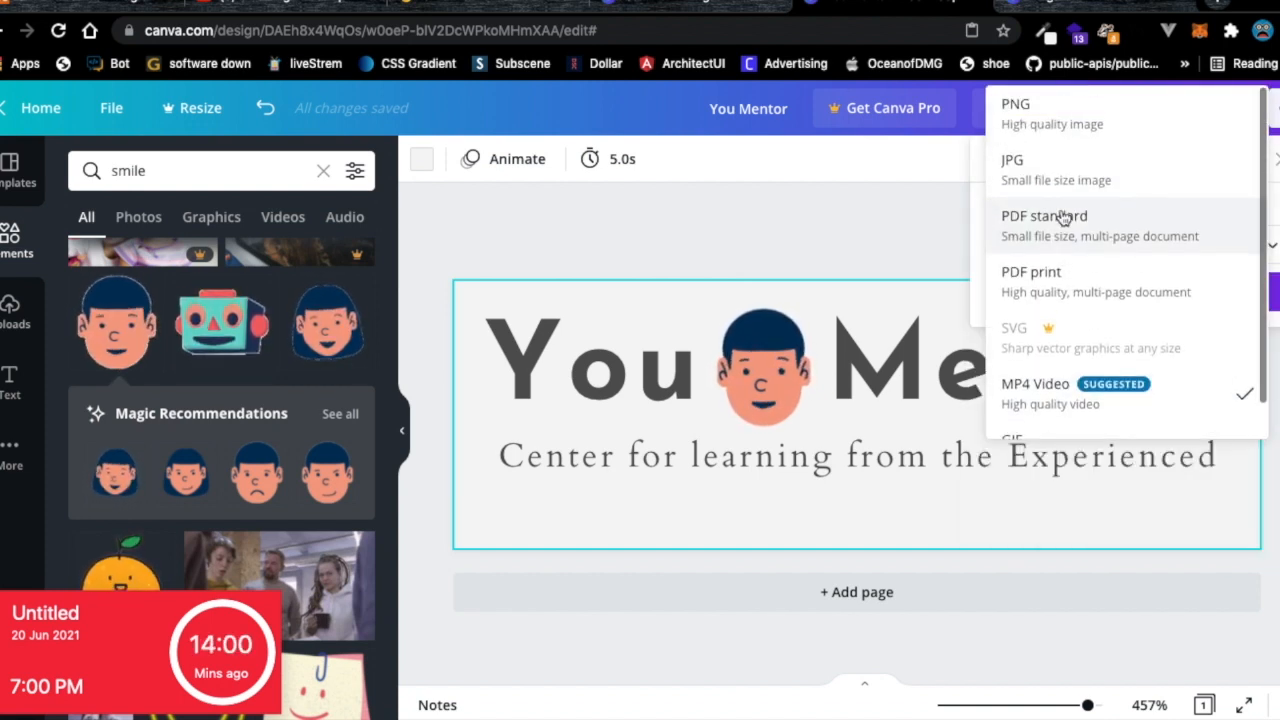
{"action": "left_click", "coordinate": [1046, 132]}
{"action": "left_click", "coordinate": [723, 515]}
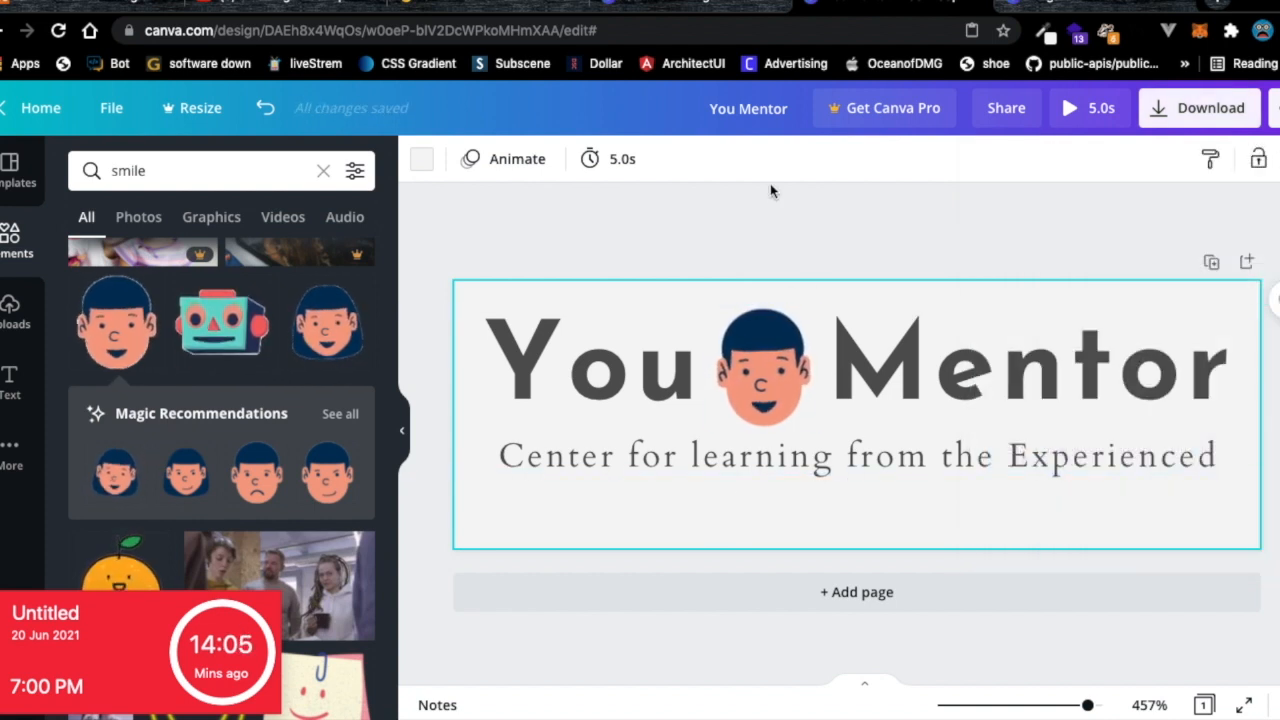
Add a full stop after 'Experienced' at the end of the subtitle, then switch to the login page.
{"action": "left_click", "coordinate": [784, 219]}
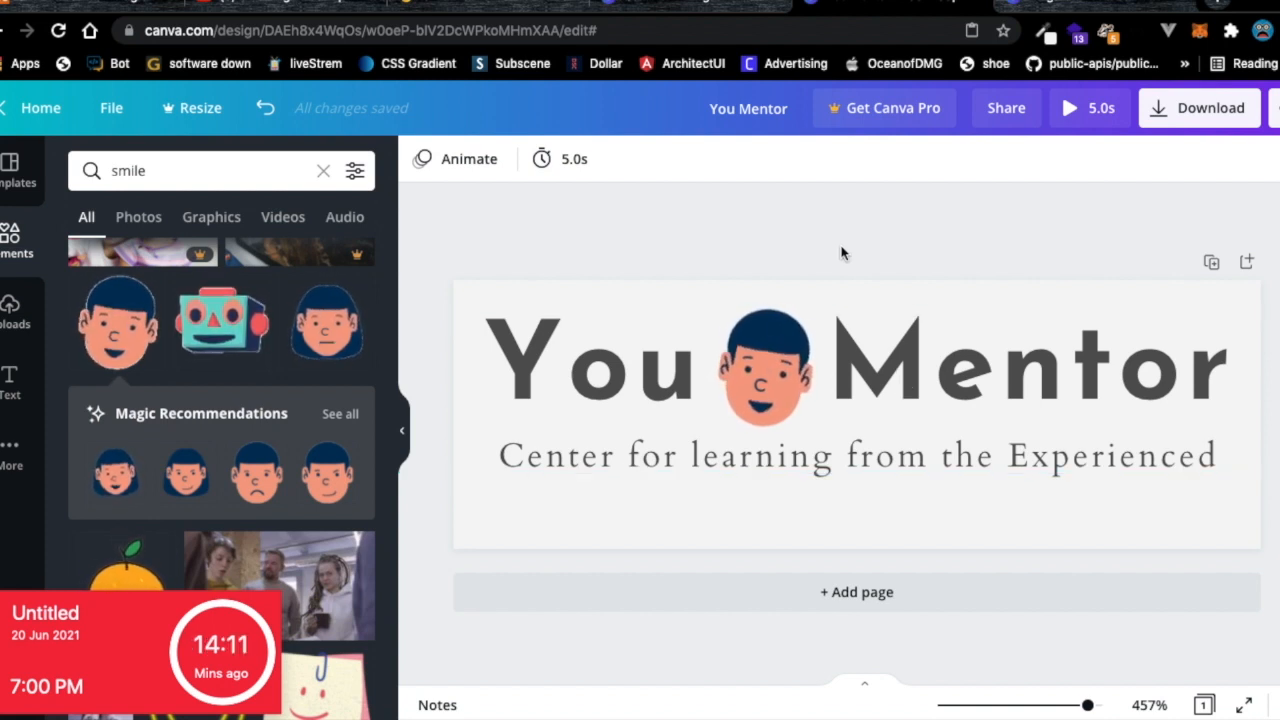
{"action": "left_click", "coordinate": [1194, 458]}
{"action": "left_click", "coordinate": [1194, 458]}
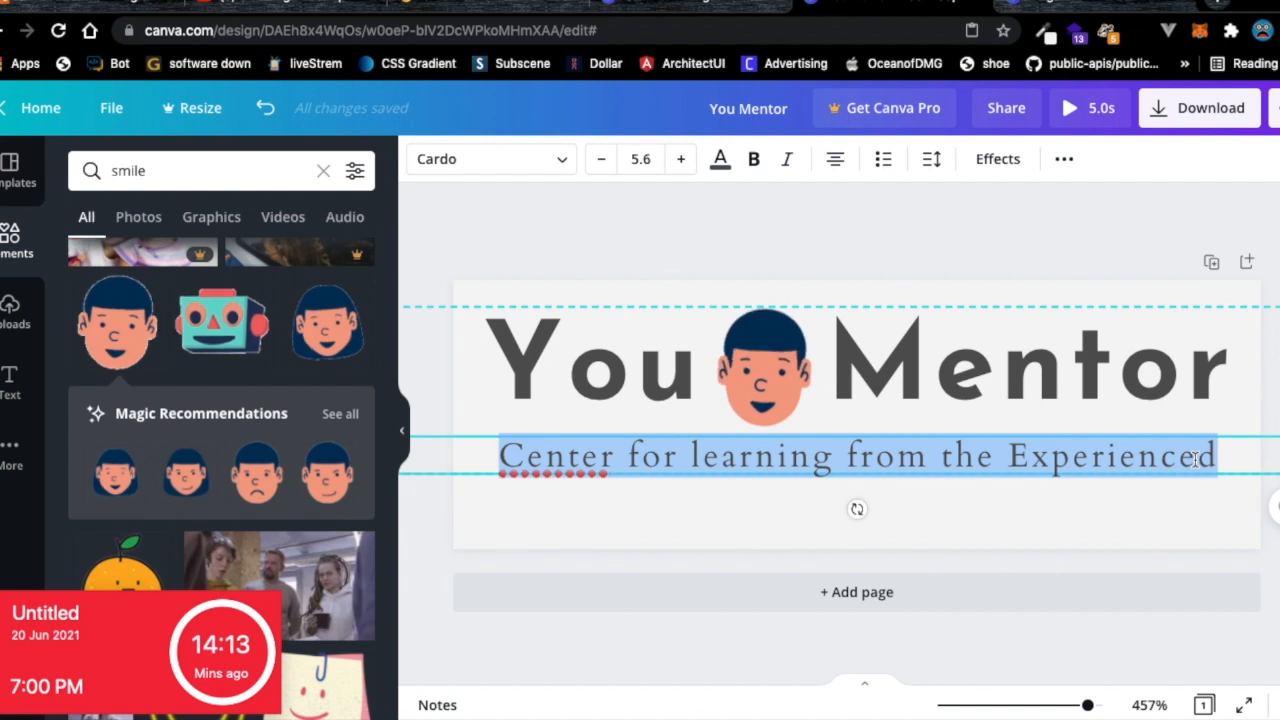
{"action": "left_click", "coordinate": [1196, 459]}
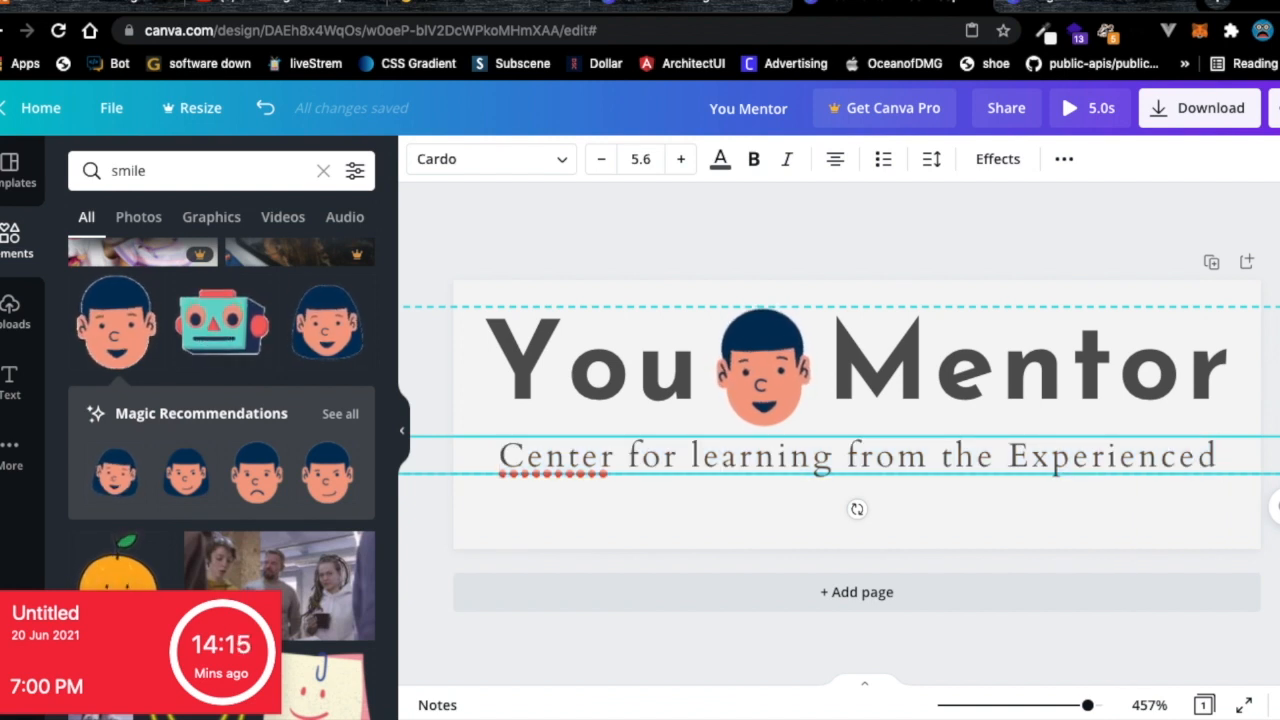
{"action": "type", "text": "."}
{"action": "left_click", "coordinate": [1078, 540]}
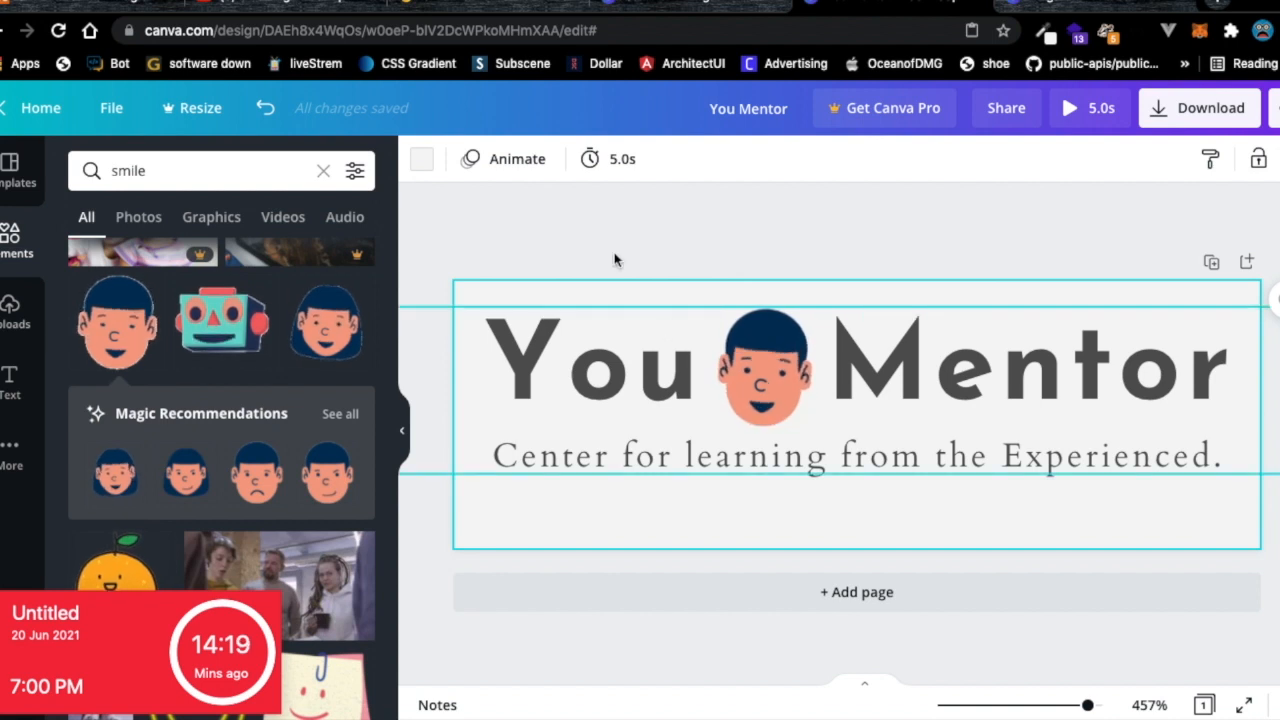
{"action": "left_click", "coordinate": [447, 7]}
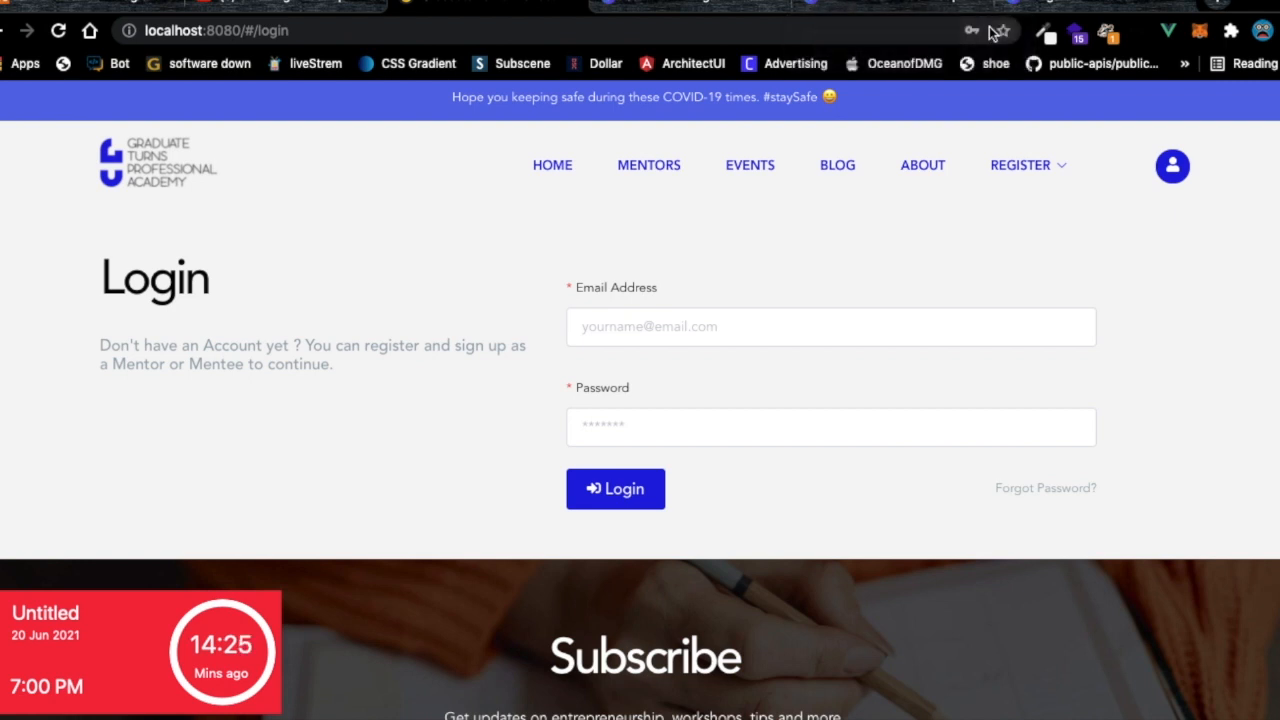
Copy #201DE0 from the login page's blue user icon with ColorZilla's eyedropper, then return to Canva.
{"action": "left_click", "coordinate": [1046, 36]}
{"action": "left_click", "coordinate": [972, 60]}
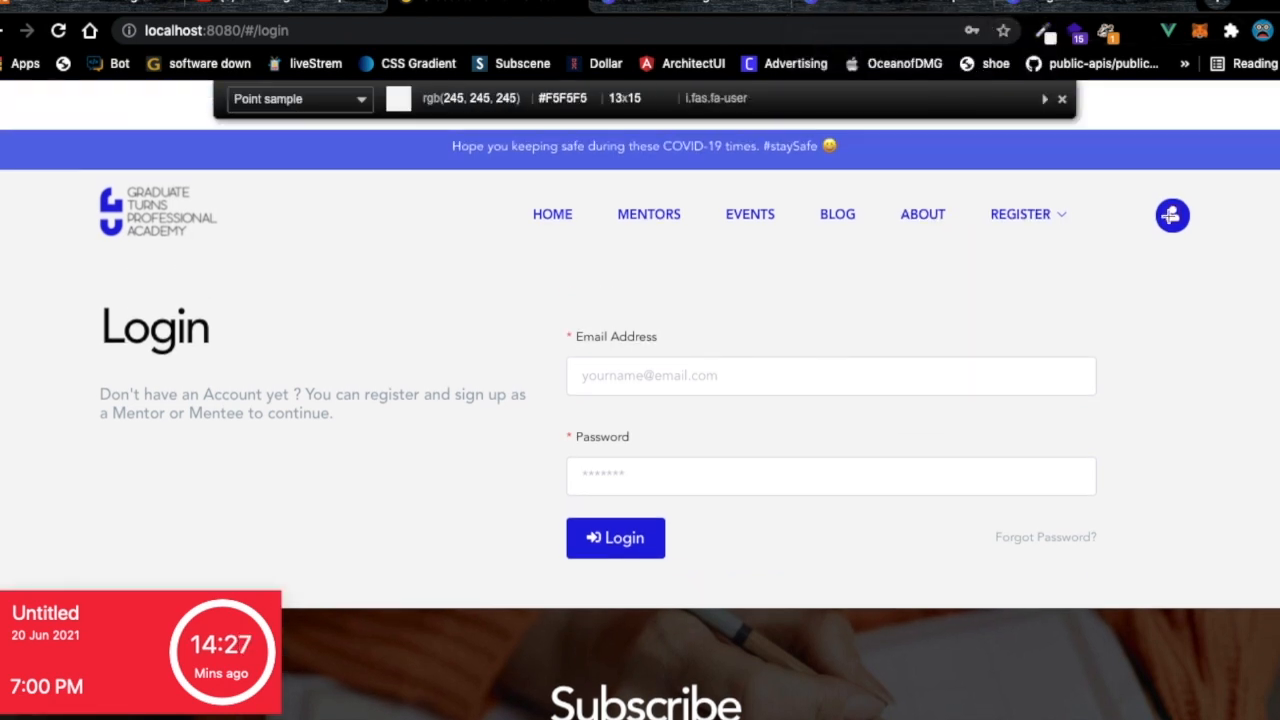
{"action": "left_click", "coordinate": [1170, 218]}
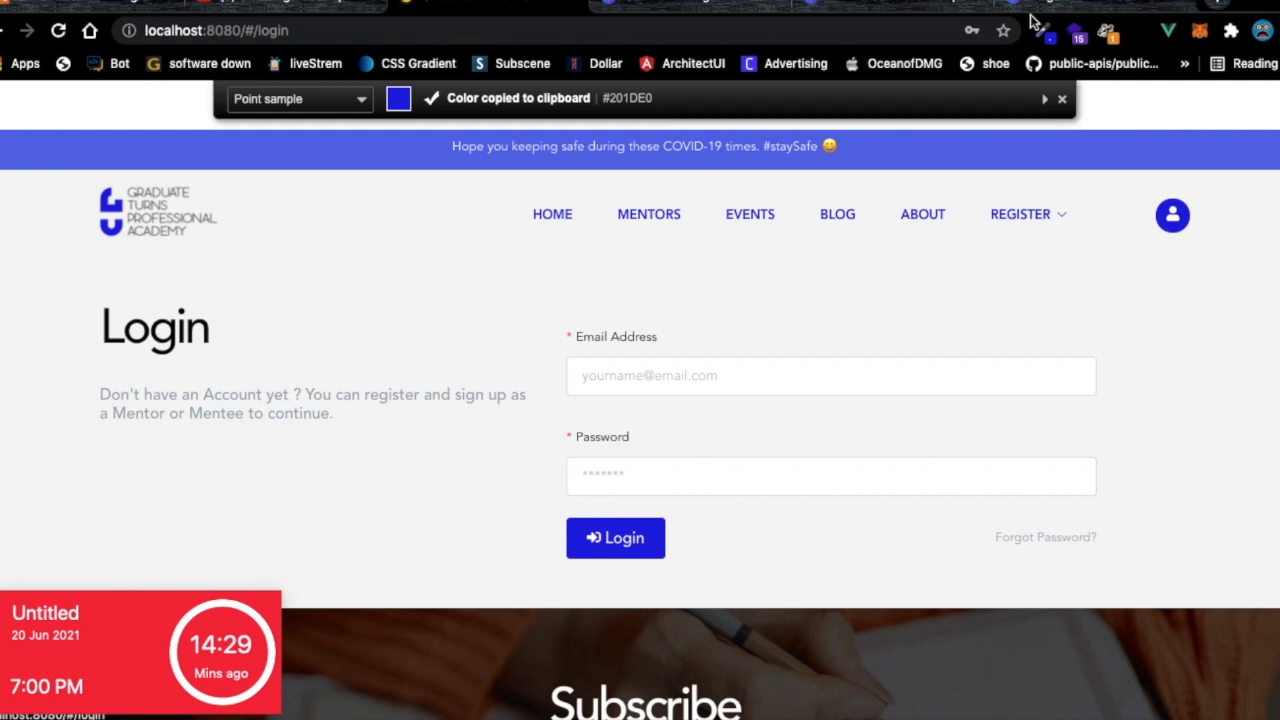
{"action": "left_click", "coordinate": [840, 6]}
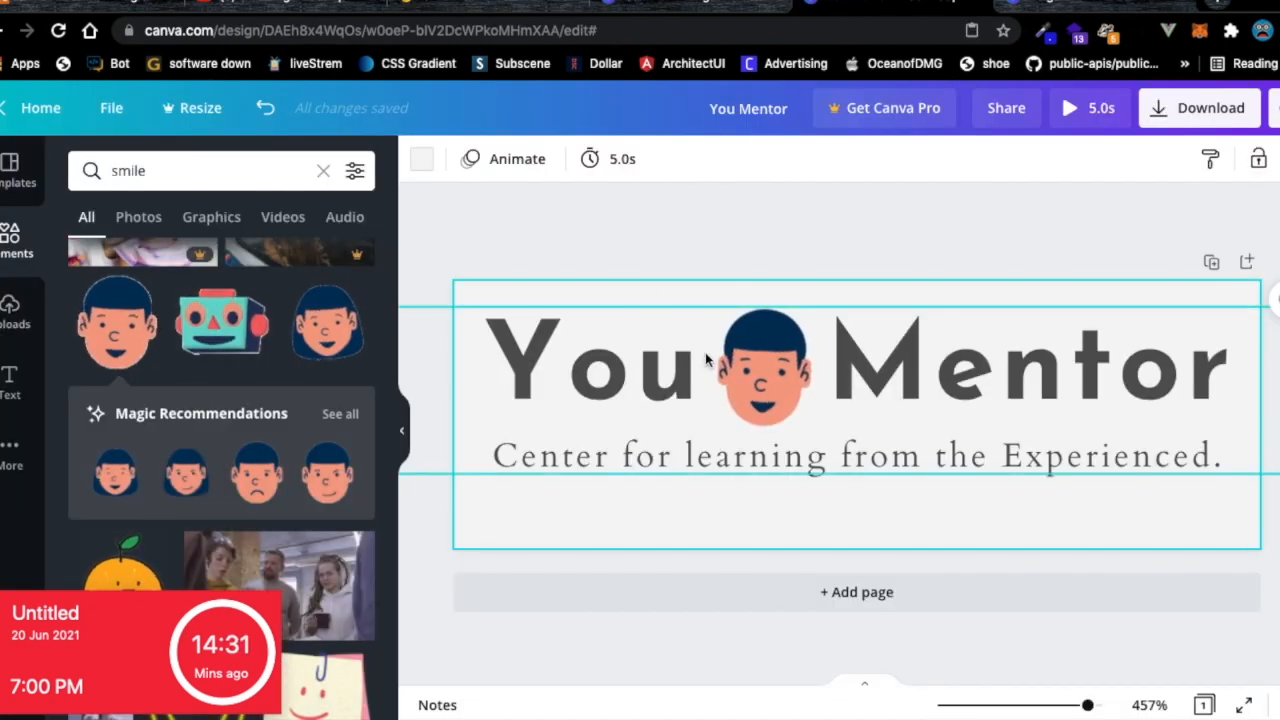
Select 'You' in the logo title and give it text colour #201DE0 via the colour search.
{"action": "double_click", "coordinate": [569, 368]}
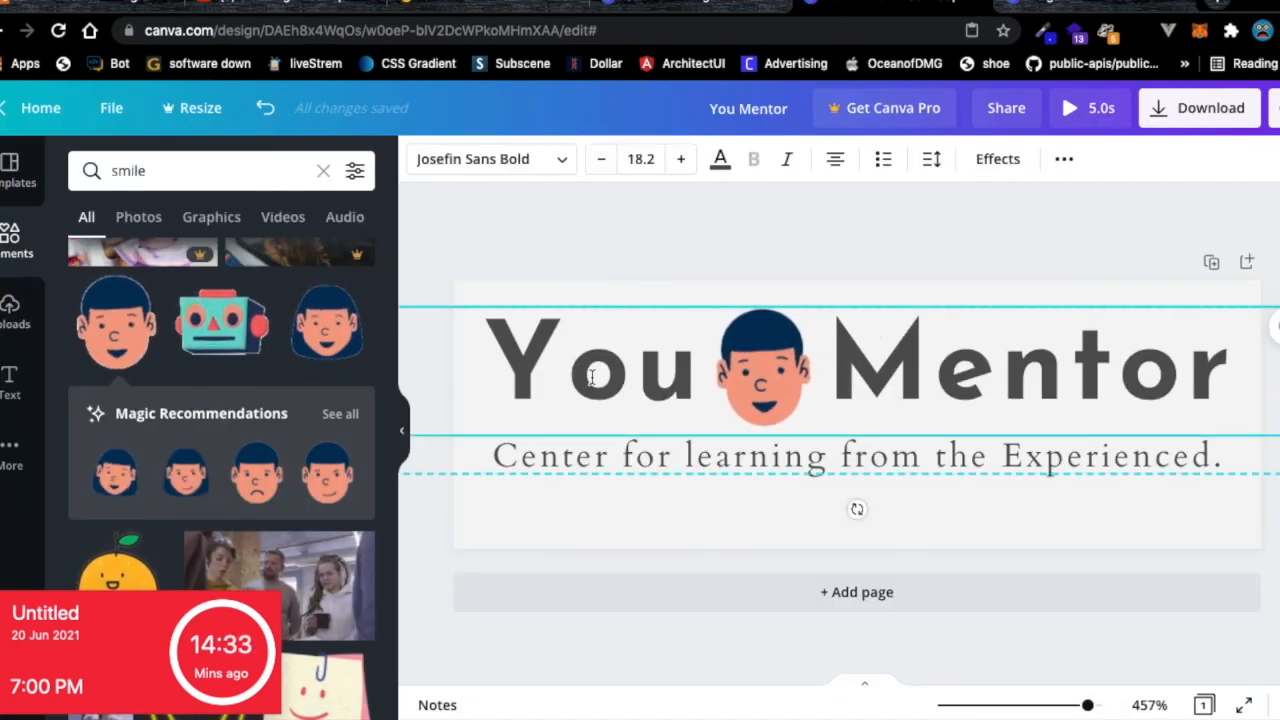
{"action": "double_click", "coordinate": [534, 371]}
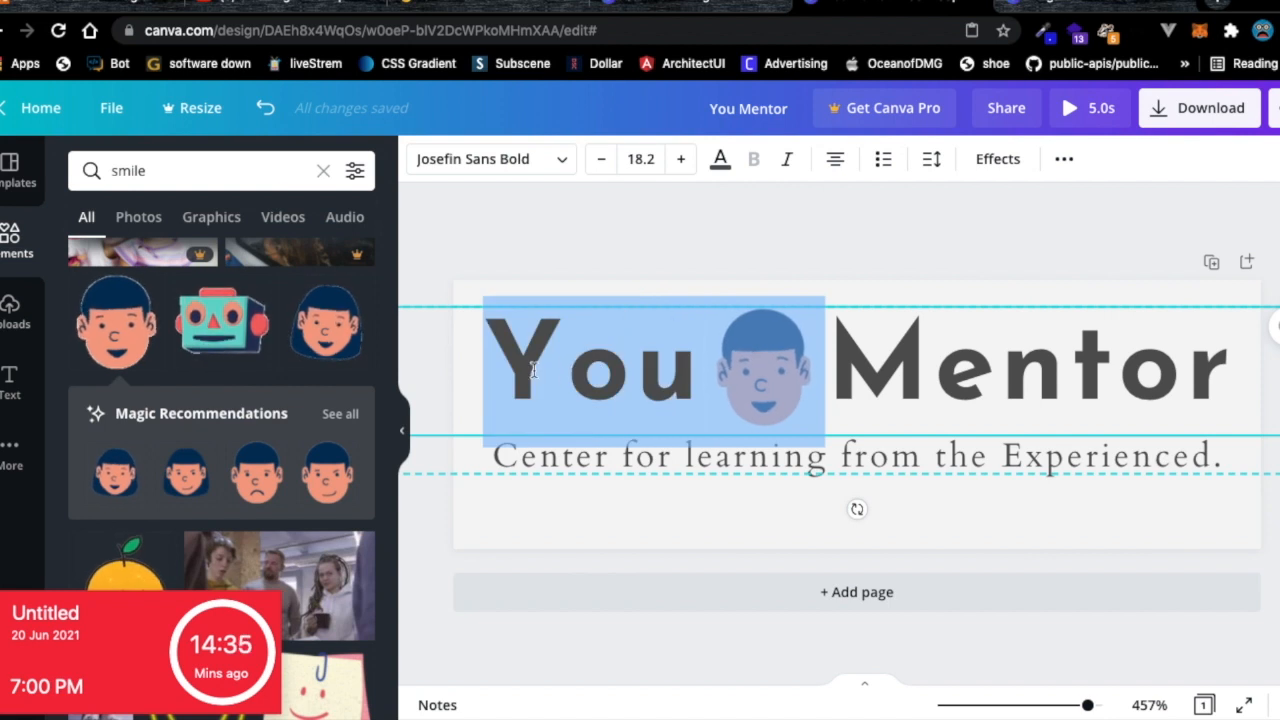
{"action": "left_click", "coordinate": [540, 366]}
{"action": "left_click_drag", "start_coordinate": [694, 348], "coordinate": [471, 354]}
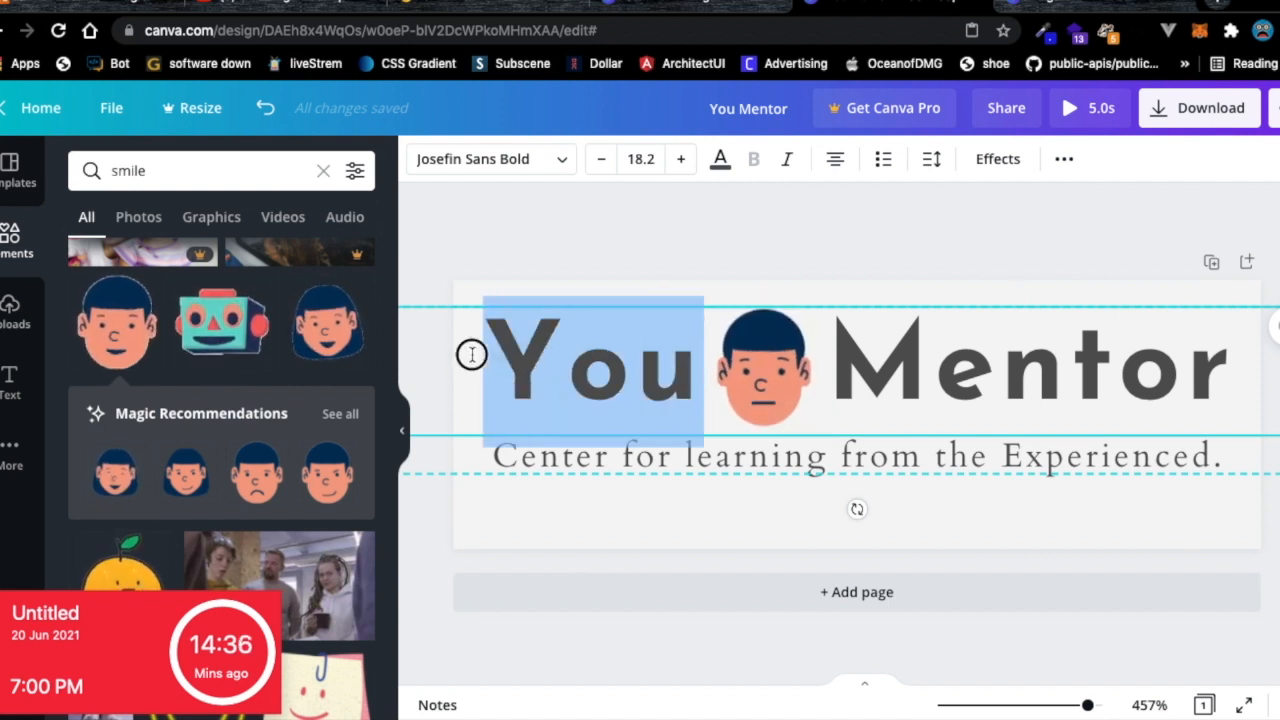
{"action": "left_click", "coordinate": [718, 162]}
{"action": "left_click", "coordinate": [102, 168]}
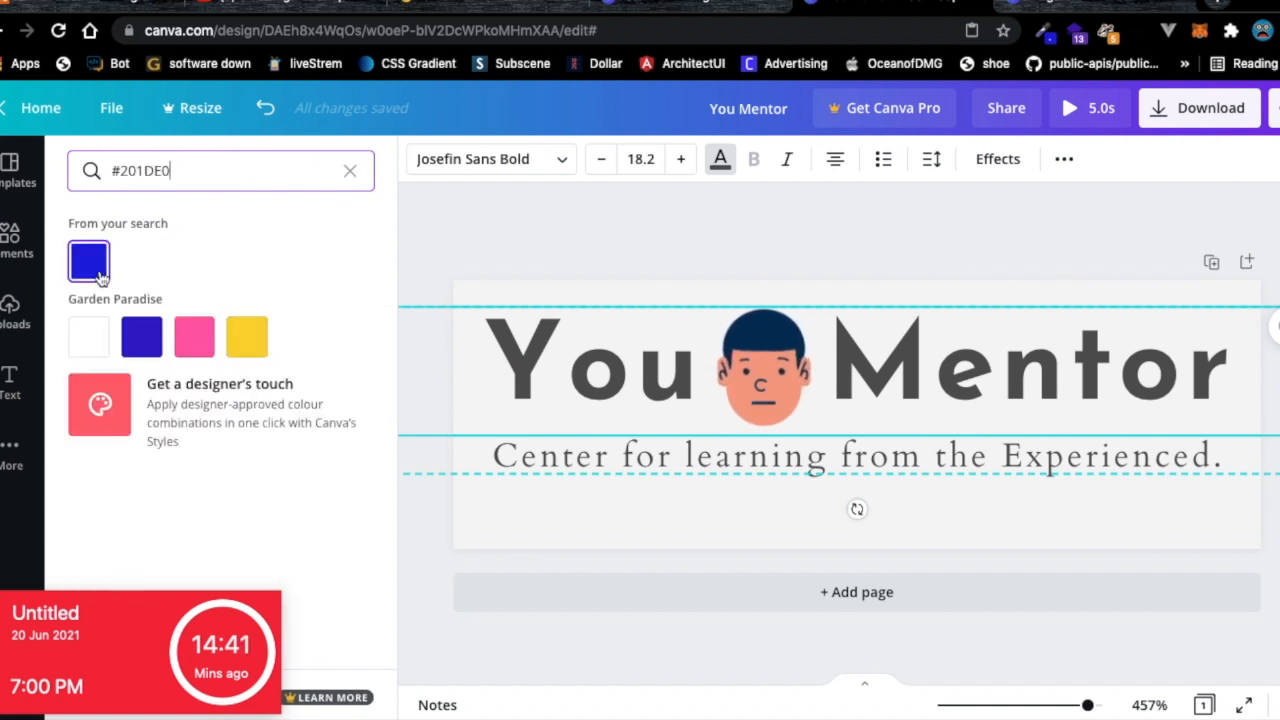
{"action": "left_click", "coordinate": [101, 279]}
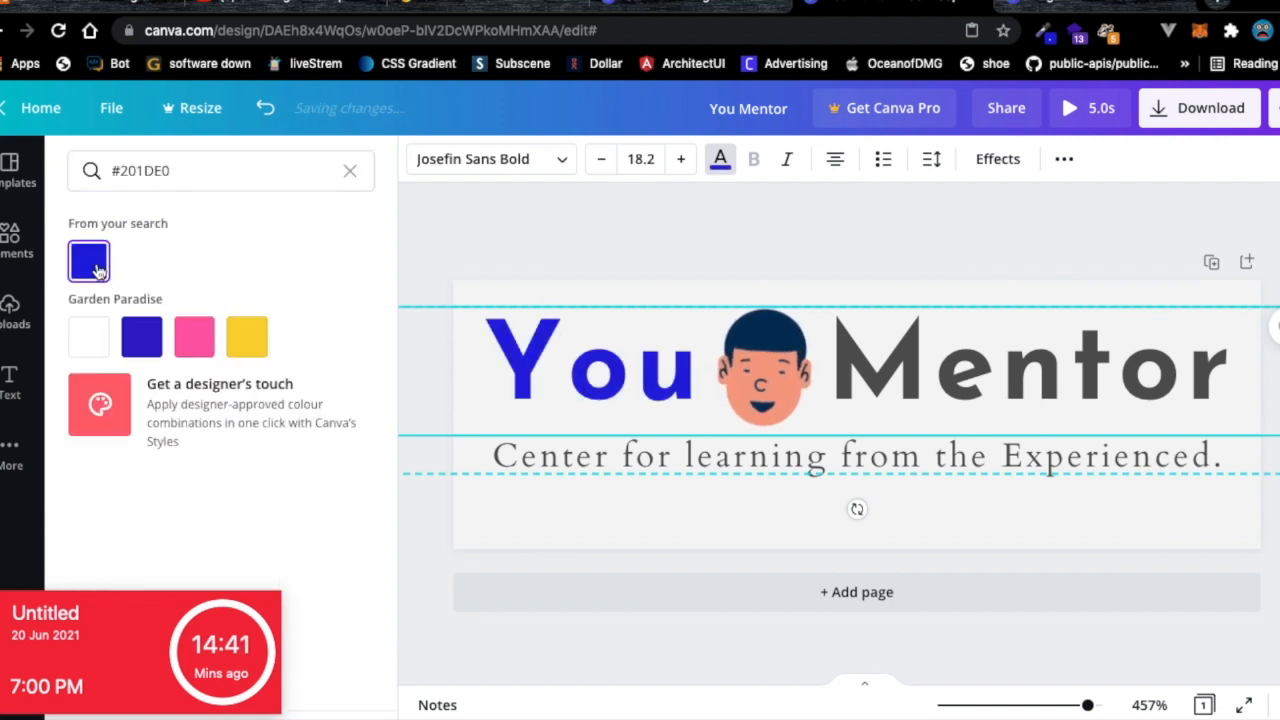
{"action": "left_click", "coordinate": [922, 364]}
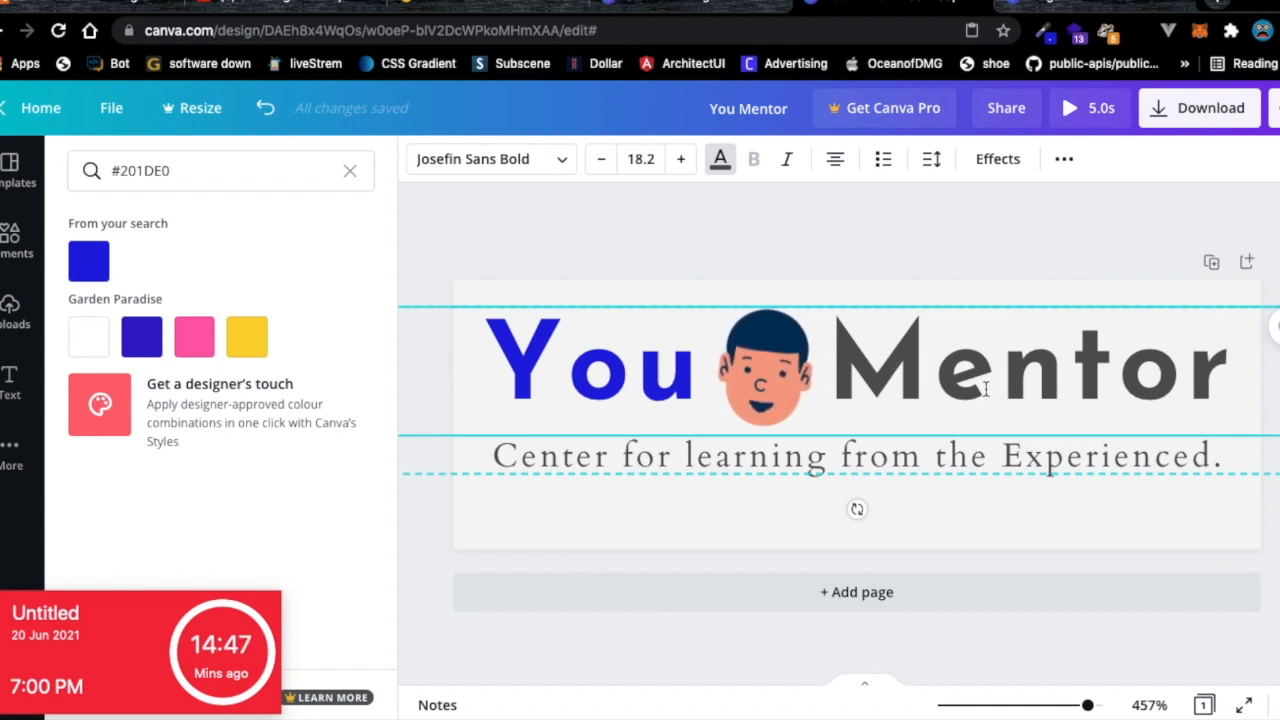
Colour 'learning' and then 'Experienced' #201DE0 and bold each, then select the face.
{"action": "left_click", "coordinate": [731, 466]}
{"action": "double_click", "coordinate": [738, 462]}
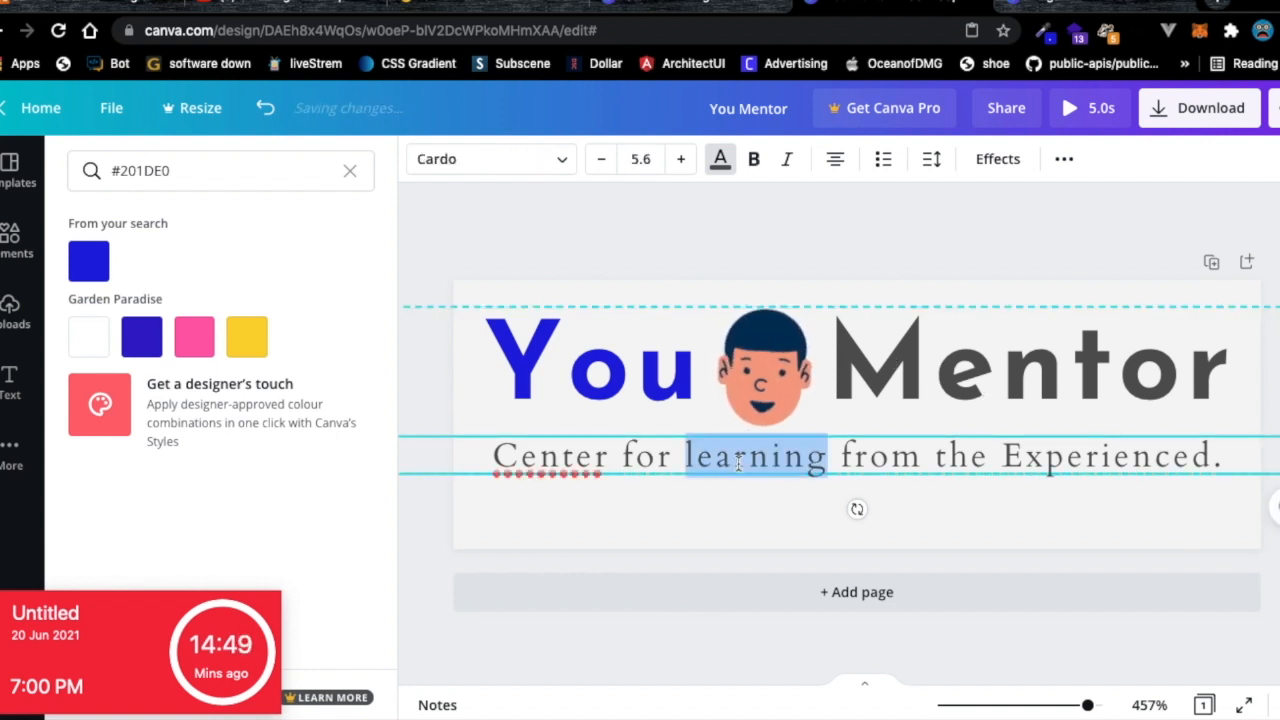
{"action": "left_click", "coordinate": [87, 273]}
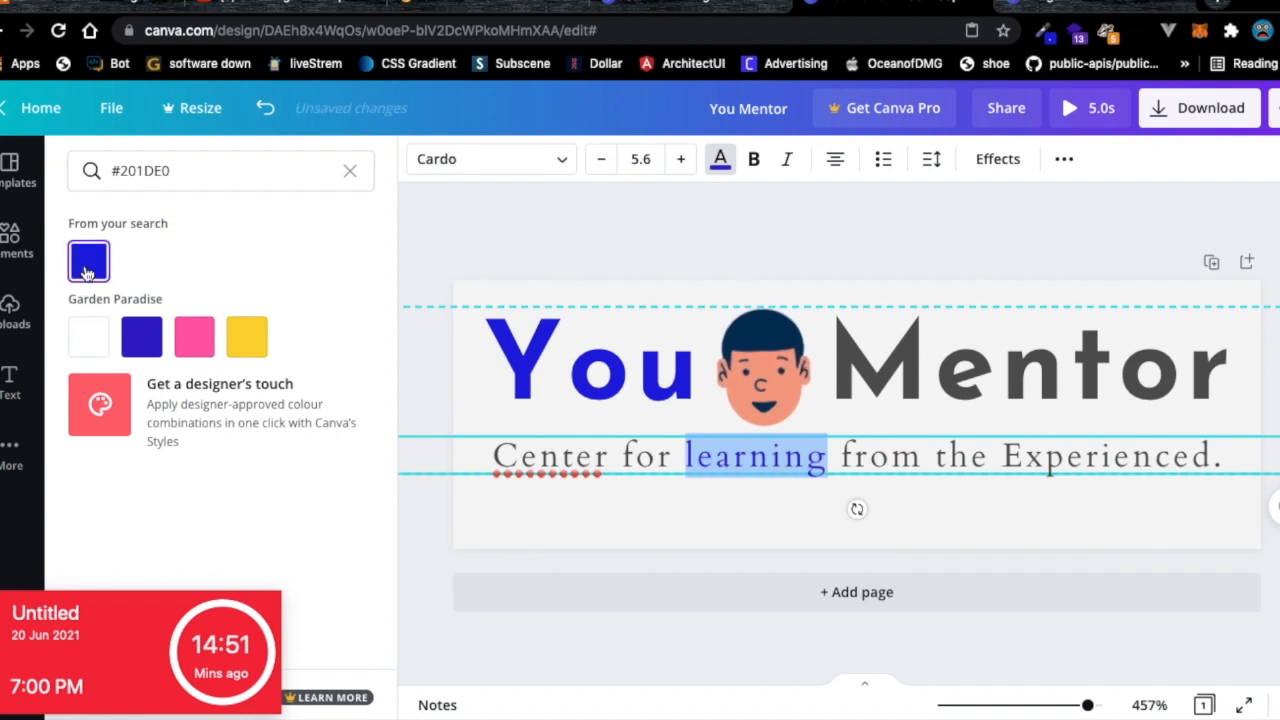
{"action": "left_click", "coordinate": [754, 159]}
{"action": "double_click", "coordinate": [1045, 450]}
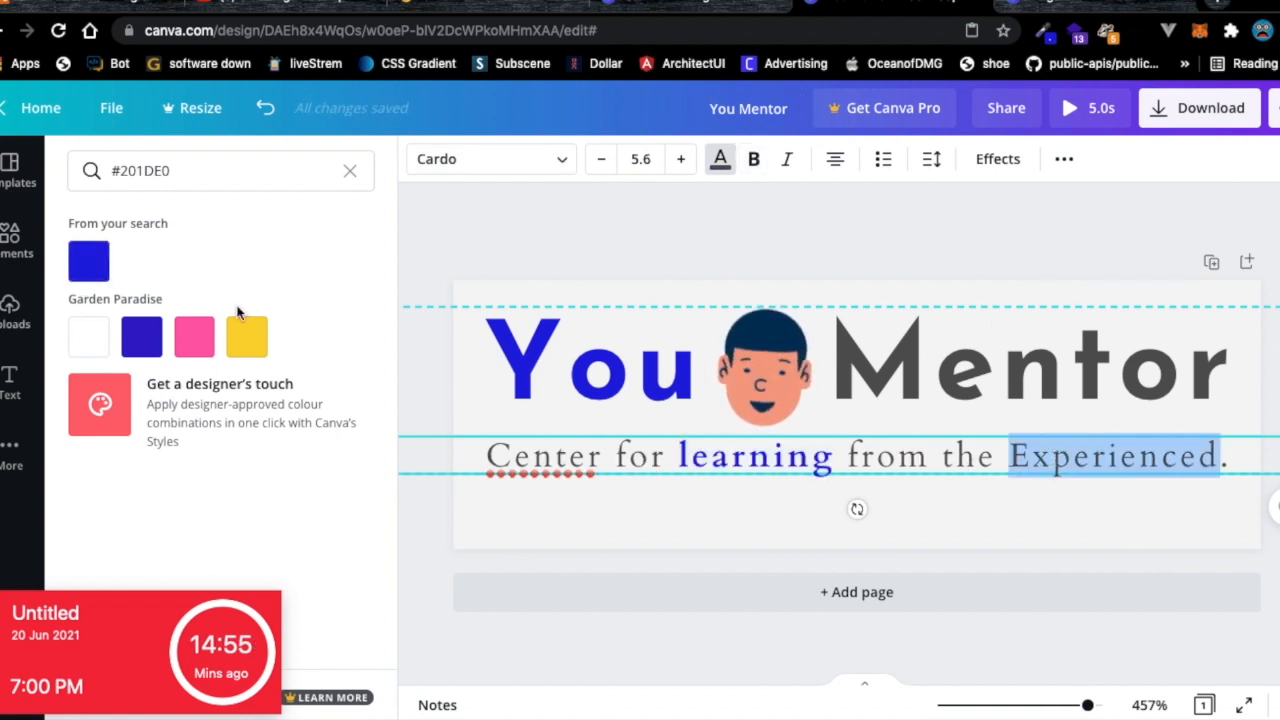
{"action": "left_click", "coordinate": [86, 265]}
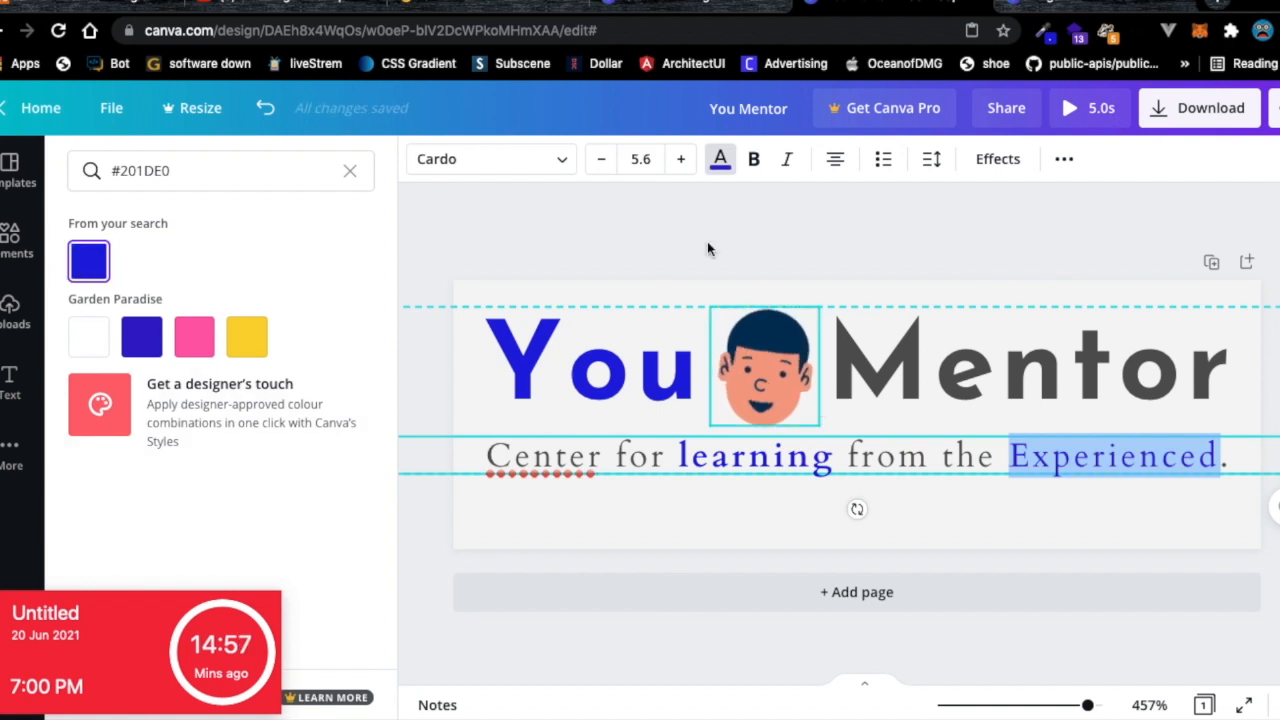
{"action": "left_click", "coordinate": [754, 159]}
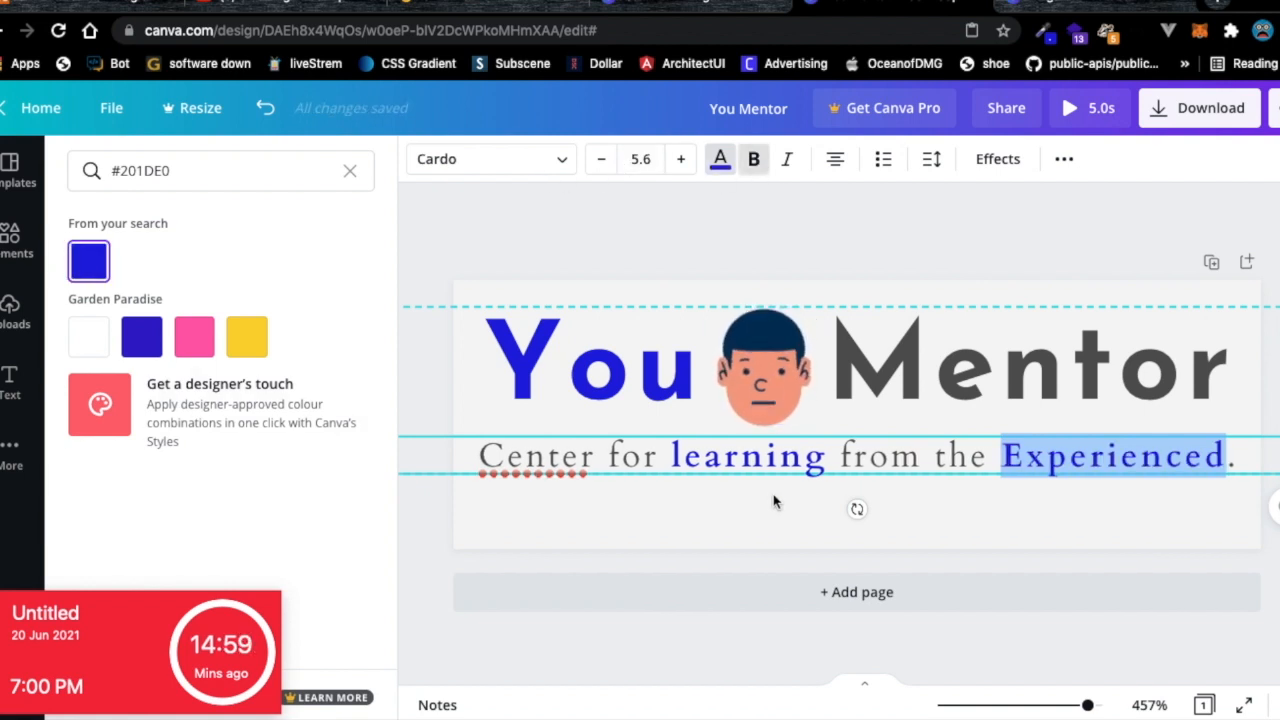
{"action": "key", "text": "Escape"}
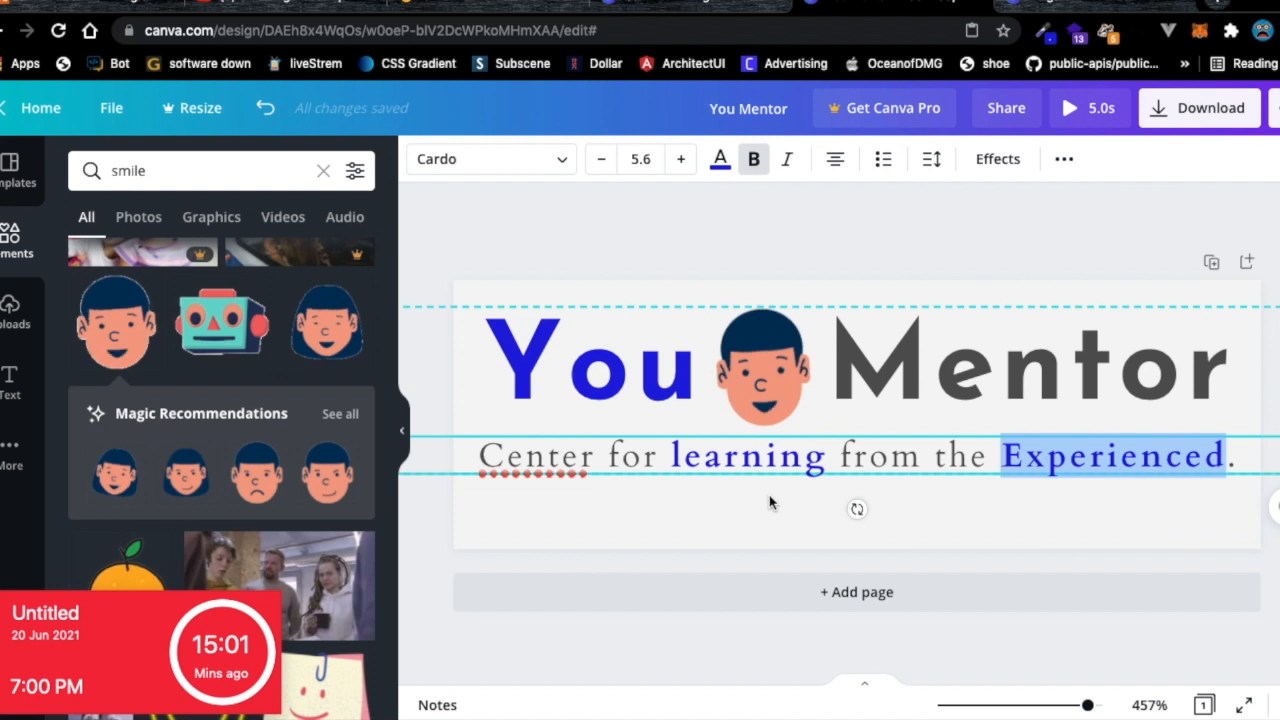
{"action": "left_click", "coordinate": [712, 420]}
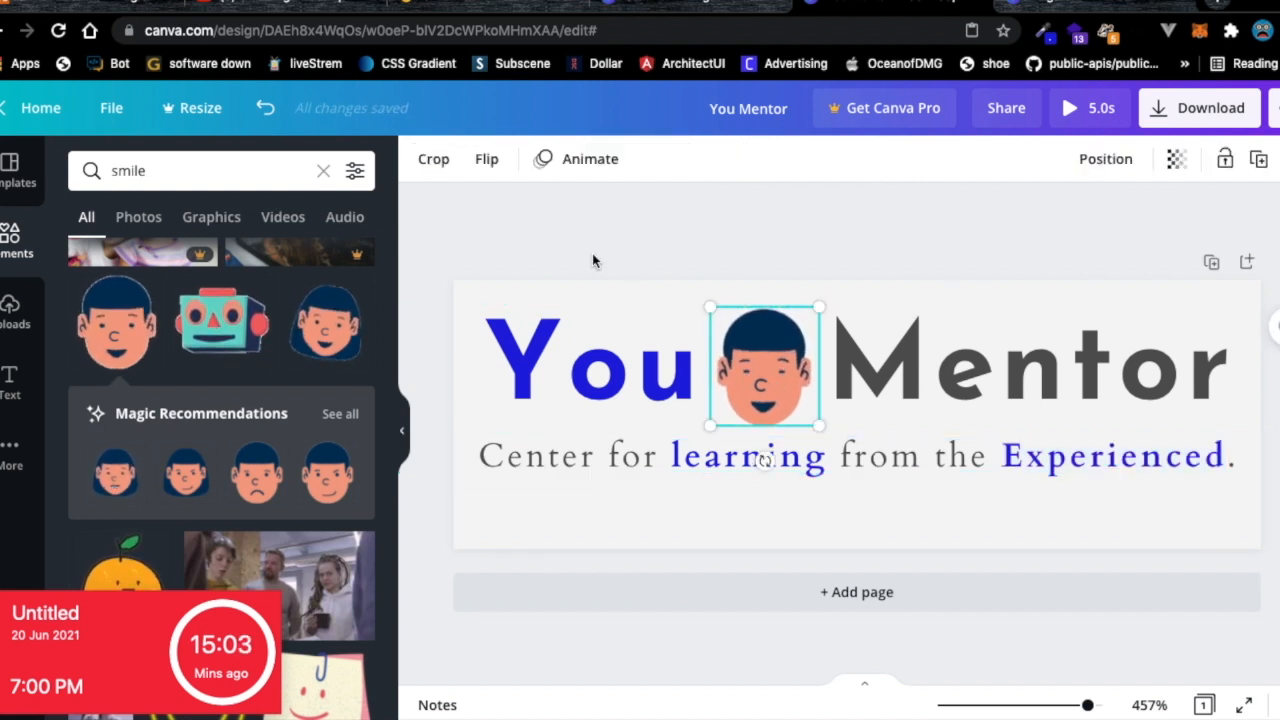
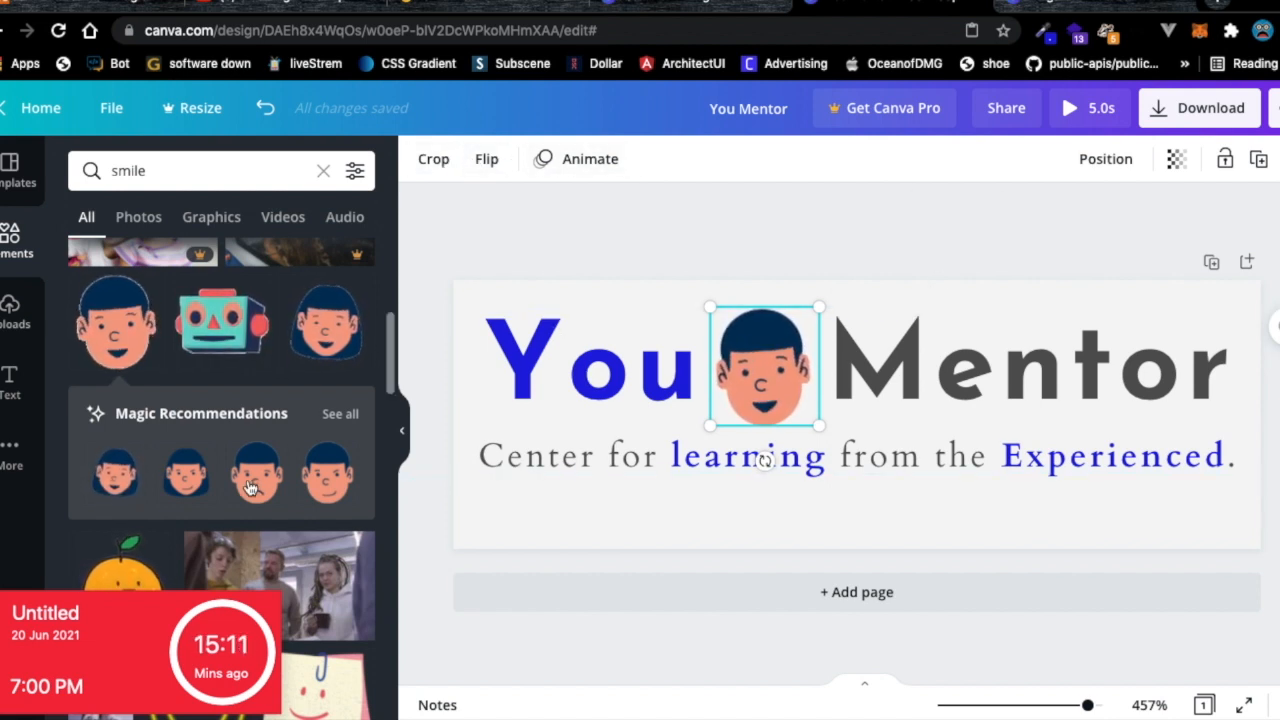
Replace the 'smile' Elements search with 'mentor'.
{"action": "left_click", "coordinate": [459, 238]}
{"action": "left_click", "coordinate": [131, 170]}
{"action": "double_click", "coordinate": [131, 170]}
{"action": "type", "text": "mentor"}
{"action": "key", "text": "Return"}
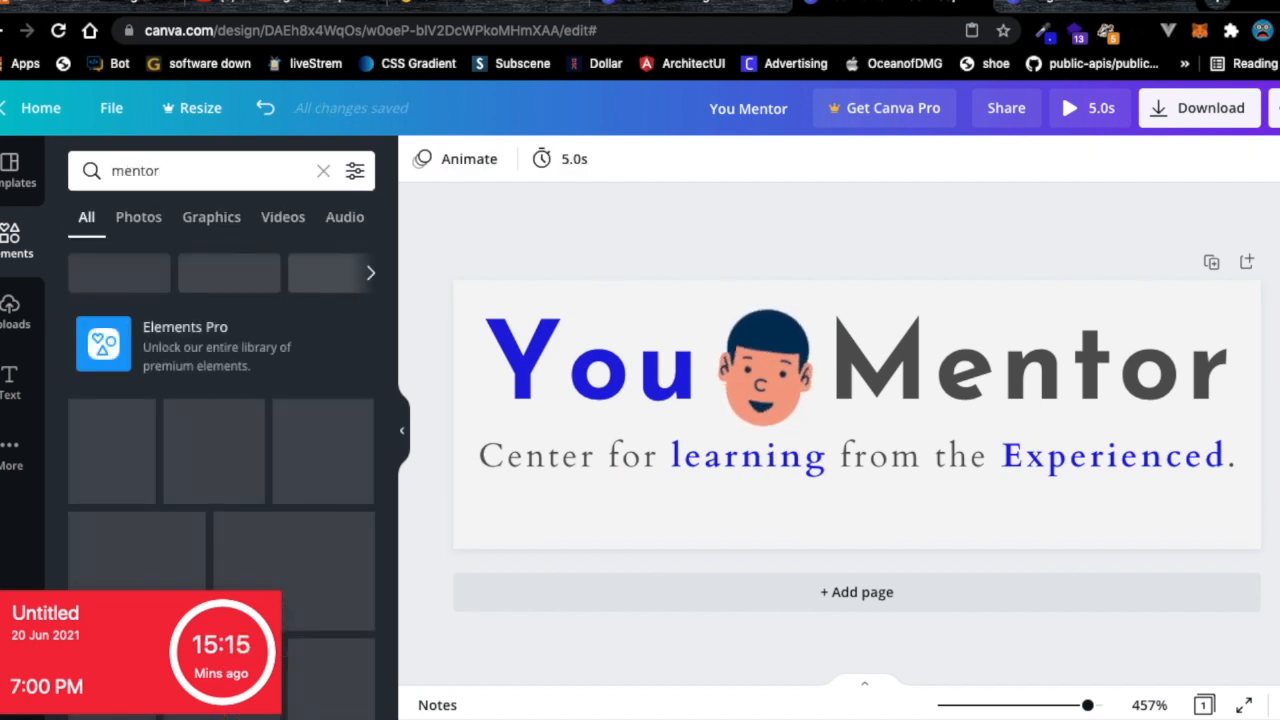
Add the lightbulb Mentor image from the results, shift it left, then delete it.
{"action": "scroll", "coordinate": [193, 418], "scroll_direction": "down", "scroll_amount": 2}
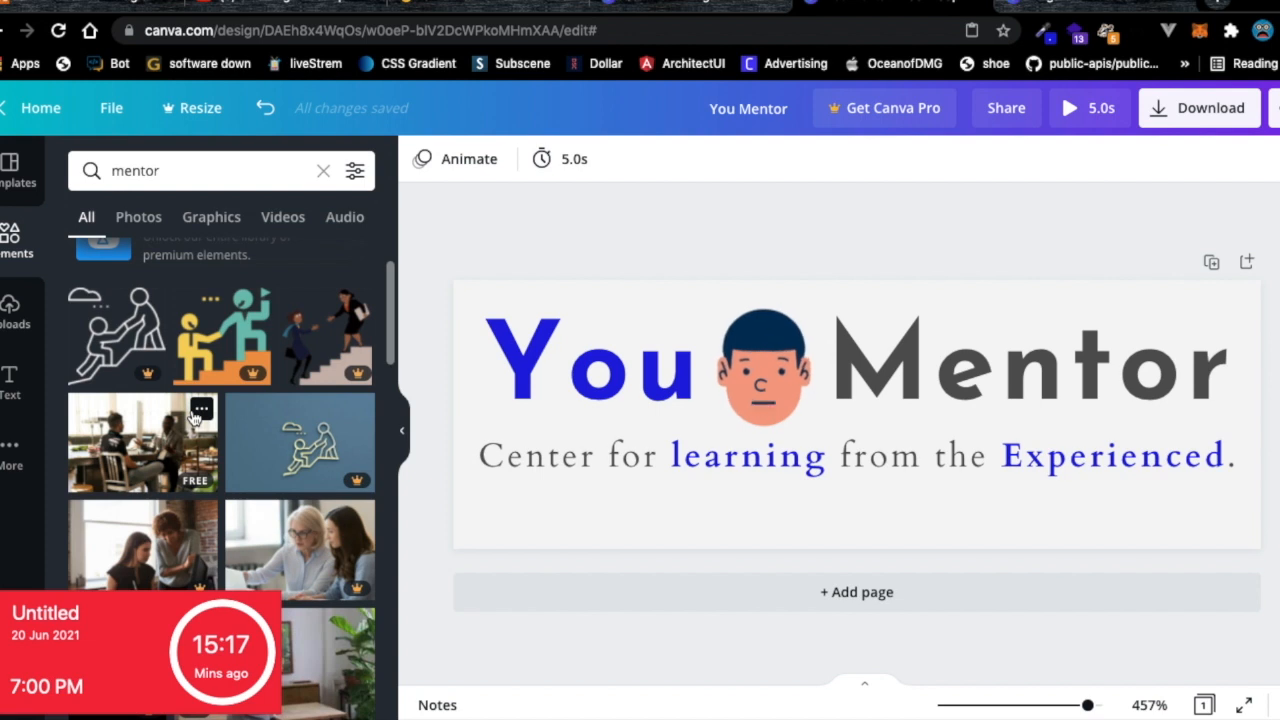
{"action": "scroll", "coordinate": [193, 416], "scroll_direction": "down", "scroll_amount": 1}
{"action": "scroll", "coordinate": [191, 409], "scroll_direction": "down", "scroll_amount": 1}
{"action": "scroll", "coordinate": [191, 409], "scroll_direction": "up", "scroll_amount": 2}
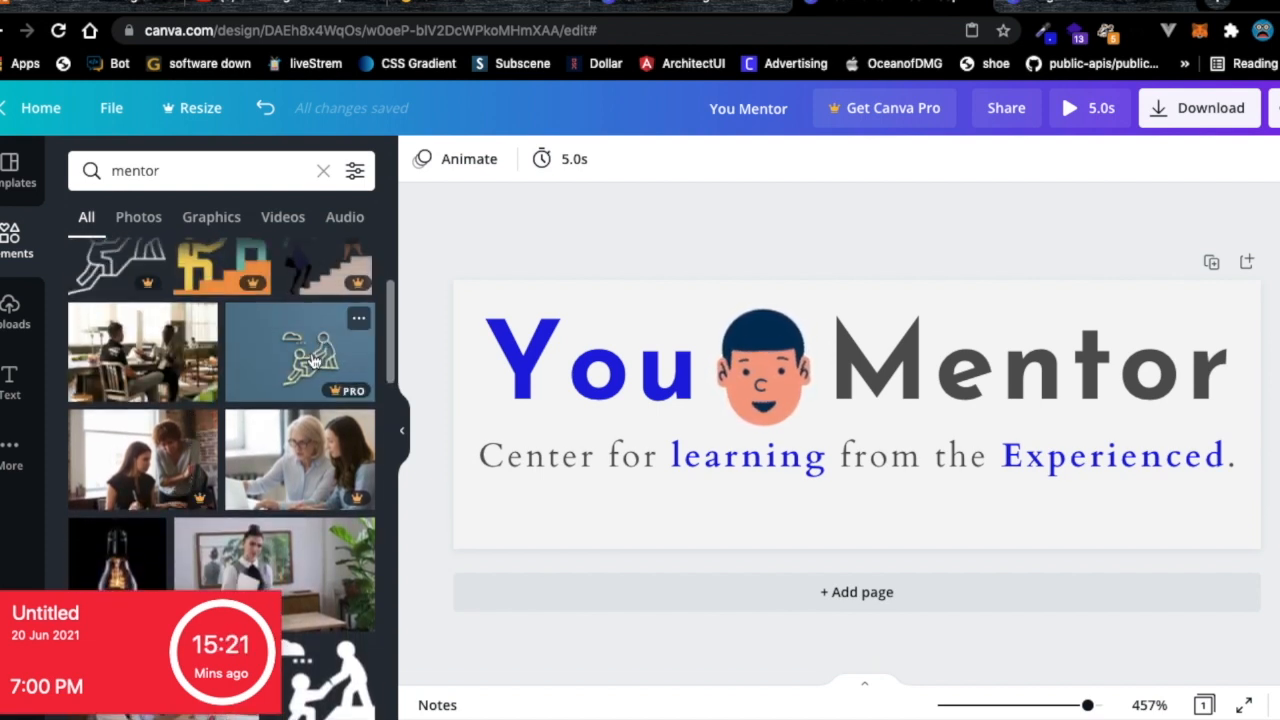
{"action": "scroll", "coordinate": [256, 425], "scroll_direction": "down", "scroll_amount": 3}
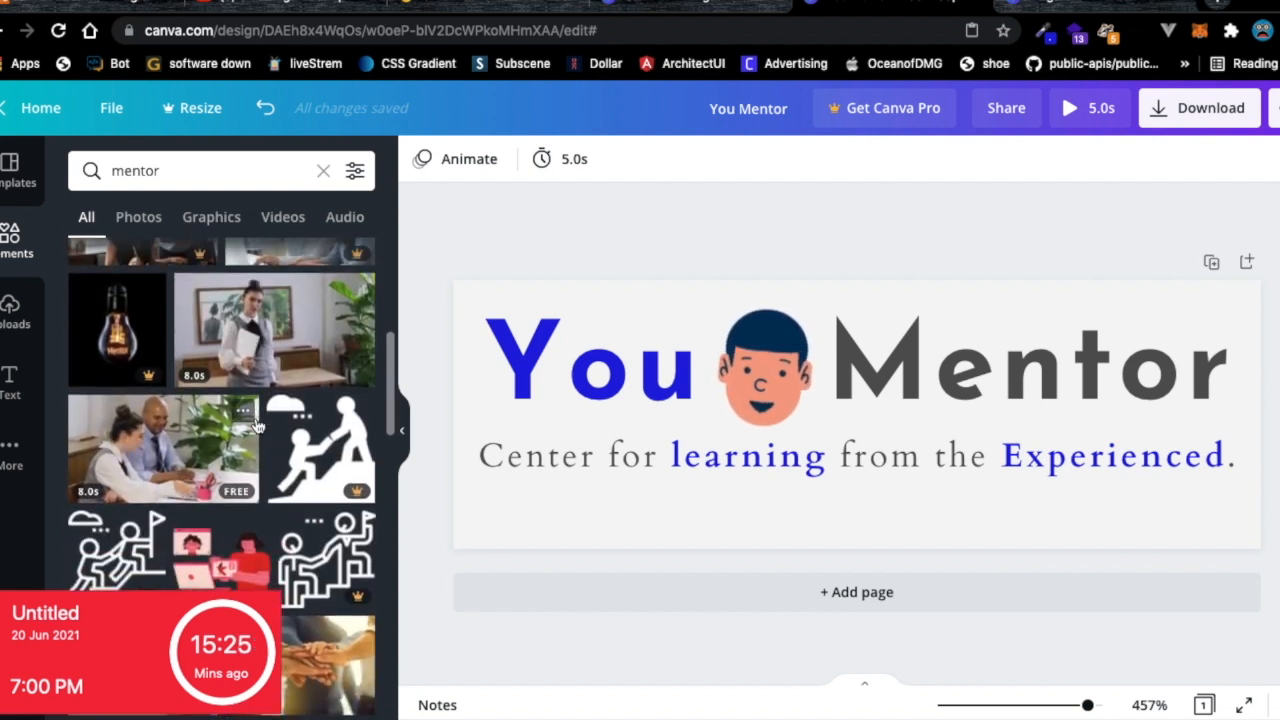
{"action": "scroll", "coordinate": [256, 425], "scroll_direction": "down", "scroll_amount": 1}
{"action": "left_click", "coordinate": [118, 310]}
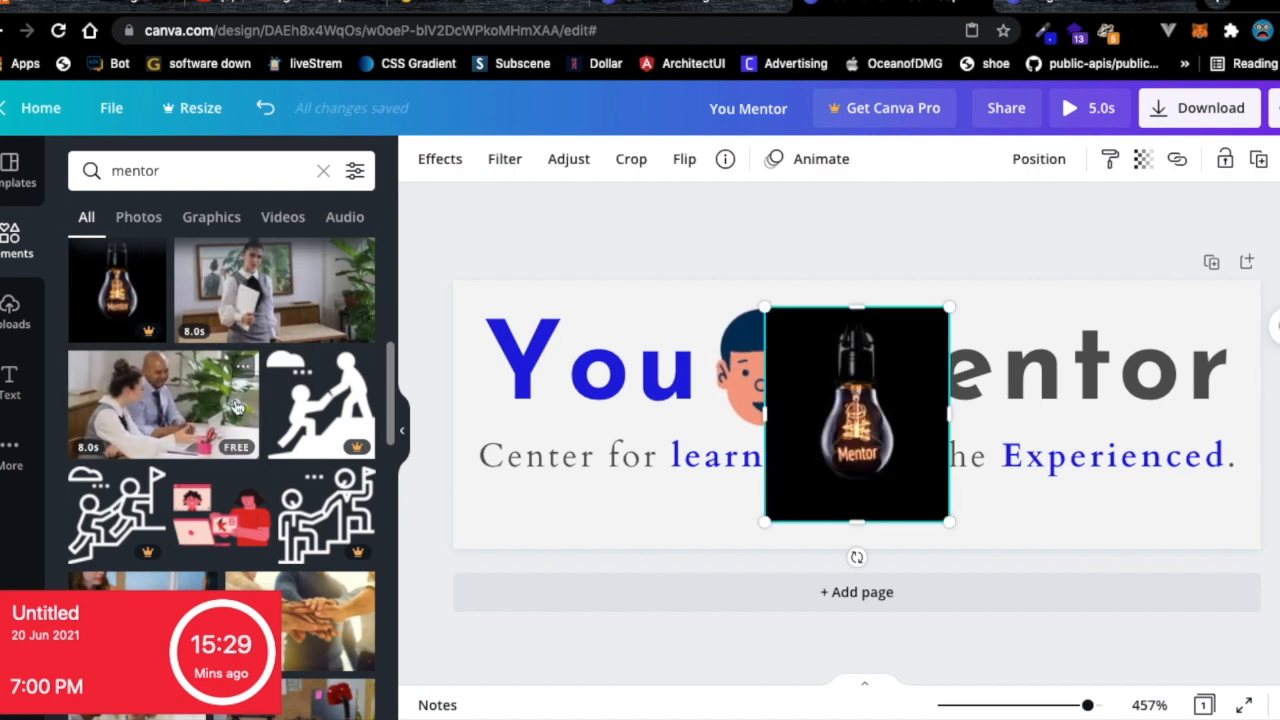
{"action": "left_click_drag", "start_coordinate": [872, 395], "coordinate": [820, 393]}
{"action": "key", "text": "Delete"}
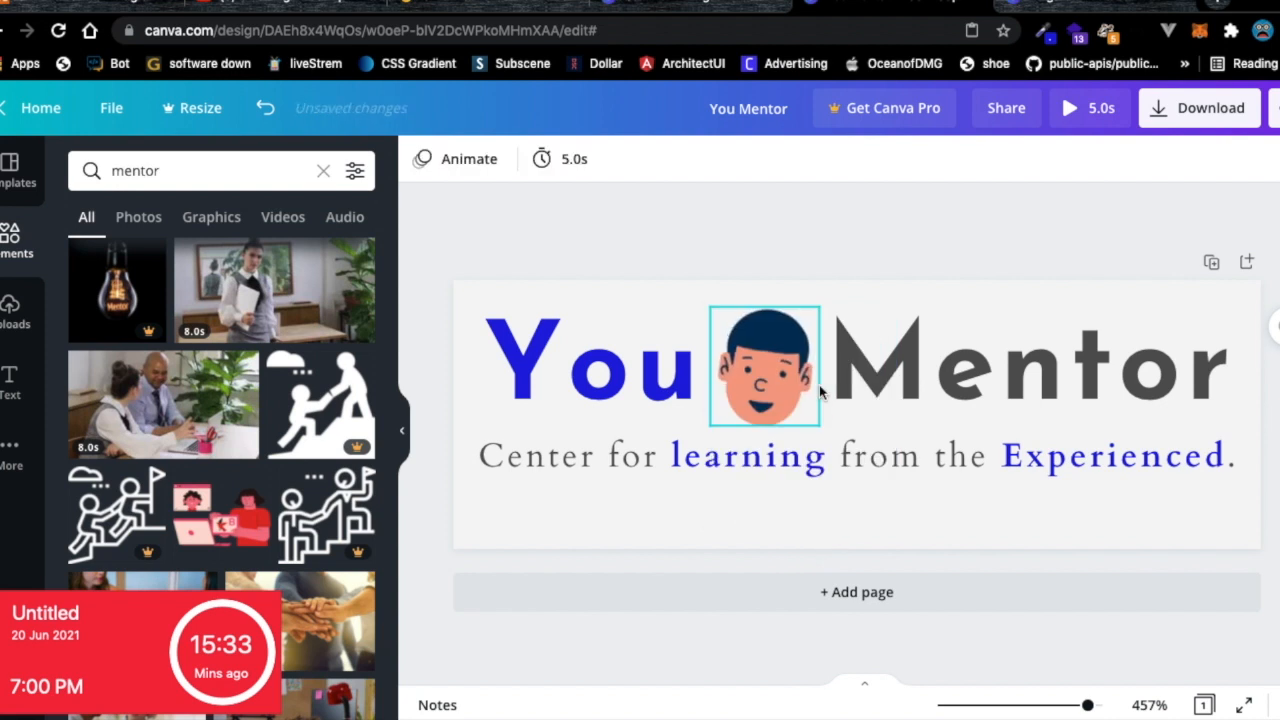
Scroll further through the mentor element results.
{"action": "scroll", "coordinate": [280, 502], "scroll_direction": "down", "scroll_amount": 5}
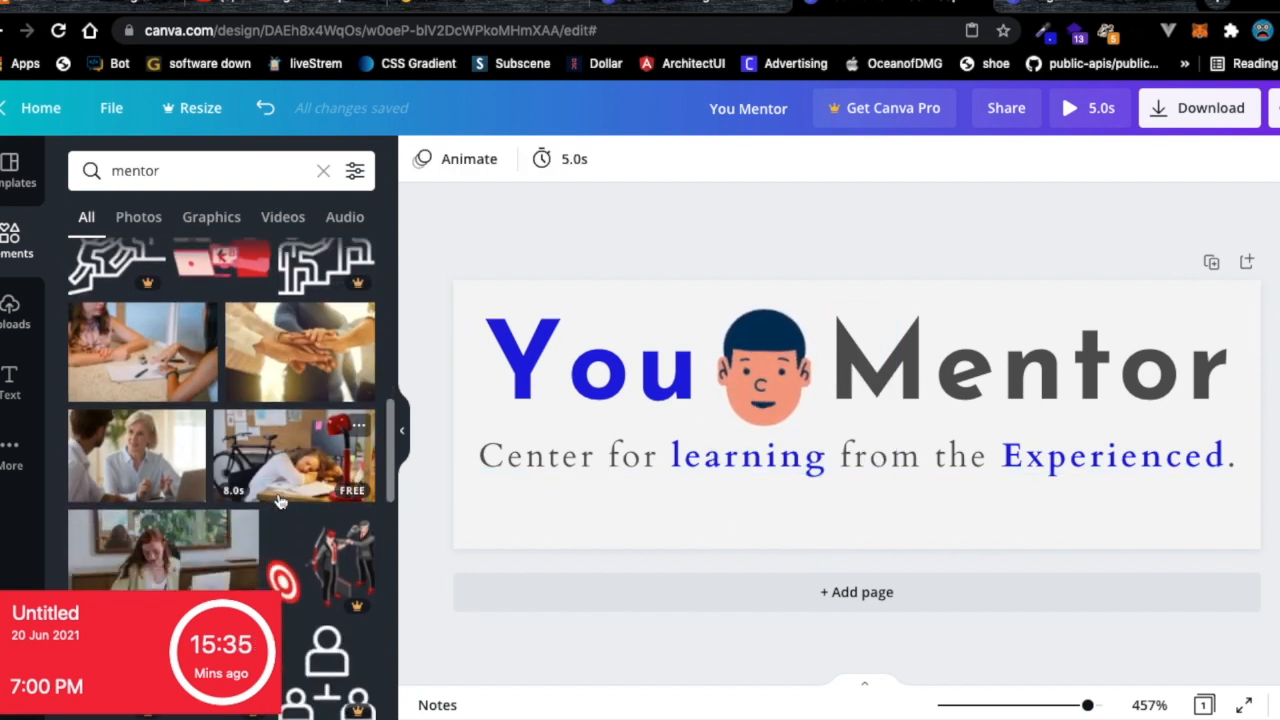
{"action": "scroll", "coordinate": [280, 502], "scroll_direction": "down", "scroll_amount": 5}
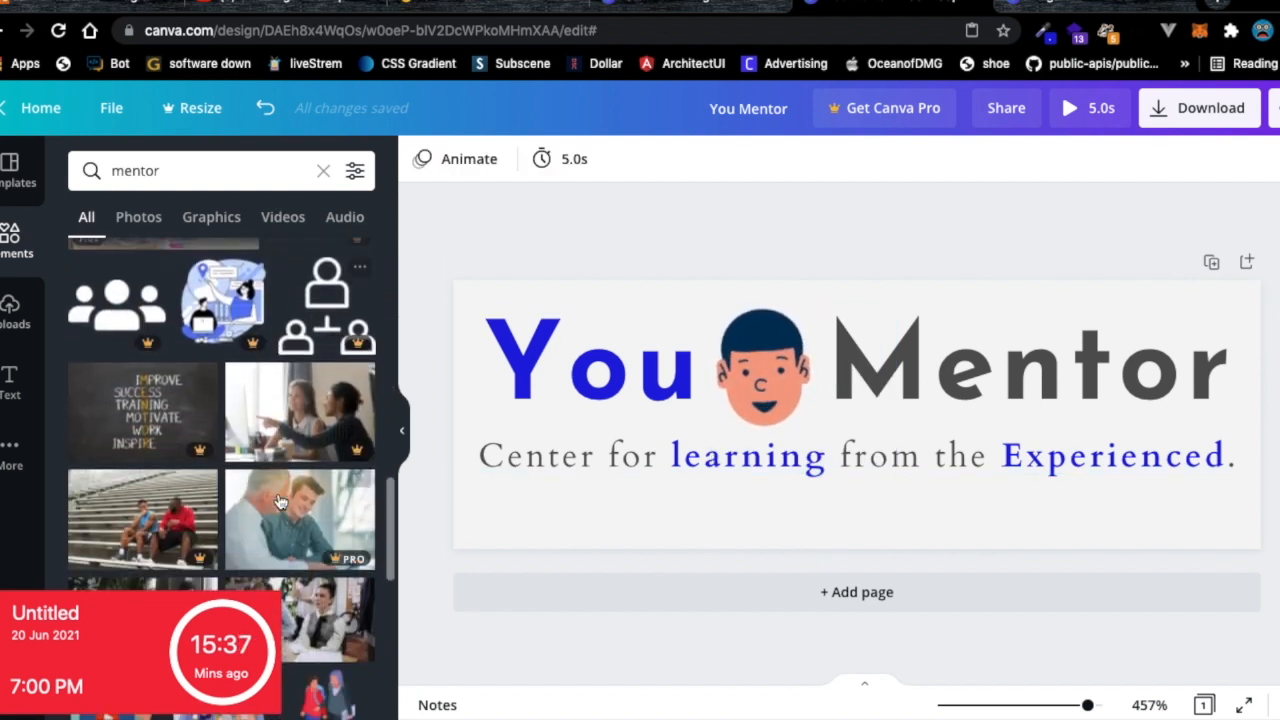
{"action": "scroll", "coordinate": [280, 502], "scroll_direction": "down", "scroll_amount": 3}
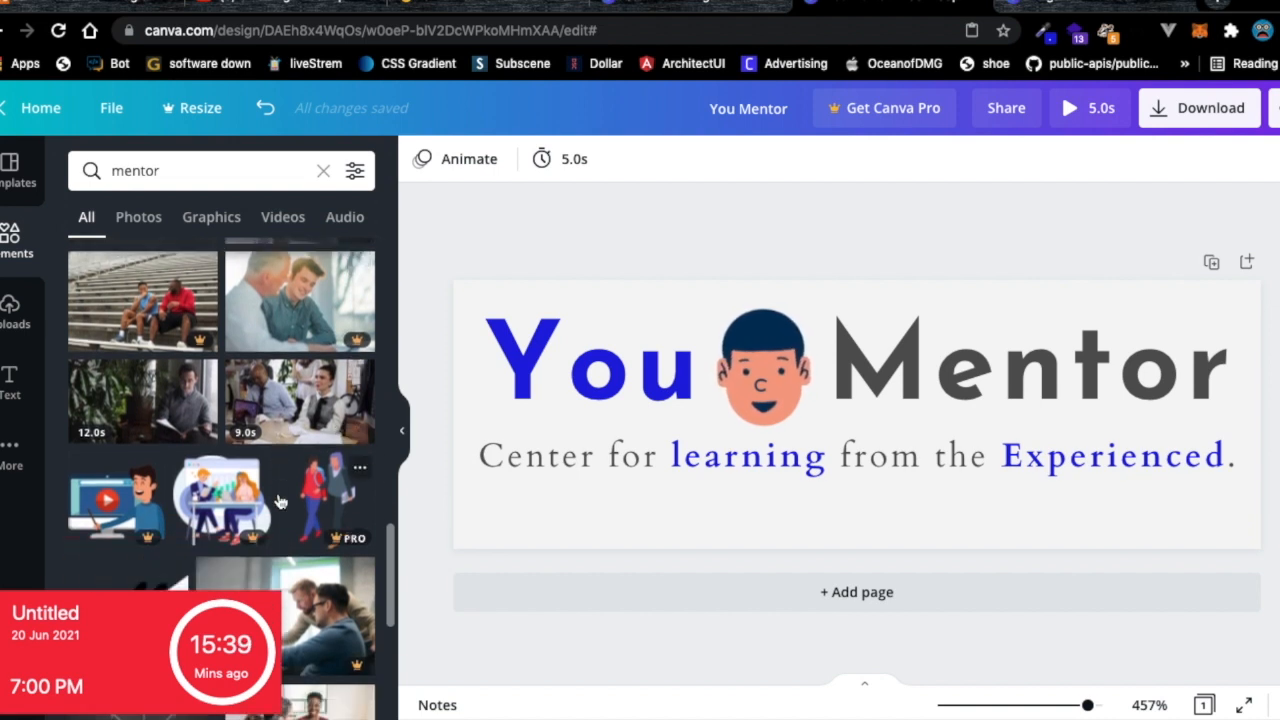
{"action": "scroll", "coordinate": [280, 502], "scroll_direction": "down", "scroll_amount": 3}
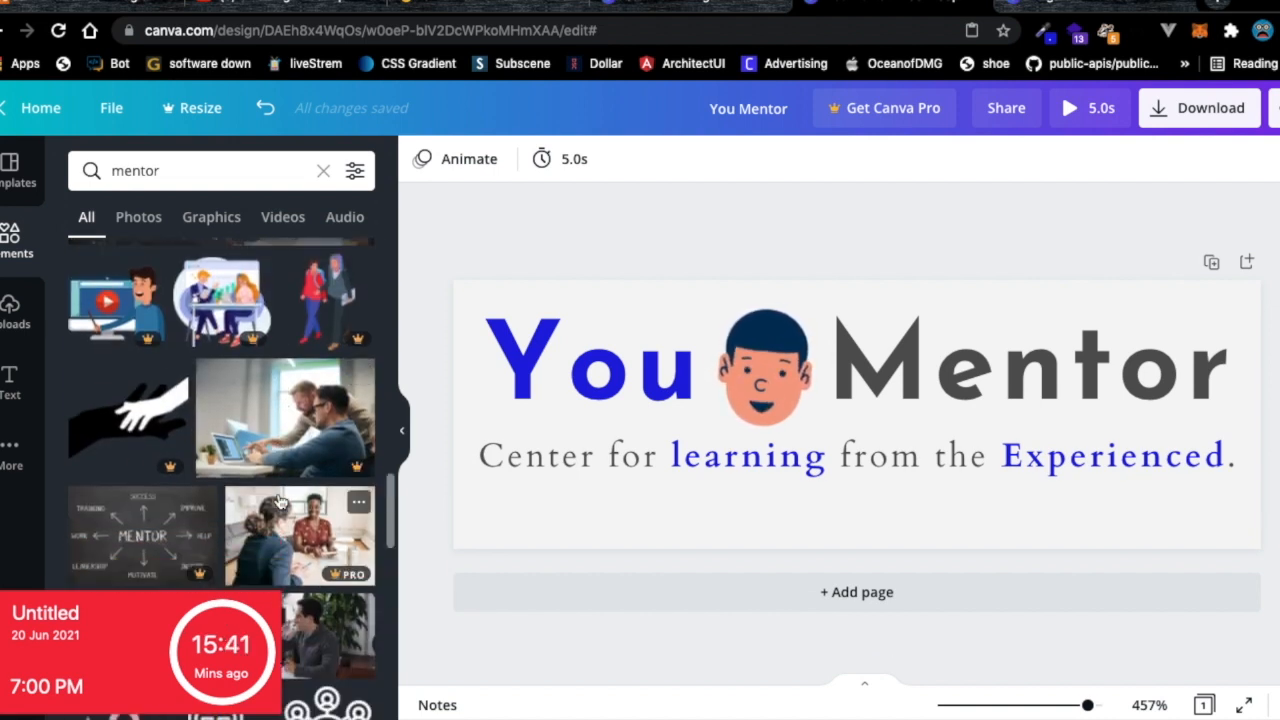
{"action": "scroll", "coordinate": [280, 502], "scroll_direction": "up", "scroll_amount": 3}
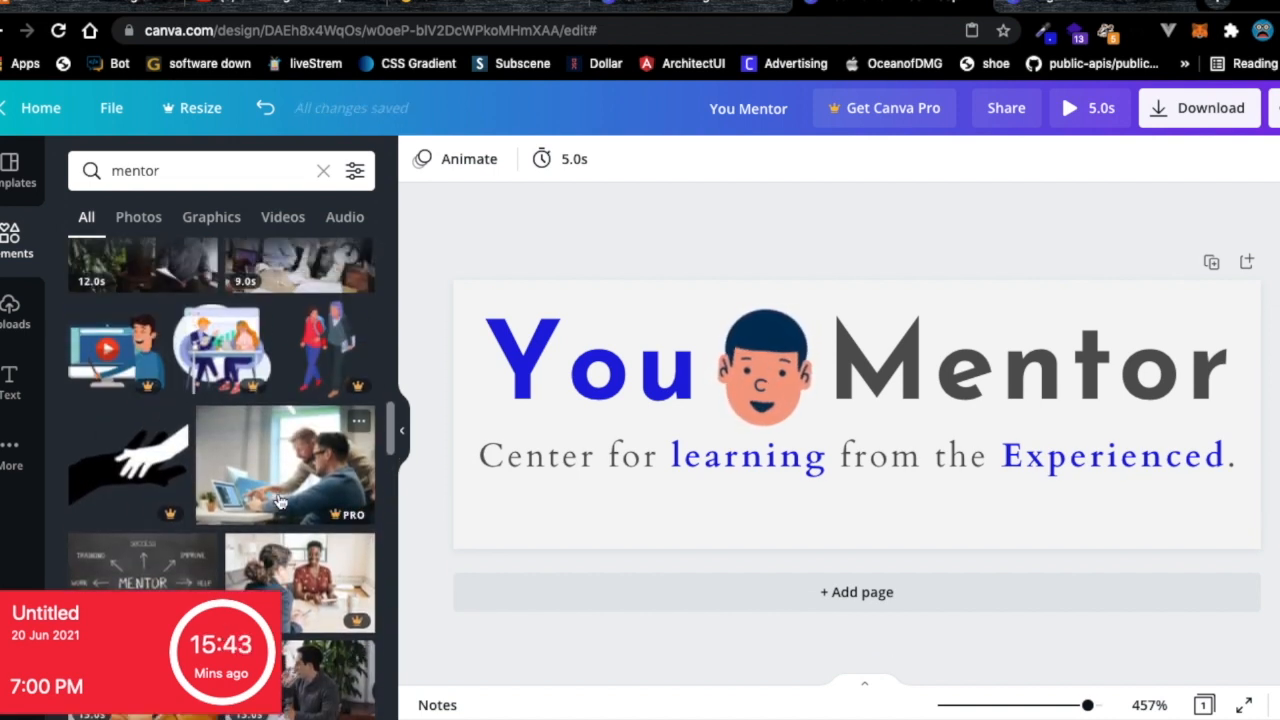
Add the walking-people illustration and move the cartoon face up mostly off the page.
{"action": "left_click", "coordinate": [316, 362]}
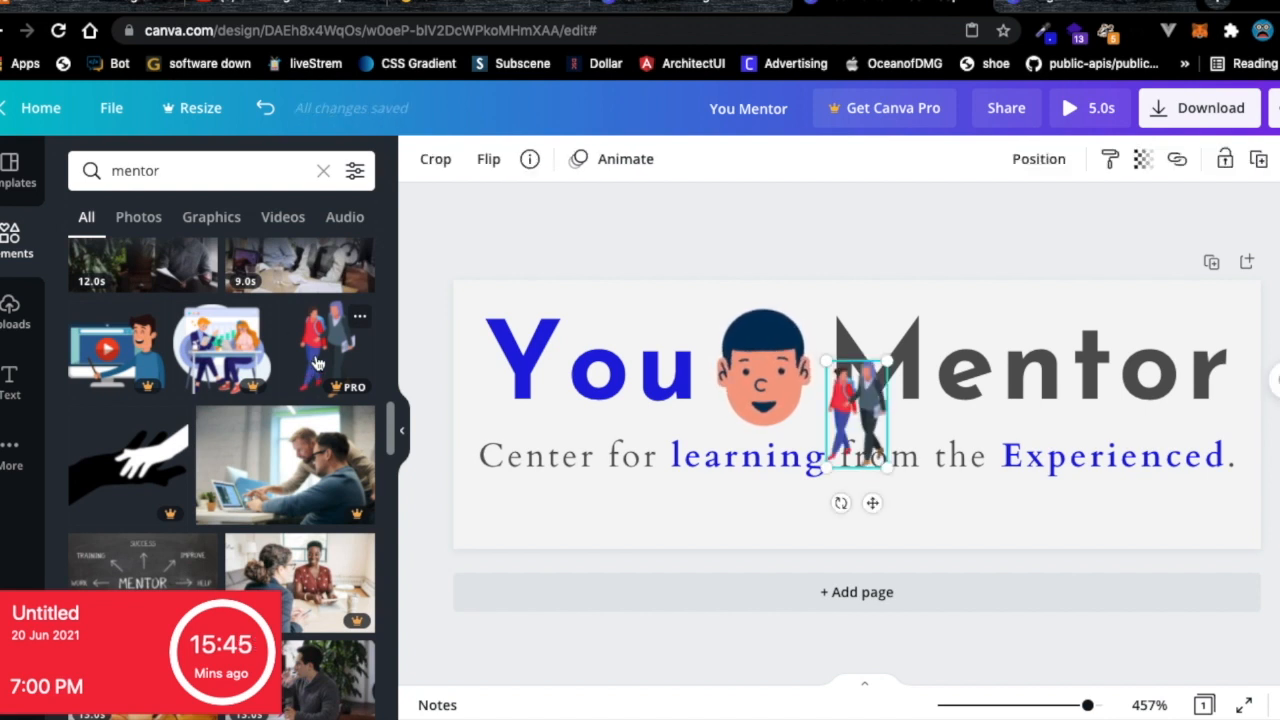
{"action": "left_click", "coordinate": [859, 406]}
{"action": "left_click_drag", "start_coordinate": [859, 406], "coordinate": [772, 363]}
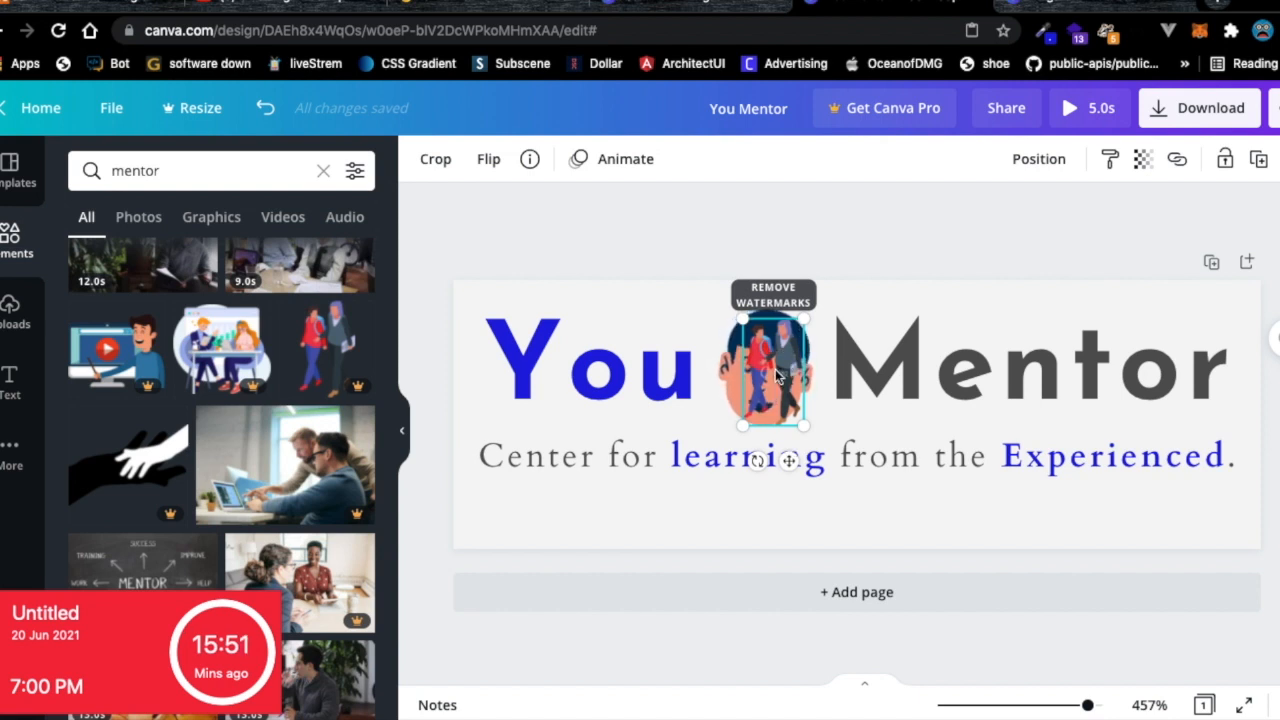
{"action": "left_click_drag", "start_coordinate": [775, 373], "coordinate": [654, 366]}
{"action": "left_click_drag", "start_coordinate": [775, 352], "coordinate": [511, 240]}
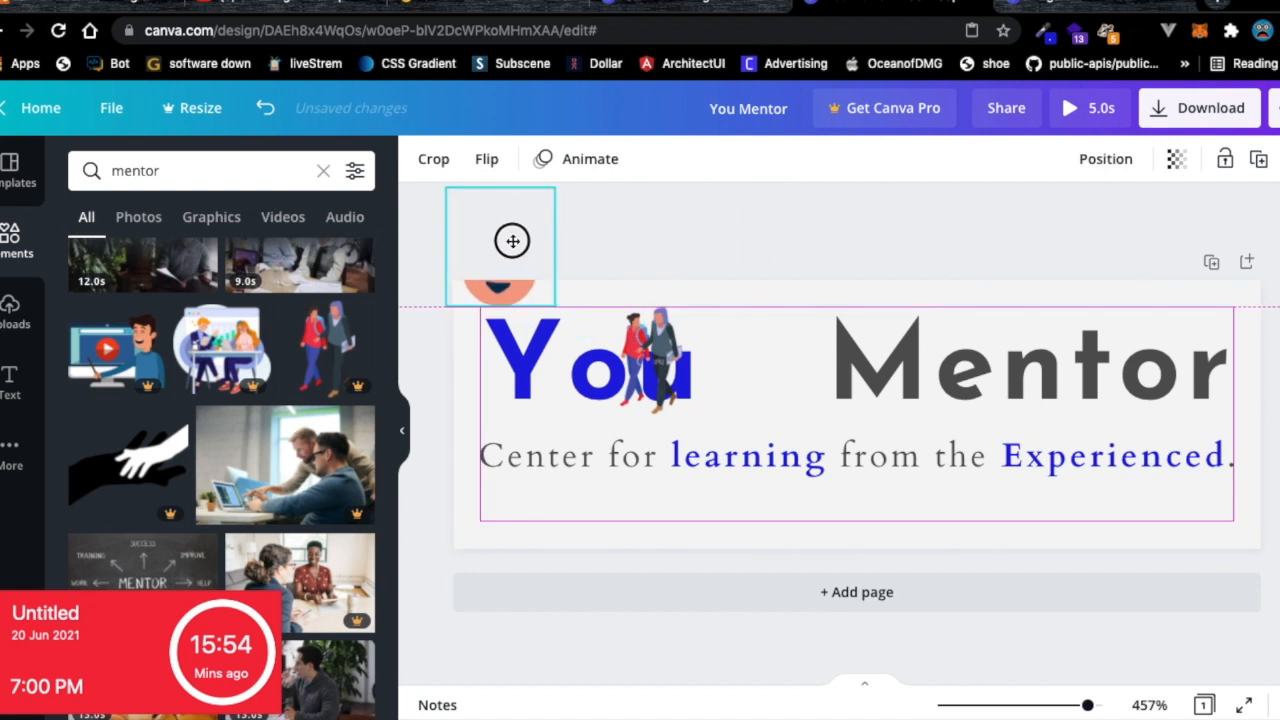
Place the people illustration between You and Mentor, enlarge it and nudge it down.
{"action": "left_click", "coordinate": [663, 368]}
{"action": "left_click_drag", "start_coordinate": [663, 368], "coordinate": [776, 368]}
{"action": "left_click_drag", "start_coordinate": [803, 308], "coordinate": [843, 286]}
{"action": "left_click_drag", "start_coordinate": [766, 343], "coordinate": [765, 373]}
Recolour the word 'Mentor' with the blue #201DE0 document colour.
{"action": "left_click", "coordinate": [953, 372]}
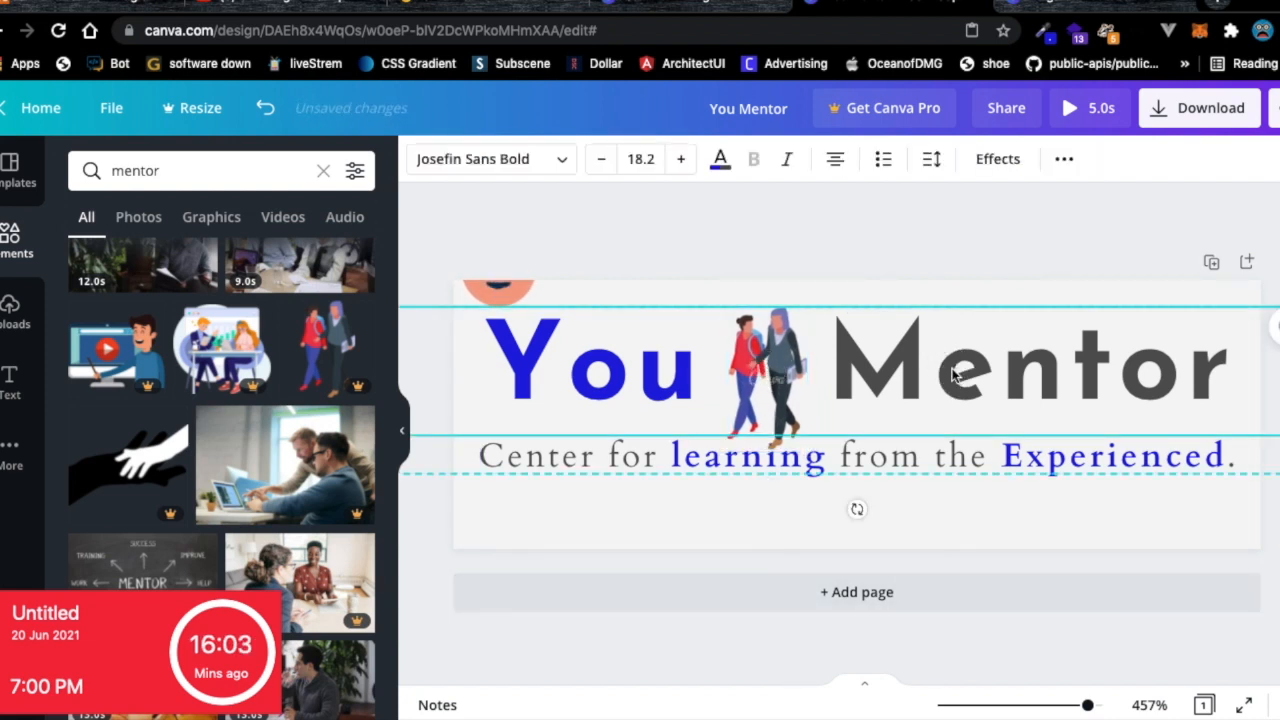
{"action": "double_click", "coordinate": [953, 368]}
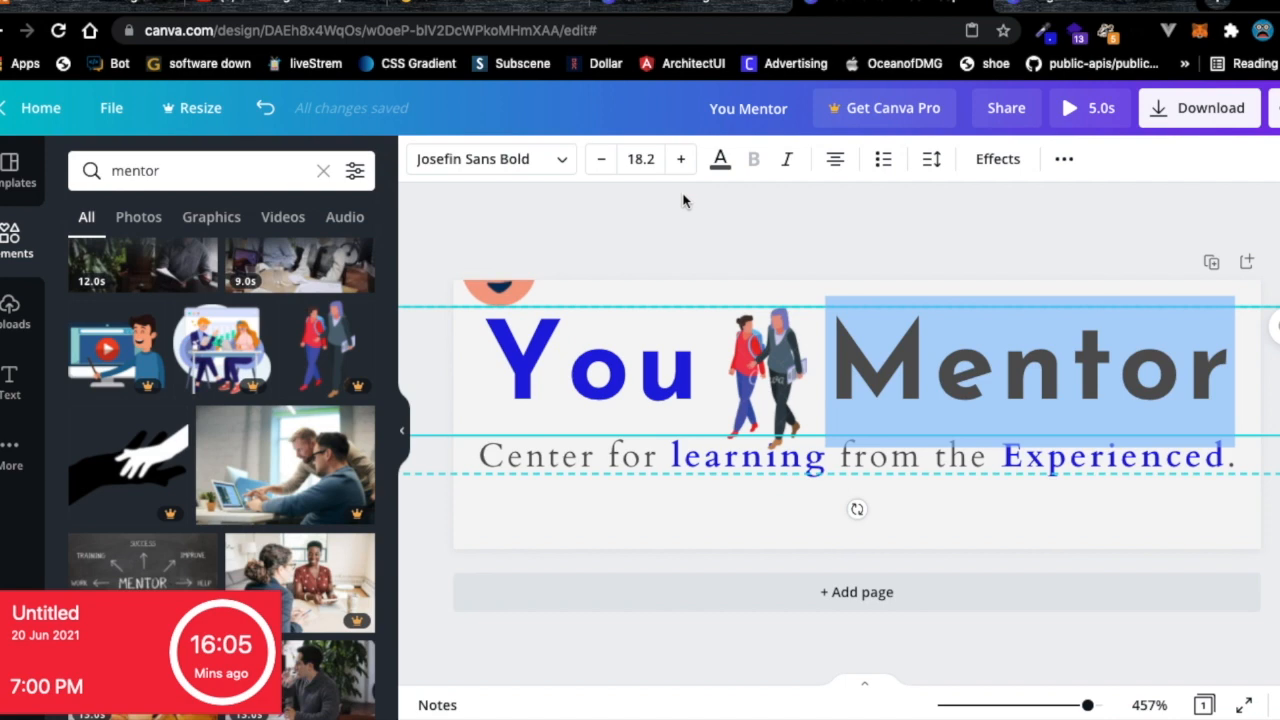
{"action": "left_click", "coordinate": [720, 160]}
{"action": "left_click", "coordinate": [141, 261]}
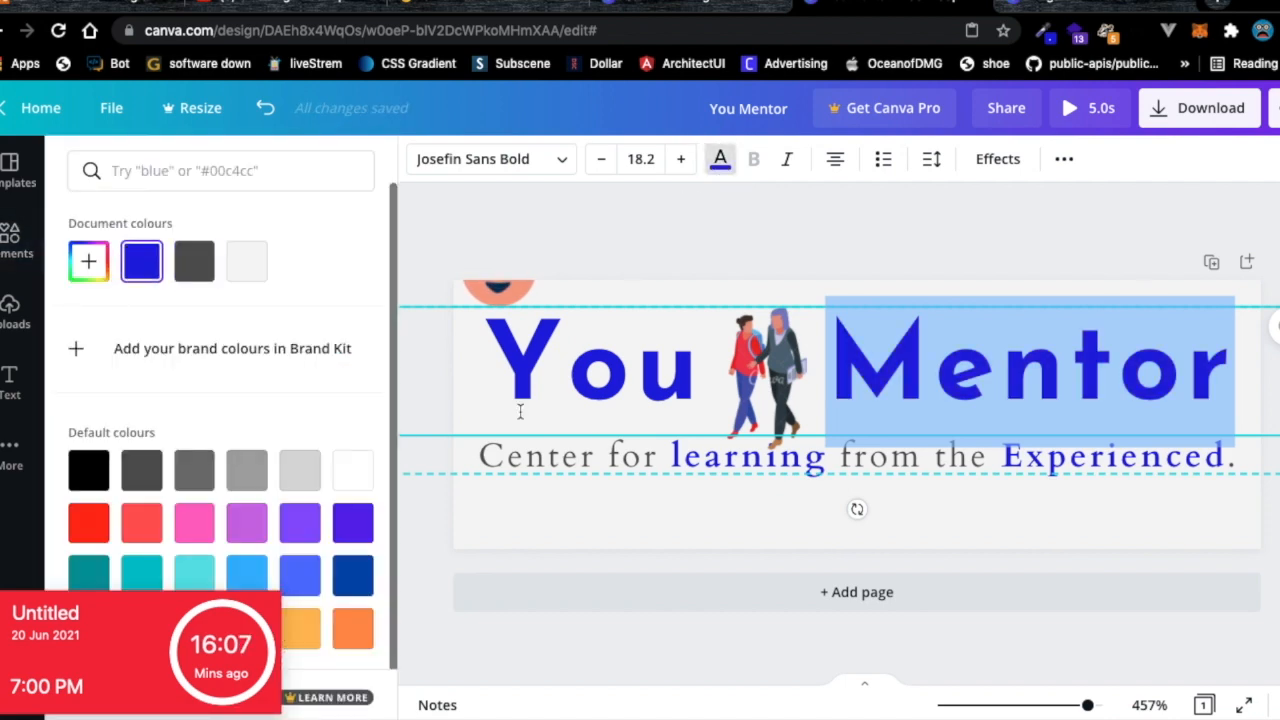
{"action": "left_click", "coordinate": [843, 421]}
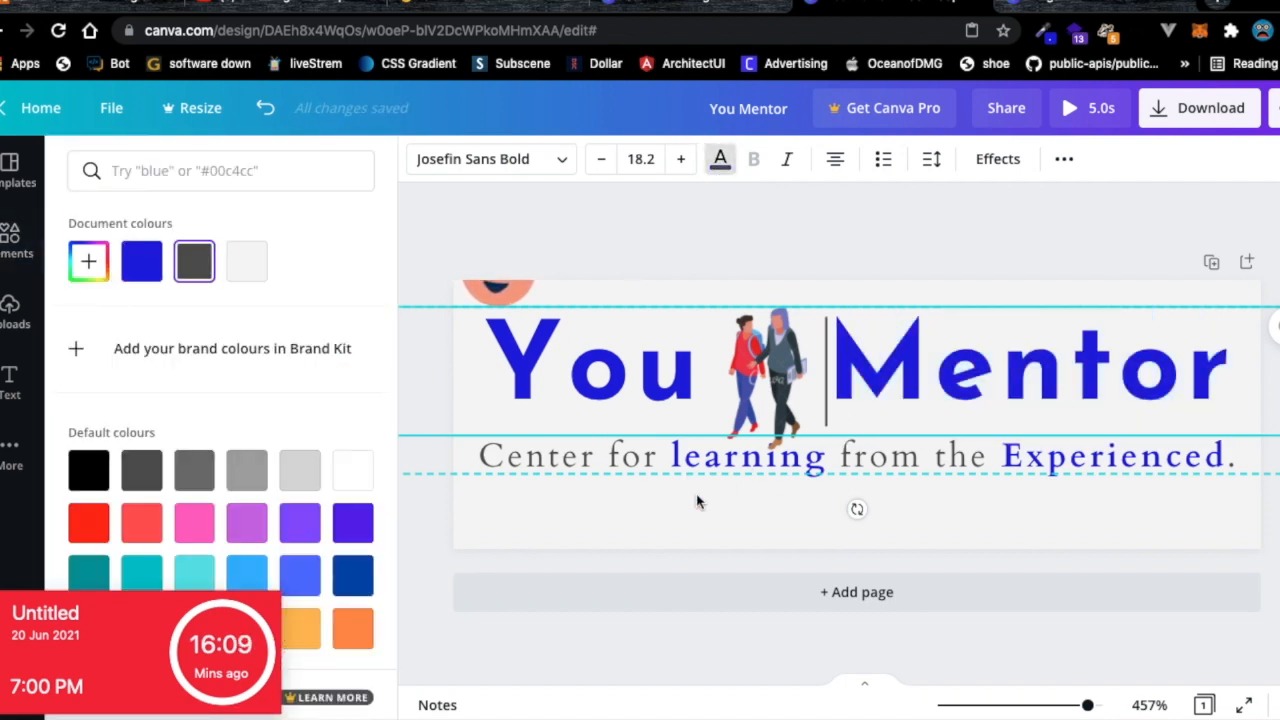
Go to the localhost:8080 login page tab in the browser.
{"action": "key", "text": "ctrl+Left"}
{"action": "key", "text": "ctrl+Right"}
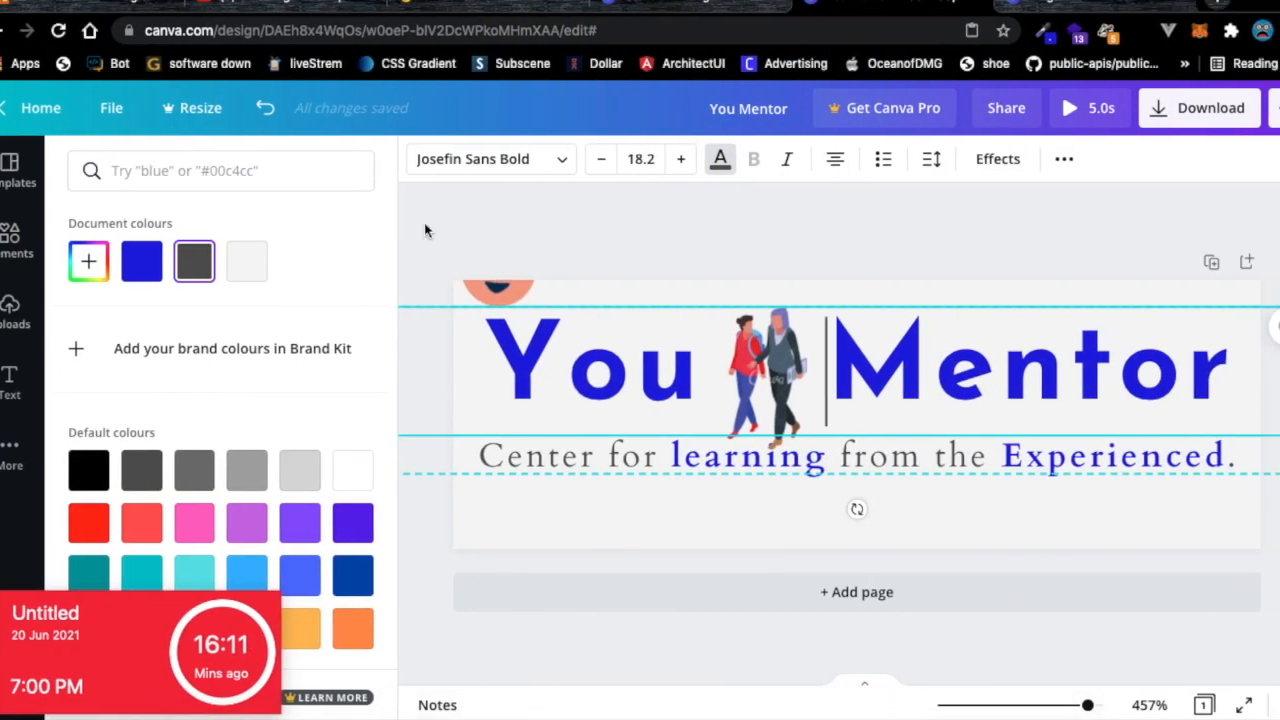
{"action": "left_click", "coordinate": [433, 8]}
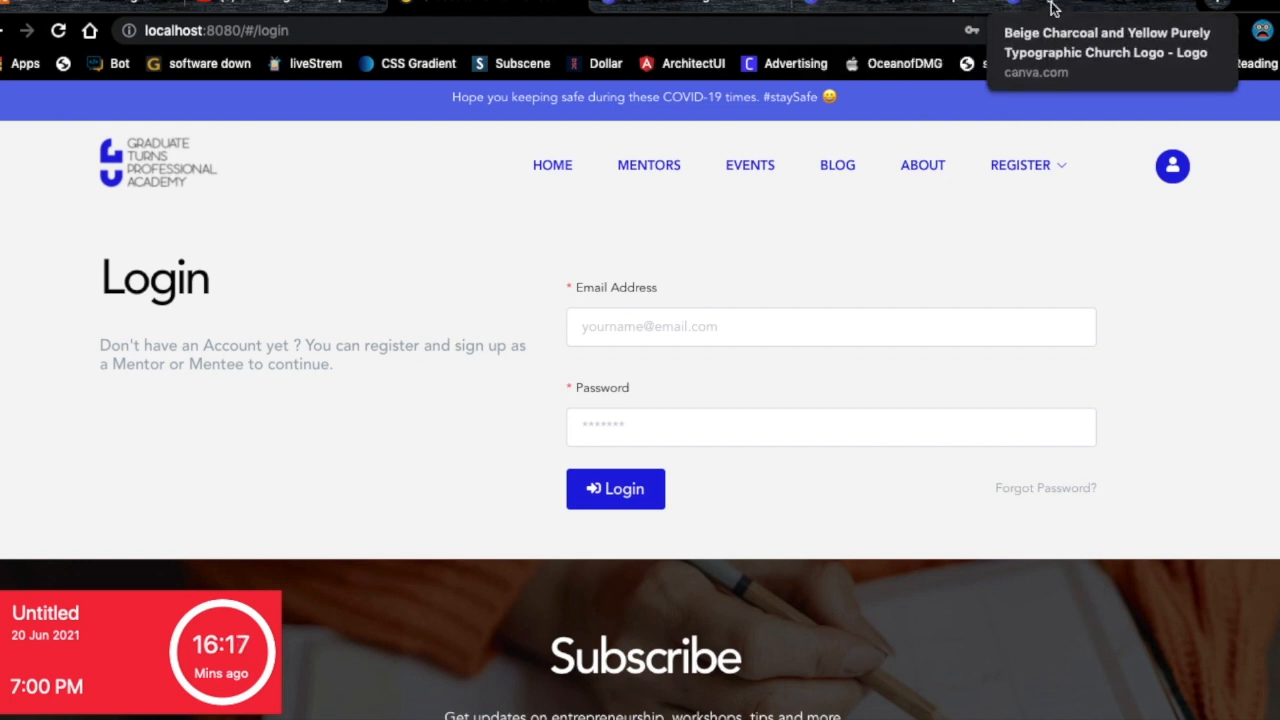
Return to the Canva 'You Mentor' design tab.
{"action": "left_click", "coordinate": [840, 8]}
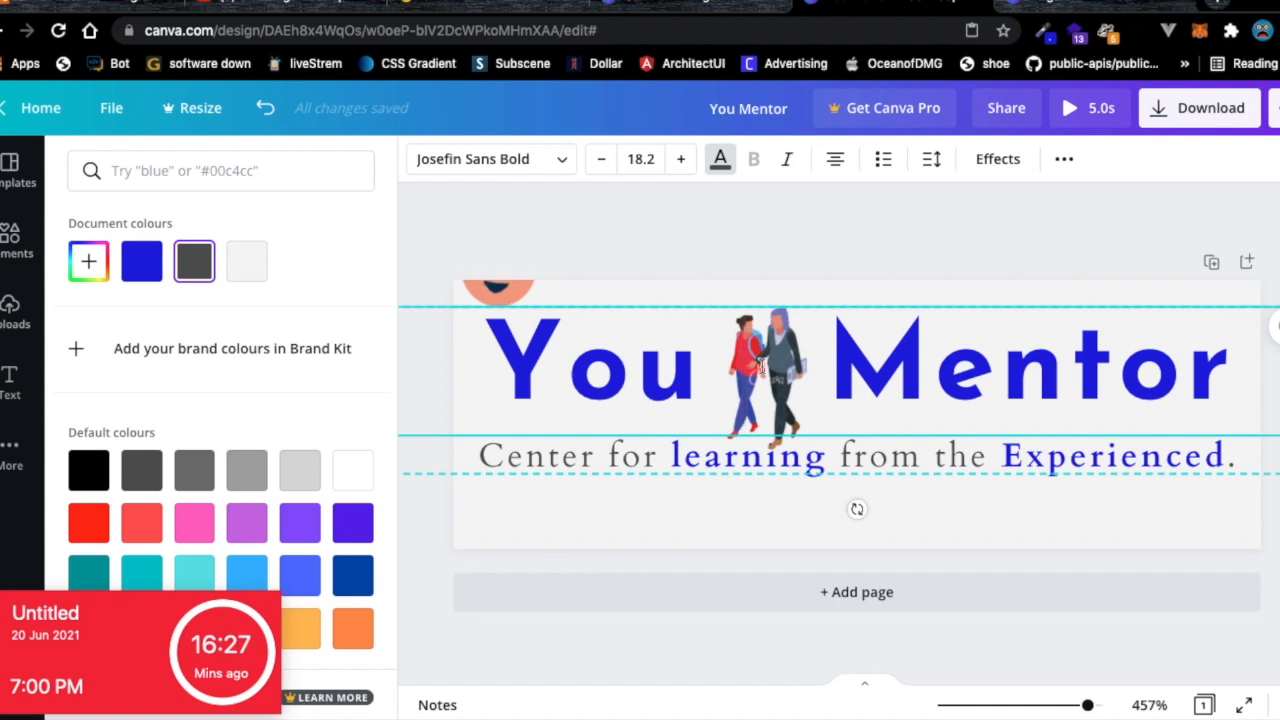
{"action": "left_click", "coordinate": [740, 226]}
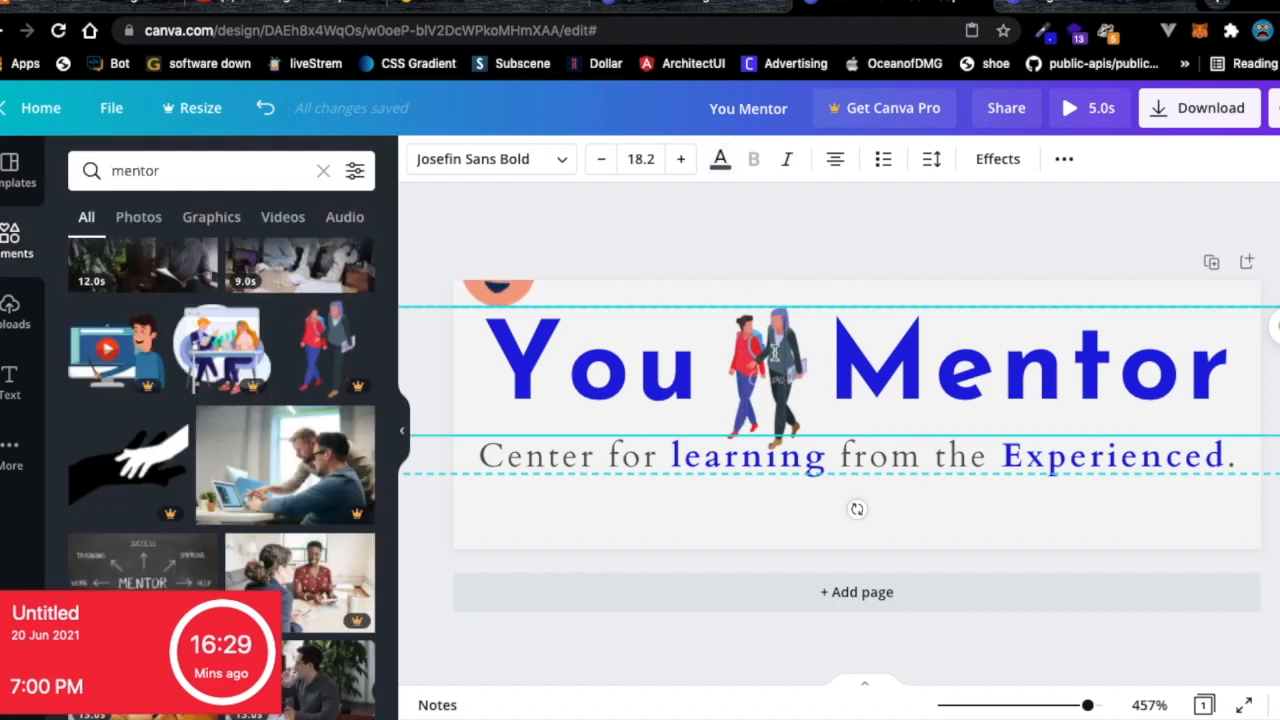
{"action": "left_click", "coordinate": [723, 251]}
{"action": "left_click", "coordinate": [760, 338]}
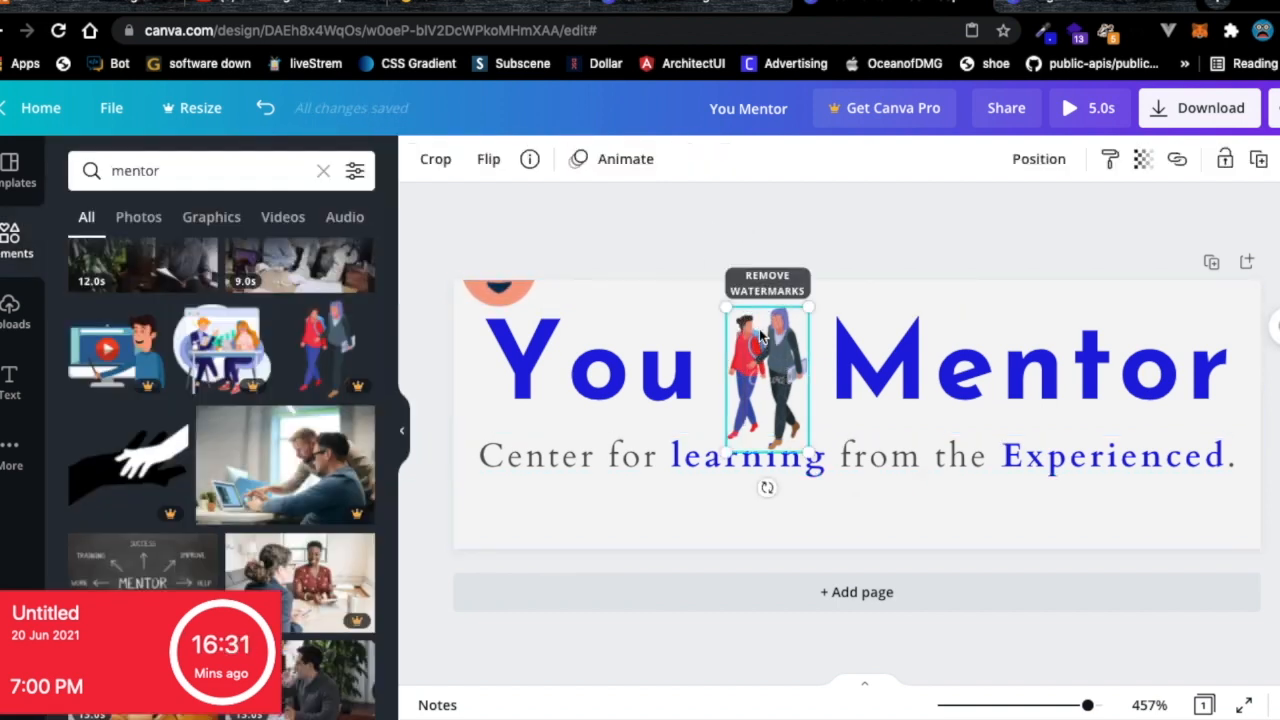
{"action": "key", "text": "BackSpace"}
{"action": "left_click", "coordinate": [500, 288]}
{"action": "left_click_drag", "start_coordinate": [502, 286], "coordinate": [768, 405]}
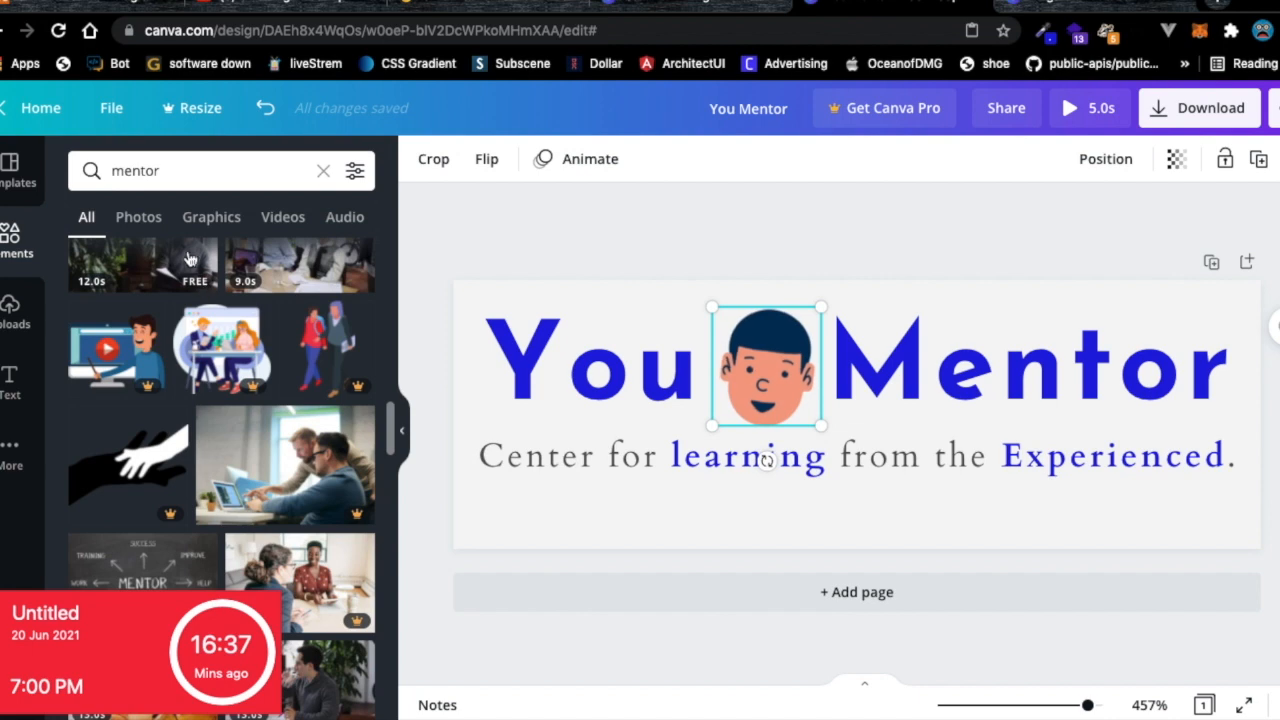
{"action": "scroll", "coordinate": [190, 260], "scroll_direction": "down", "scroll_amount": 10}
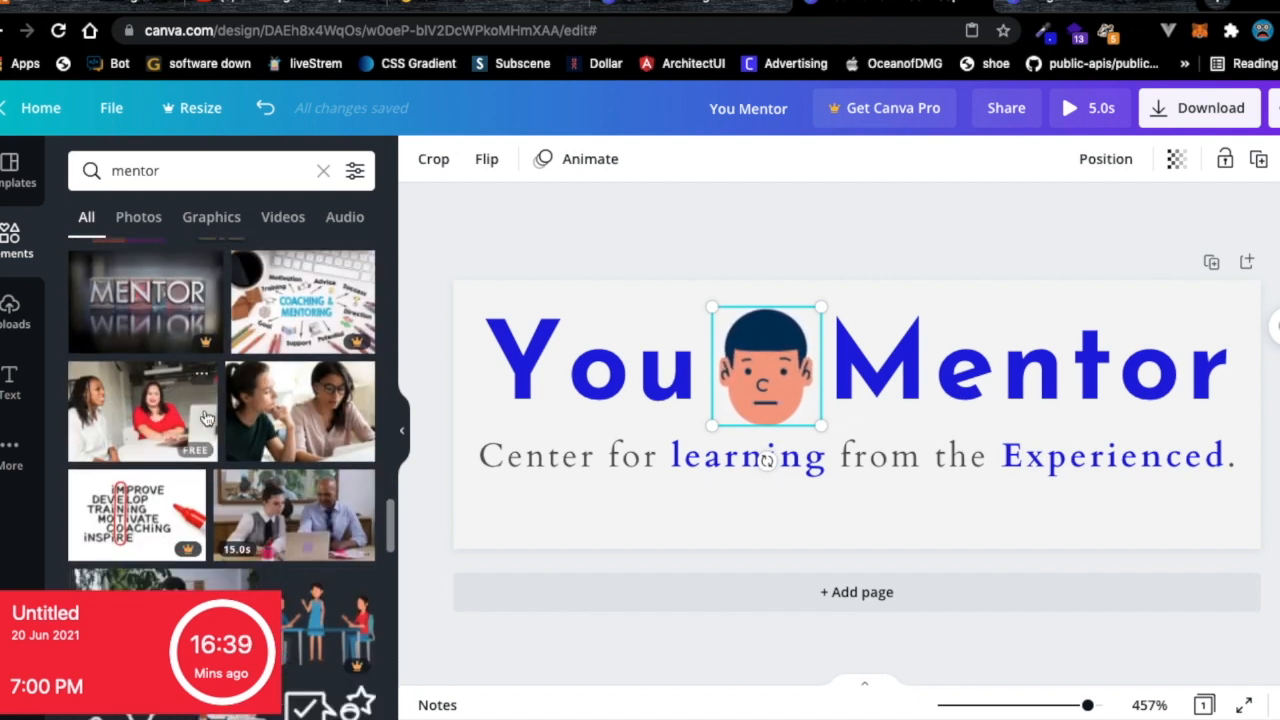
{"action": "left_click", "coordinate": [795, 227]}
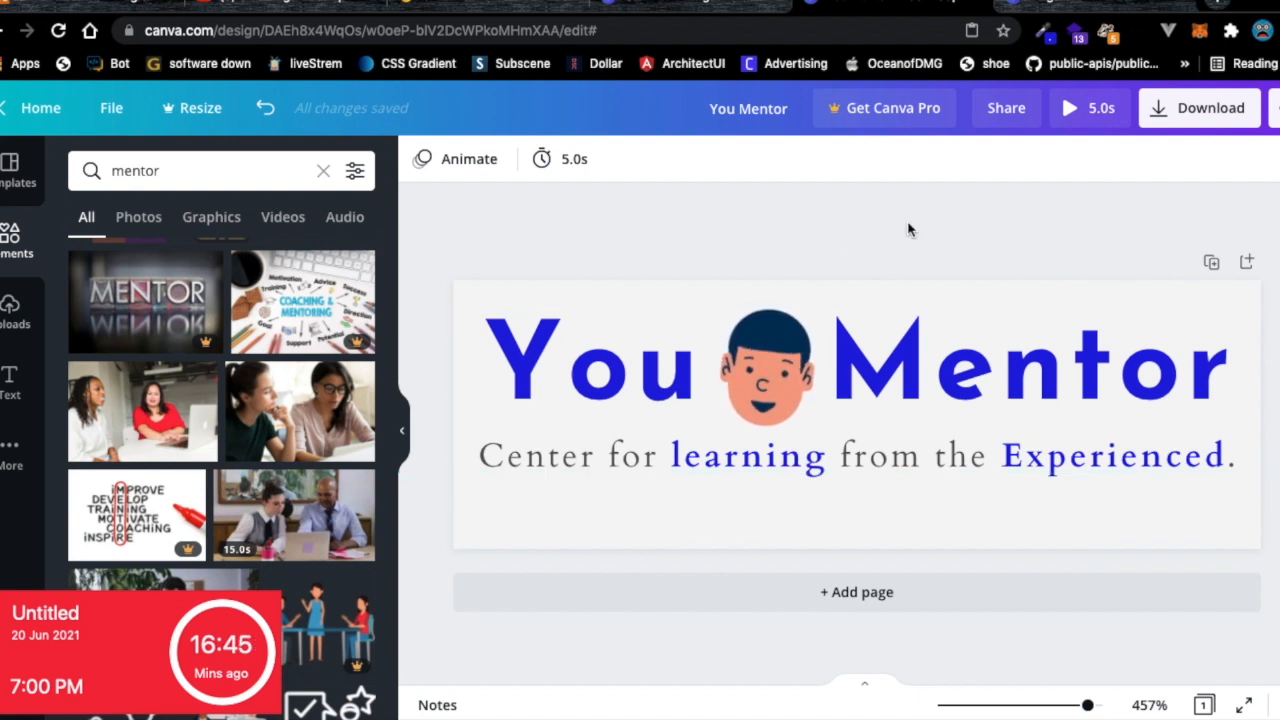
Download the design with file type changed from MP4 Video to PNG.
{"action": "left_click", "coordinate": [1190, 110]}
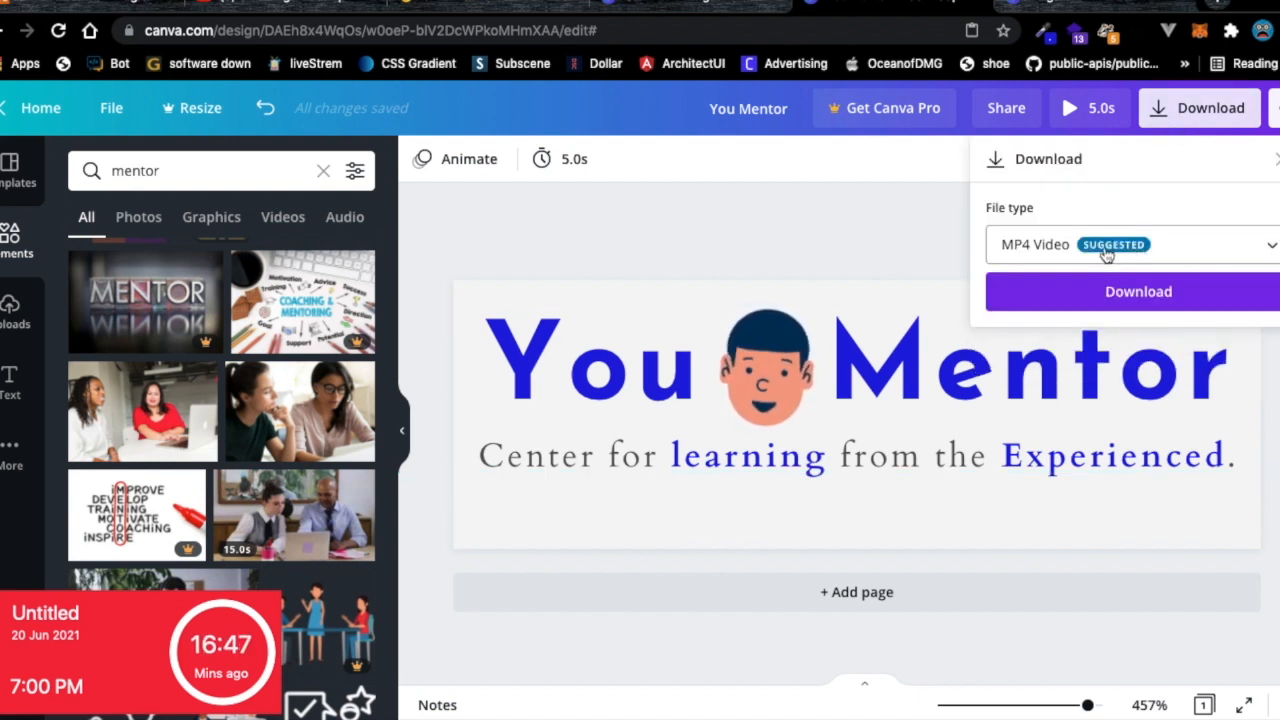
{"action": "left_click", "coordinate": [1108, 258]}
{"action": "scroll", "coordinate": [1054, 134], "scroll_direction": "up", "scroll_amount": 1}
{"action": "left_click", "coordinate": [1058, 118]}
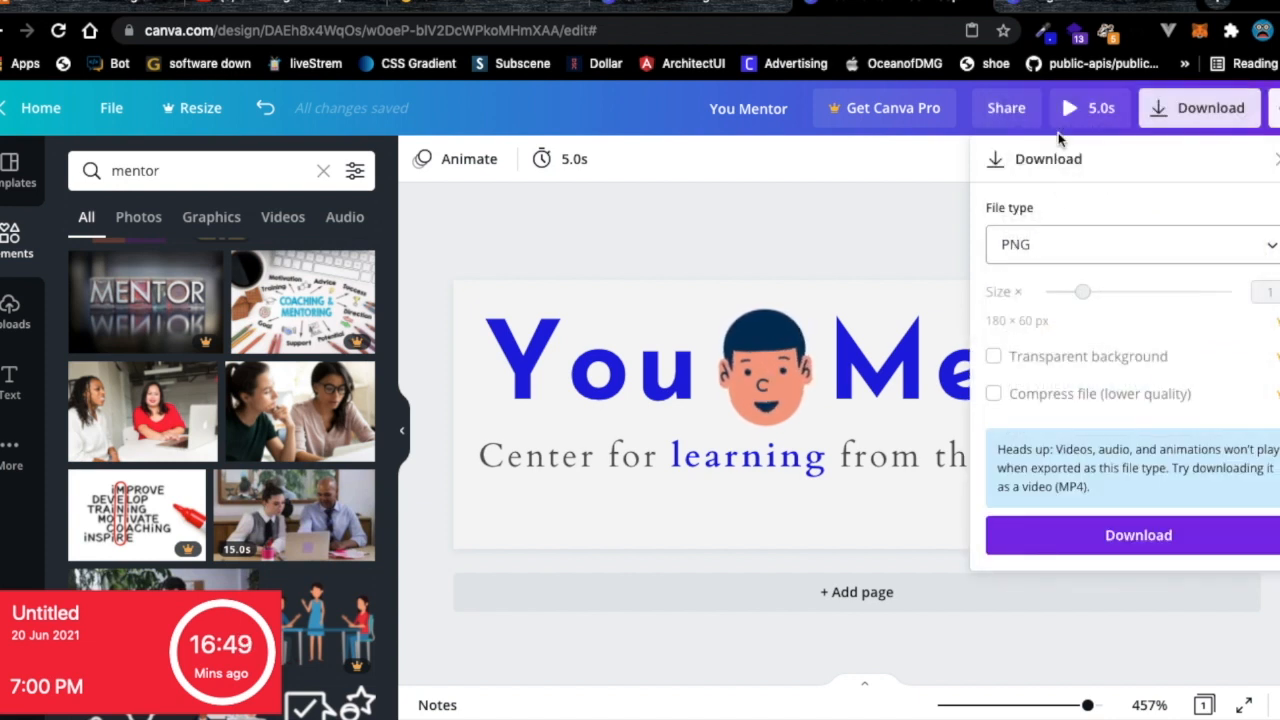
{"action": "left_click", "coordinate": [1108, 540]}
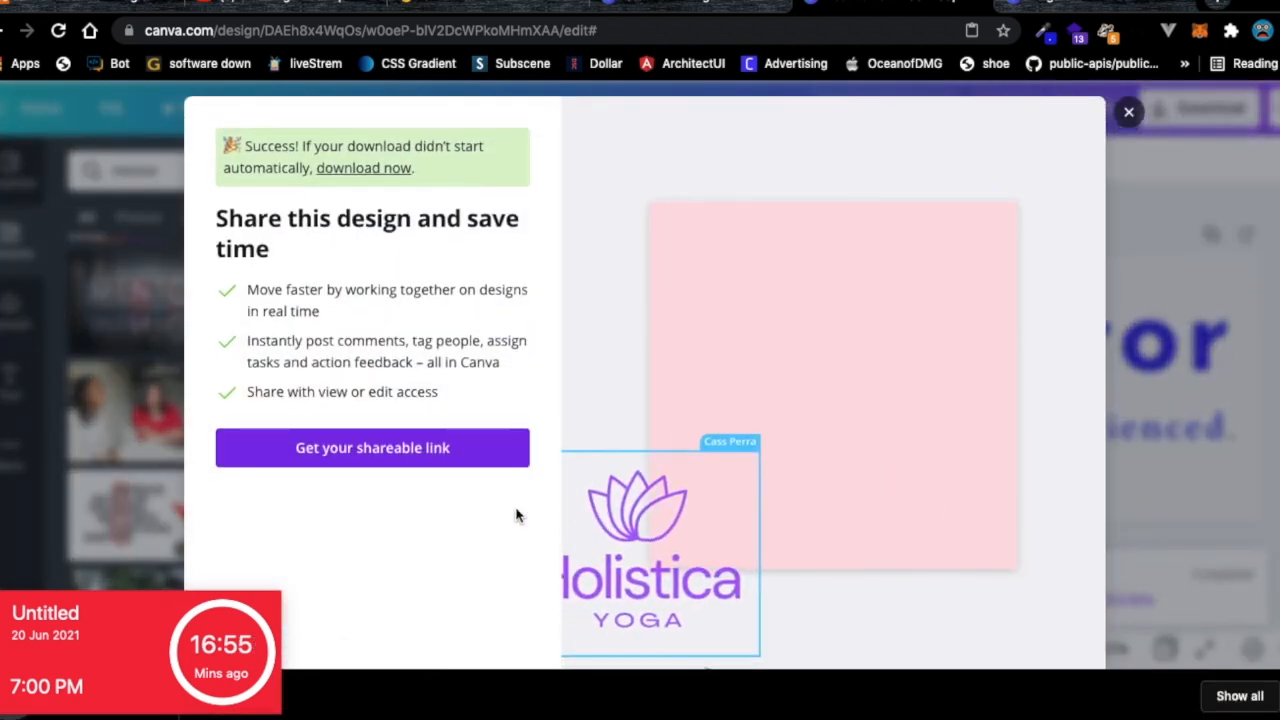
Open the downloaded 'You Mentor.png' from the download bar.
{"action": "left_click_drag", "start_coordinate": [163, 643], "coordinate": [118, 510]}
{"action": "left_click", "coordinate": [1137, 119]}
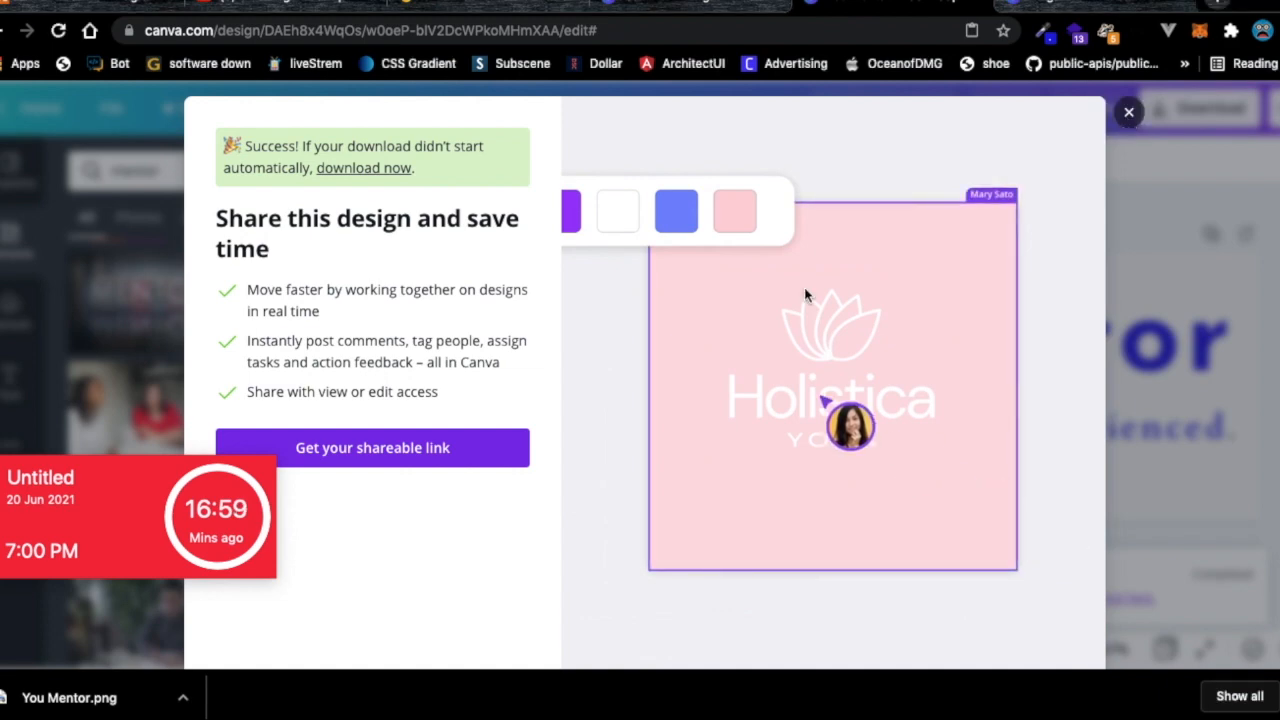
{"action": "left_click", "coordinate": [69, 697]}
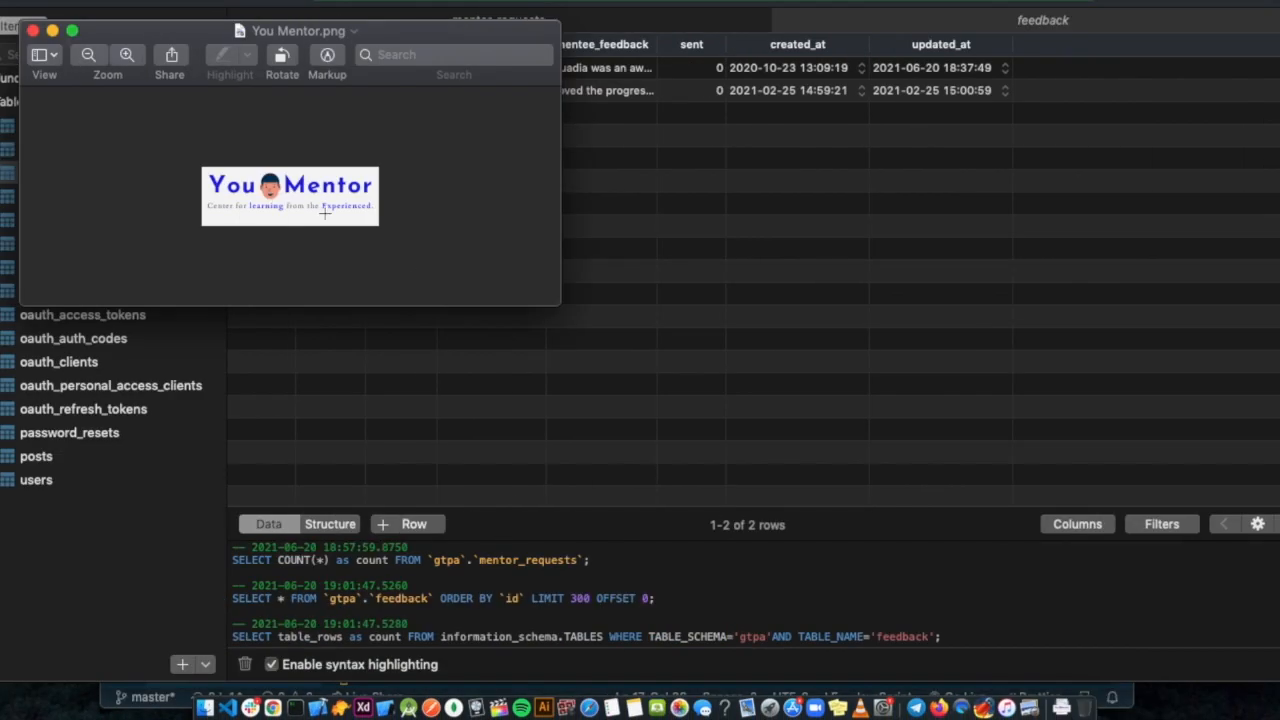
Close the 'You Mentor.png' preview and dismiss Canva's sharing prompt.
{"action": "left_click", "coordinate": [32, 31]}
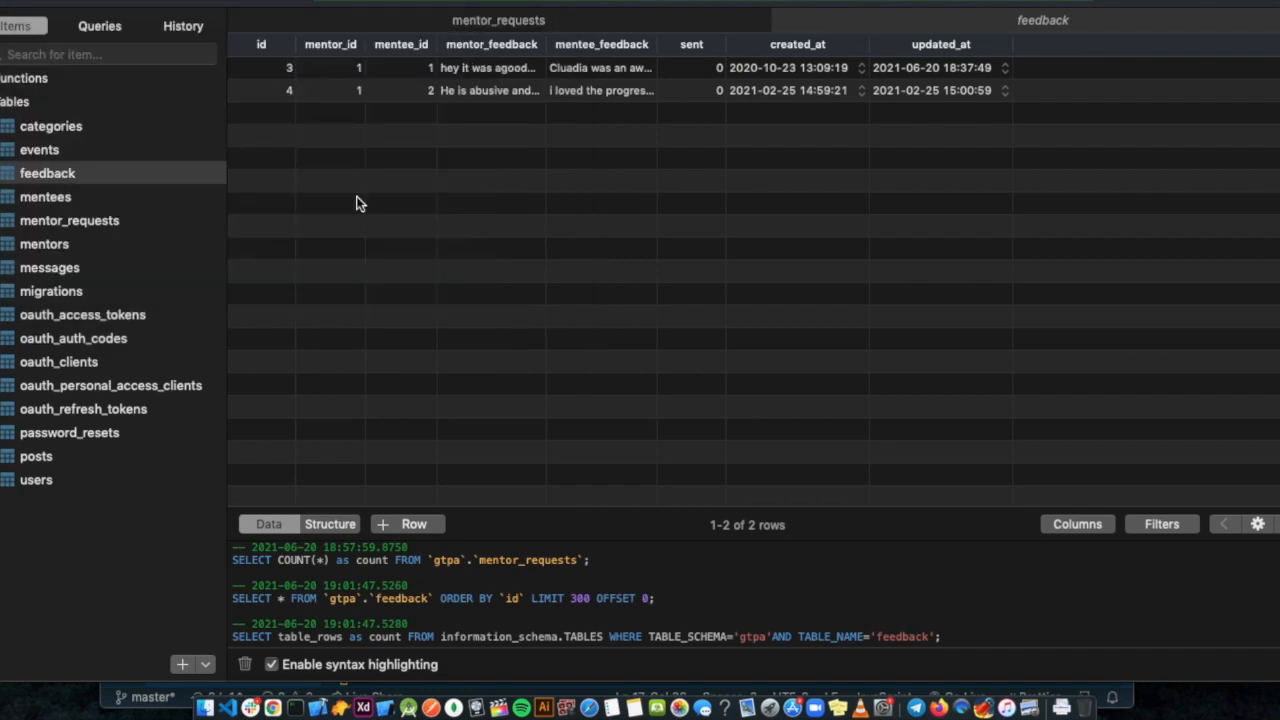
{"action": "key", "text": "ctrl+Right"}
{"action": "left_click", "coordinate": [1129, 127]}
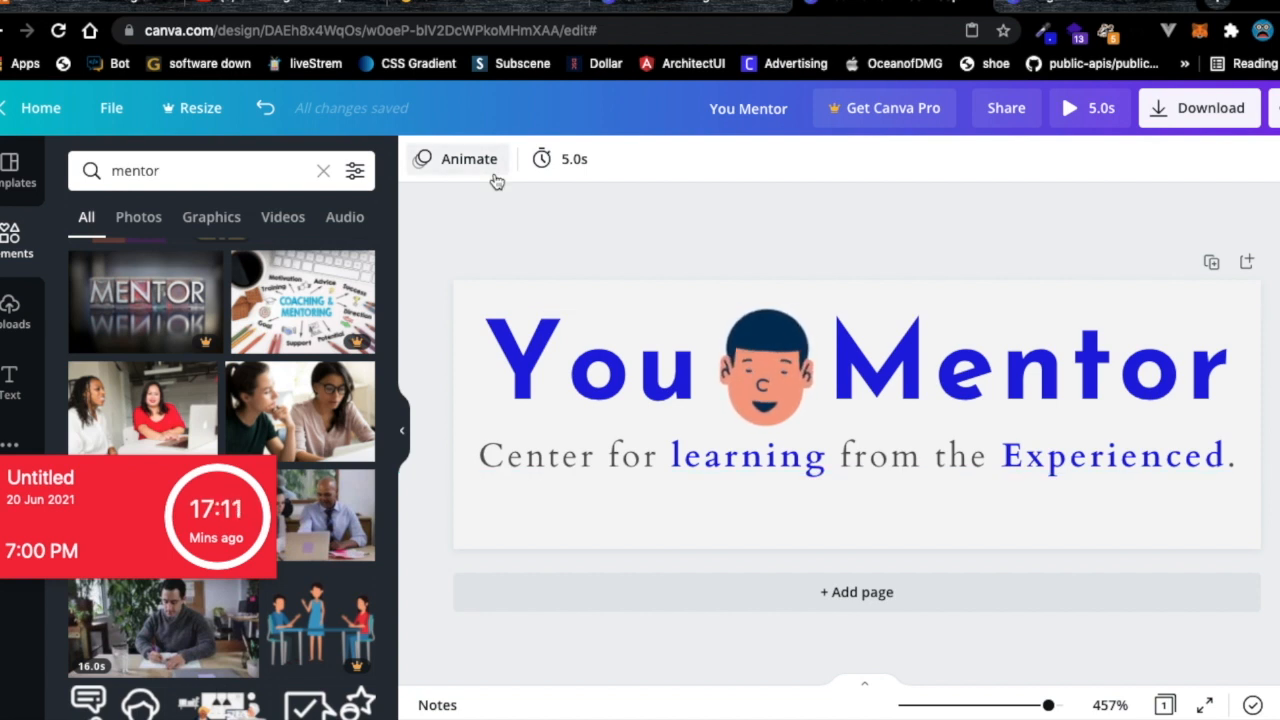
Look over the GTPA localhost:8080 login page.
{"action": "left_click", "coordinate": [479, 6]}
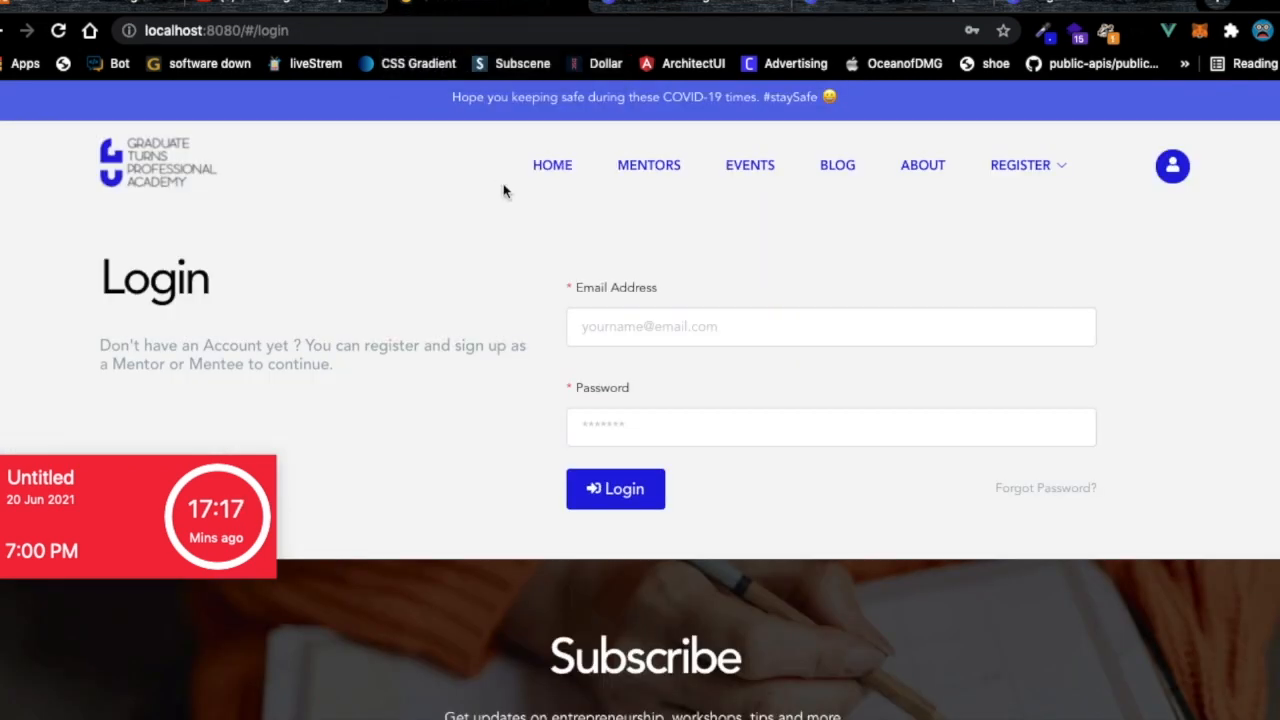
{"action": "scroll", "coordinate": [533, 336], "scroll_direction": "down", "scroll_amount": 5}
{"action": "scroll", "coordinate": [531, 334], "scroll_direction": "up", "scroll_amount": 5}
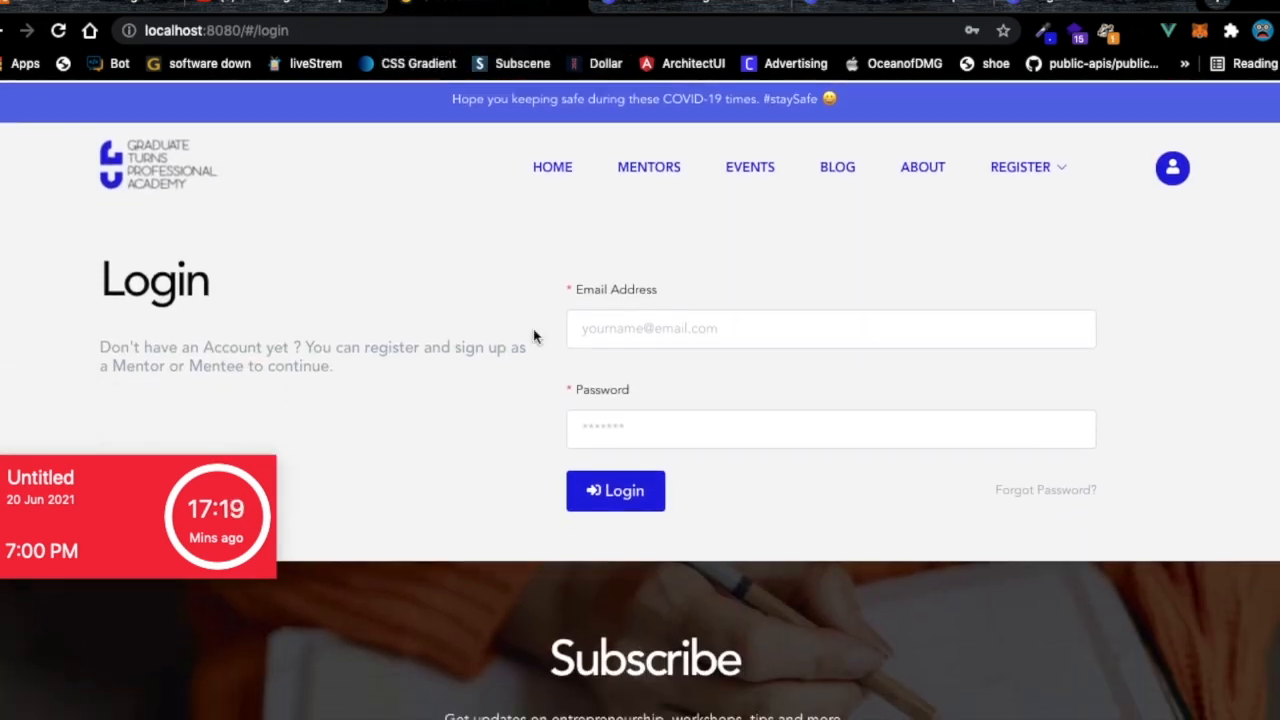
Load github.com in a new tab by entering 'git'.
{"action": "left_click", "coordinate": [1220, 7]}
{"action": "type", "text": "git"}
{"action": "key", "text": "Return"}
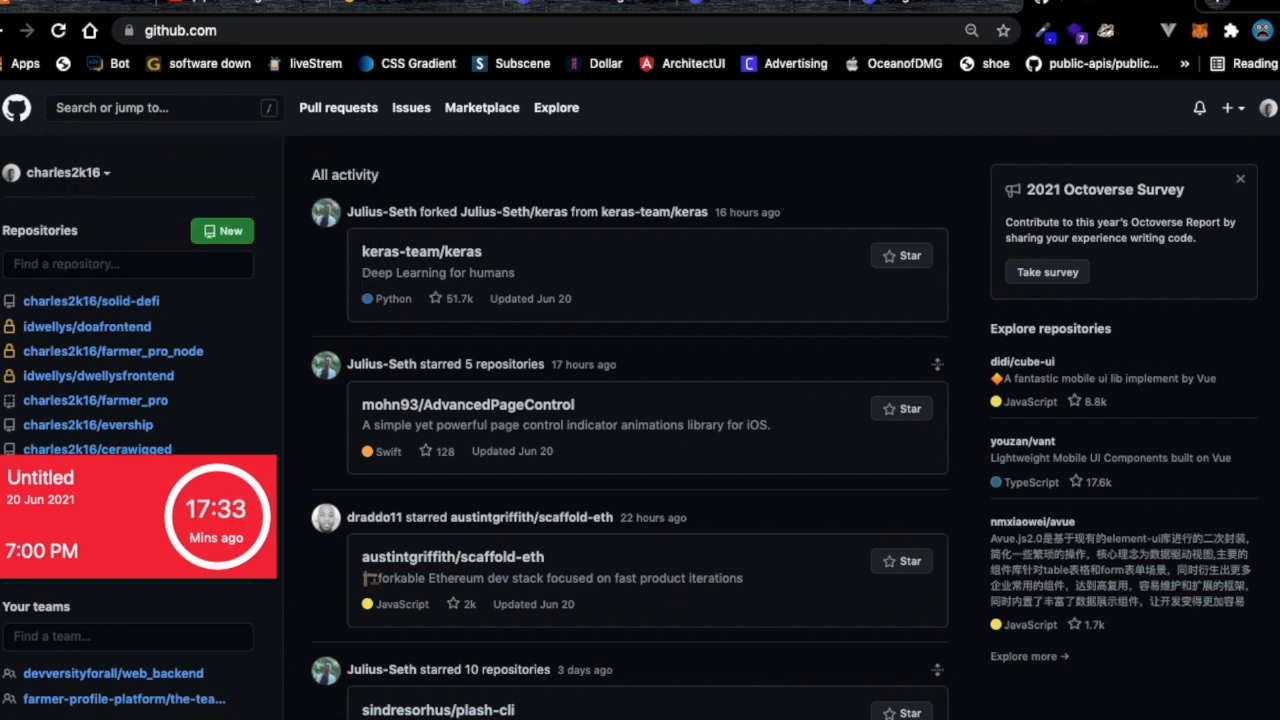
Show the Repositories tab of your GitHub profile.
{"action": "left_click", "coordinate": [1270, 108]}
{"action": "left_click", "coordinate": [1187, 232]}
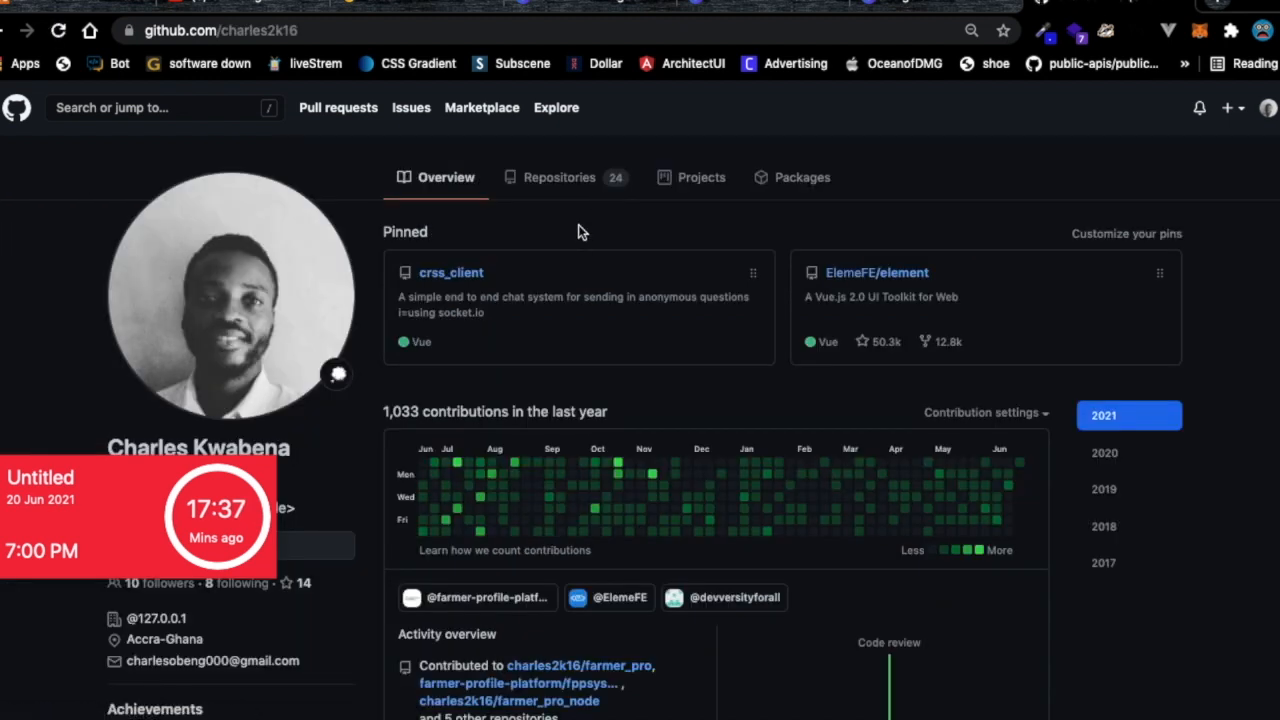
{"action": "left_click", "coordinate": [563, 188]}
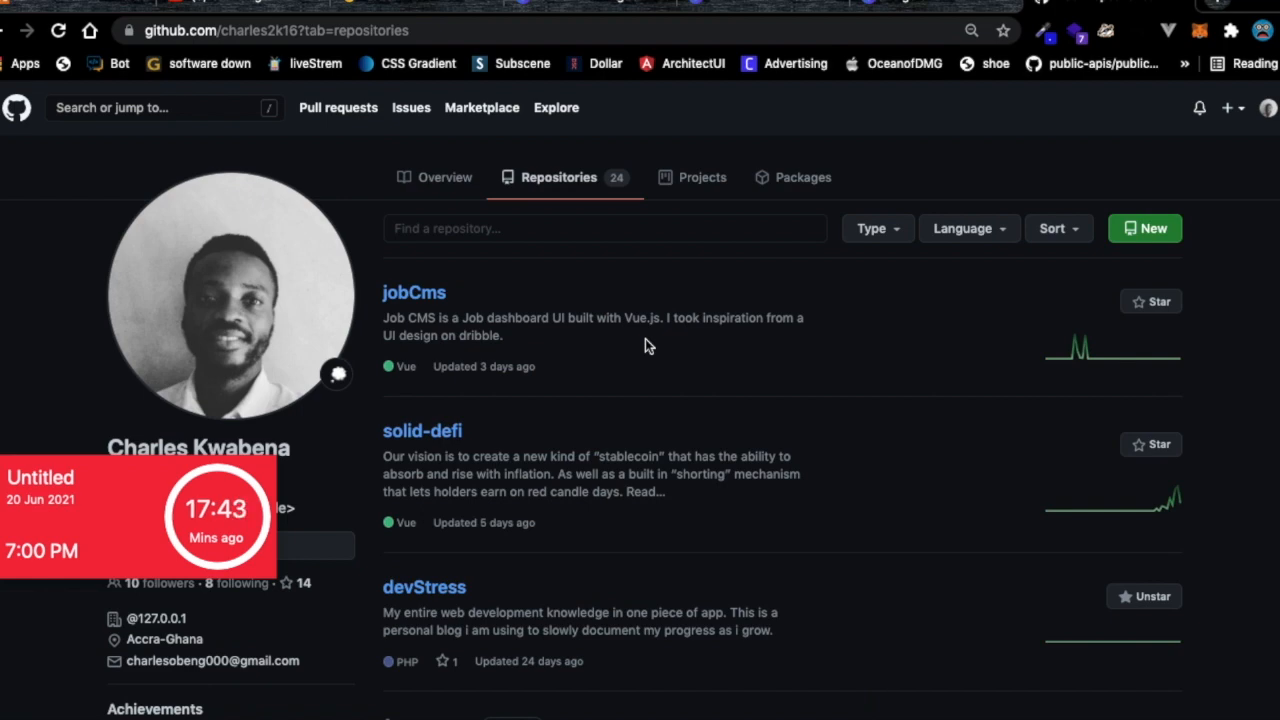
Find the gtpa-web repository in the list and open it.
{"action": "scroll", "coordinate": [677, 371], "scroll_direction": "down", "scroll_amount": 5}
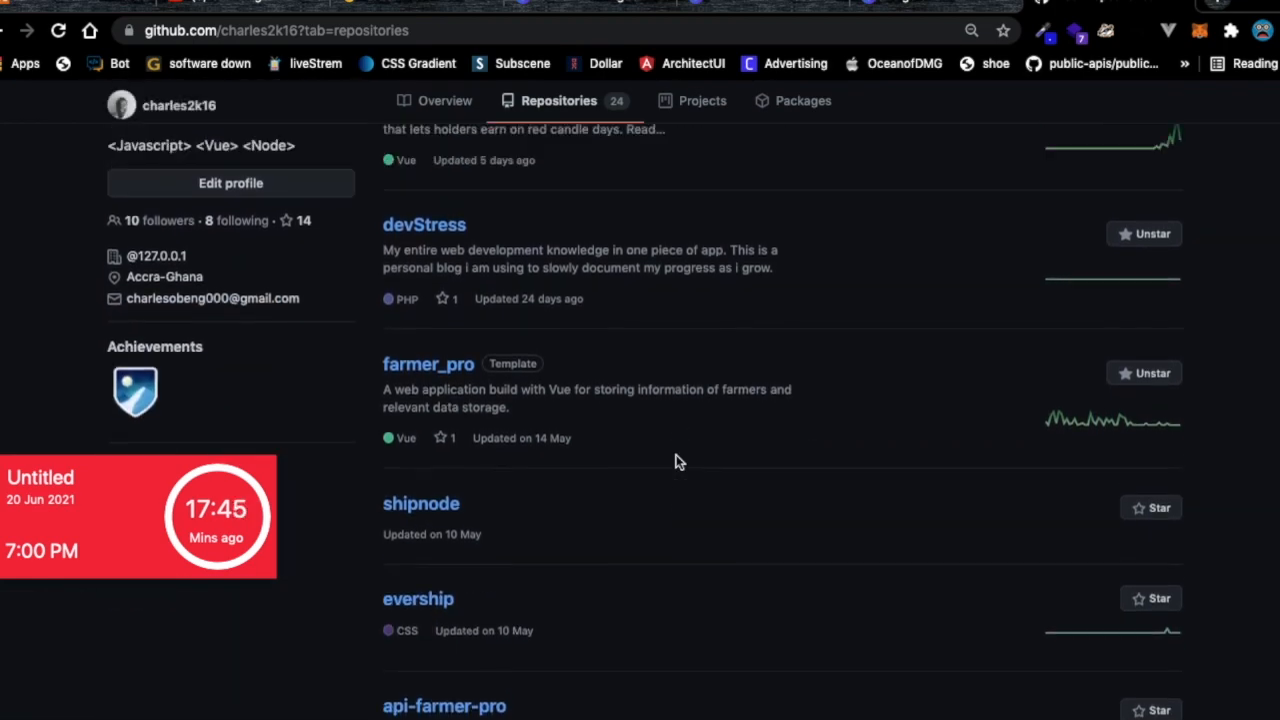
{"action": "scroll", "coordinate": [677, 461], "scroll_direction": "up", "scroll_amount": 4}
{"action": "scroll", "coordinate": [677, 451], "scroll_direction": "down", "scroll_amount": 4}
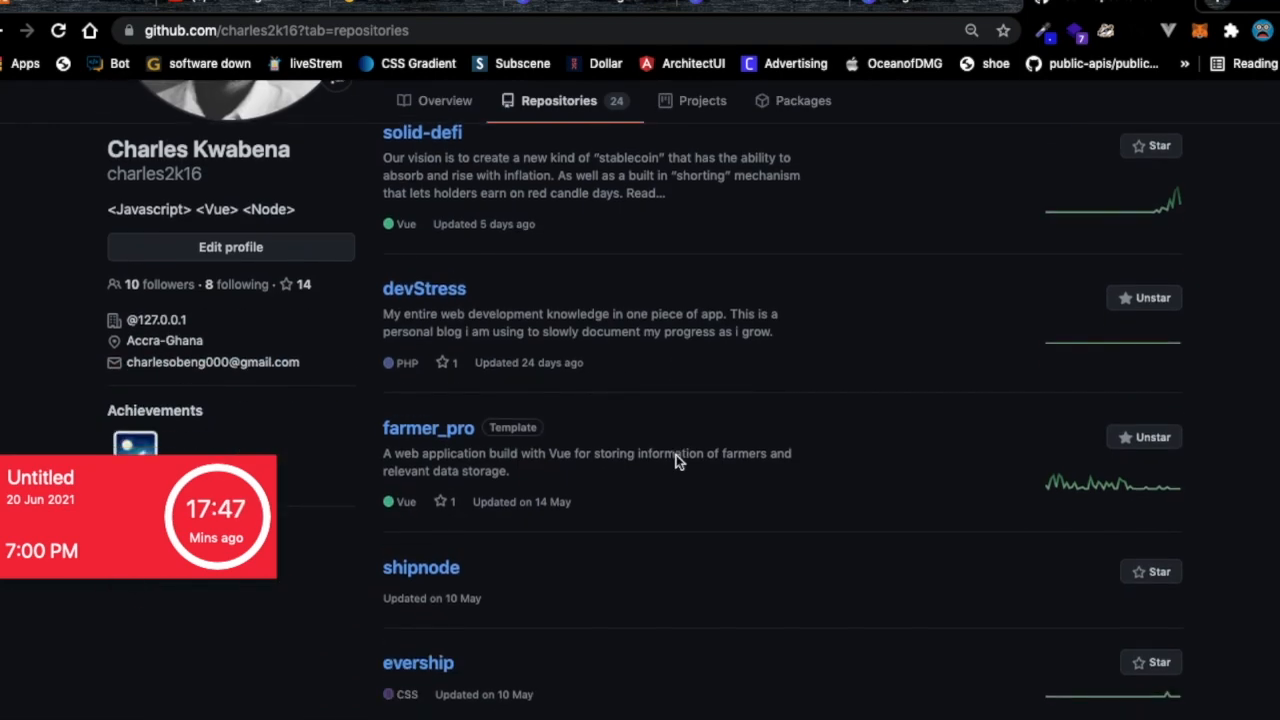
{"action": "scroll", "coordinate": [677, 461], "scroll_direction": "down", "scroll_amount": 6}
{"action": "scroll", "coordinate": [675, 461], "scroll_direction": "down", "scroll_amount": 4}
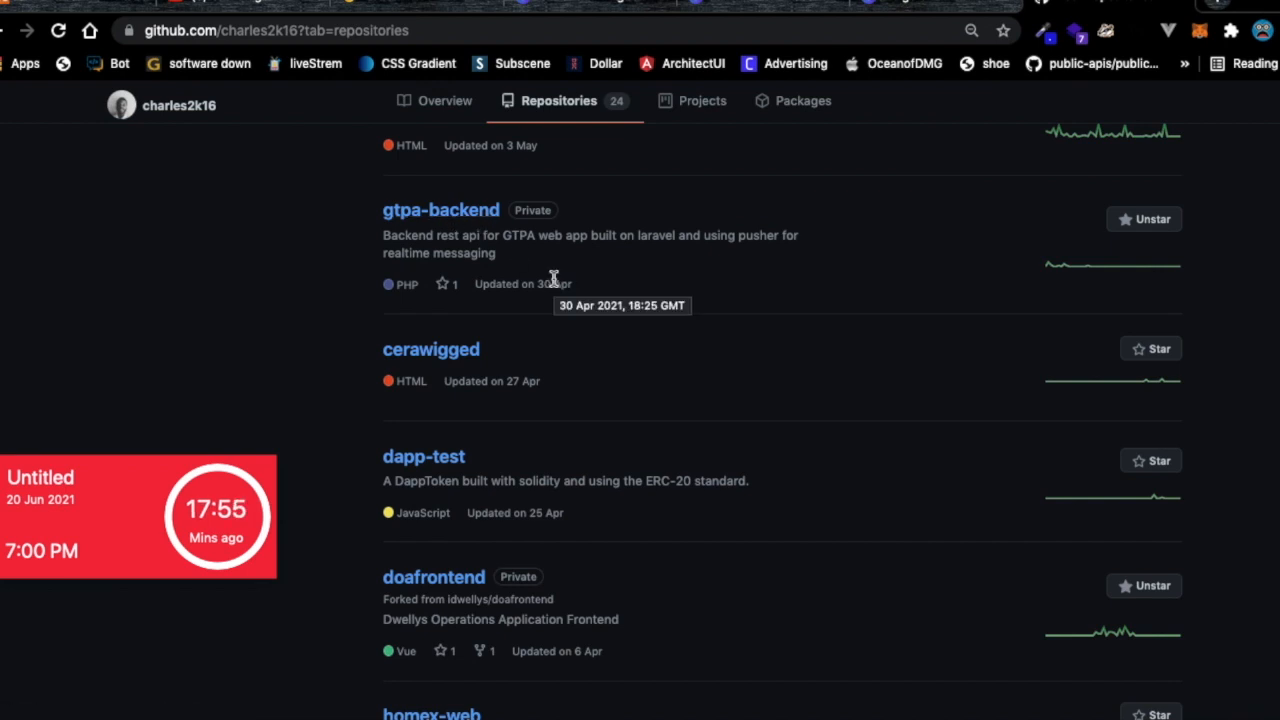
{"action": "scroll", "coordinate": [539, 322], "scroll_direction": "down", "scroll_amount": 5}
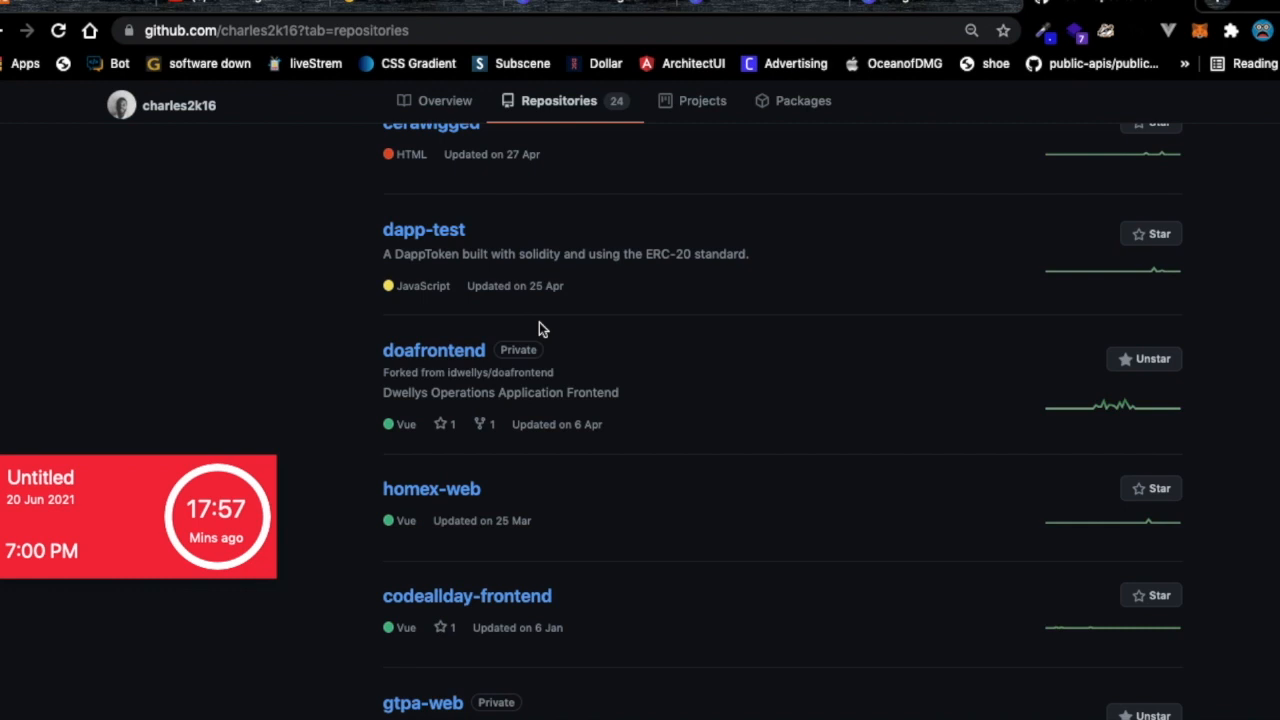
{"action": "scroll", "coordinate": [539, 322], "scroll_direction": "down", "scroll_amount": 2}
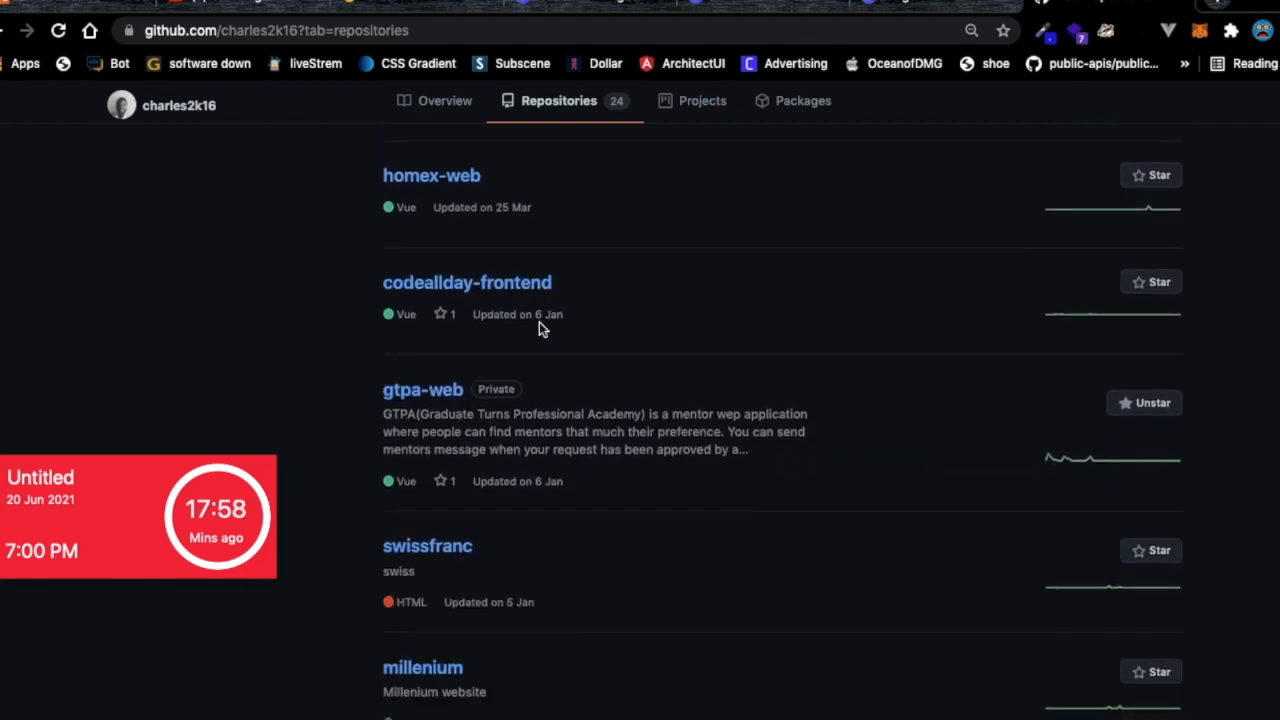
{"action": "left_click", "coordinate": [434, 399]}
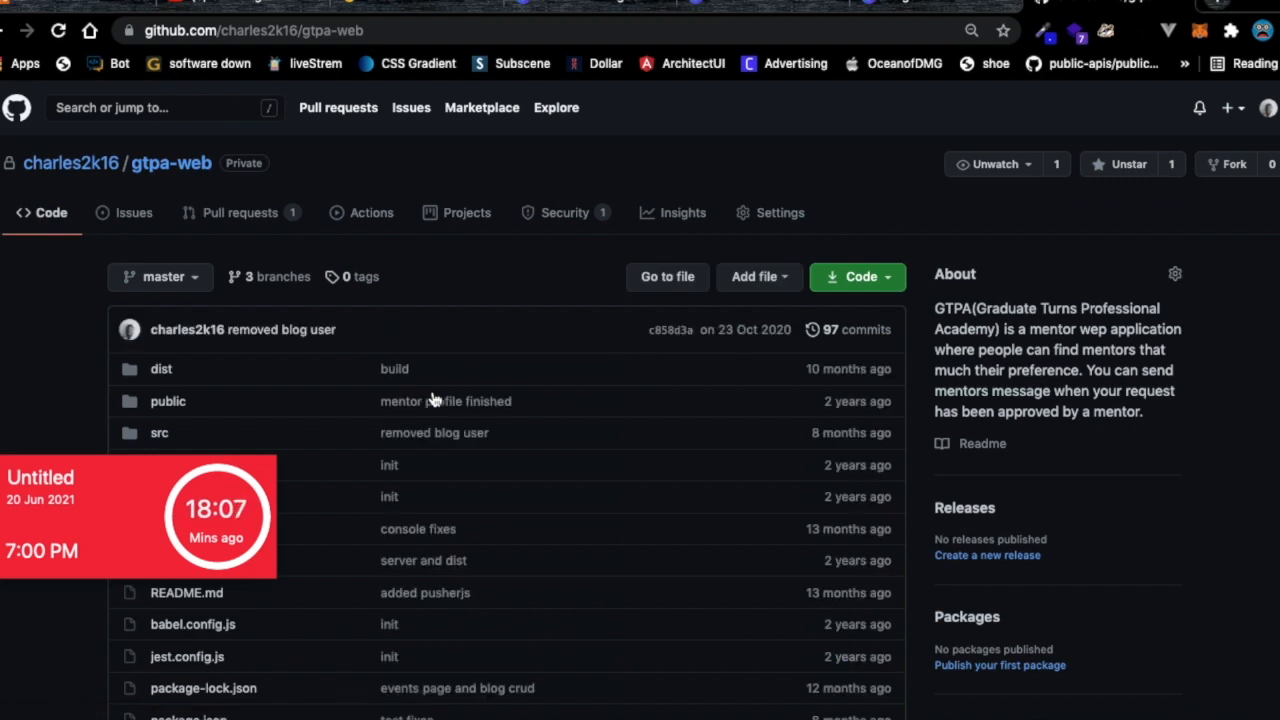
Go from gtpa-web back to the owner's profile overview.
{"action": "scroll", "coordinate": [434, 399], "scroll_direction": "down", "scroll_amount": 15}
{"action": "scroll", "coordinate": [434, 399], "scroll_direction": "up", "scroll_amount": 15}
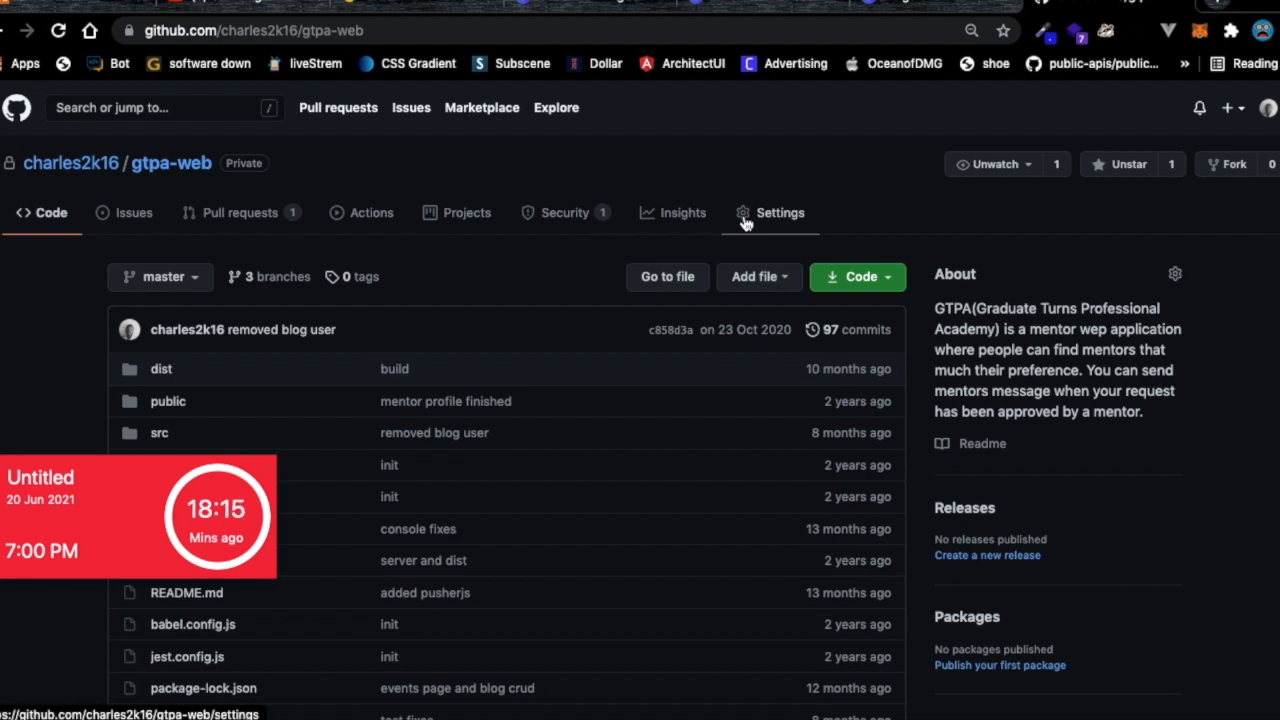
{"action": "left_click", "coordinate": [57, 166]}
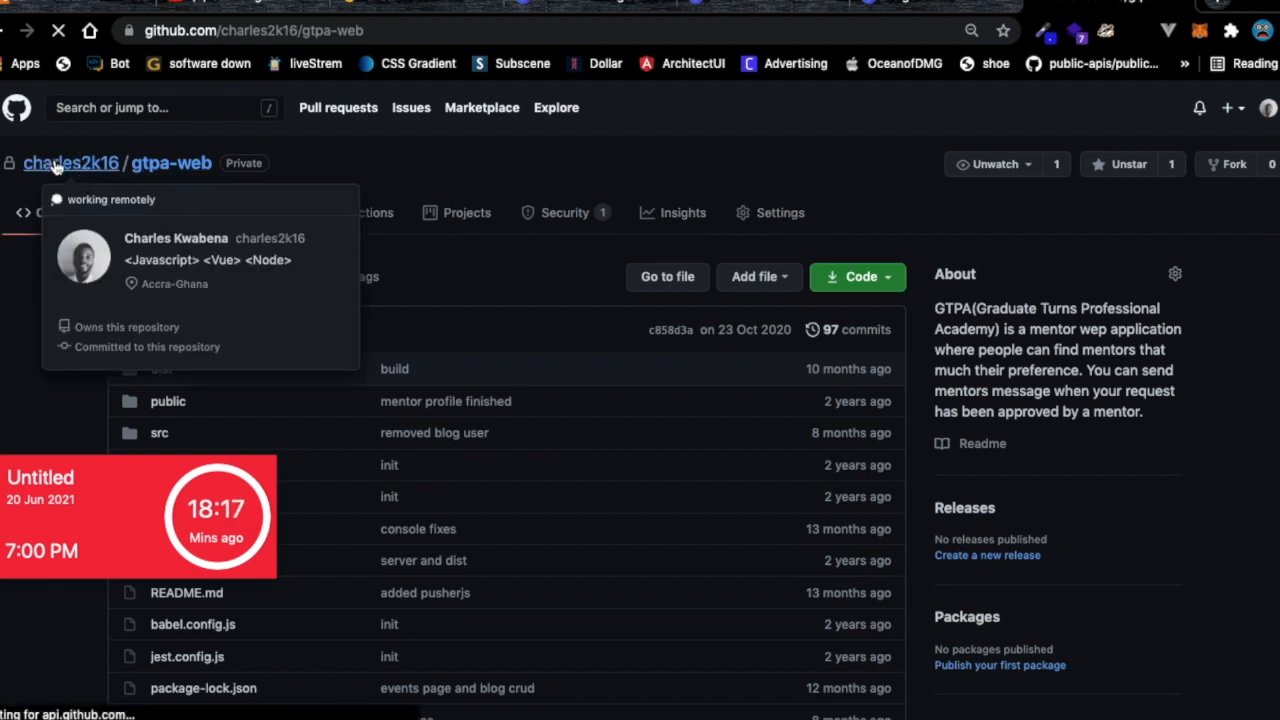